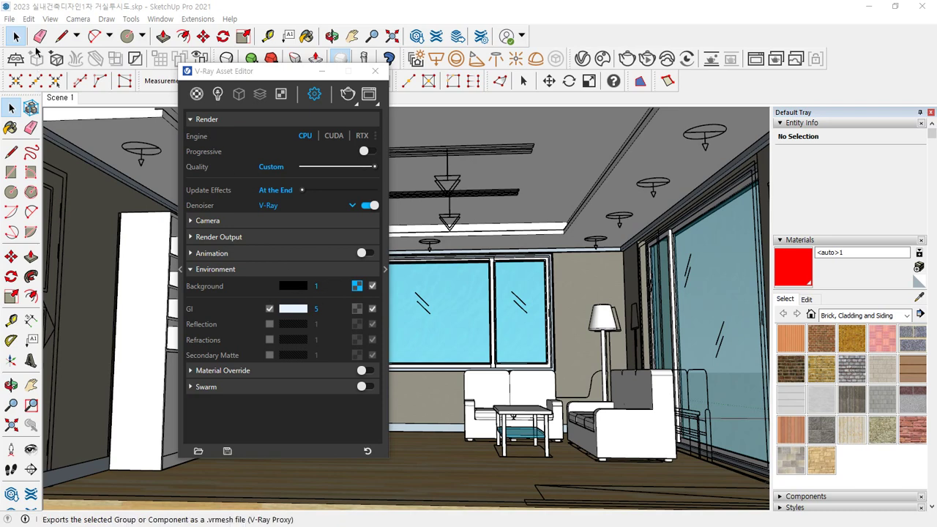
# Create a new empty model and open the render settings in the V-Ray Asset Editor.
pyautogui.hotkey('alt', 'f')
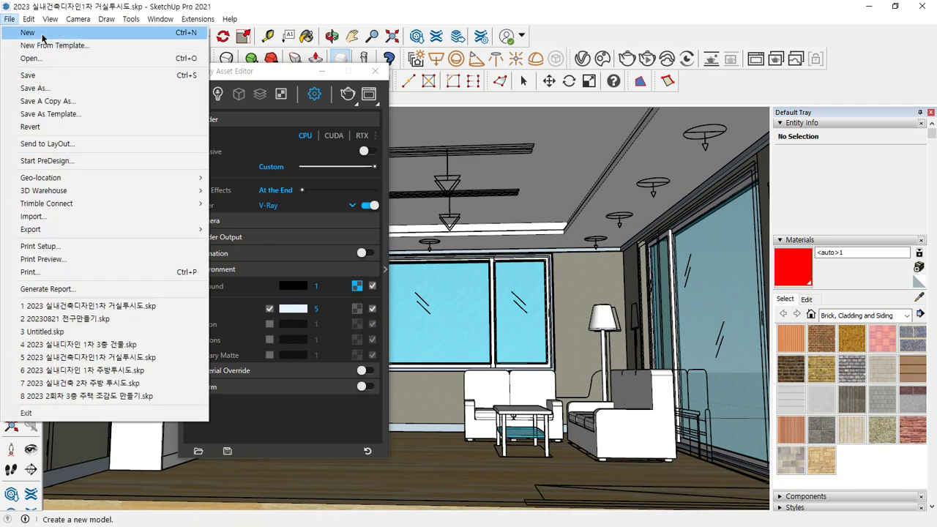
pyautogui.click(42, 34)
pyautogui.click(498, 290)
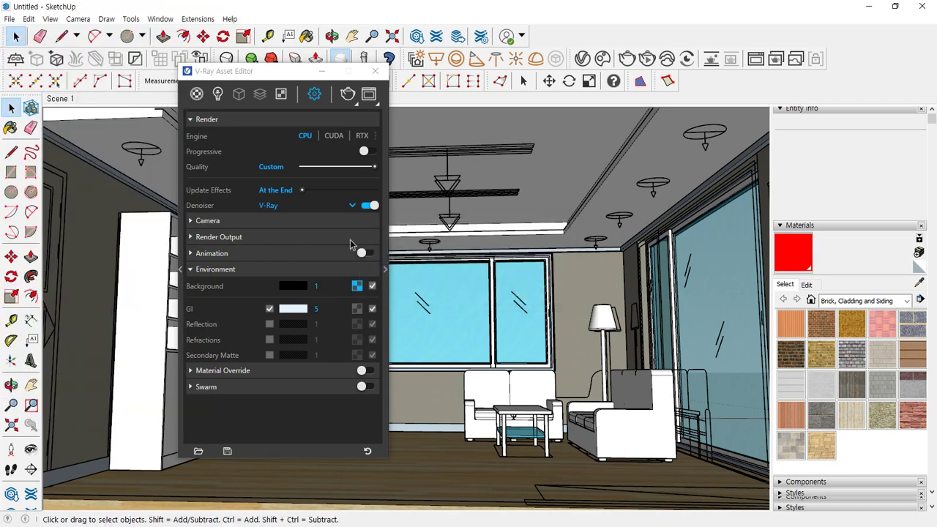
pyautogui.click(584, 59)
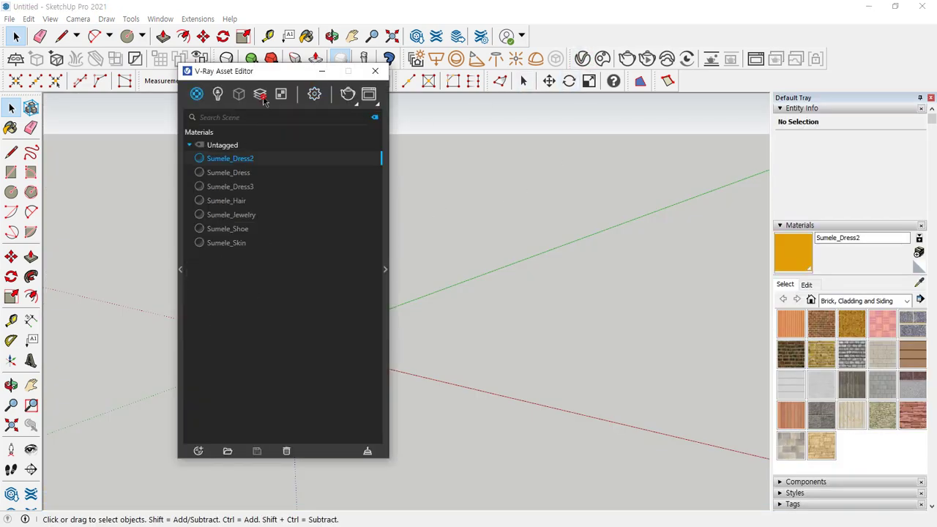
pyautogui.click(314, 94)
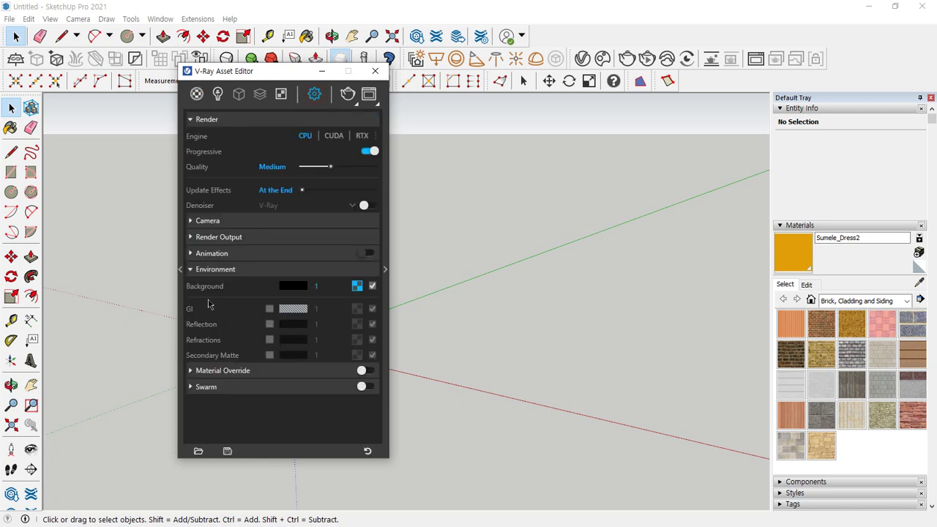
pyautogui.moveTo(193, 295)
pyautogui.mouseDown()
pyautogui.moveTo(397, 296)
pyautogui.moveTo(194, 295)
pyautogui.mouseUp()
pyautogui.press('Escape')
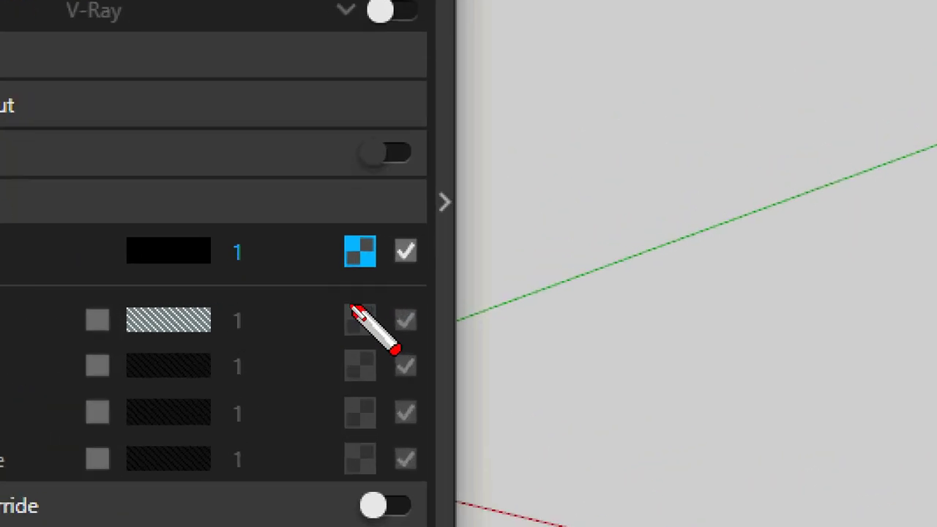
pyautogui.moveTo(344, 298); pyautogui.dragTo(363, 272)
pyautogui.moveTo(375, 213)
pyautogui.mouseDown()
pyautogui.moveTo(369, 292)
pyautogui.moveTo(331, 287)
pyautogui.mouseUp()
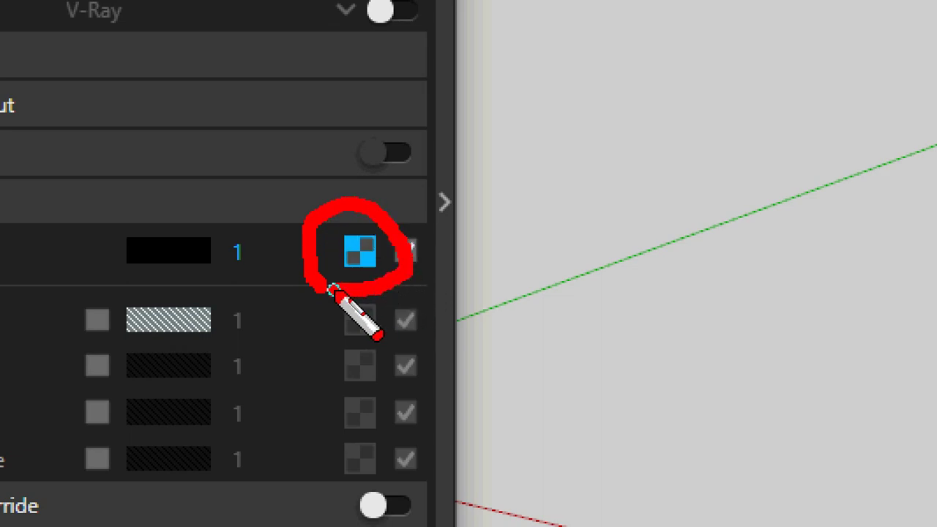
pyautogui.press('Escape')
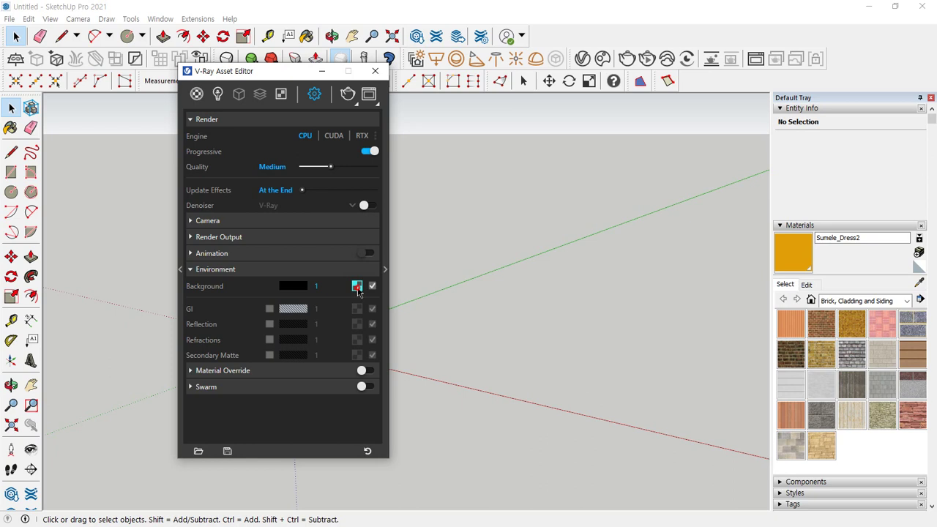
# Examine the sky texture assigned to the environment background and return to the render settings.
pyautogui.click(357, 286)
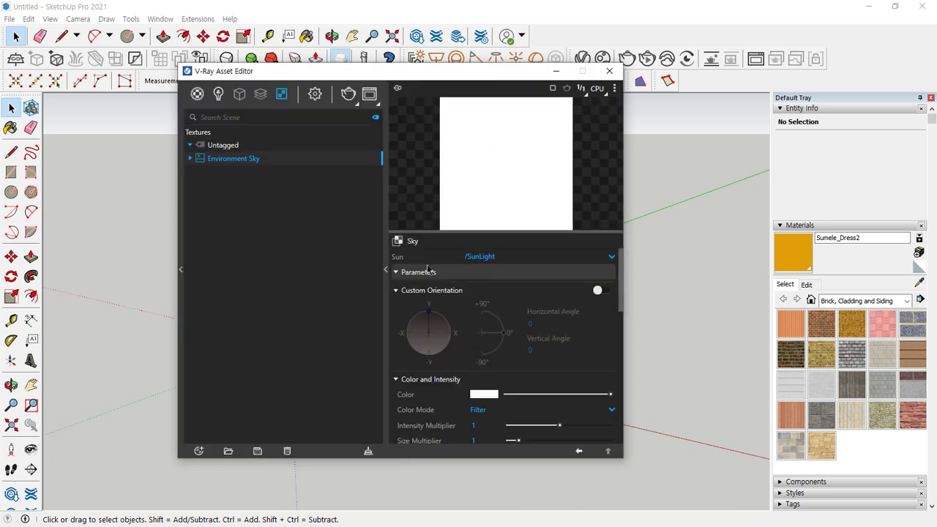
pyautogui.hotkey('ctrl', '2')
pyautogui.moveTo(392, 272)
pyautogui.mouseDown()
pyautogui.moveTo(468, 278)
pyautogui.moveTo(607, 258)
pyautogui.moveTo(443, 228)
pyautogui.moveTo(394, 275)
pyautogui.moveTo(451, 216)
pyautogui.moveTo(534, 269)
pyautogui.moveTo(564, 199)
pyautogui.moveTo(575, 236)
pyautogui.moveTo(569, 176)
pyautogui.mouseUp()
pyautogui.press('Escape')
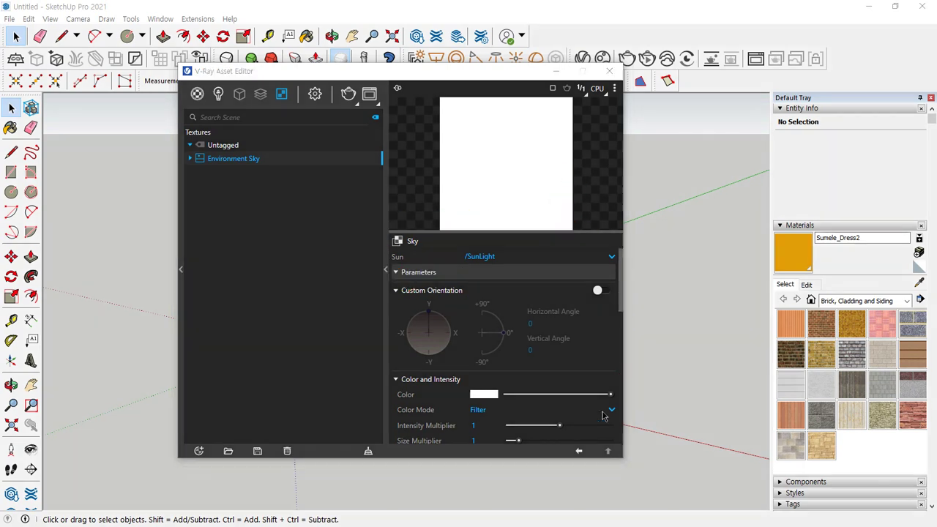
pyautogui.click(579, 452)
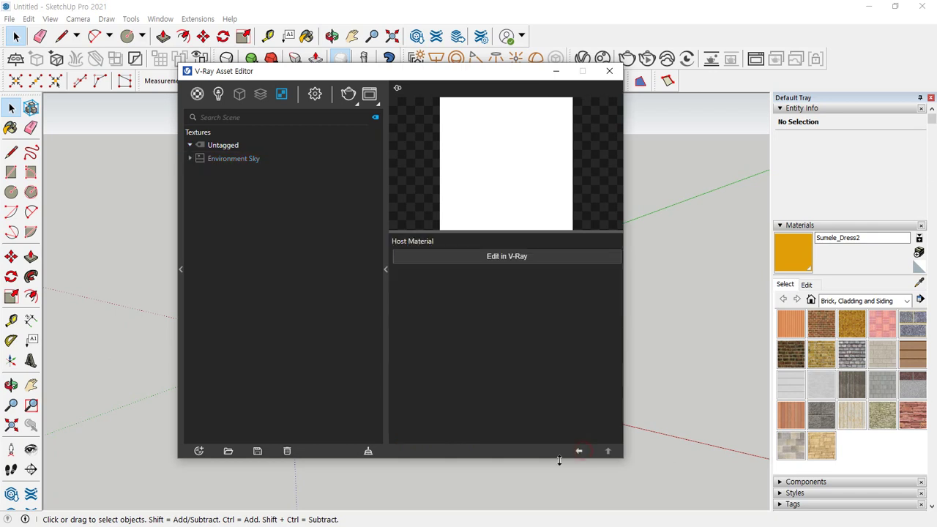
pyautogui.click(181, 268)
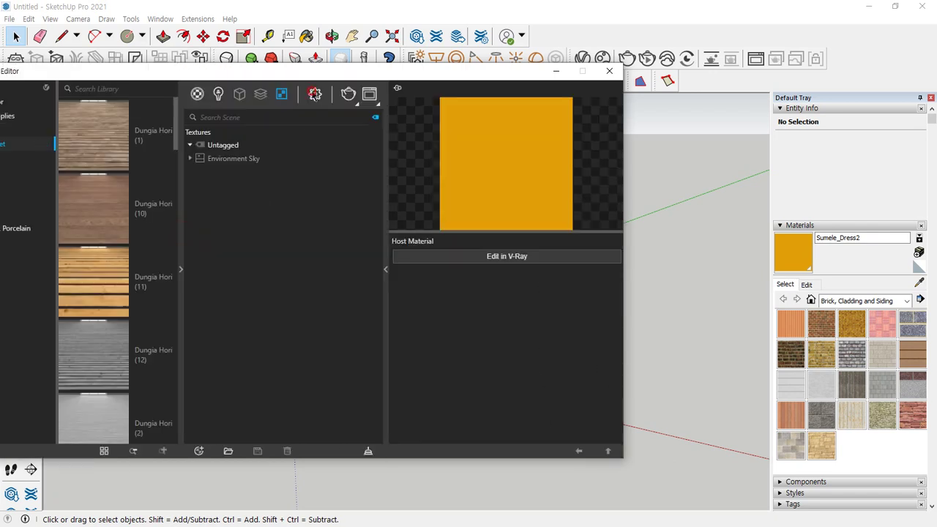
pyautogui.click(315, 94)
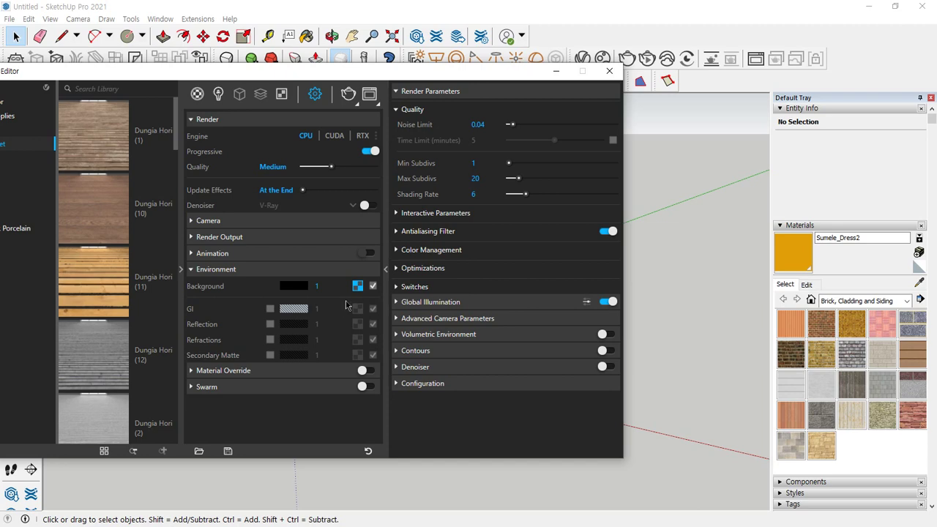
pyautogui.click(182, 270)
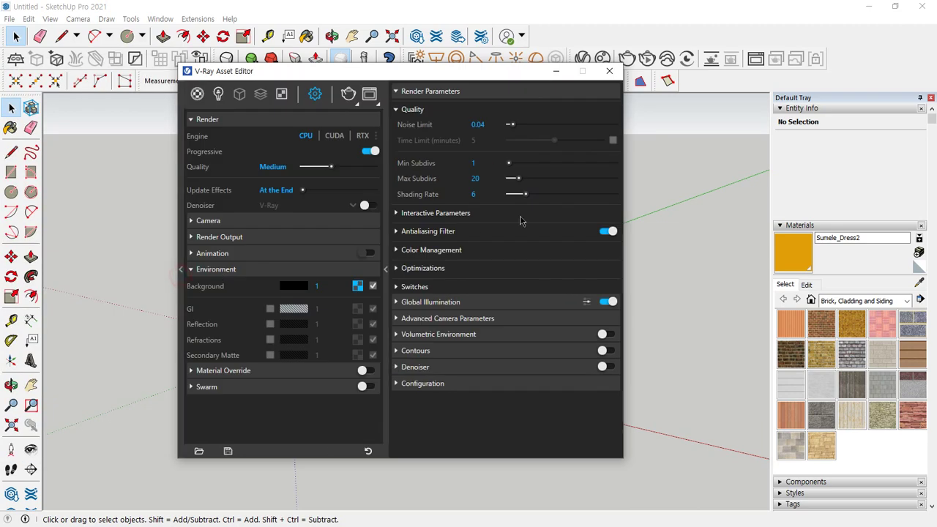
# Render the default scene, tilt the view up to the horizon and render it again.
pyautogui.click(349, 97)
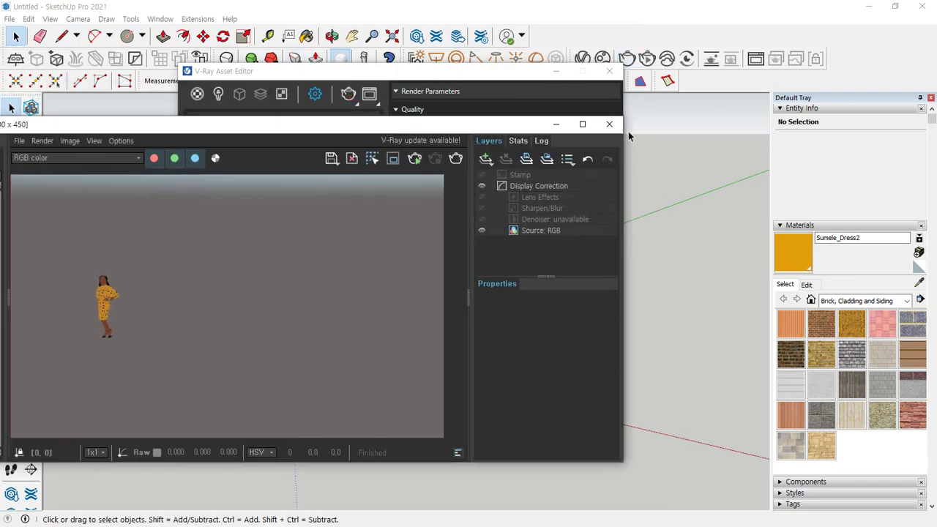
pyautogui.click(601, 123)
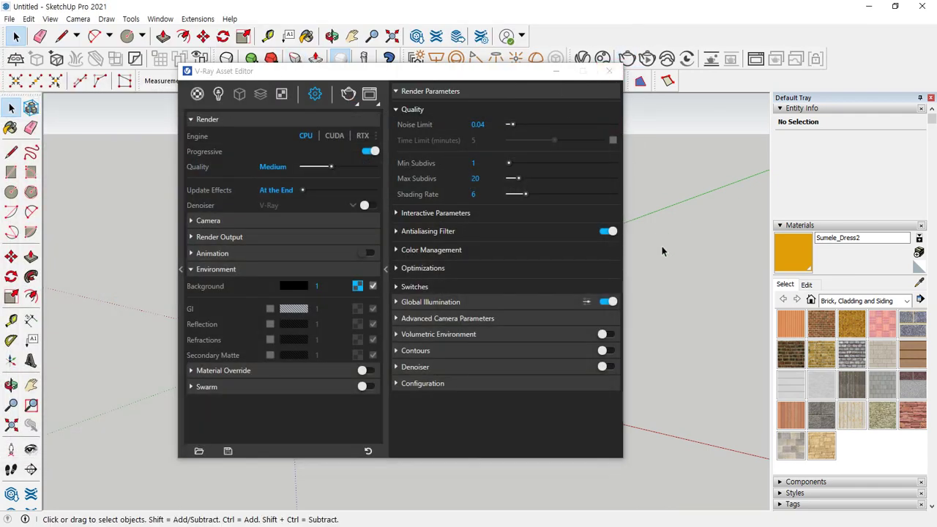
pyautogui.moveTo(662, 251); pyautogui.dragTo(664, 199, button='middle')
pyautogui.click(349, 95)
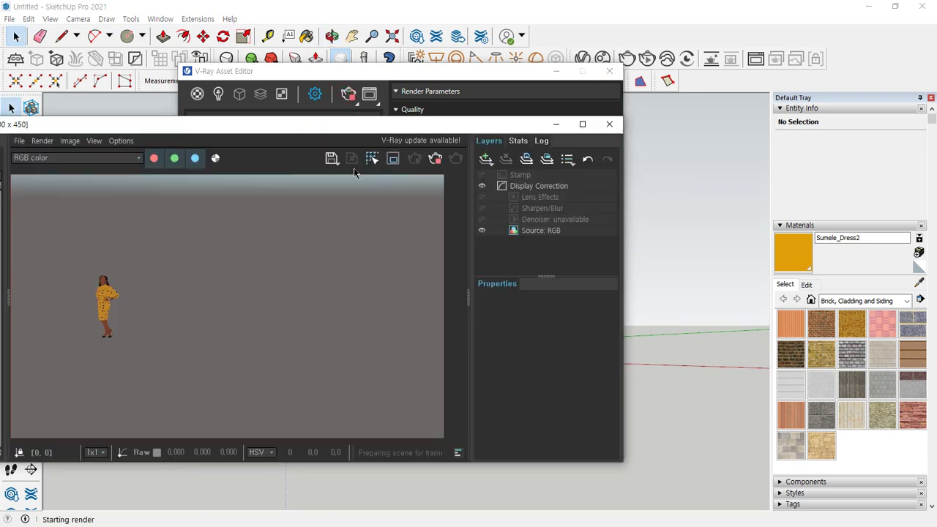
pyautogui.moveTo(338, 124); pyautogui.dragTo(525, 96)
pyautogui.hotkey('ctrl', 'alt', 'd')
pyautogui.moveTo(337, 248)
pyautogui.mouseDown()
pyautogui.moveTo(277, 230)
pyautogui.moveTo(517, 132)
pyautogui.moveTo(540, 222)
pyautogui.moveTo(368, 240)
pyautogui.mouseUp()
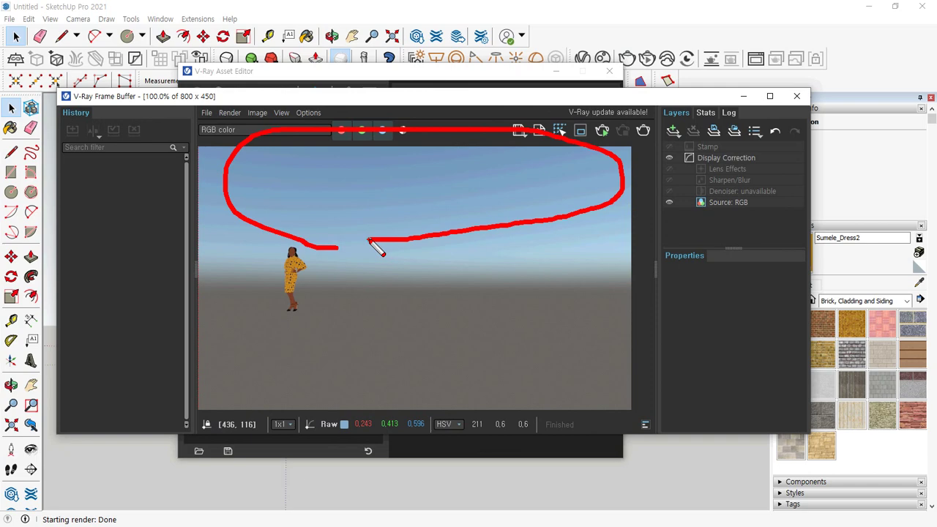
pyautogui.moveTo(424, 220)
pyautogui.mouseDown()
pyautogui.moveTo(398, 167)
pyautogui.moveTo(405, 207)
pyautogui.mouseUp()
pyautogui.moveTo(444, 172)
pyautogui.mouseDown()
pyautogui.moveTo(495, 161)
pyautogui.moveTo(514, 167)
pyautogui.mouseUp()
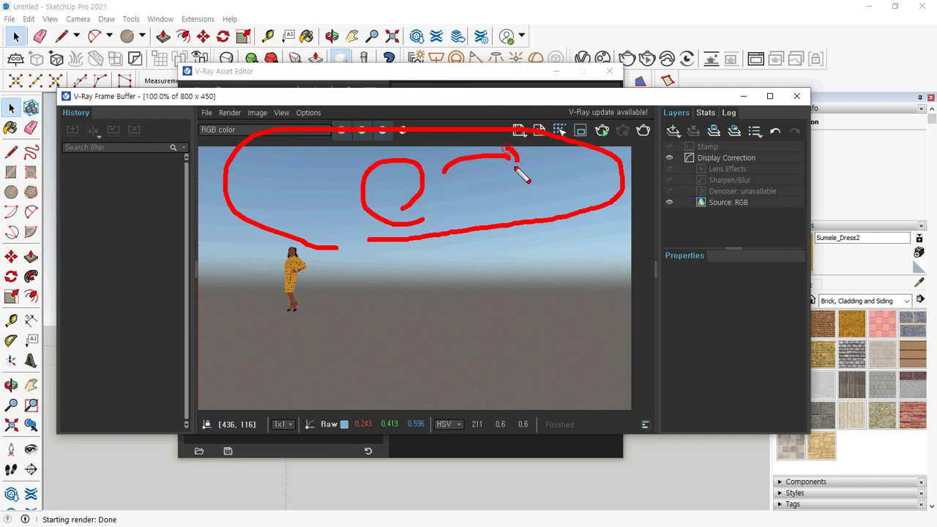
pyautogui.press('Escape')
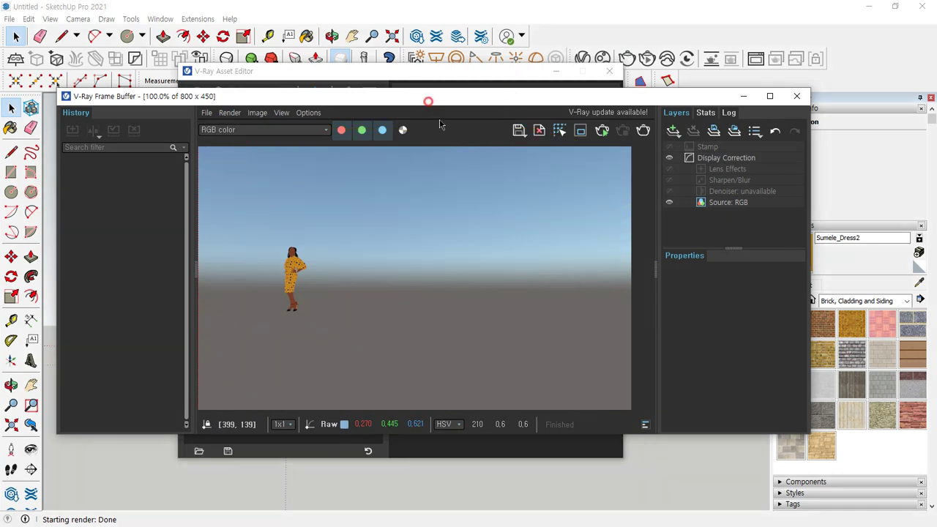
# Move the frame buffer and Asset Editor windows apart so the environment settings are uncovered.
pyautogui.moveTo(429, 101); pyautogui.dragTo(481, 227)
pyautogui.moveTo(529, 360); pyautogui.dragTo(466, 272)
pyautogui.moveTo(516, 292)
pyautogui.mouseDown()
pyautogui.moveTo(422, 359)
pyautogui.moveTo(554, 334)
pyautogui.moveTo(445, 267)
pyautogui.moveTo(463, 379)
pyautogui.moveTo(539, 309)
pyautogui.moveTo(519, 278)
pyautogui.mouseUp()
pyautogui.press('Escape')
pyautogui.moveTo(414, 74); pyautogui.dragTo(414, 51)
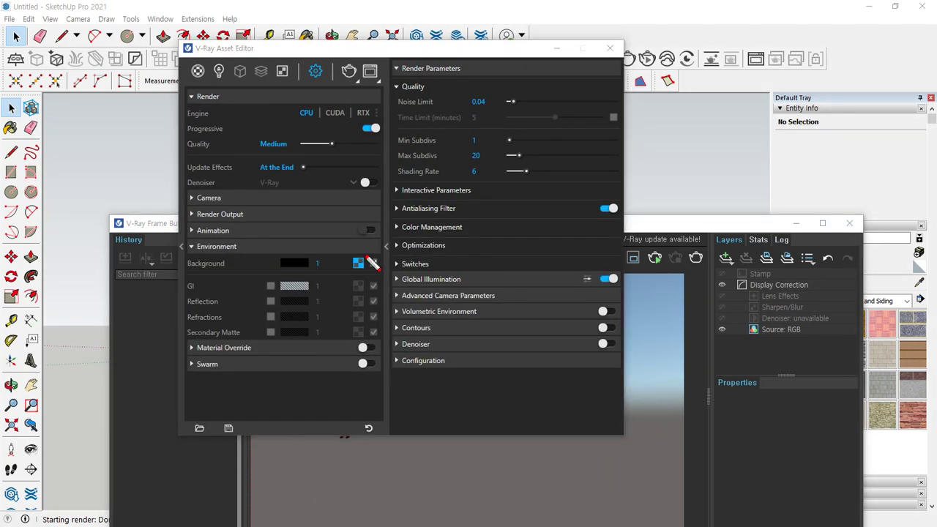
pyautogui.moveTo(380, 270)
pyautogui.mouseDown()
pyautogui.moveTo(353, 270)
pyautogui.moveTo(382, 277)
pyautogui.moveTo(352, 276)
pyautogui.moveTo(363, 278)
pyautogui.mouseUp()
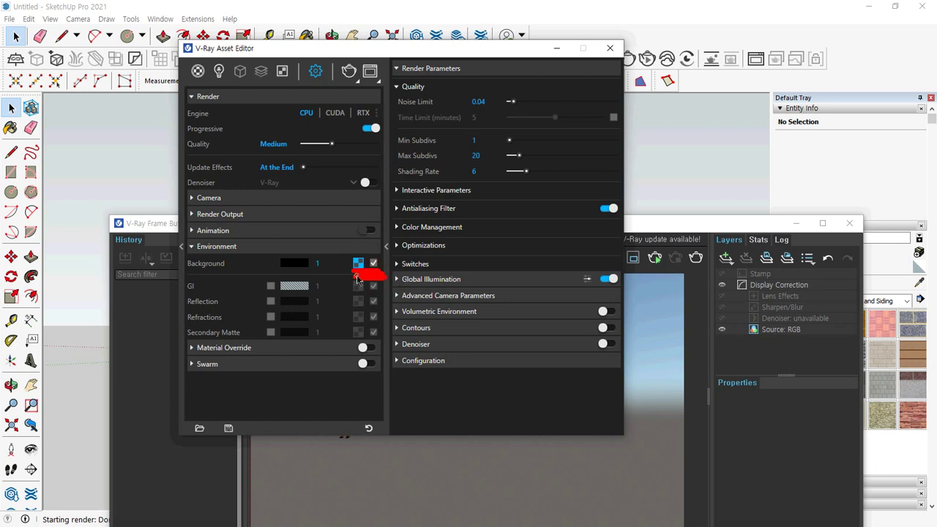
pyautogui.press('Escape')
# Enable Custom Orientation on the environment background's sky texture, with horizontal angle about 344.1 and vertical angle about 68.2.
pyautogui.click(357, 262)
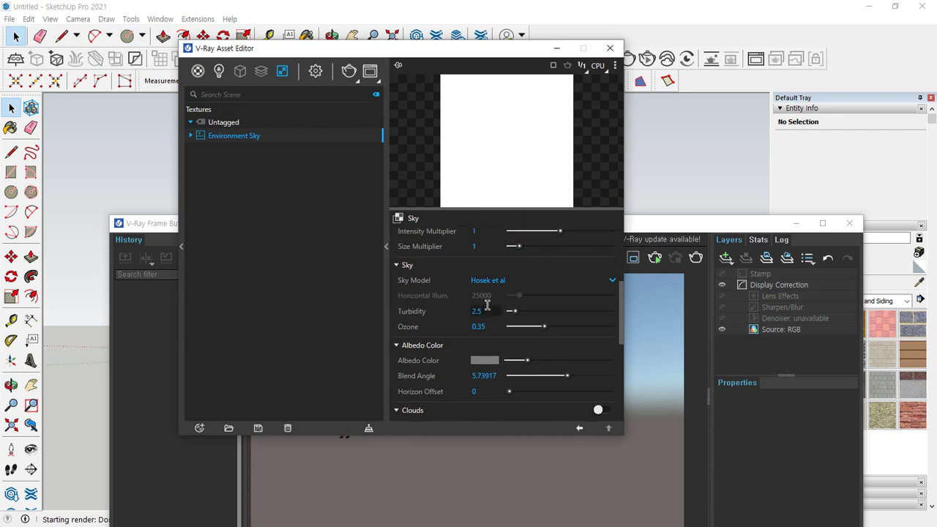
pyautogui.scroll(5, 486, 305)
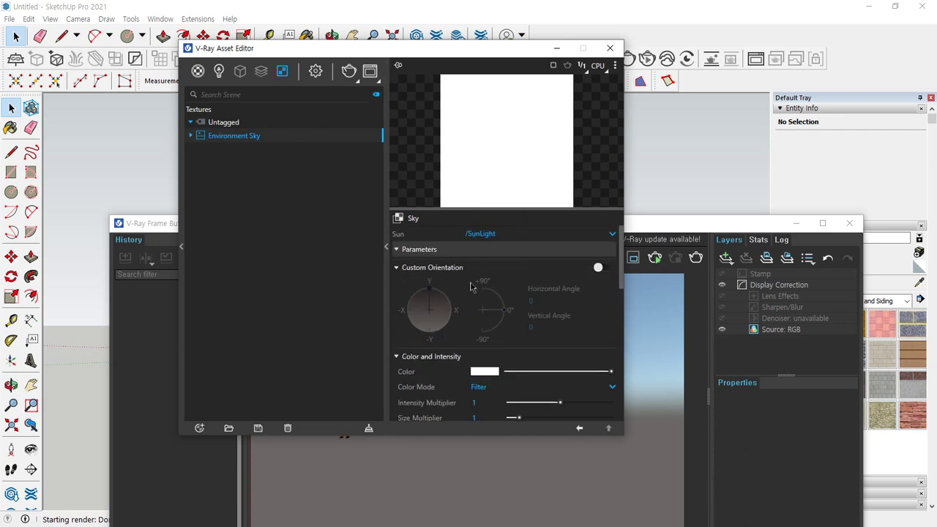
pyautogui.hotkey('ctrl', '2')
pyautogui.moveTo(426, 348)
pyautogui.mouseDown()
pyautogui.moveTo(388, 333)
pyautogui.moveTo(437, 270)
pyautogui.moveTo(563, 299)
pyautogui.moveTo(469, 358)
pyautogui.mouseUp()
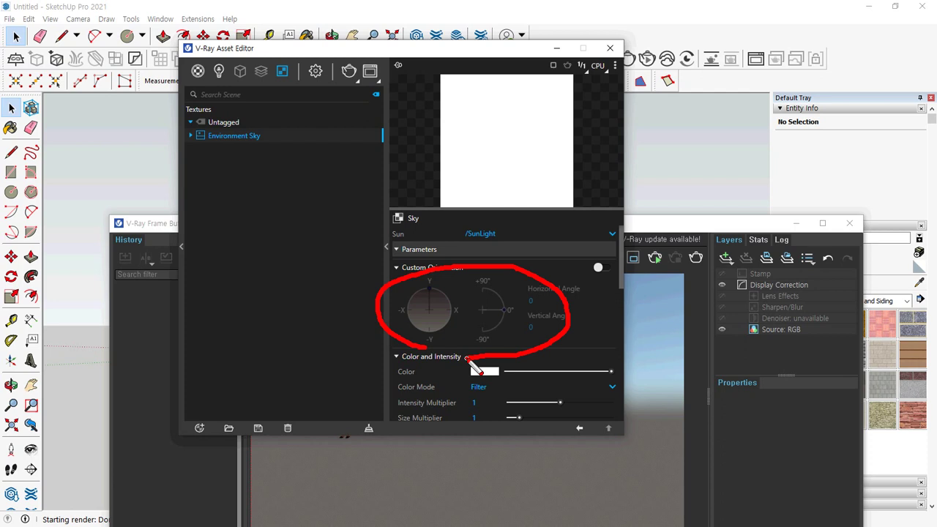
pyautogui.click(600, 267)
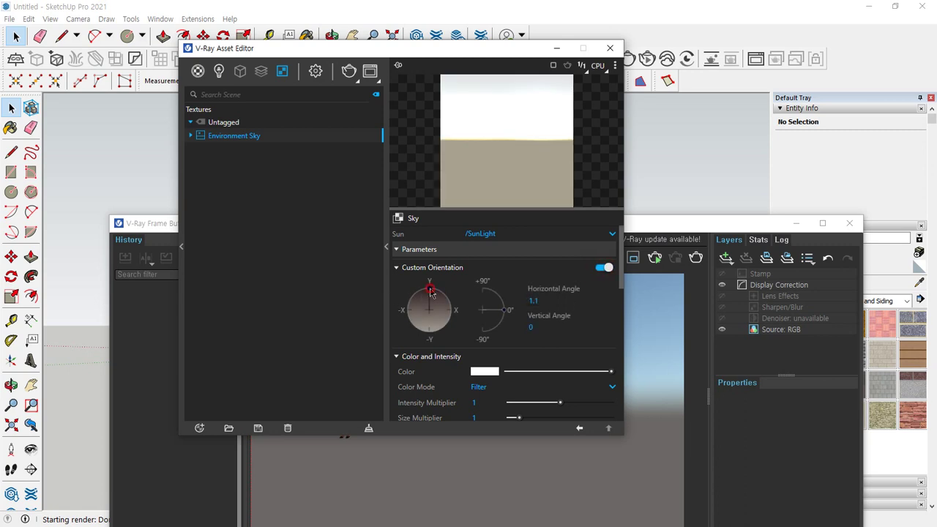
pyautogui.moveTo(430, 291); pyautogui.dragTo(426, 296)
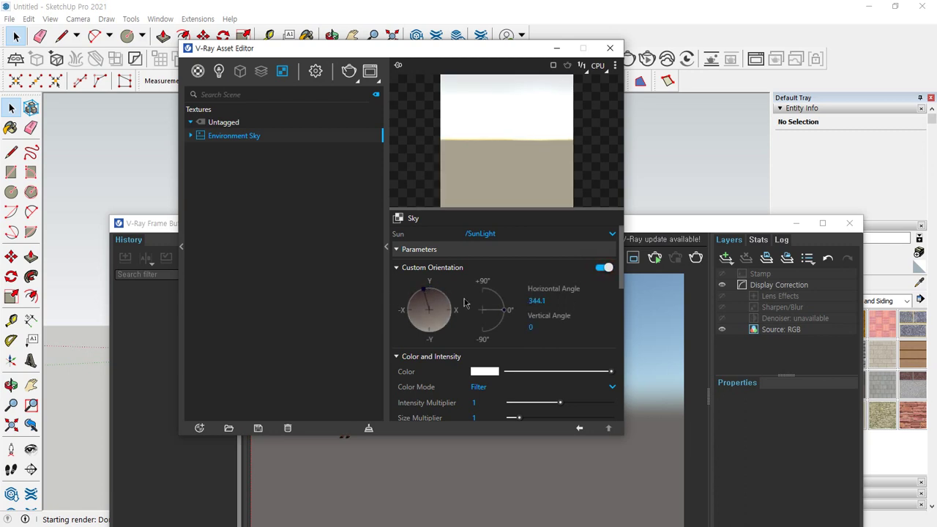
pyautogui.moveTo(504, 310); pyautogui.dragTo(493, 291)
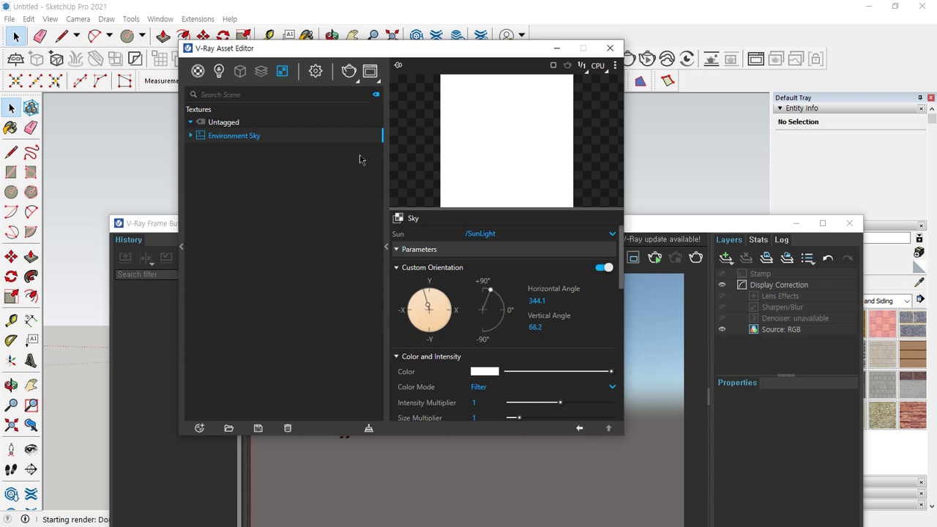
# Render the scene with the custom sky orientation, check the image and return to the sky settings.
pyautogui.click(348, 71)
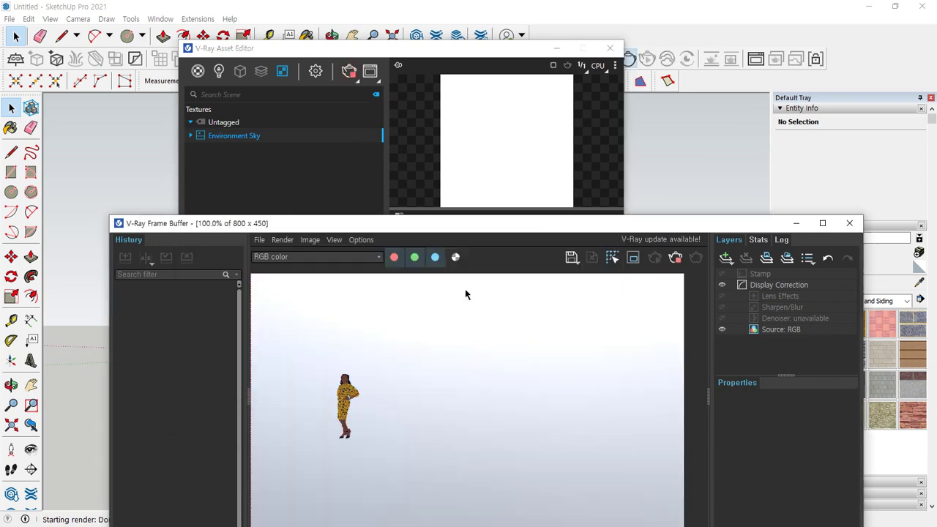
pyautogui.moveTo(509, 230); pyautogui.dragTo(497, 154)
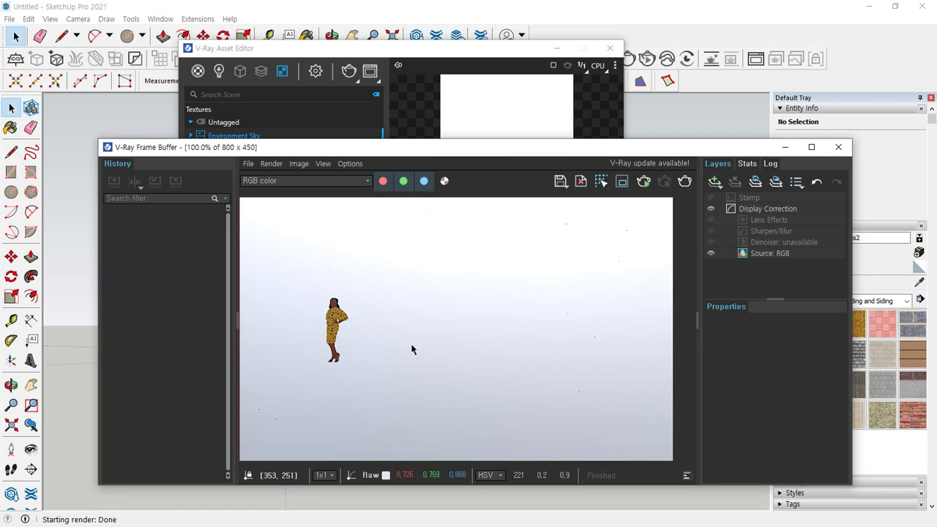
pyautogui.click(486, 53)
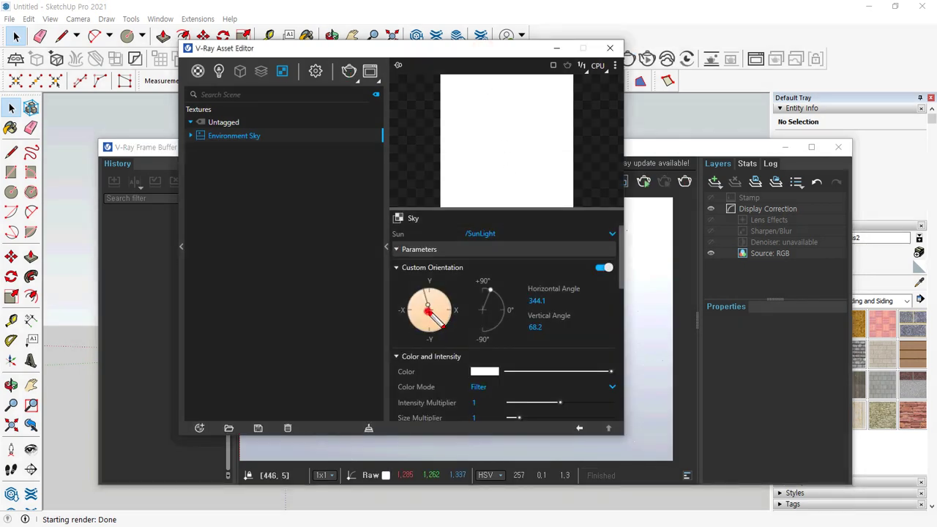
pyautogui.moveTo(427, 311); pyautogui.dragTo(435, 311)
pyautogui.moveTo(416, 277); pyautogui.dragTo(425, 303)
pyautogui.press('Delete')
pyautogui.moveTo(400, 235)
pyautogui.mouseDown()
pyautogui.moveTo(423, 290)
pyautogui.moveTo(411, 287)
pyautogui.mouseUp()
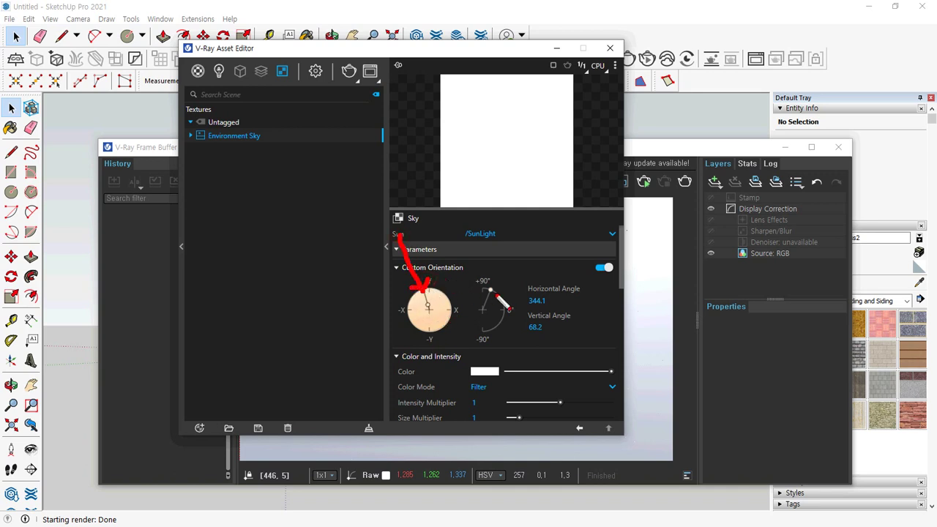
pyautogui.moveTo(511, 225); pyautogui.dragTo(498, 288)
pyautogui.moveTo(490, 254)
pyautogui.mouseDown()
pyautogui.moveTo(498, 287)
pyautogui.moveTo(516, 308)
pyautogui.moveTo(495, 293)
pyautogui.moveTo(510, 310)
pyautogui.mouseUp()
# Lower the sky's vertical angle to about 14 and render the scene.
pyautogui.press('Escape')
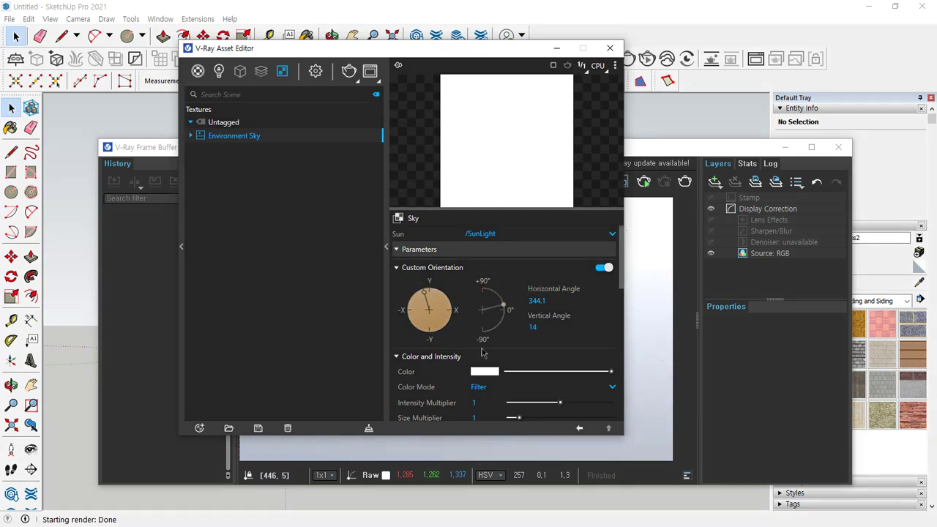
pyautogui.click(349, 71)
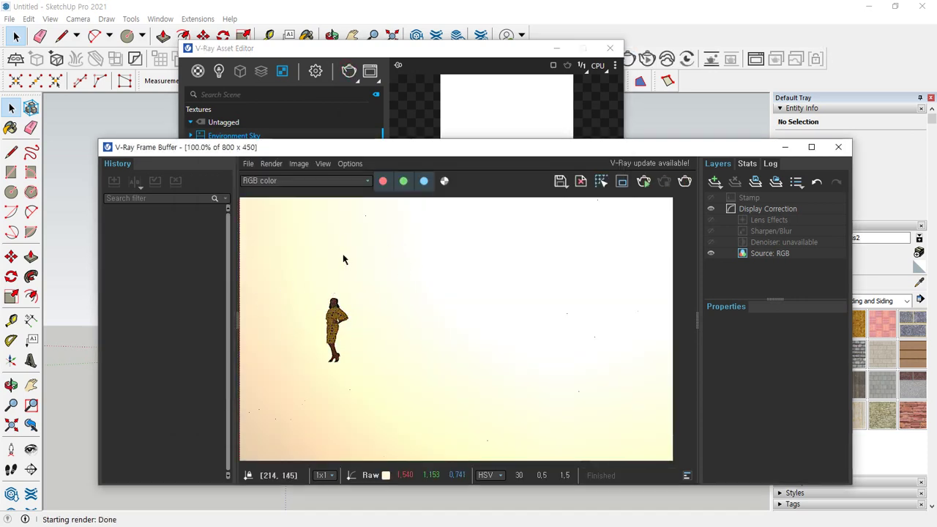
# Raise the sky's vertical angle to about 83 and render the scene again.
pyautogui.click(438, 49)
pyautogui.moveTo(506, 313); pyautogui.dragTo(485, 285)
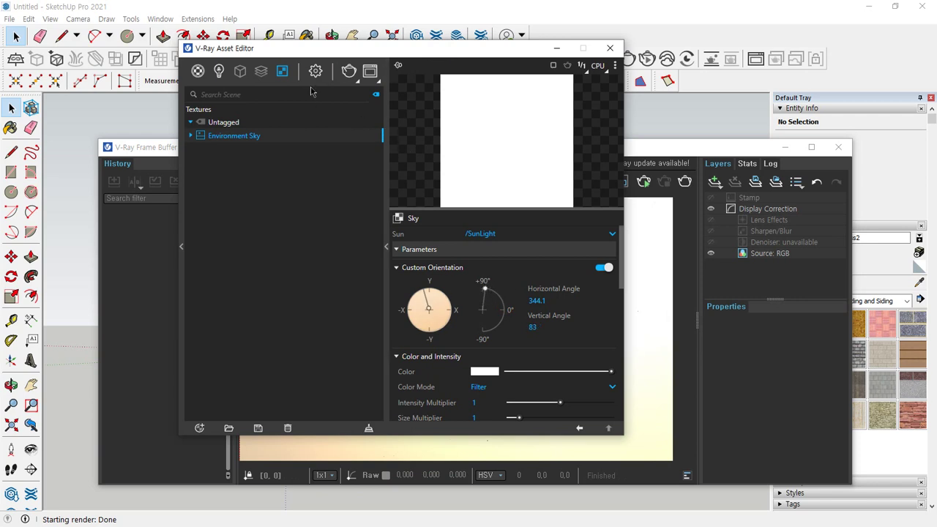
pyautogui.click(348, 71)
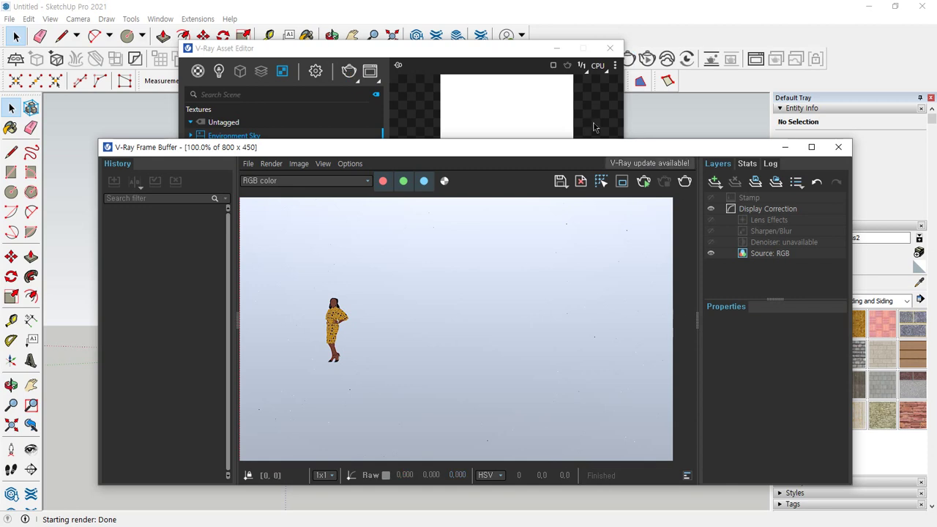
# Lower the sky's vertical angle to about 11.8 and render the scene.
pyautogui.click(442, 47)
pyautogui.moveTo(494, 294); pyautogui.dragTo(509, 310)
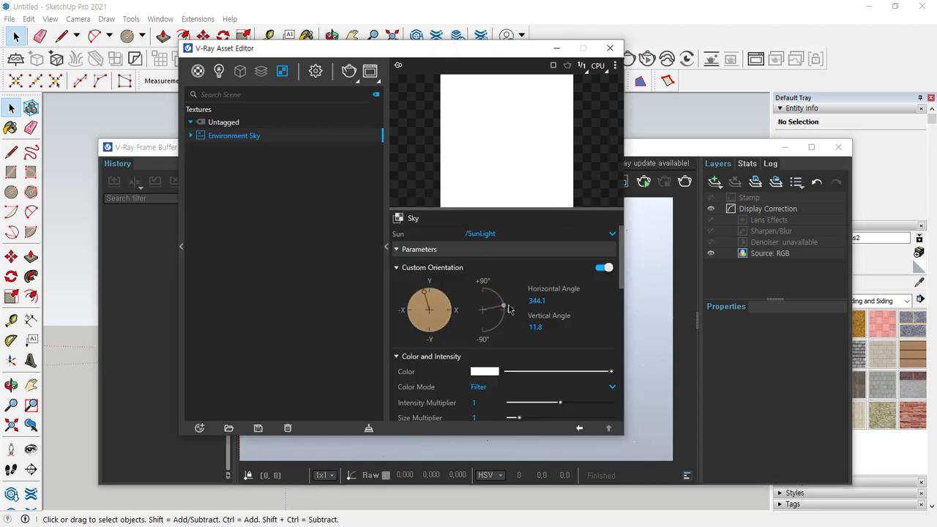
pyautogui.click(349, 70)
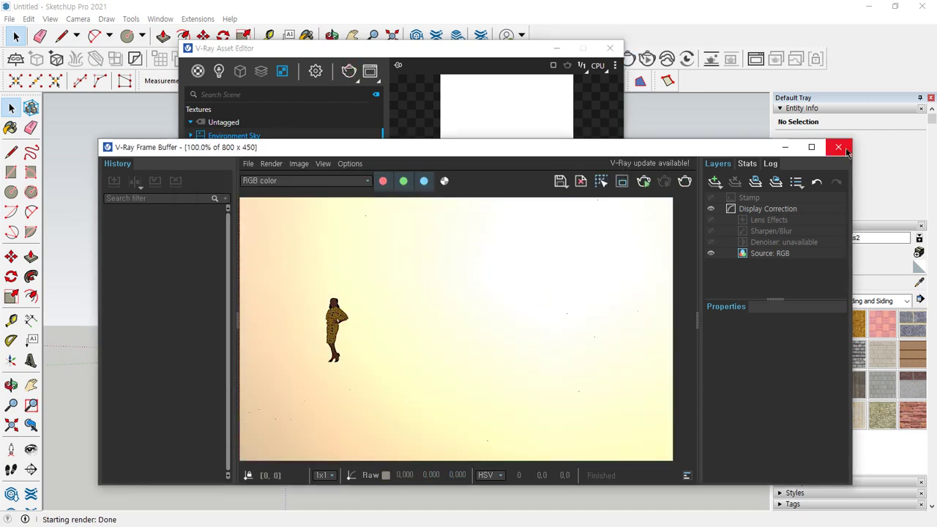
# Set the sky model to CIE Clear with Custom Orientation turned off, and render the scene.
pyautogui.scroll(-5, 554, 299)
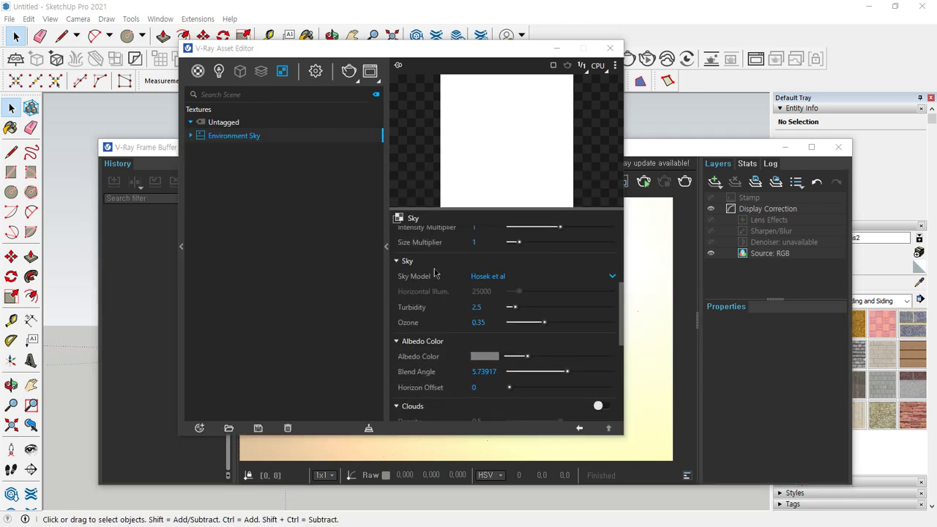
pyautogui.click(552, 277)
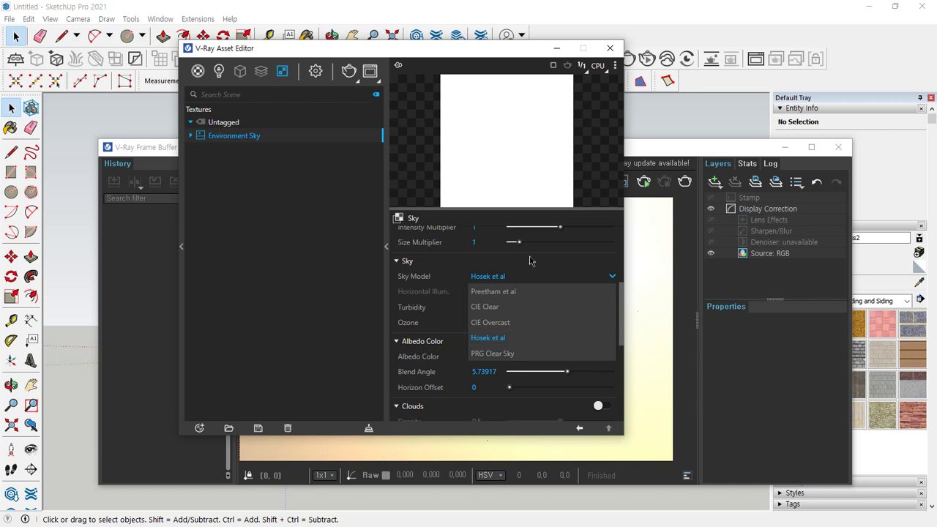
pyautogui.click(500, 308)
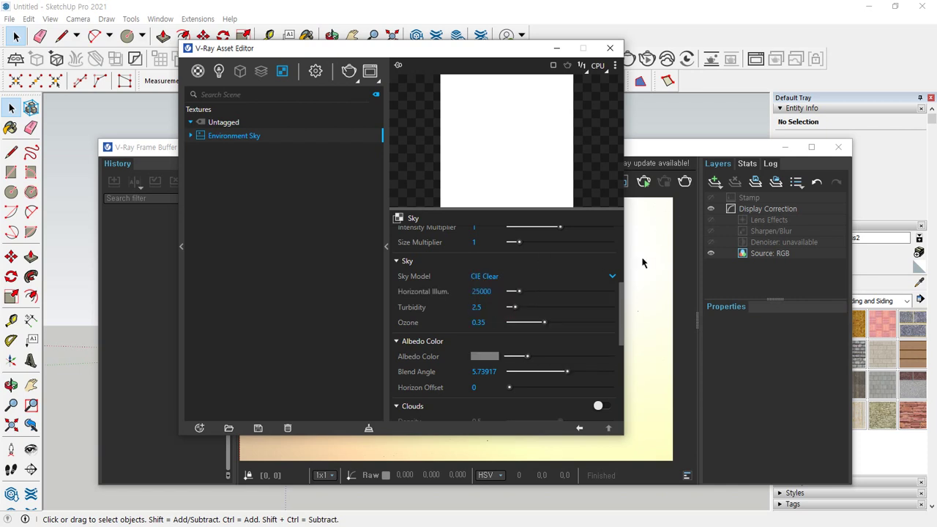
pyautogui.scroll(5, 487, 293)
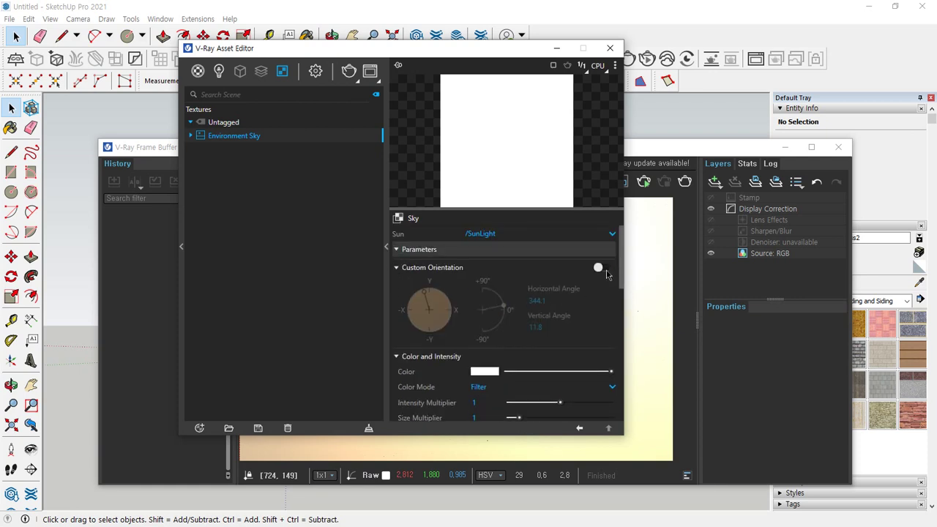
pyautogui.scroll(-2, 451, 377)
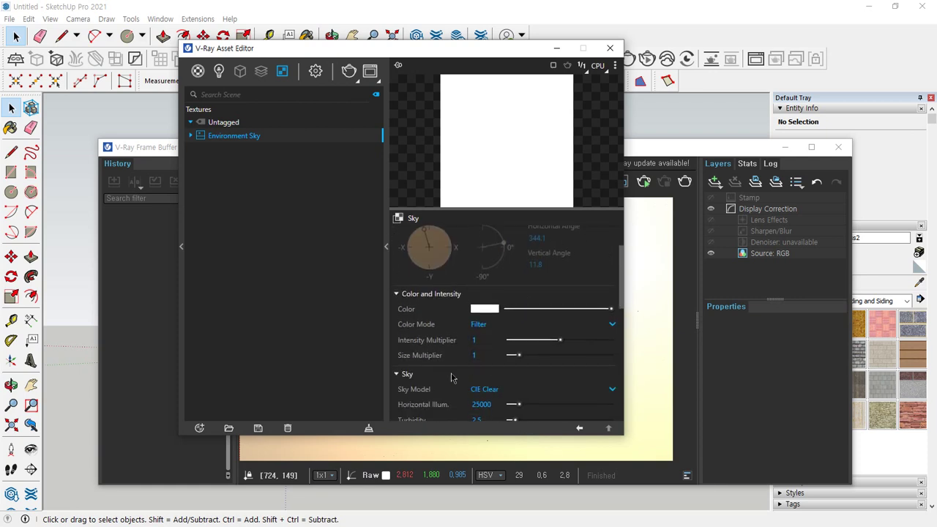
pyautogui.click(349, 71)
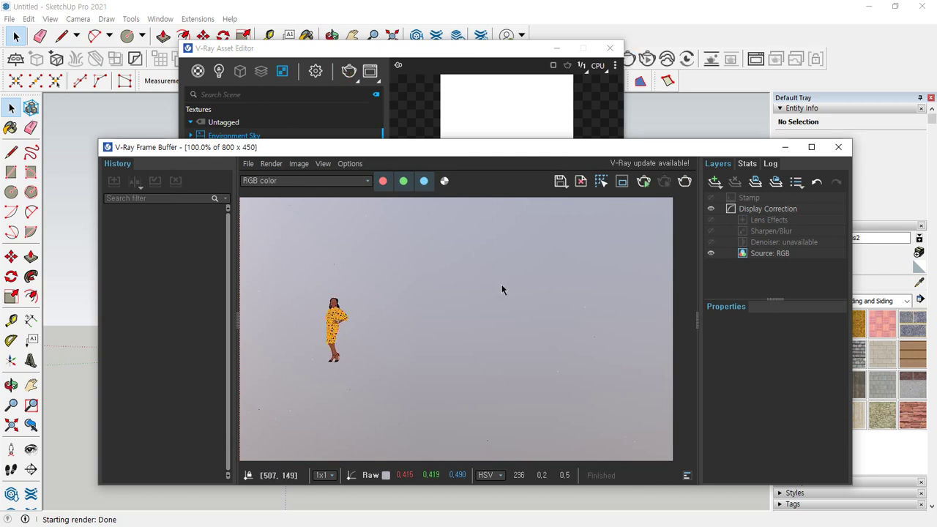
# Arrange the asset editor and frame buffer side by side, and render the scene with the sky model set to CIE Overcast.
pyautogui.click(448, 49)
pyautogui.moveTo(446, 55); pyautogui.dragTo(160, 40)
pyautogui.click(504, 146)
pyautogui.moveTo(520, 155); pyautogui.dragTo(629, 167)
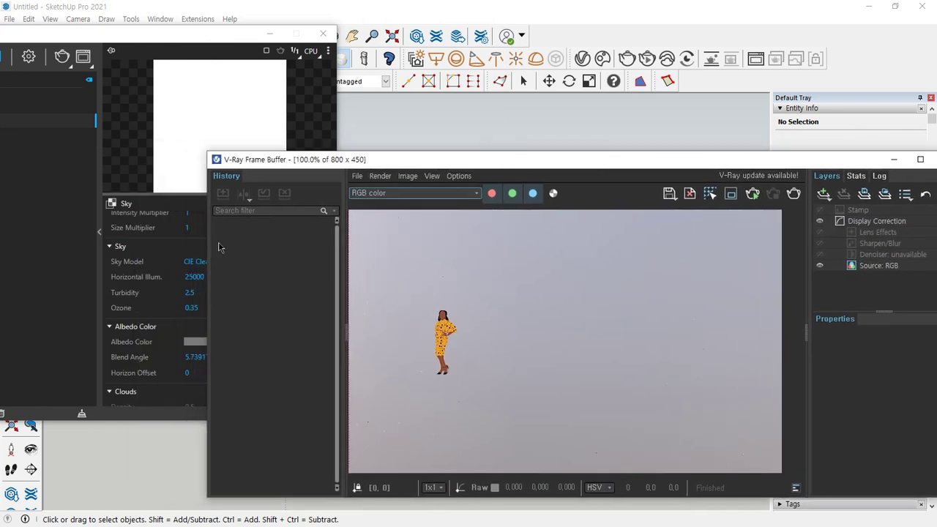
pyautogui.click(237, 266)
pyautogui.click(235, 265)
pyautogui.click(236, 267)
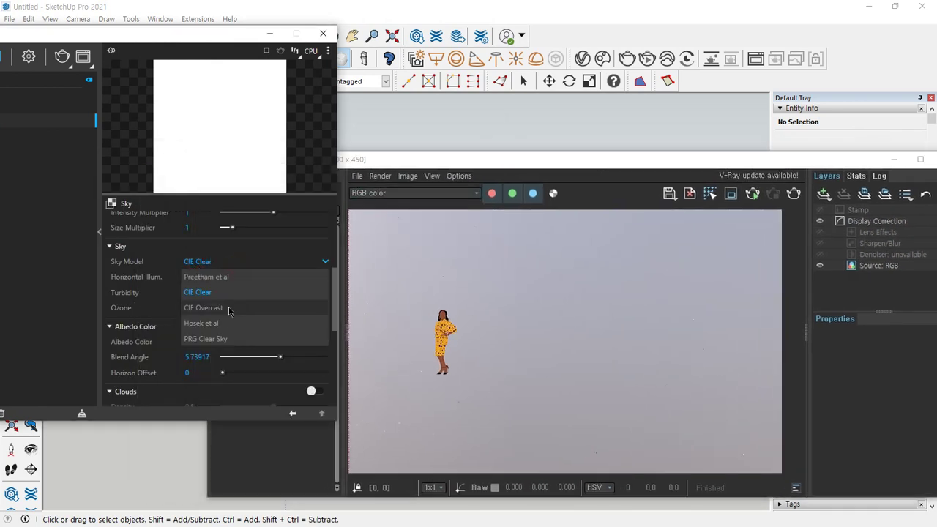
pyautogui.click(226, 313)
pyautogui.click(552, 134)
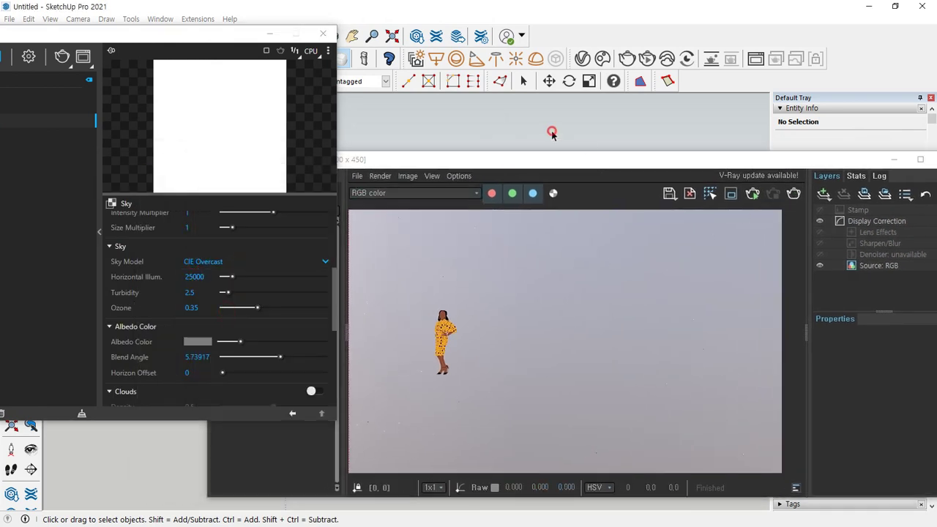
pyautogui.moveTo(843, 162); pyautogui.dragTo(761, 130)
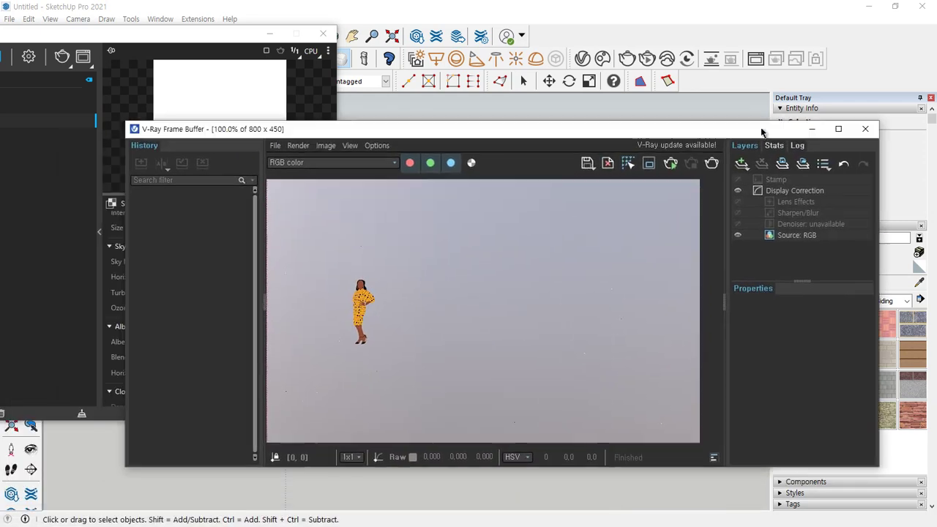
pyautogui.click(710, 162)
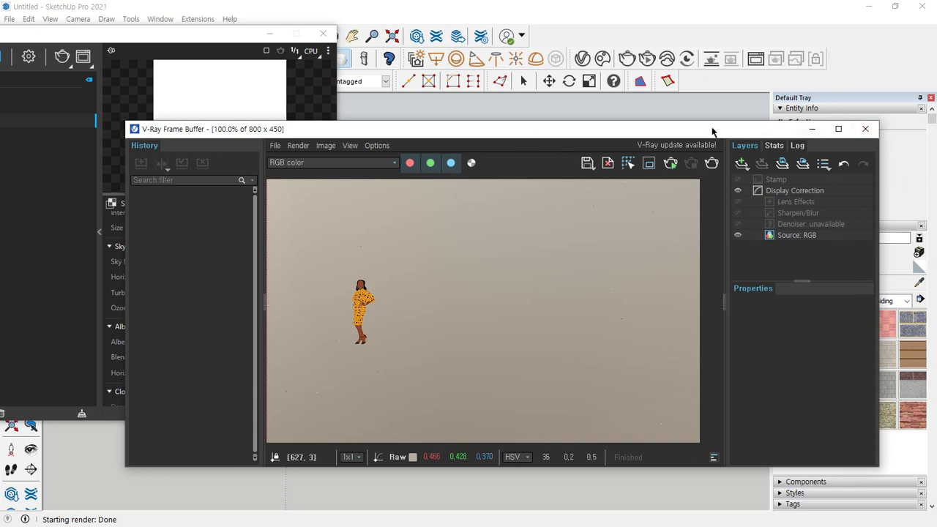
# Set the shadow date to 07/28 and render the scene again.
pyautogui.moveTo(712, 130); pyautogui.dragTo(486, 128)
pyautogui.scroll(-10, 858, 354)
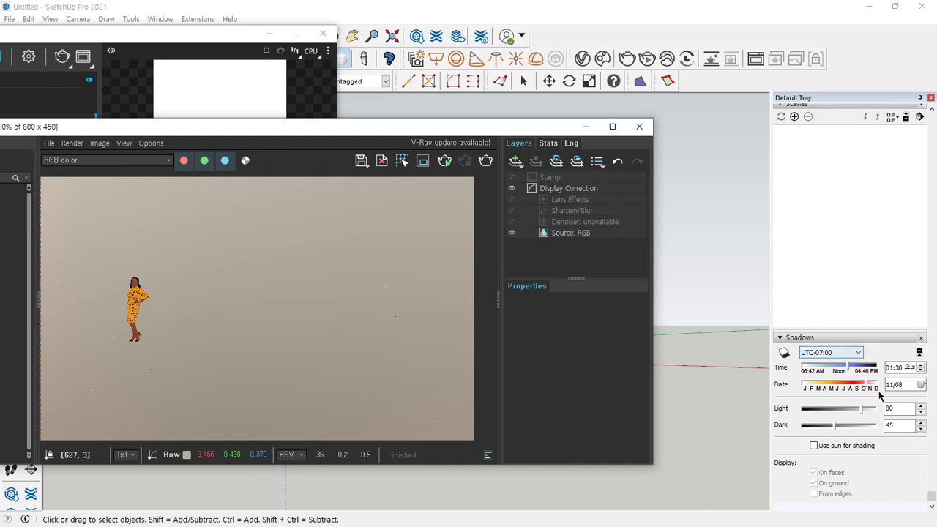
pyautogui.click(846, 385)
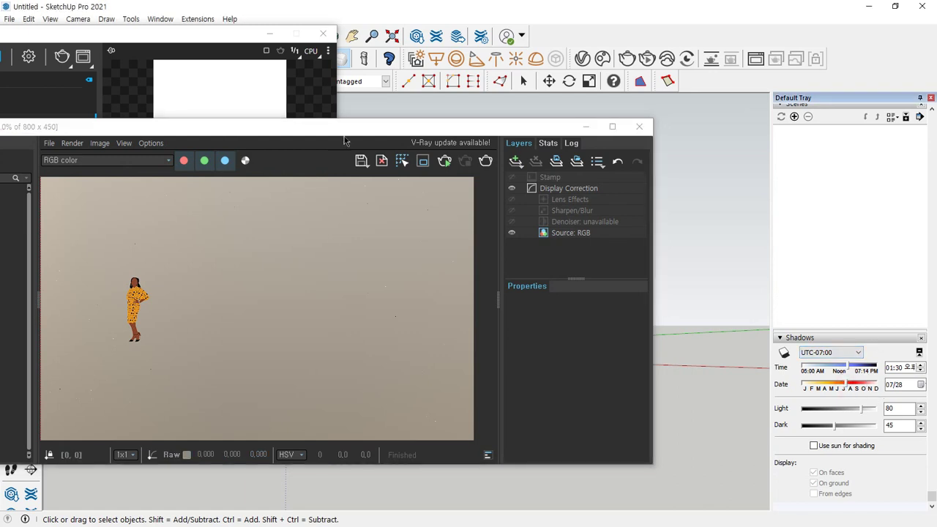
pyautogui.moveTo(356, 129); pyautogui.dragTo(593, 99)
pyautogui.click(717, 129)
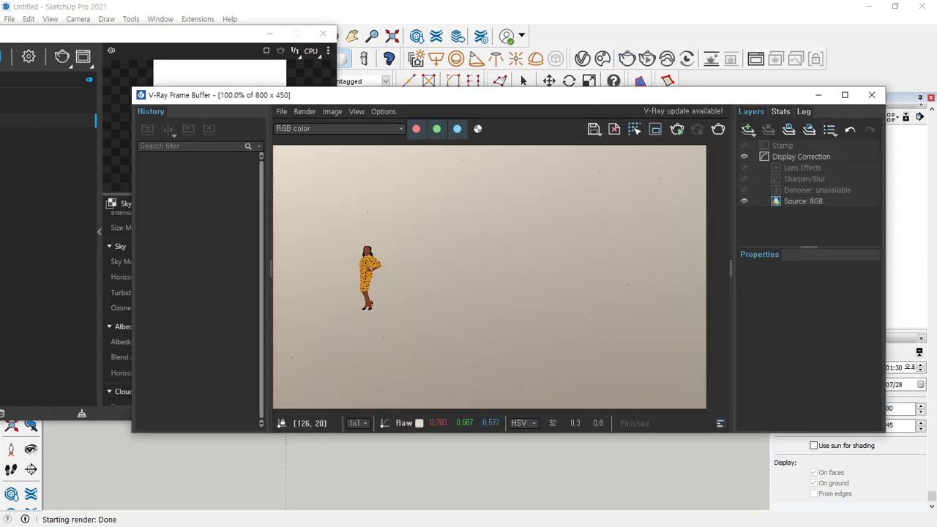
# Return to the sky texture settings and set the sky model to Hosek et al.
pyautogui.click(194, 48)
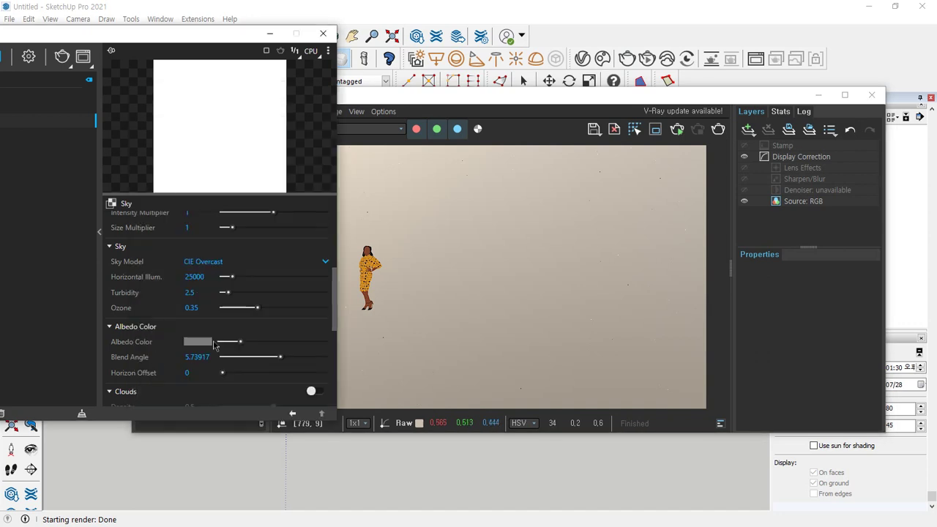
pyautogui.click(239, 262)
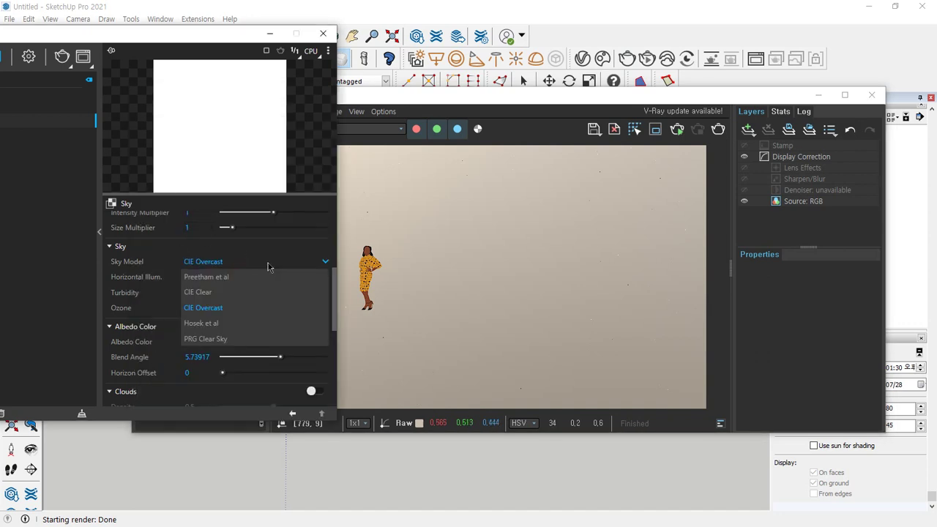
pyautogui.click(231, 324)
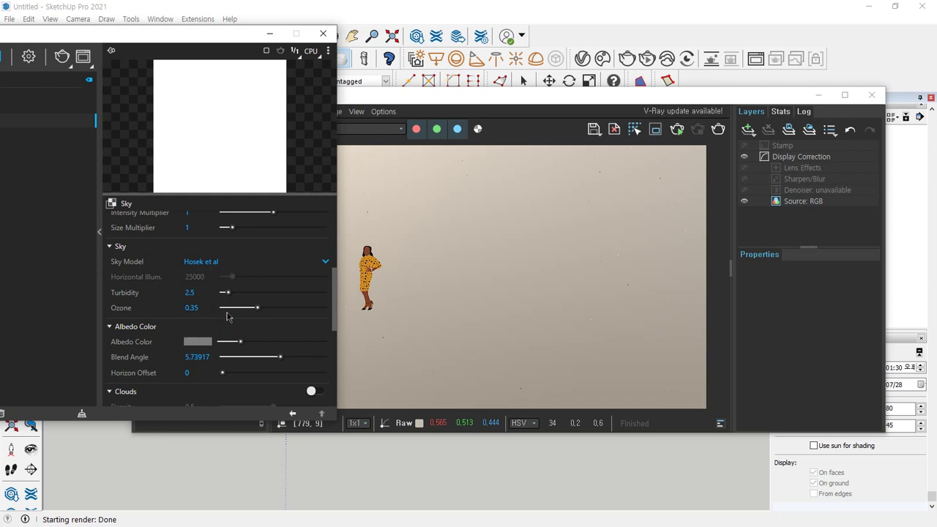
# Enable Clouds on the sky texture with the default density of 0.5 and render the scene.
pyautogui.scroll(-2, 176, 315)
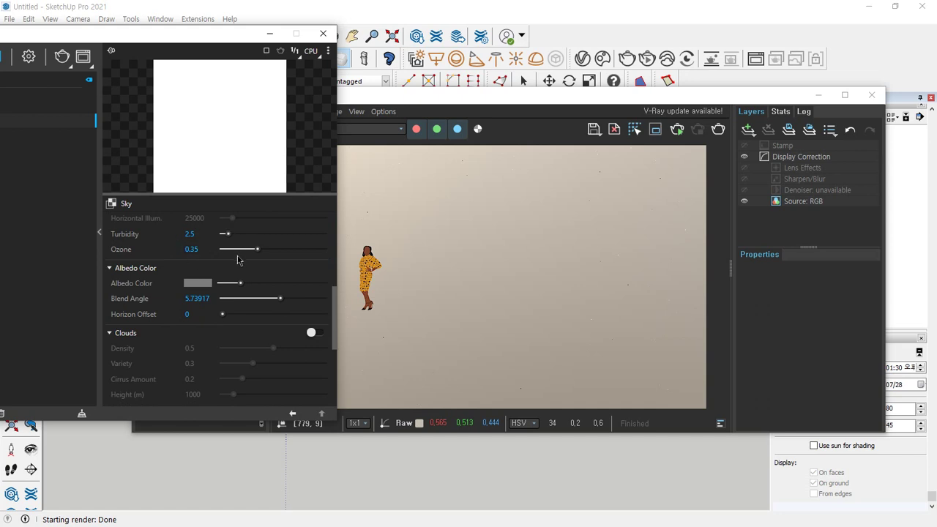
pyautogui.scroll(-2, 219, 300)
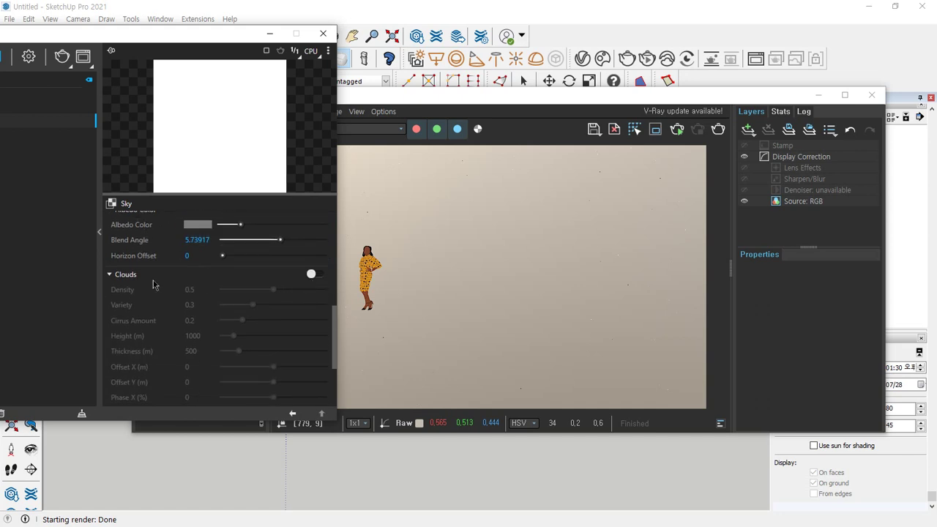
pyautogui.scroll(-2, 157, 282)
pyautogui.scroll(2, 166, 278)
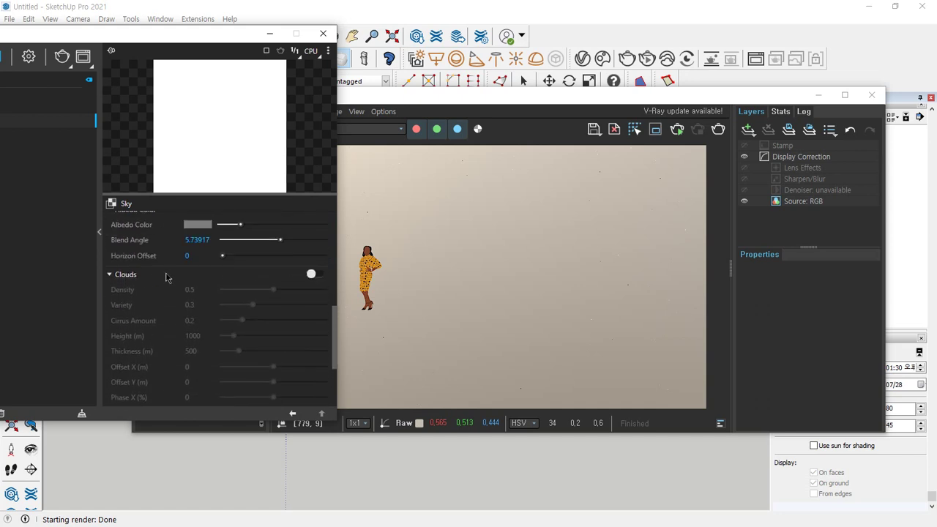
pyautogui.click(312, 275)
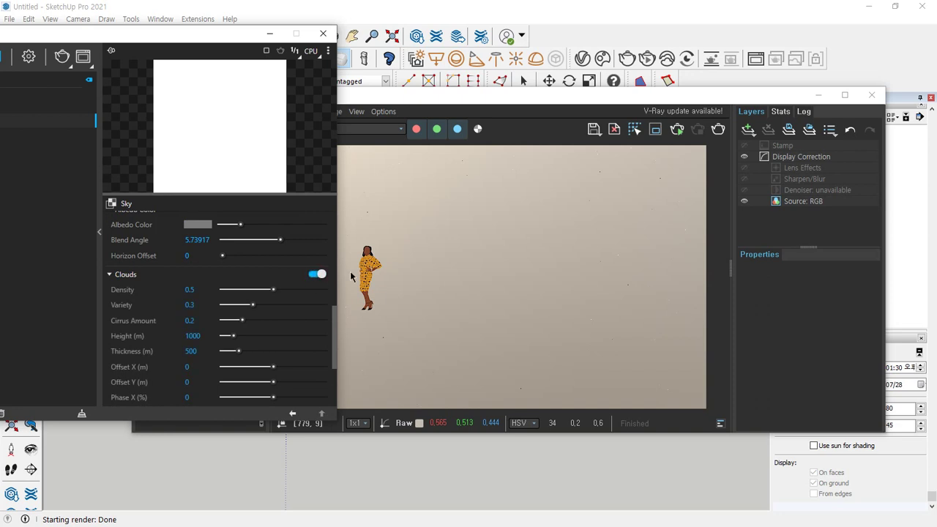
pyautogui.click(675, 131)
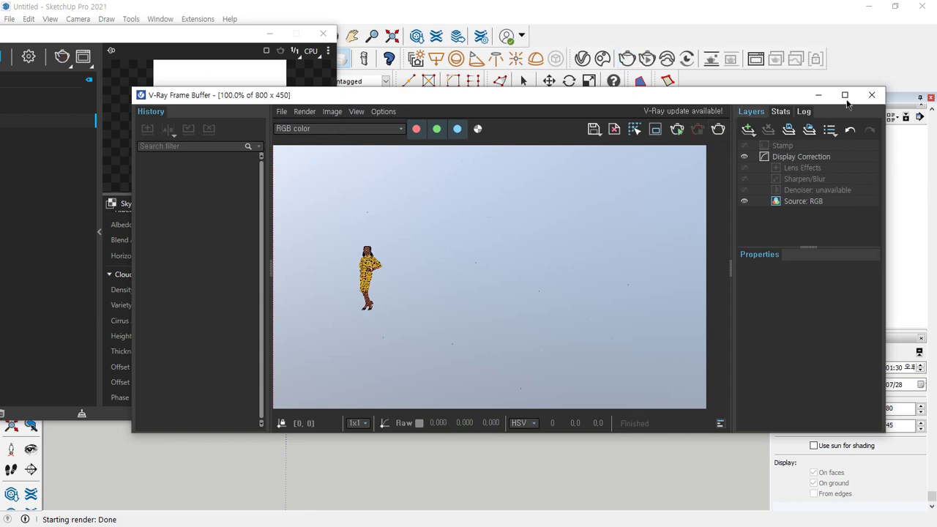
# Close the V-Ray windows, add a V-Ray infinite plane on the ground at the origin and turn on shadows.
pyautogui.click(871, 95)
pyautogui.click(323, 33)
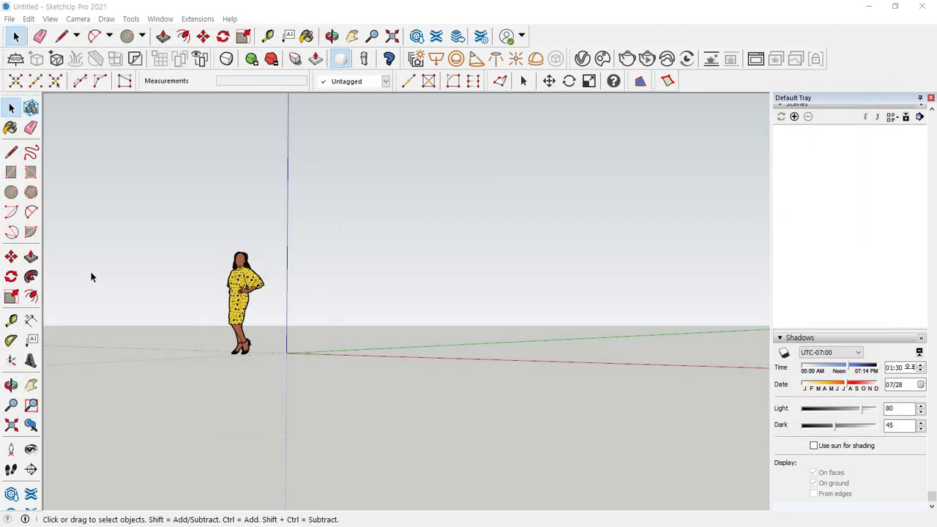
pyautogui.click(17, 63)
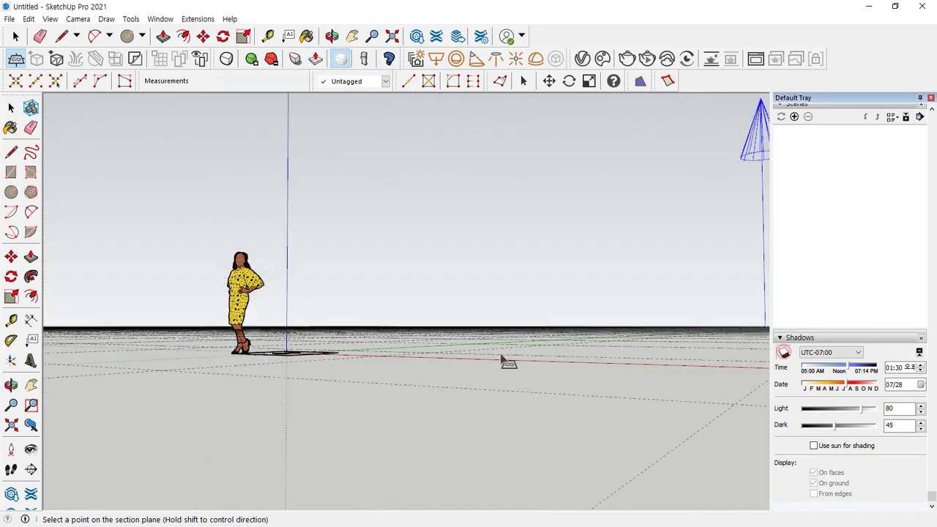
pyautogui.moveTo(502, 359); pyautogui.dragTo(303, 378, button='middle')
pyautogui.rightClick(401, 311)
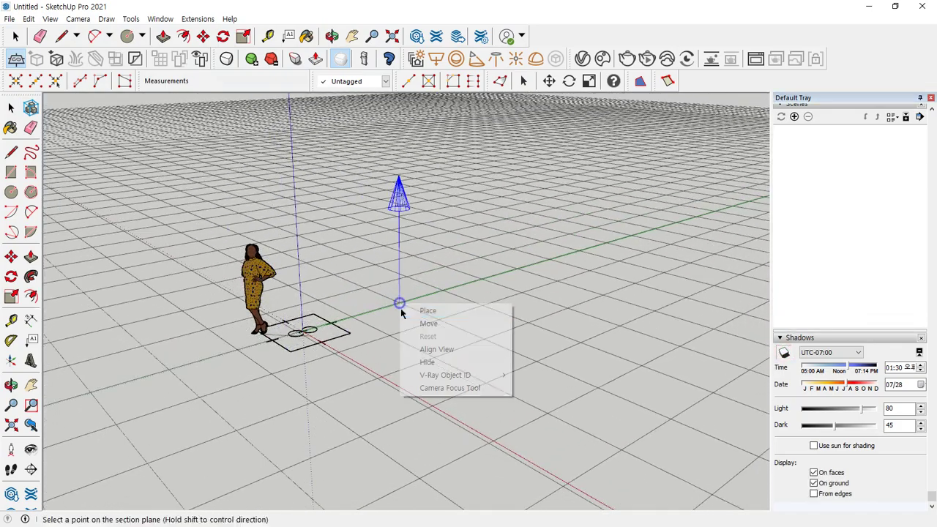
pyautogui.click(452, 111)
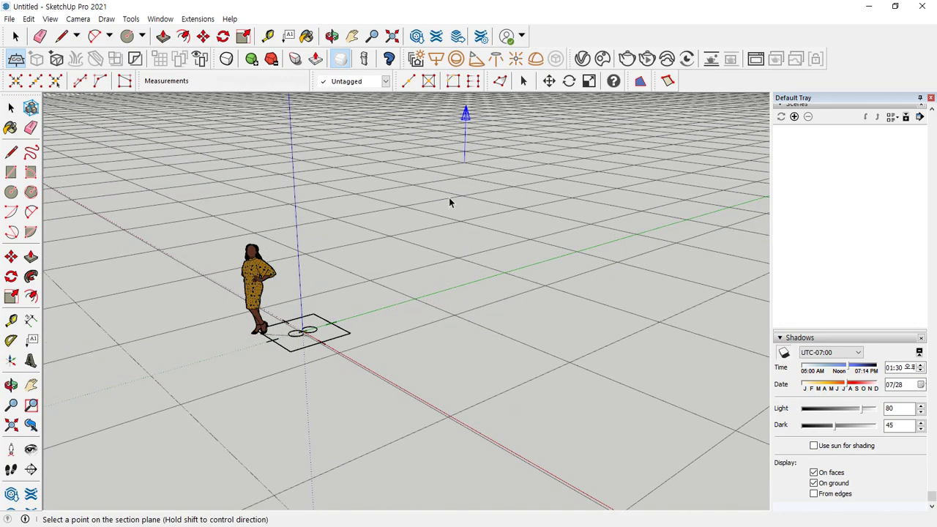
pyautogui.press('space')
# Render the scene from a low viewpoint with the horizon behind the figure and check the sky in the image.
pyautogui.moveTo(306, 373); pyautogui.dragTo(413, 277, button='middle')
pyautogui.keyDown('shift'); pyautogui.moveTo(269, 293); pyautogui.dragTo(287, 337, button='middle'); pyautogui.keyUp('shift')
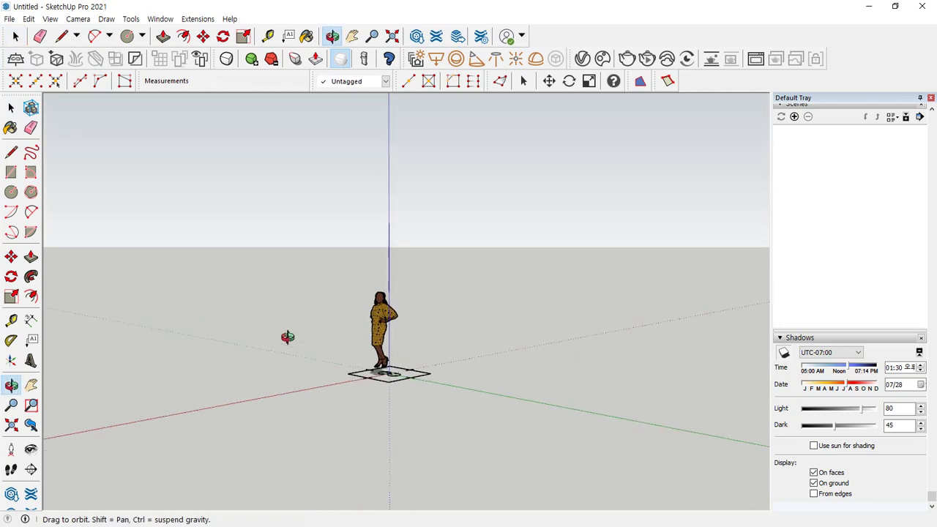
pyautogui.moveTo(334, 247); pyautogui.dragTo(358, 241, button='middle')
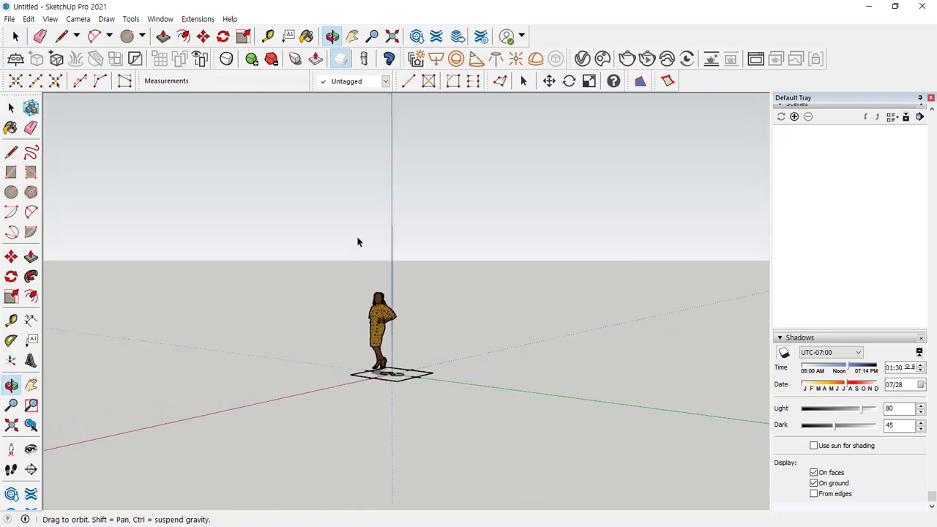
pyautogui.click(627, 58)
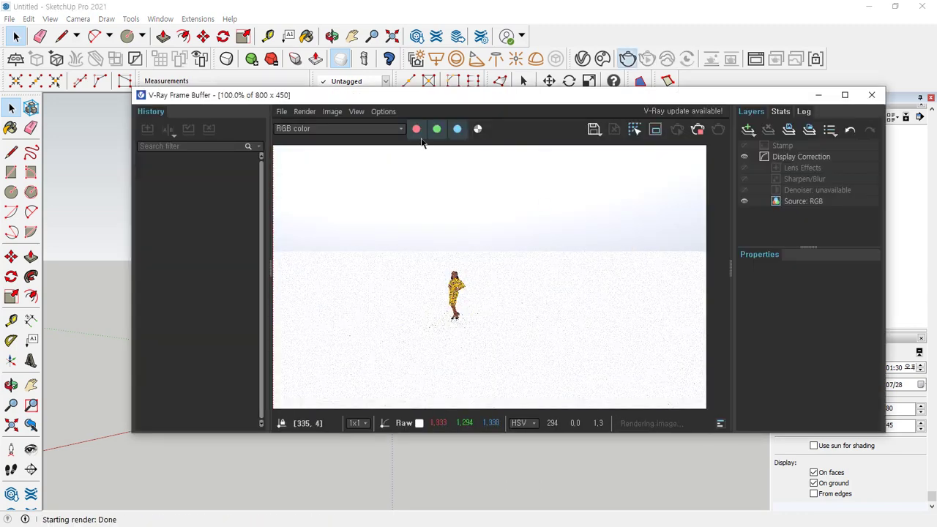
pyautogui.moveTo(737, 94); pyautogui.dragTo(648, 66)
pyautogui.scroll(1, 350, 149)
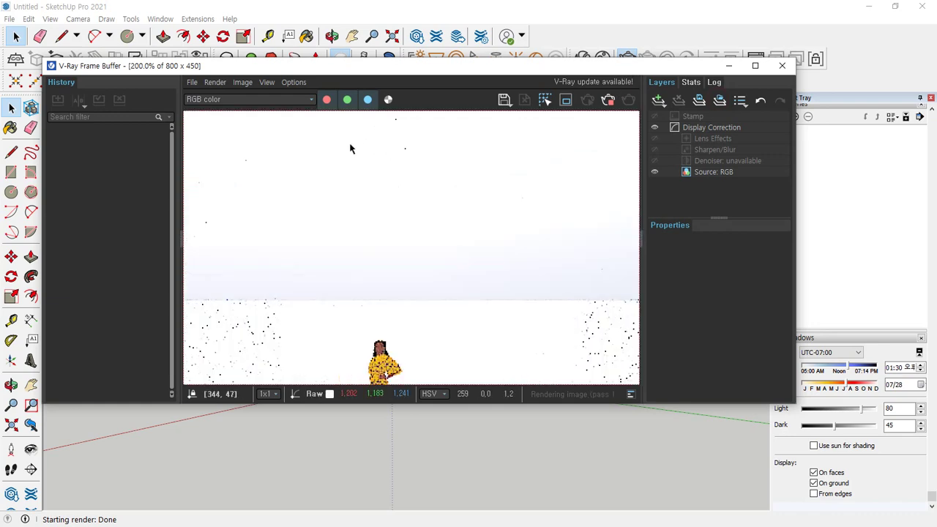
pyautogui.scroll(-1, 360, 149)
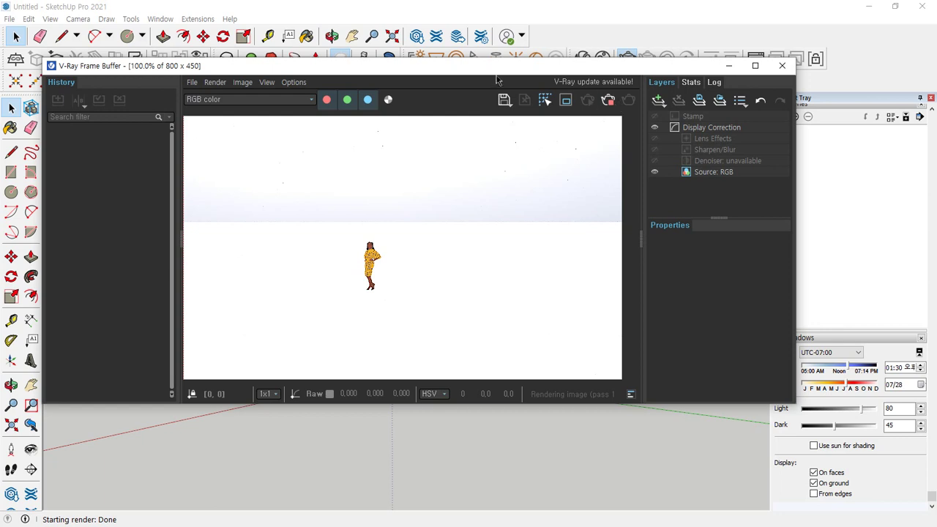
# Stop the render and switch the V-Ray render engine to CUDA with Progressive off and the V-Ray denoiser on.
pyautogui.moveTo(500, 69); pyautogui.dragTo(603, 131)
pyautogui.click(584, 57)
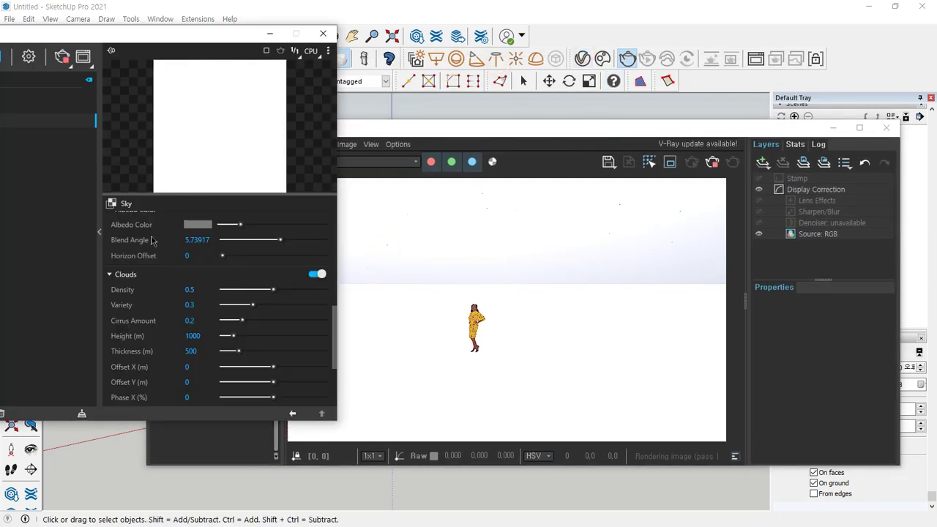
pyautogui.click(138, 57)
pyautogui.click(178, 57)
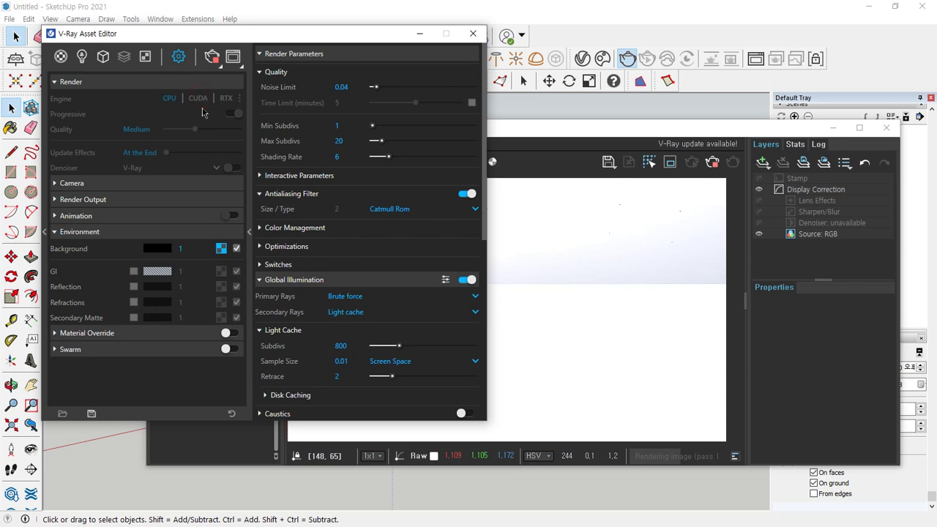
pyautogui.click(723, 173)
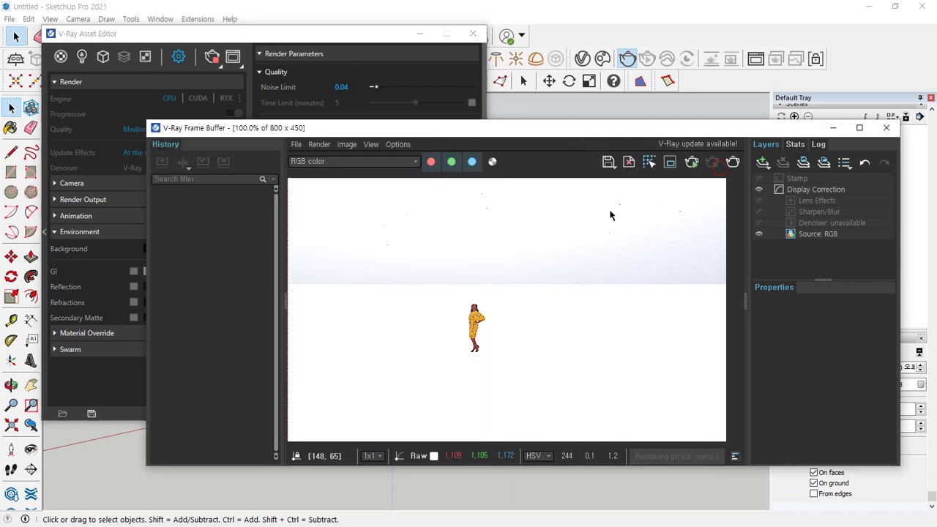
pyautogui.click(200, 101)
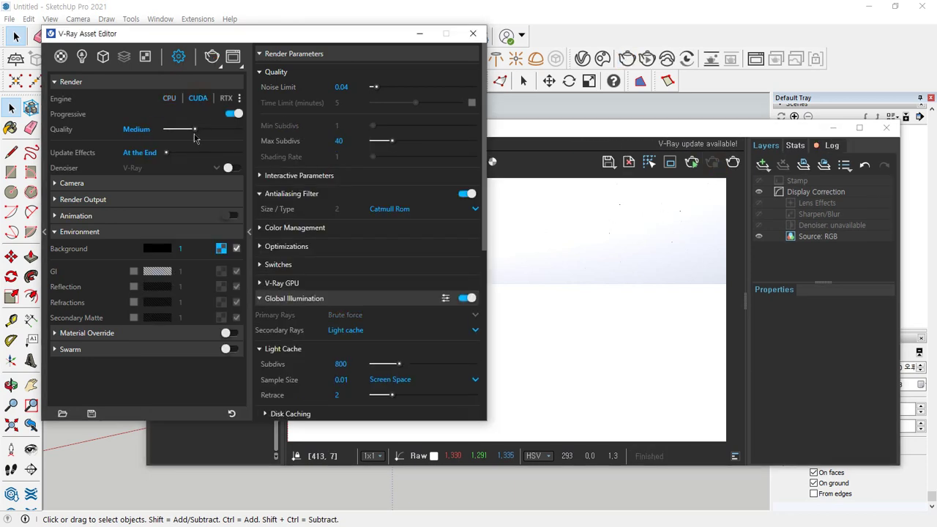
pyautogui.click(232, 114)
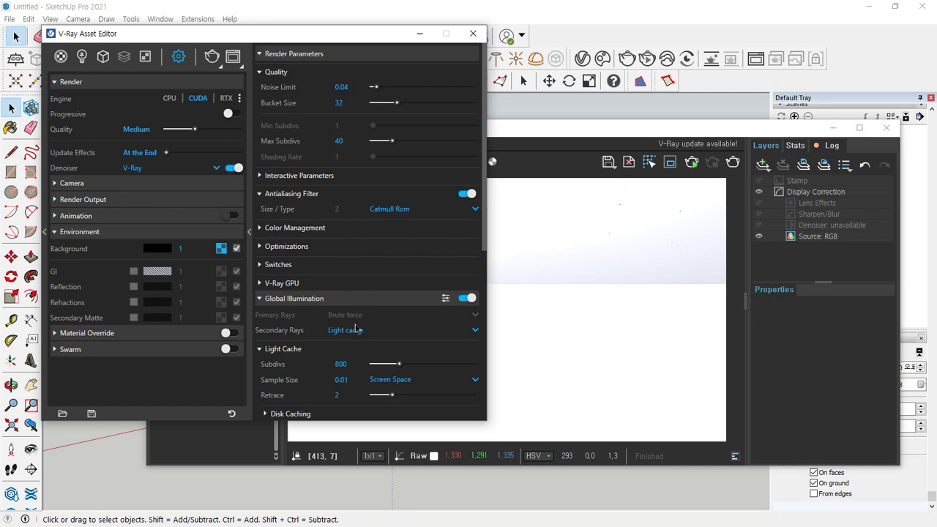
# Set the render quality's noise limit to 0.01 and render the scene again.
pyautogui.scroll(-6, 355, 329)
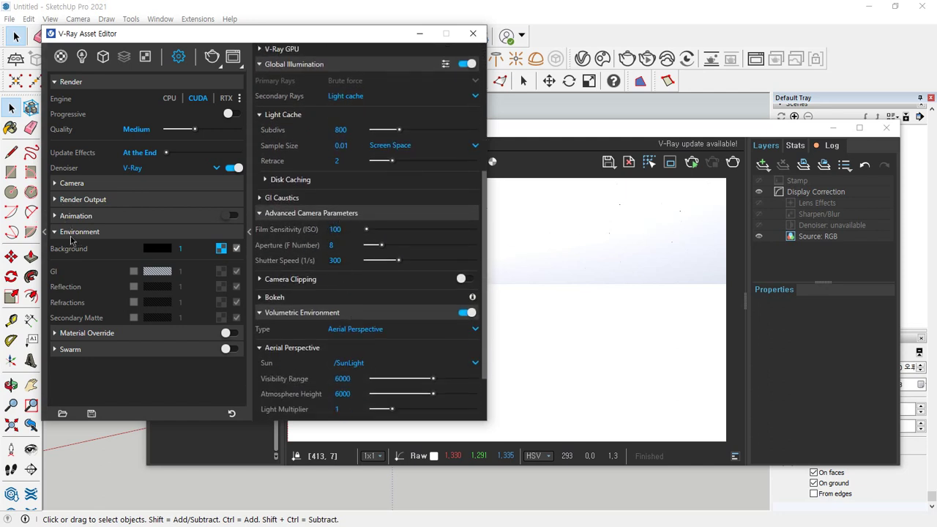
pyautogui.scroll(6, 351, 248)
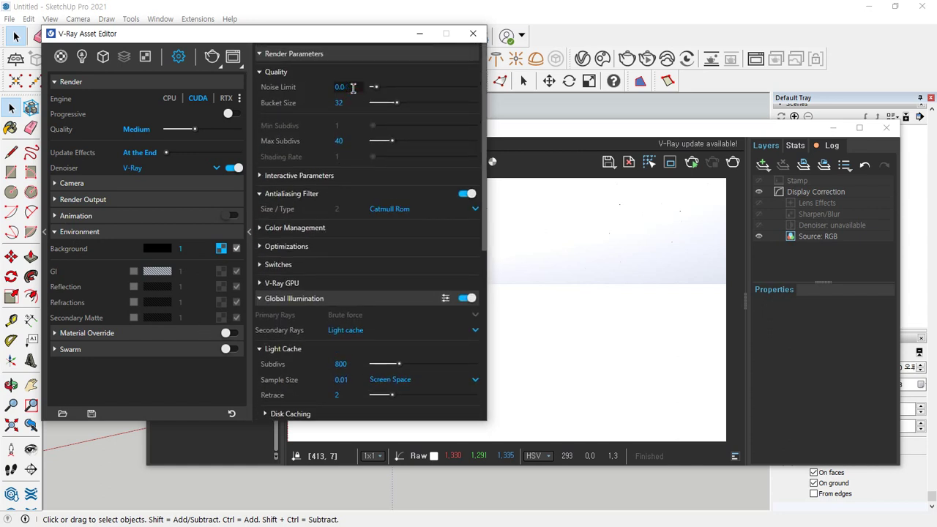
pyautogui.press('Return')
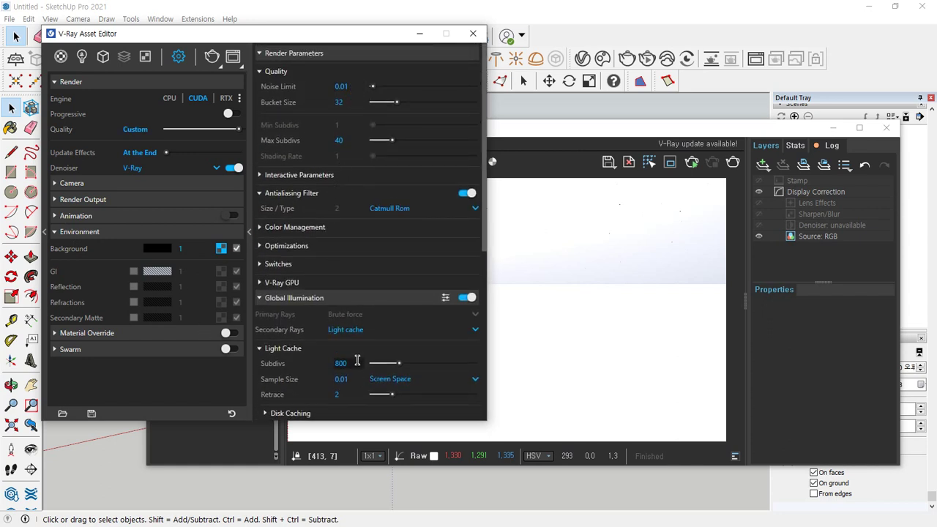
pyautogui.scroll(-2, 359, 354)
pyautogui.click(731, 162)
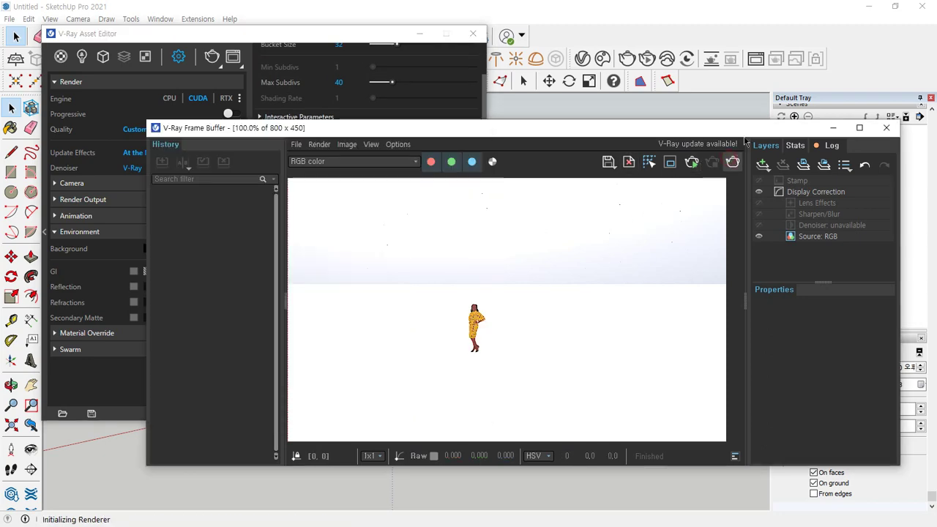
pyautogui.moveTo(753, 129); pyautogui.dragTo(482, 189)
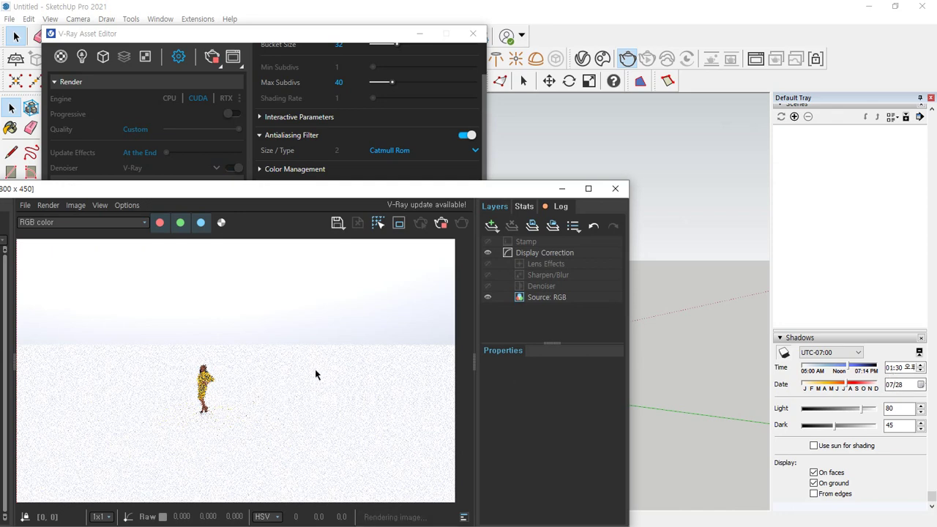
pyautogui.moveTo(309, 192); pyautogui.dragTo(634, 189)
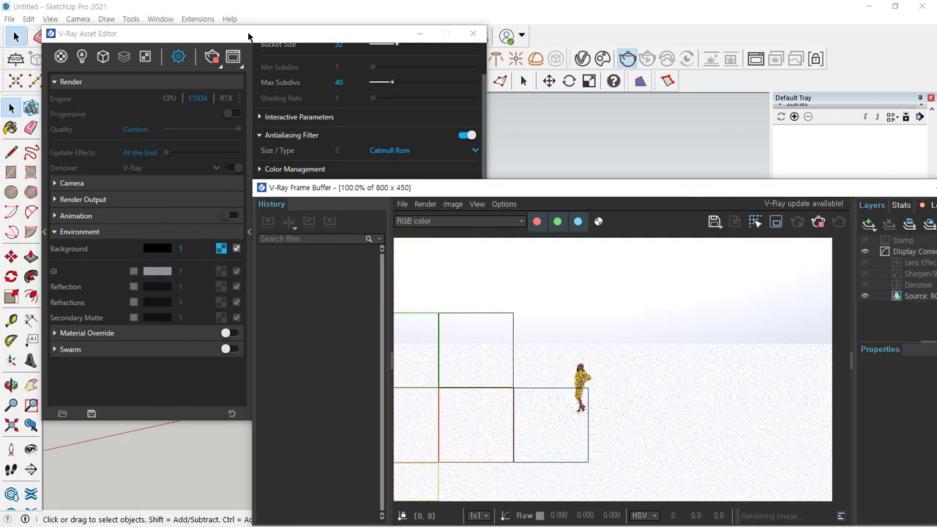
# Set the camera's Aperture (F Number) to 32 in the render settings and render the scene.
pyautogui.click(249, 35)
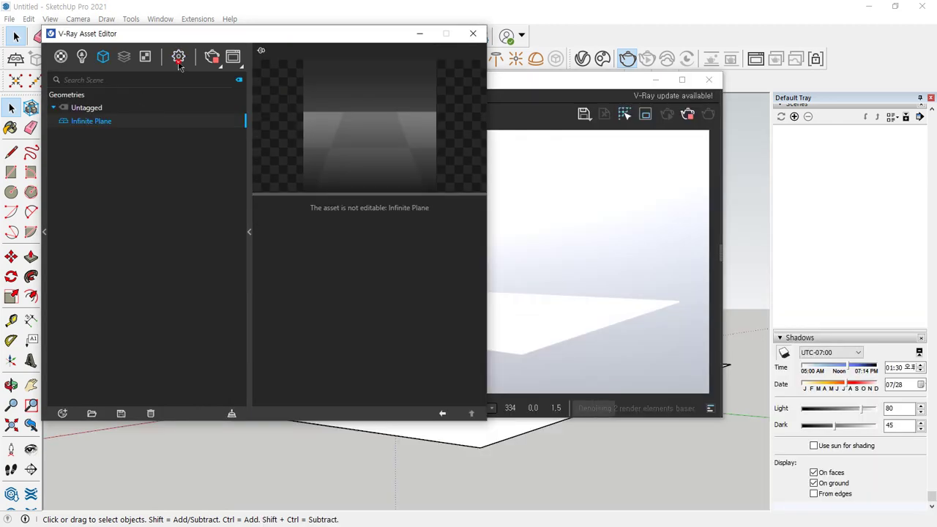
pyautogui.click(179, 59)
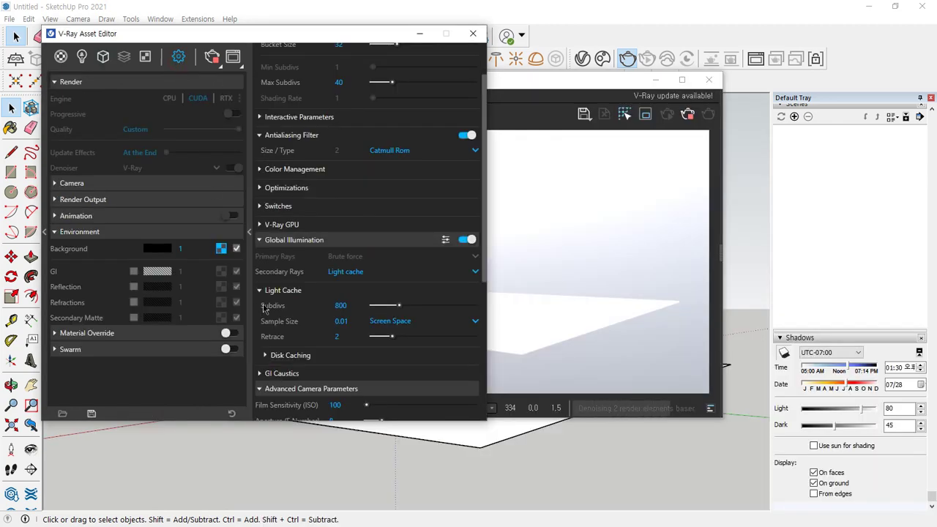
pyautogui.scroll(-4, 359, 304)
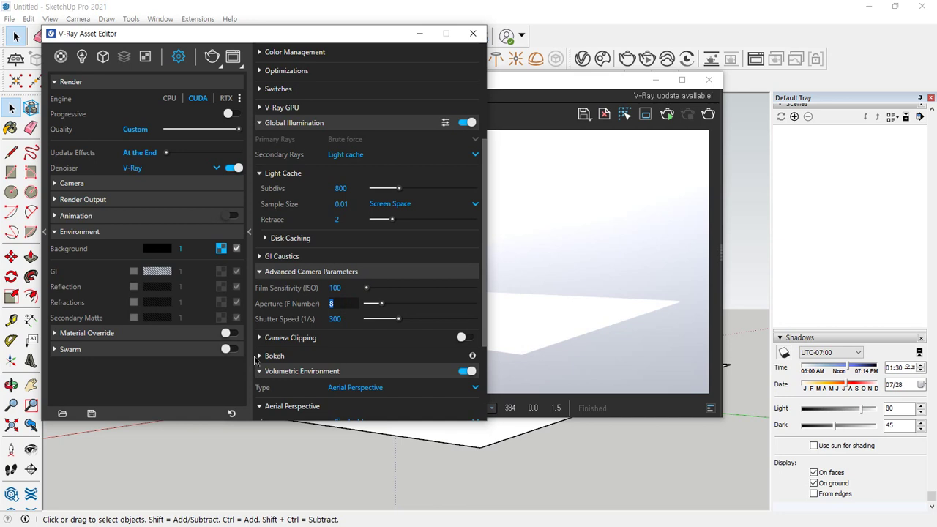
pyautogui.write('32')
pyautogui.press('Return')
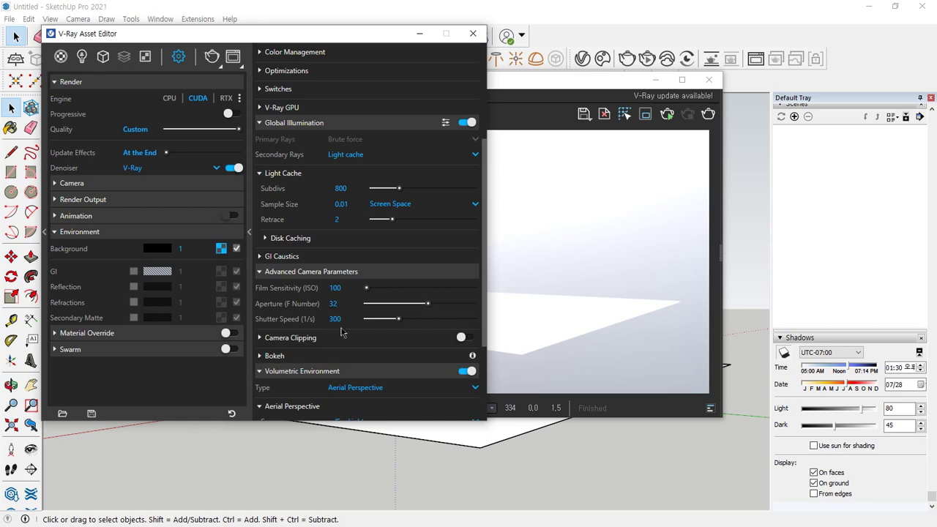
pyautogui.click(707, 114)
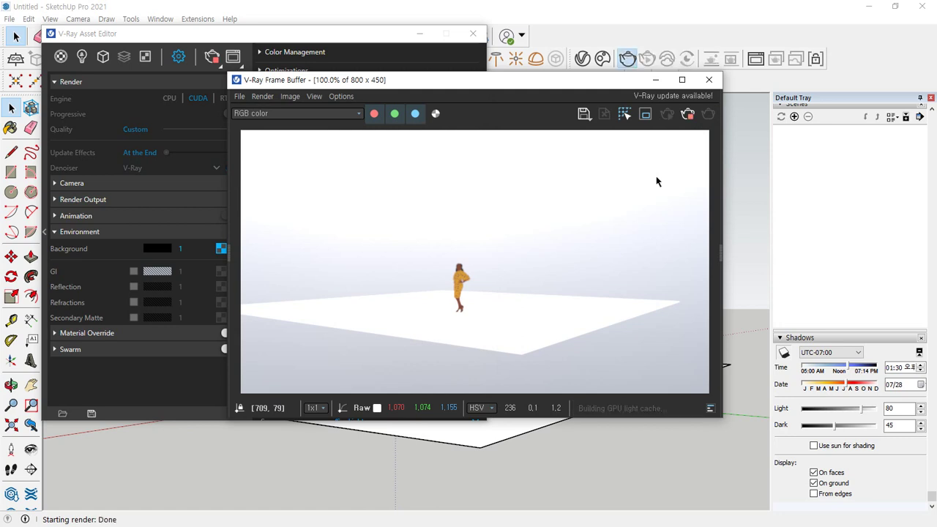
# Set the camera's Aperture (F Number) to 16 and render the scene again.
pyautogui.moveTo(395, 79); pyautogui.dragTo(488, 104)
pyautogui.click(317, 37)
pyautogui.moveTo(340, 303); pyautogui.dragTo(297, 311)
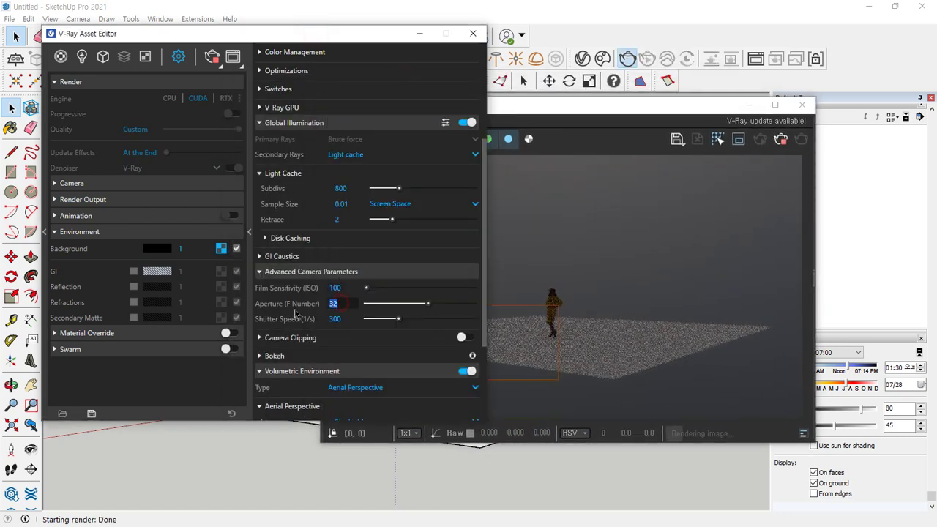
pyautogui.write('16')
pyautogui.press('Return')
pyautogui.click(780, 139)
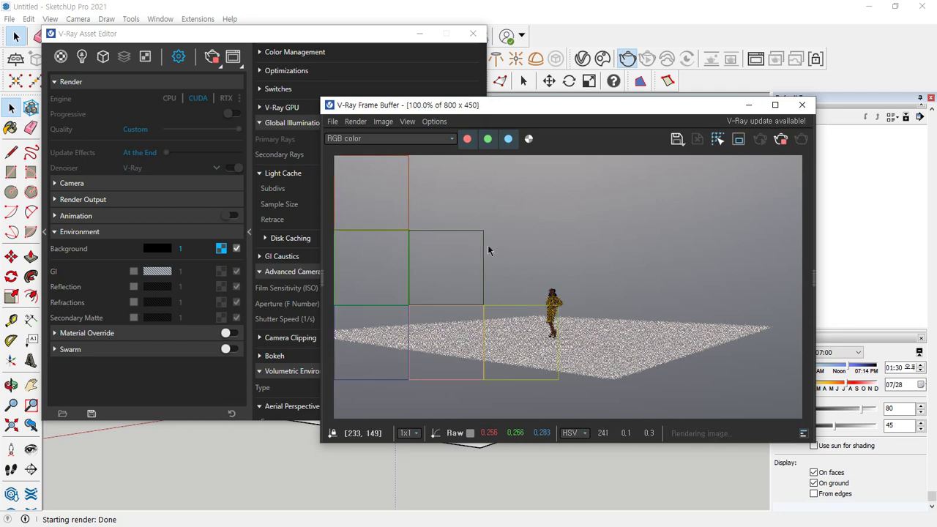
# Open the environment background's sky texture, set its sky model to CIE Clear and render the scene.
pyautogui.click(300, 33)
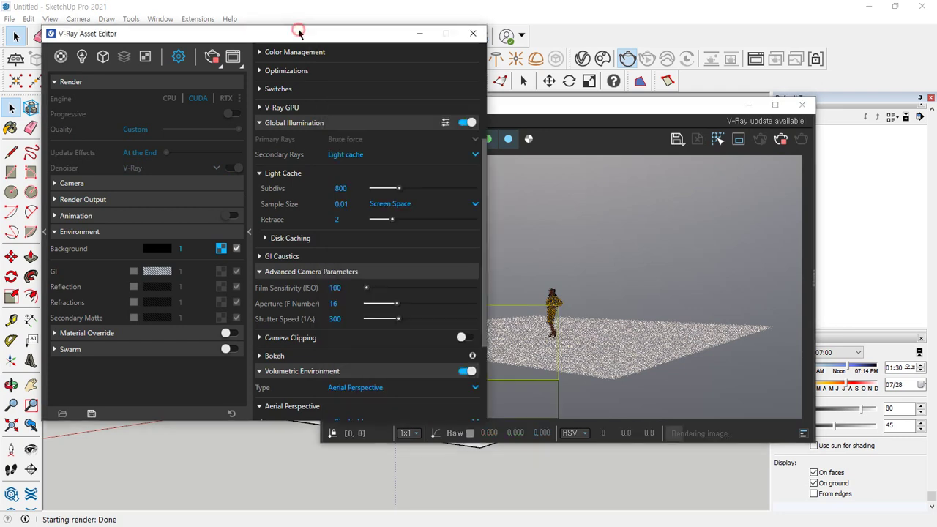
pyautogui.click(222, 248)
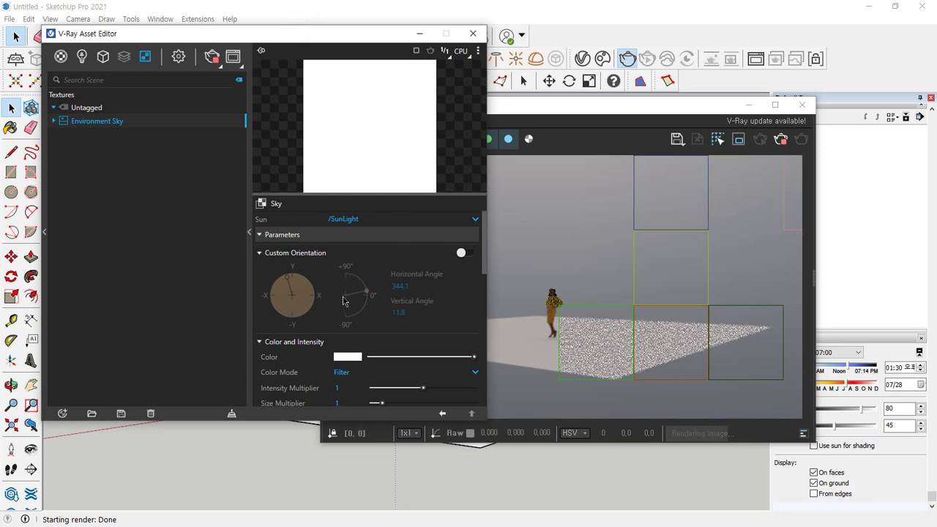
pyautogui.scroll(-2, 434, 300)
pyautogui.scroll(-3, 410, 308)
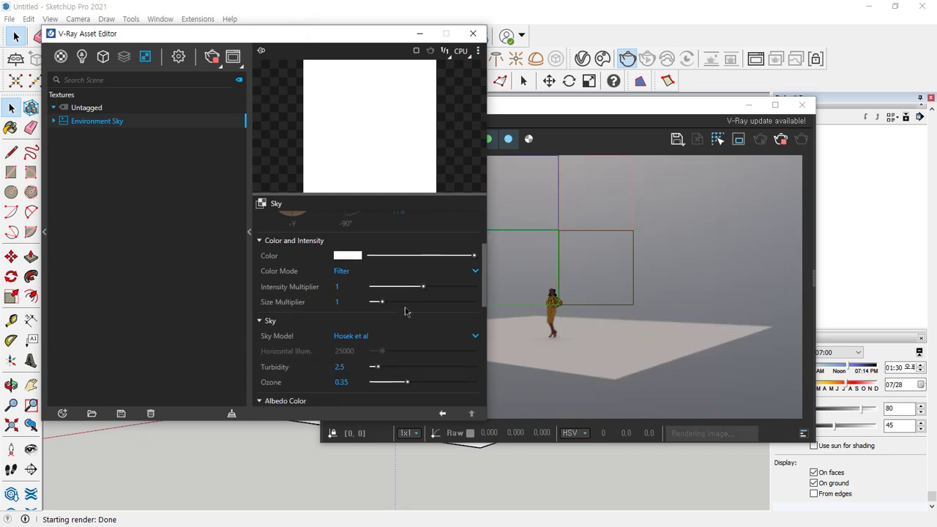
pyautogui.click(381, 262)
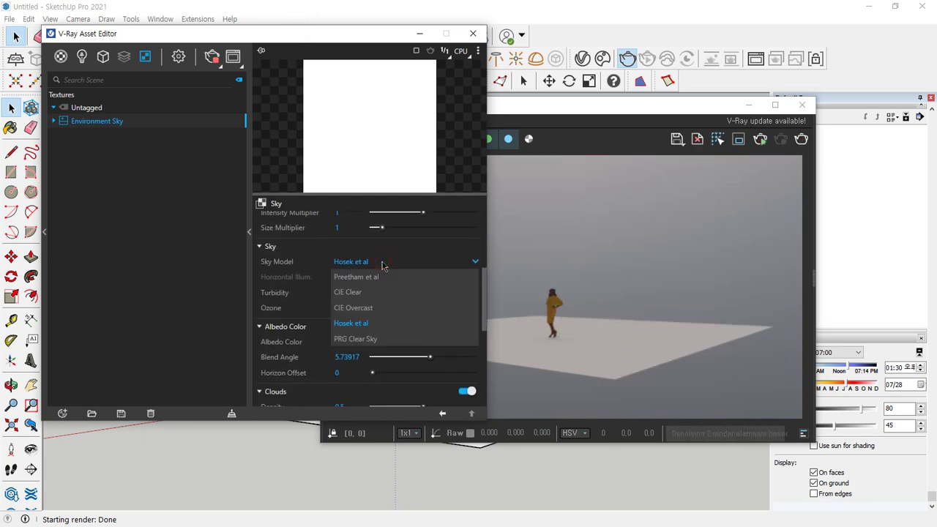
pyautogui.click(381, 263)
pyautogui.click(383, 263)
pyautogui.click(368, 291)
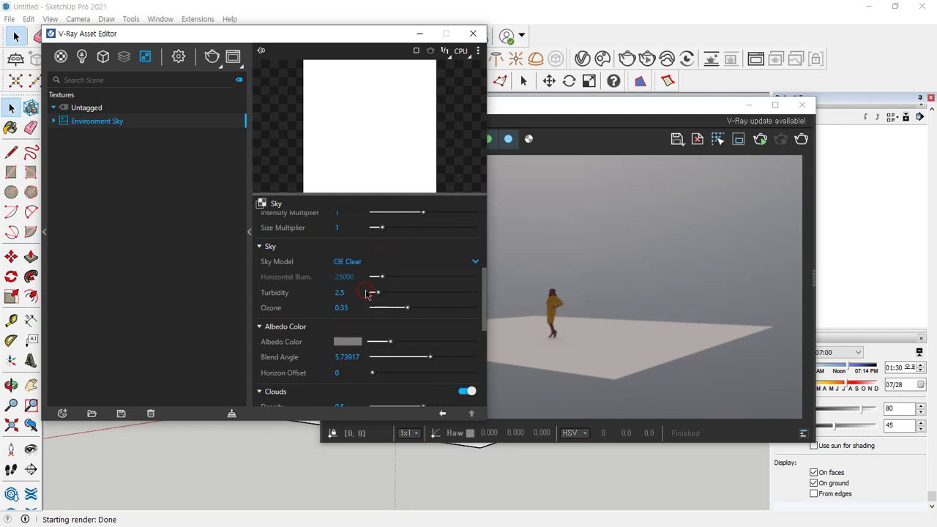
pyautogui.click(694, 222)
pyautogui.click(801, 140)
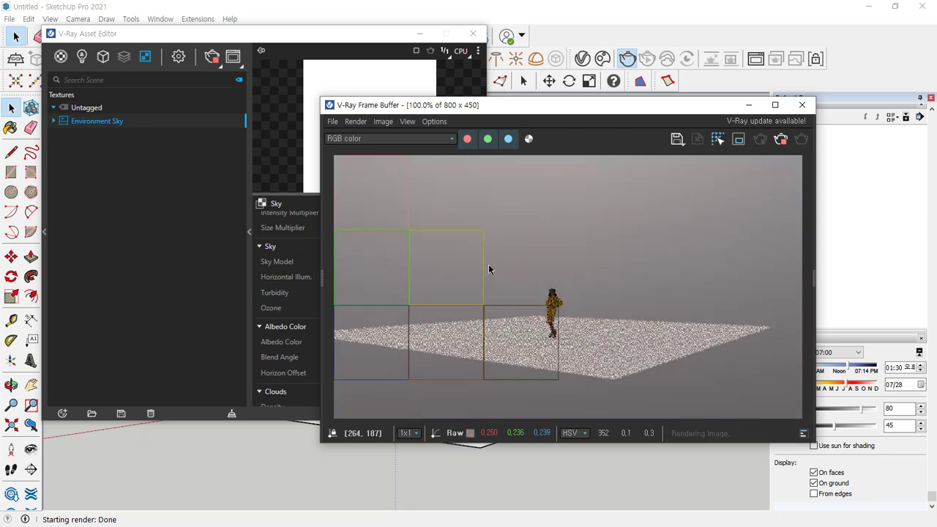
# Enable Custom Orientation on the sky texture, set the vertical angle to 90 and render the scene.
pyautogui.click(214, 238)
pyautogui.scroll(5, 352, 249)
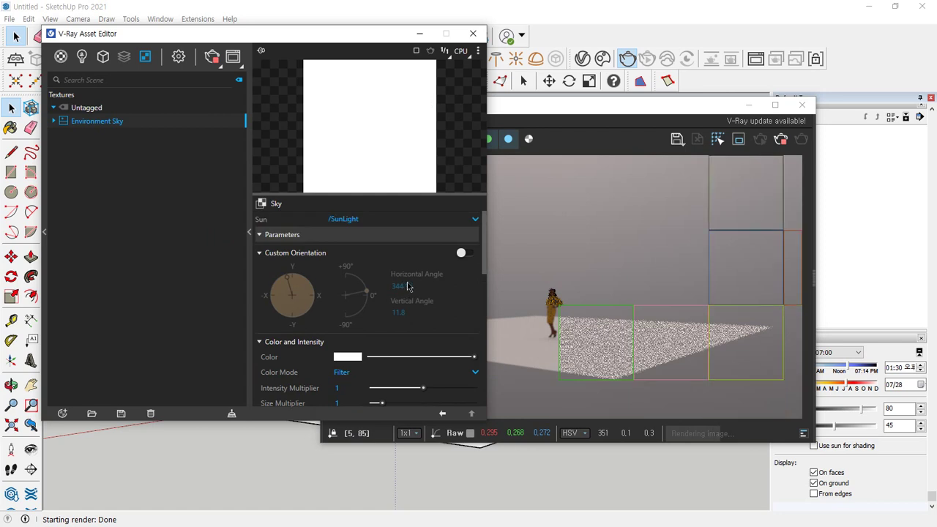
pyautogui.click(468, 255)
pyautogui.moveTo(366, 291); pyautogui.dragTo(346, 274)
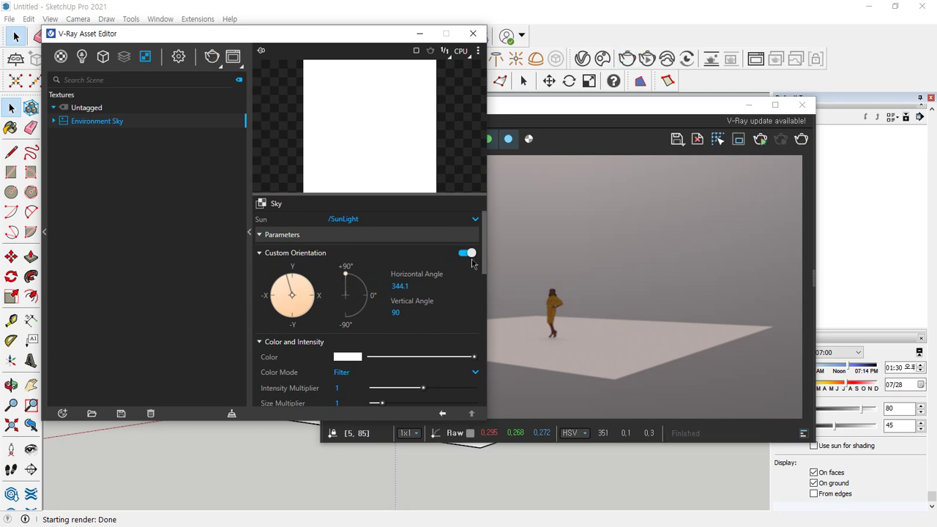
pyautogui.click(270, 253)
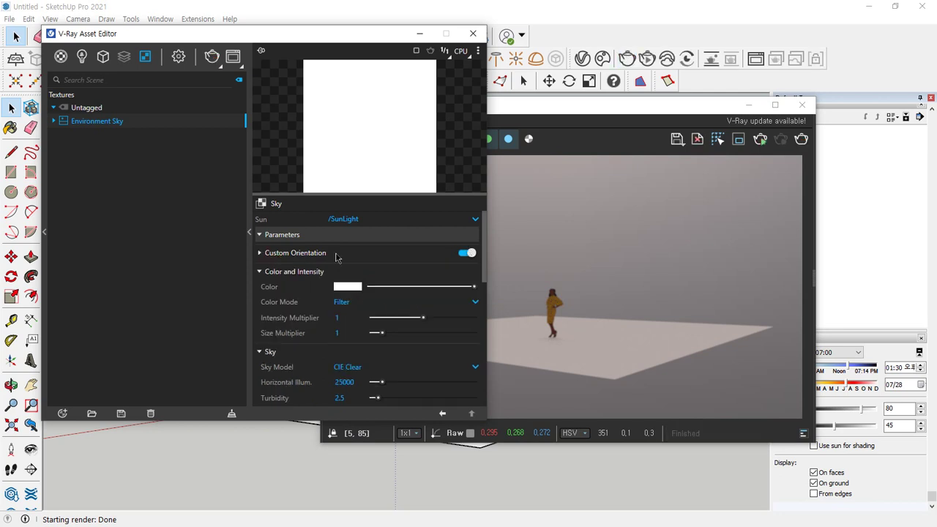
pyautogui.click(800, 140)
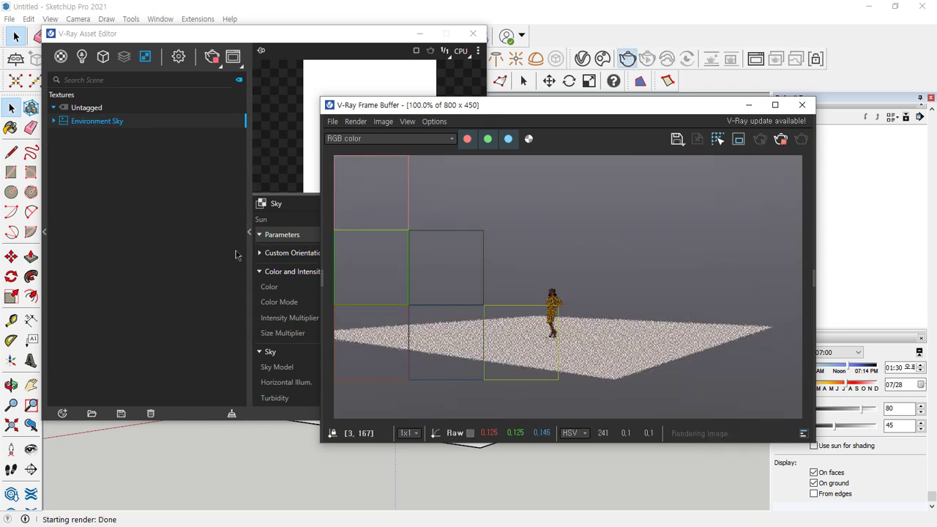
# Turn off Custom Orientation on the sky texture.
pyautogui.click(257, 254)
pyautogui.click(259, 253)
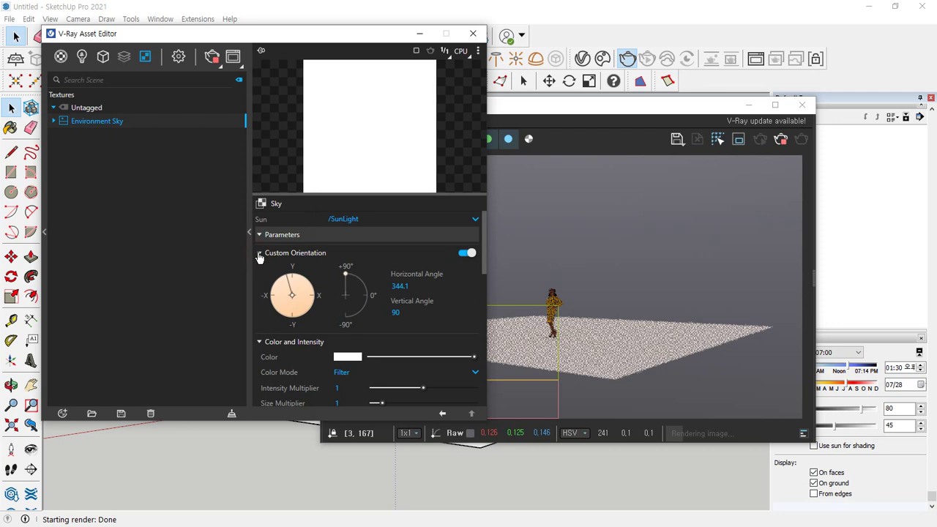
pyautogui.click(467, 253)
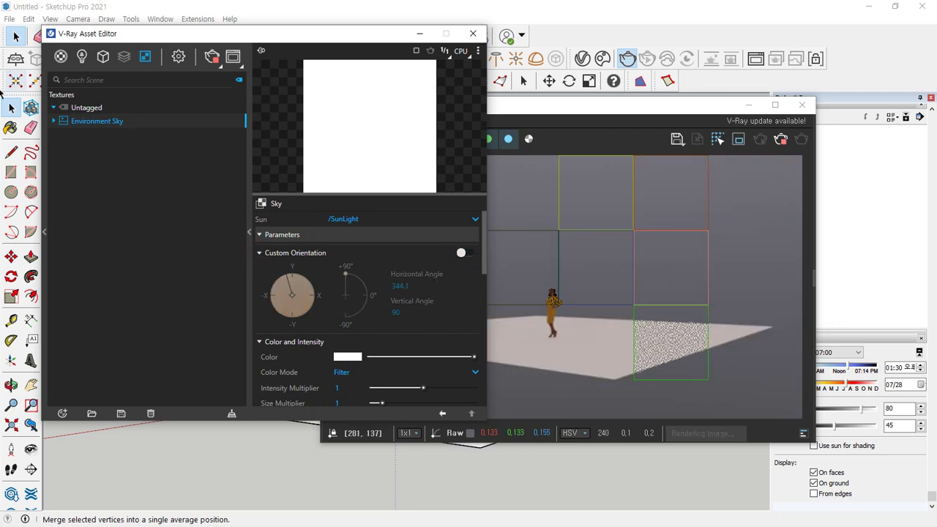
# Open the environment background's sky texture, enable Clouds with density 0.5 and render the scene.
pyautogui.click(583, 58)
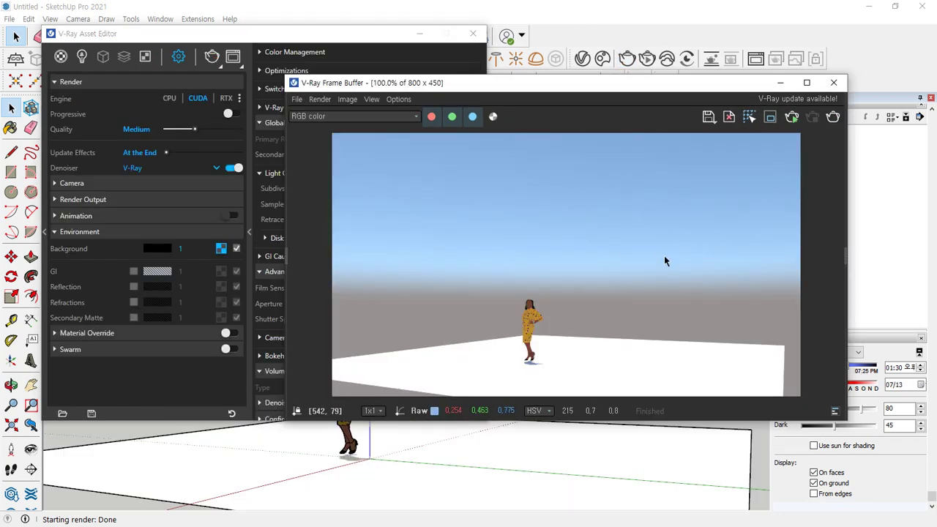
pyautogui.moveTo(255, 38); pyautogui.dragTo(252, 36)
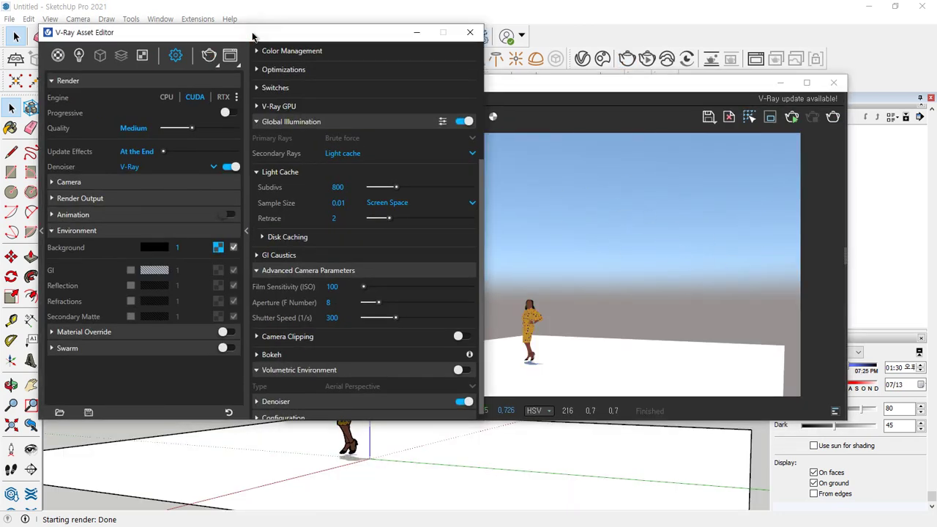
pyautogui.click(217, 248)
pyautogui.scroll(-5, 402, 327)
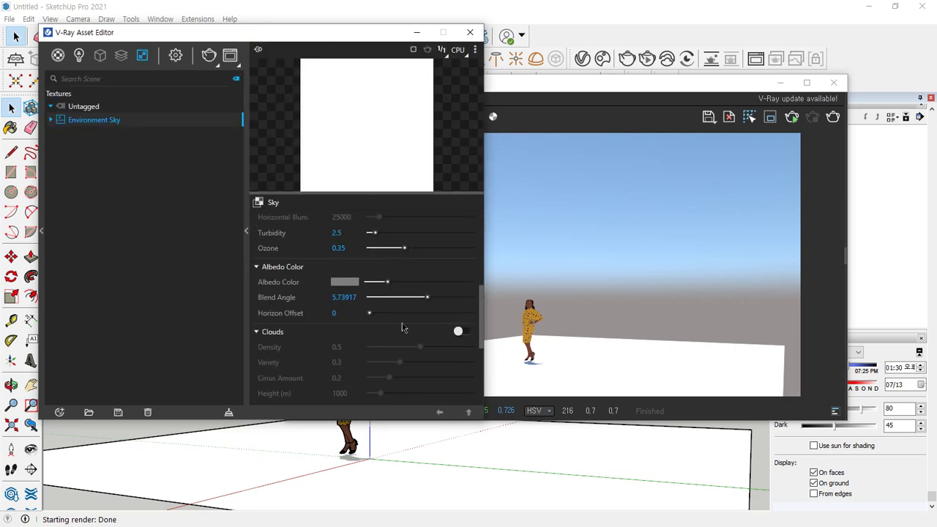
pyautogui.click(462, 333)
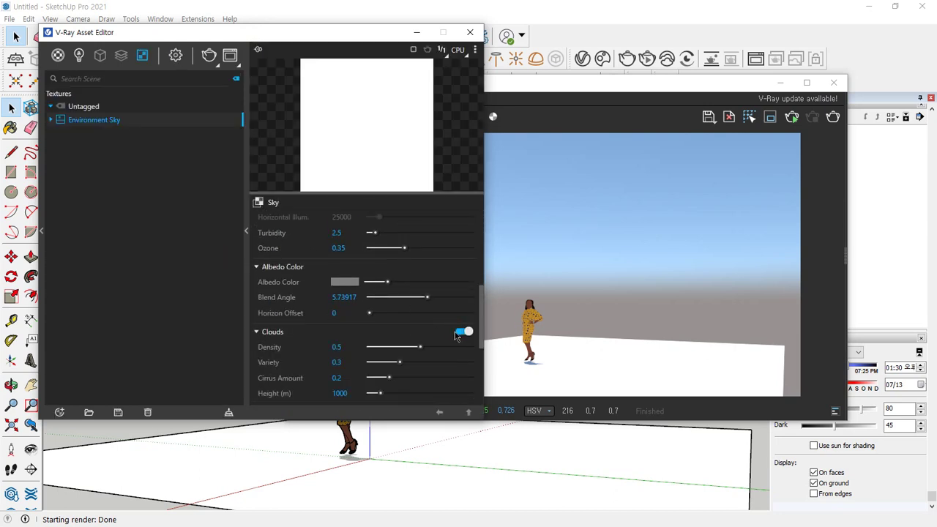
pyautogui.click(832, 117)
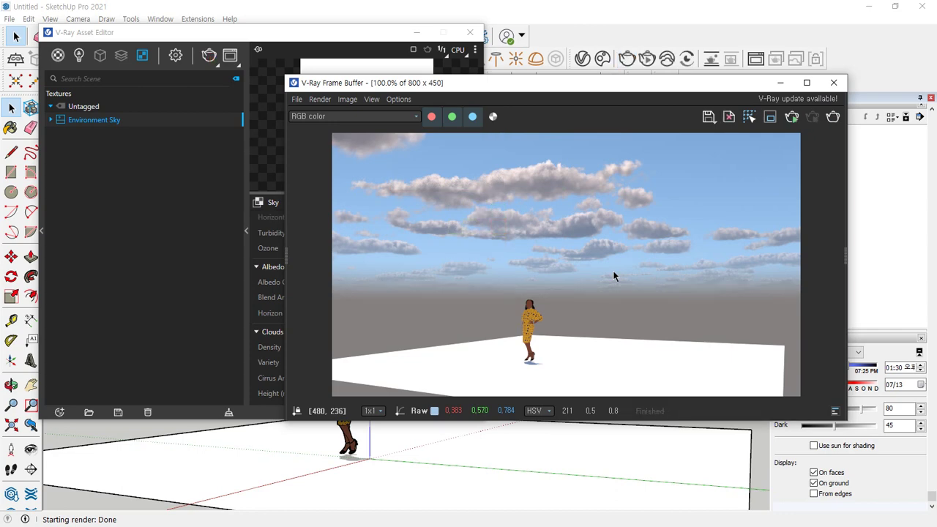
# Examine the sky texture's Clouds parameters, including density, variety, height and thickness, alongside the rendered sky.
pyautogui.click(169, 292)
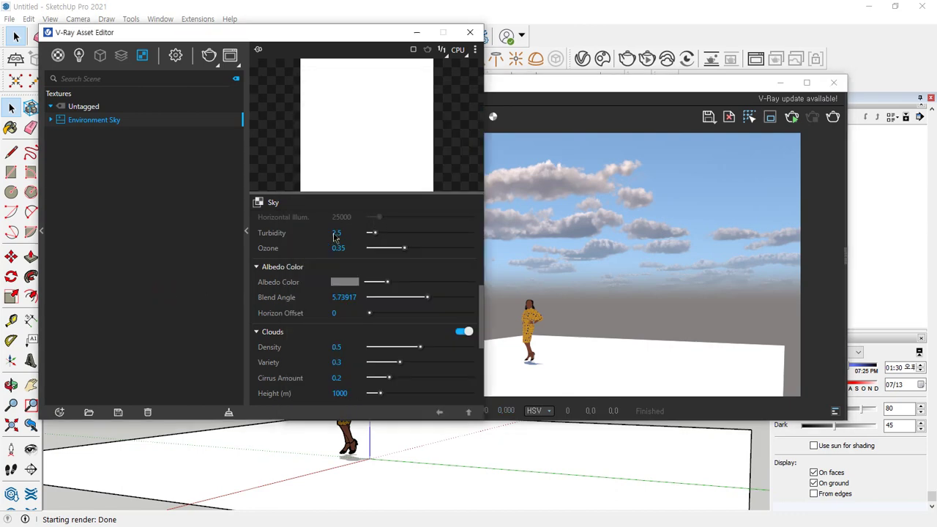
pyautogui.click(176, 55)
pyautogui.click(212, 255)
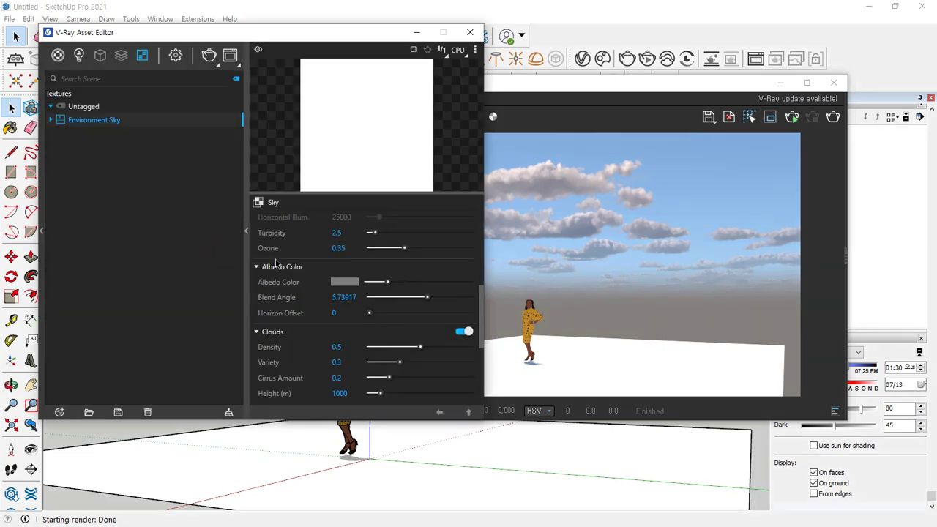
pyautogui.scroll(-3, 392, 293)
pyautogui.scroll(1, 392, 292)
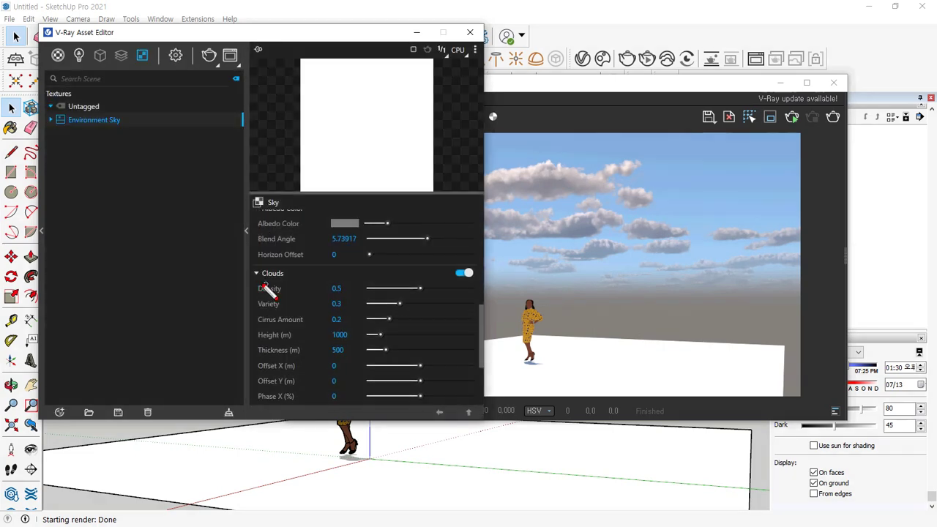
pyautogui.moveTo(315, 283); pyautogui.dragTo(474, 285)
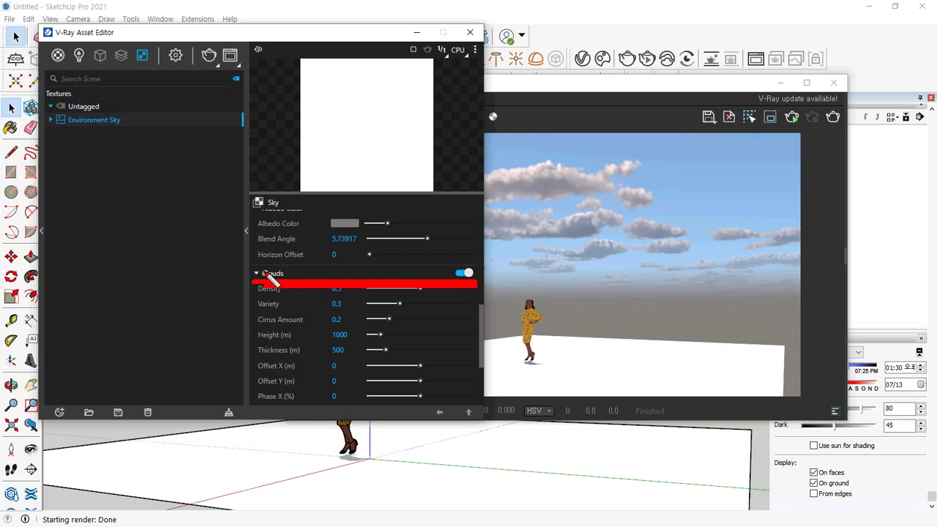
pyautogui.moveTo(720, 286)
pyautogui.mouseDown()
pyautogui.moveTo(649, 302)
pyautogui.moveTo(716, 189)
pyautogui.moveTo(713, 285)
pyautogui.mouseUp()
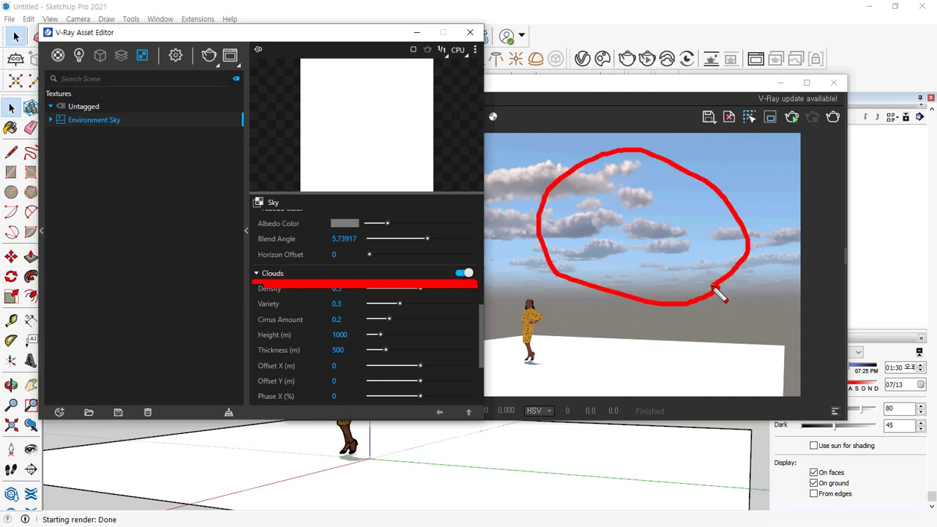
pyautogui.press('Escape')
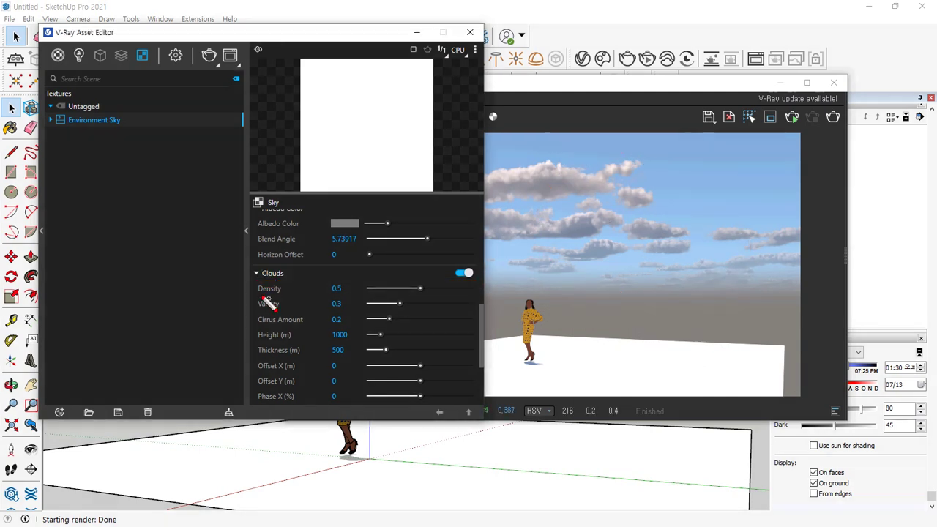
pyautogui.moveTo(260, 295); pyautogui.dragTo(424, 295)
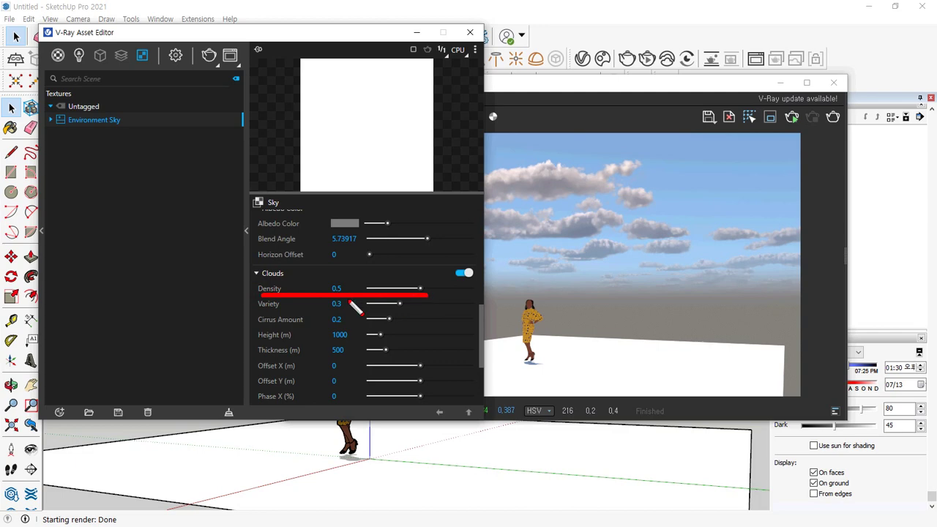
pyautogui.moveTo(260, 315); pyautogui.dragTo(433, 314)
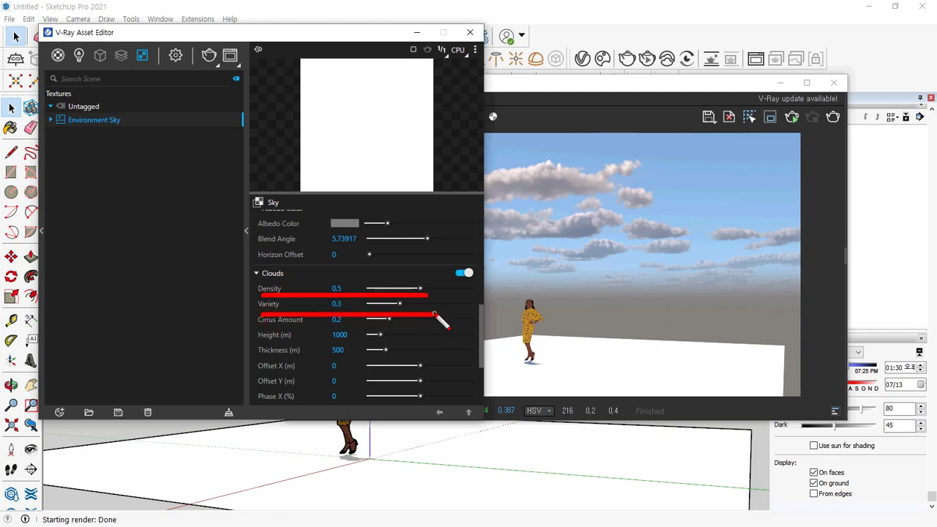
pyautogui.press('Delete')
pyautogui.moveTo(276, 341); pyautogui.dragTo(424, 341)
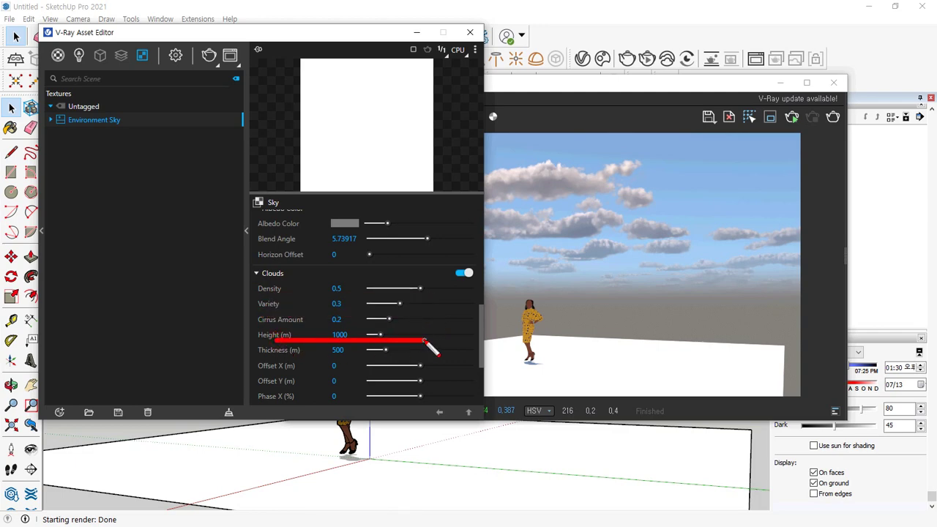
pyautogui.press('Delete')
pyautogui.moveTo(272, 360); pyautogui.dragTo(426, 361)
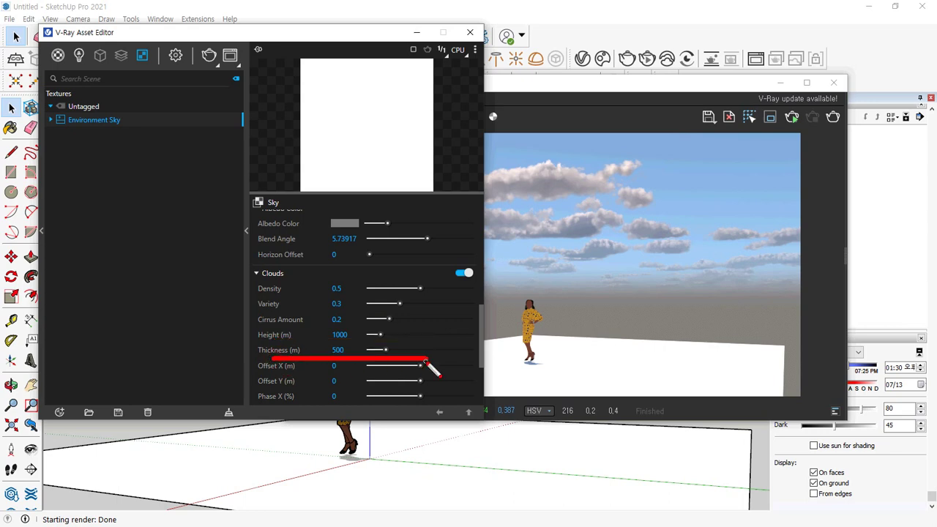
pyautogui.press('Delete')
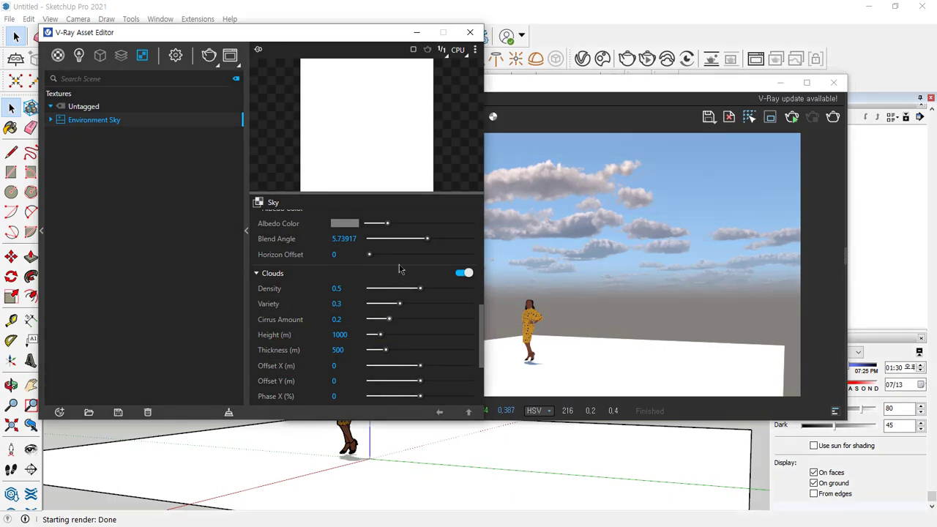
# Set the sky texture's sky model to CIE Clear with Clouds enabled and render the scene.
pyautogui.scroll(2, 401, 357)
pyautogui.click(627, 235)
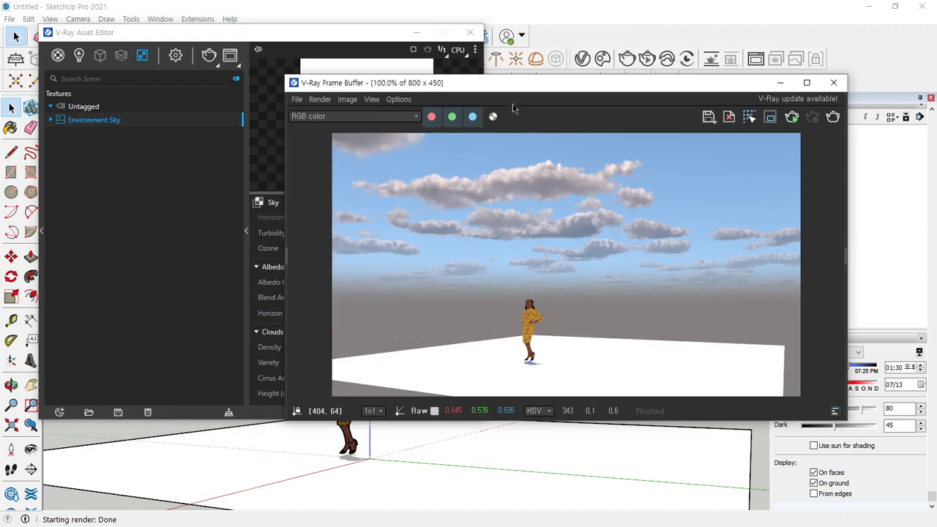
pyautogui.moveTo(529, 85); pyautogui.dragTo(562, 118)
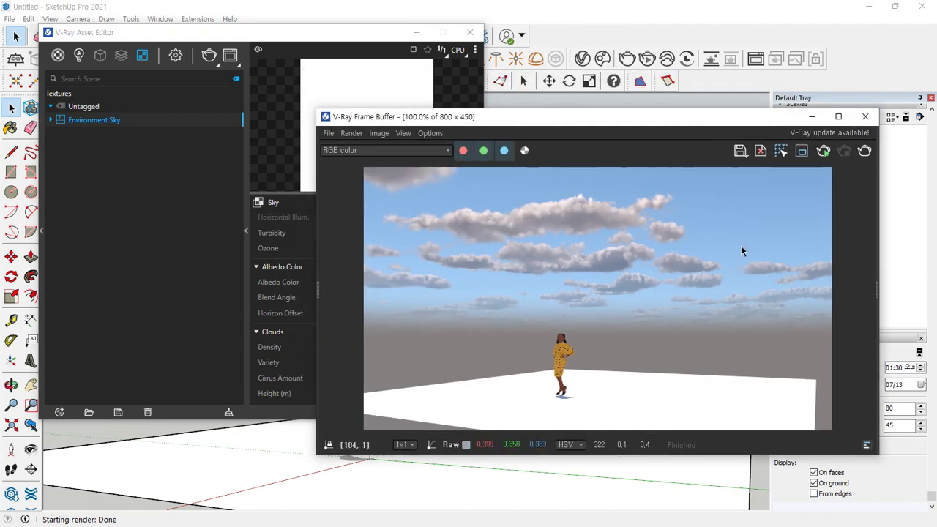
pyautogui.click(296, 359)
pyautogui.scroll(3, 389, 338)
pyautogui.scroll(2, 387, 337)
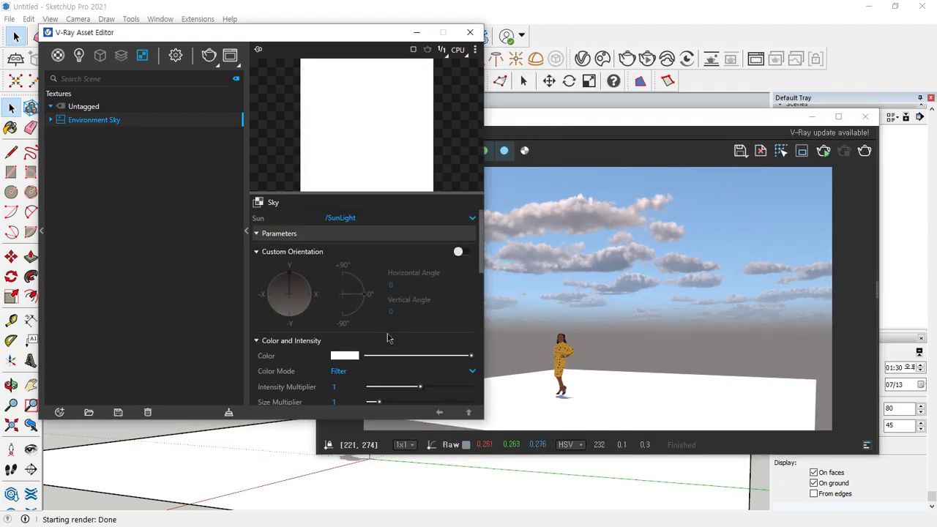
pyautogui.scroll(-4, 366, 315)
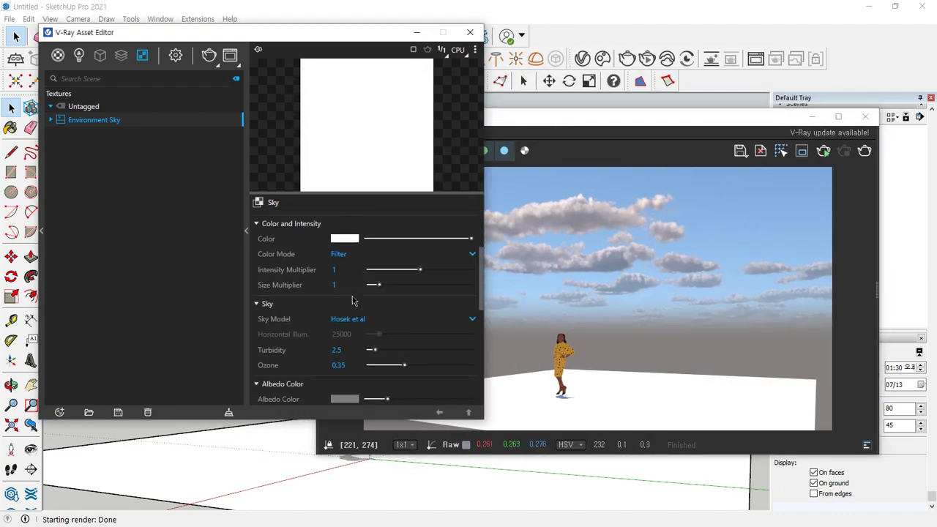
pyautogui.click(407, 324)
pyautogui.click(383, 350)
pyautogui.click(864, 150)
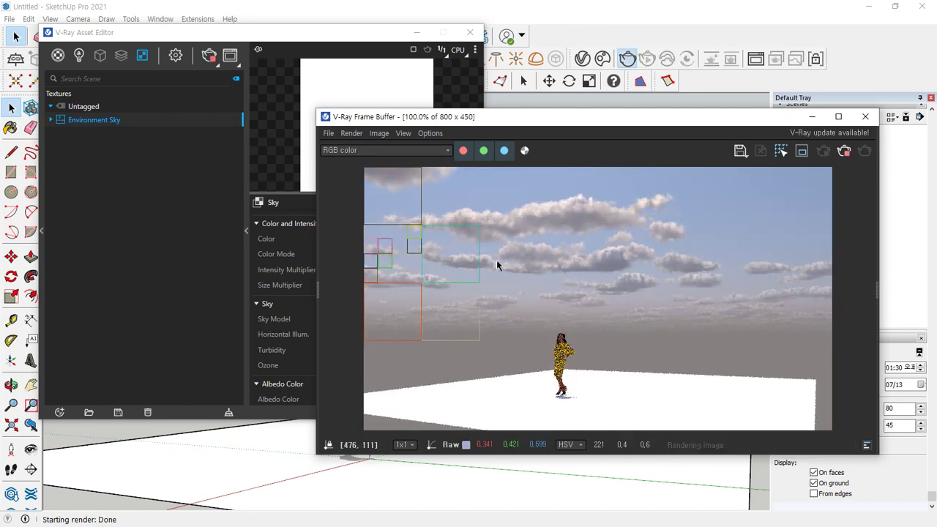
# Change the sky model to CIE Overcast and render the cloudy sky again.
pyautogui.moveTo(241, 29); pyautogui.dragTo(158, 26)
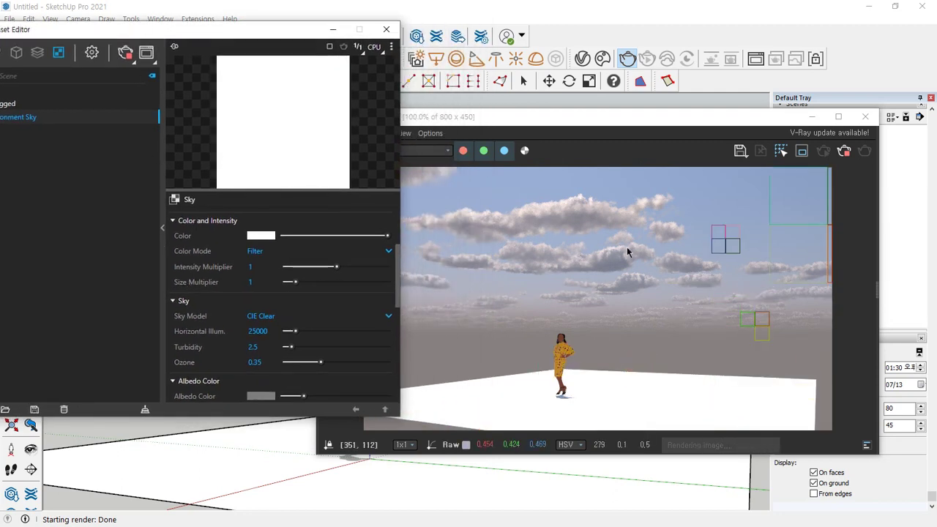
pyautogui.click(372, 315)
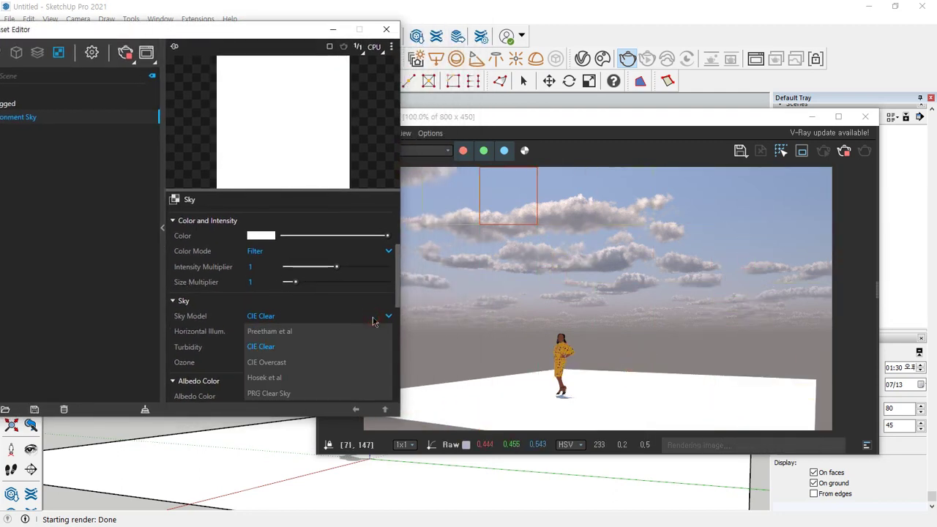
pyautogui.click(305, 365)
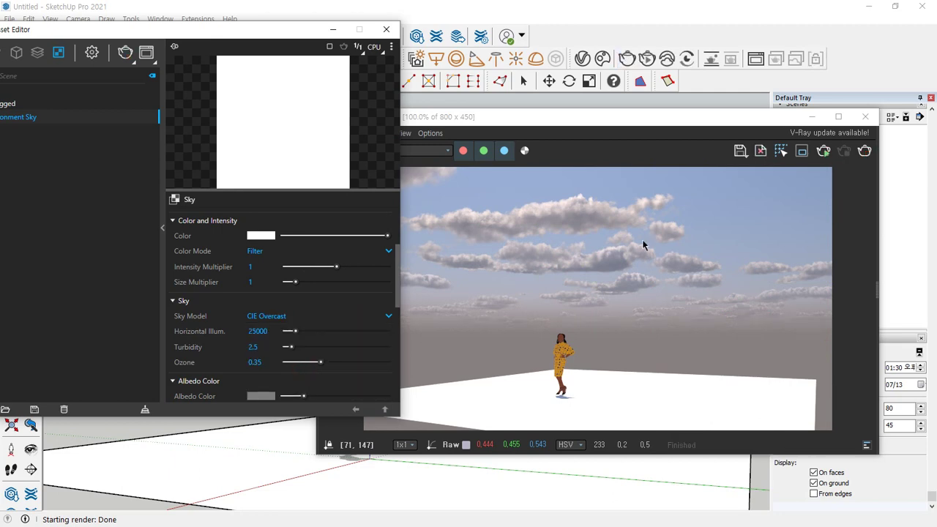
pyautogui.click(864, 150)
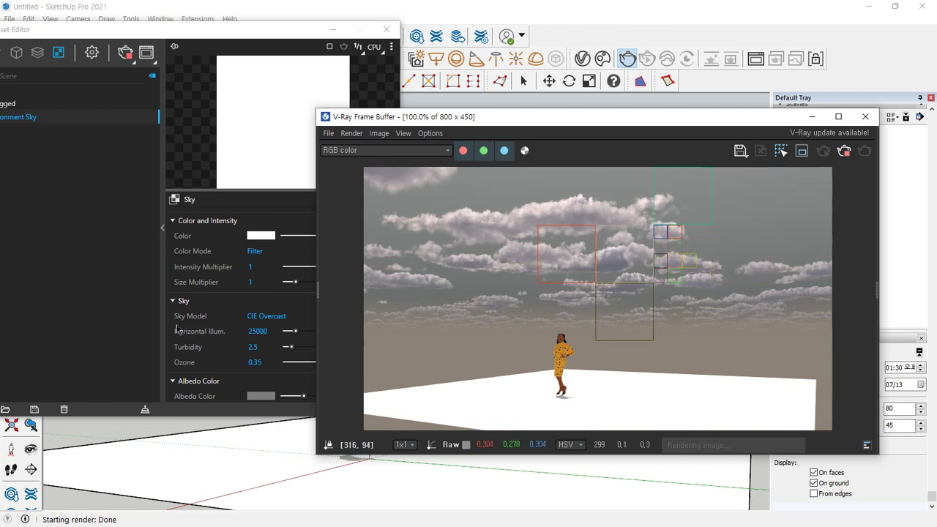
# Switch the sky model back to Hosek et al and render the scene.
pyautogui.click(284, 318)
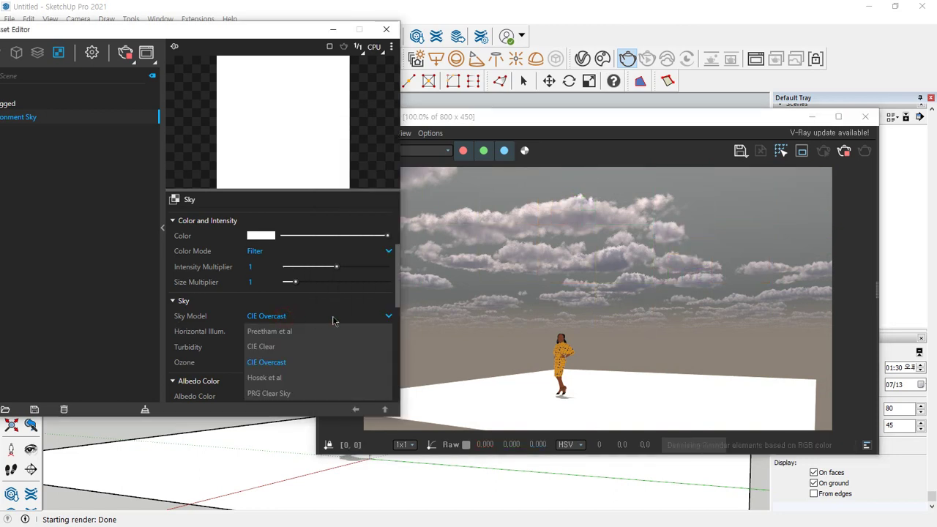
pyautogui.click(289, 378)
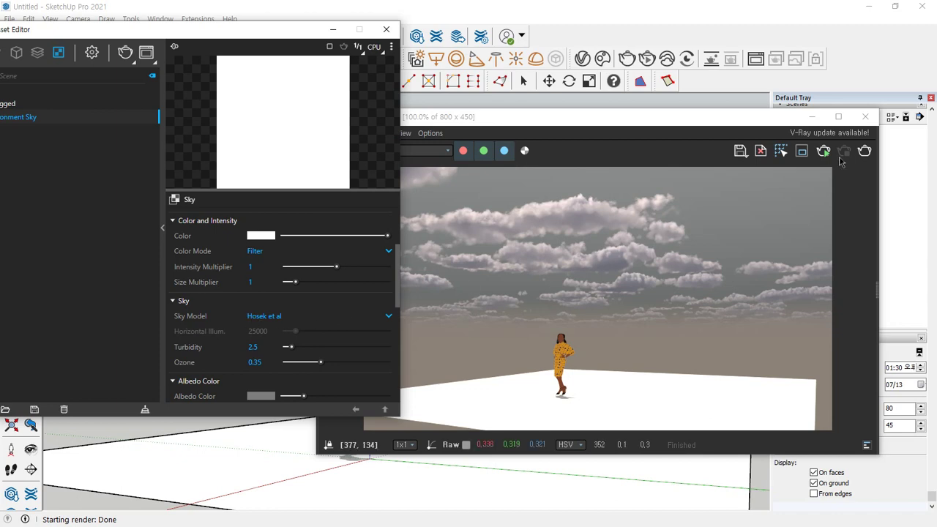
pyautogui.click(864, 152)
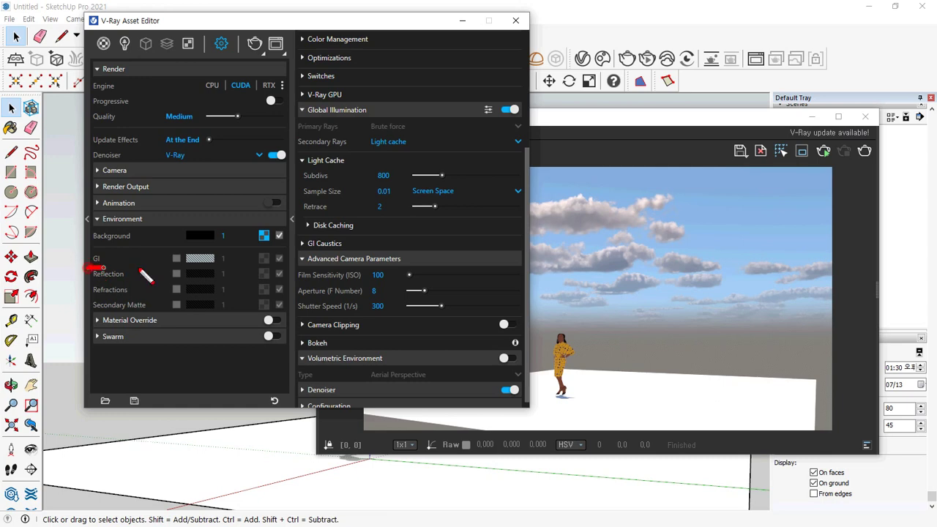
# Enable the GI override in the render settings' Environment section.
pyautogui.moveTo(143, 270); pyautogui.dragTo(295, 268)
pyautogui.click(176, 259)
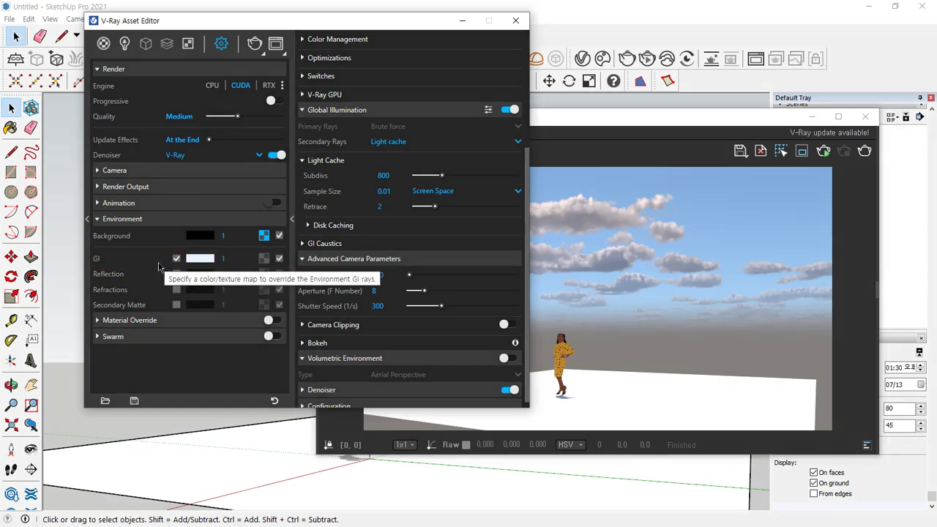
# Examine the Global Illumination primary and secondary ray settings in relation to the environment's GI value.
pyautogui.moveTo(412, 250)
pyautogui.mouseDown()
pyautogui.moveTo(353, 158)
pyautogui.moveTo(452, 202)
pyautogui.moveTo(399, 270)
pyautogui.mouseUp()
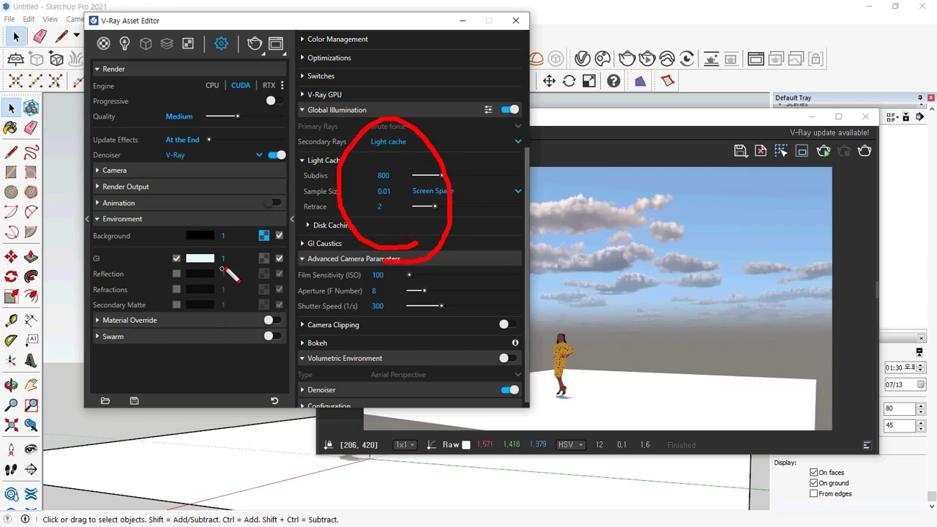
pyautogui.moveTo(283, 254); pyautogui.dragTo(326, 181)
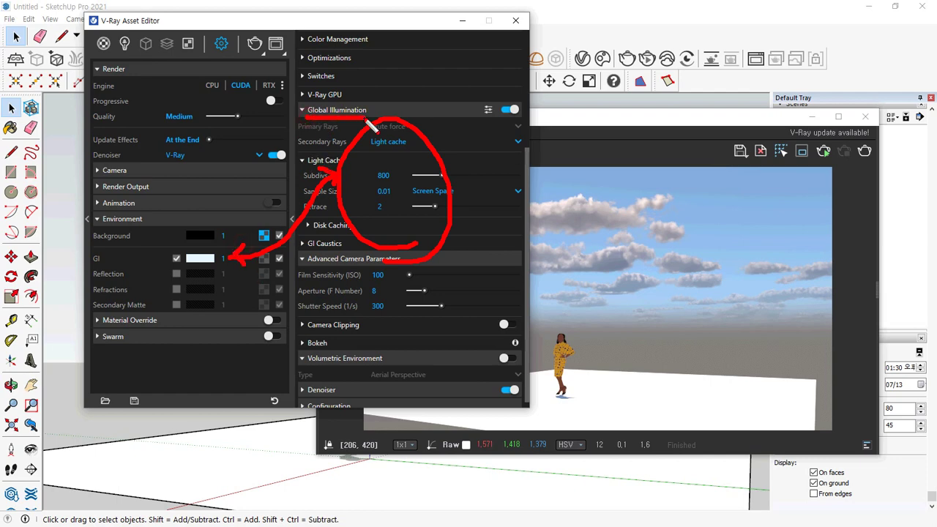
pyautogui.press('e')
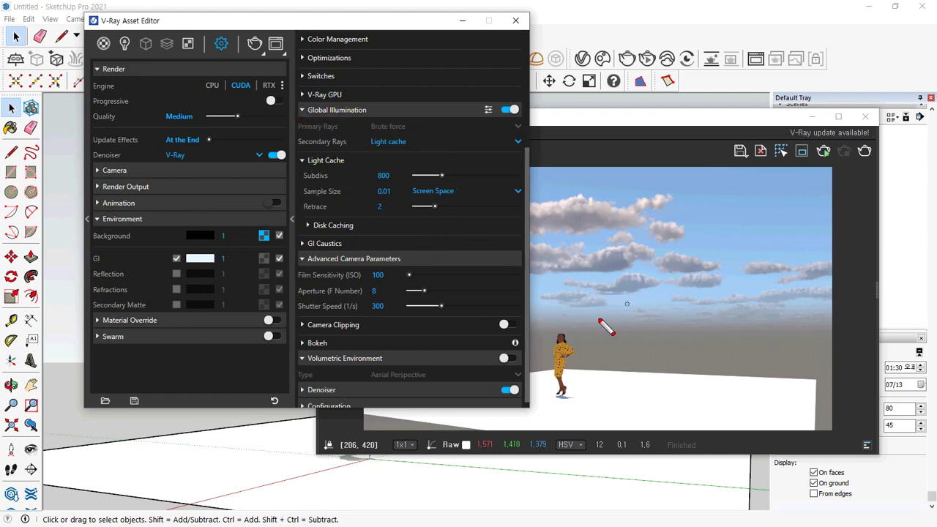
pyautogui.moveTo(553, 318); pyautogui.dragTo(827, 316)
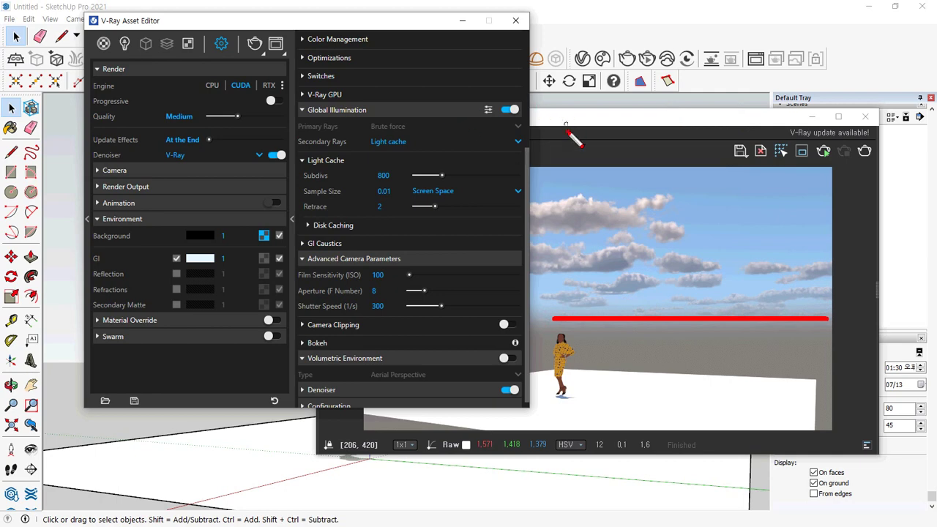
pyautogui.moveTo(566, 125)
pyautogui.mouseDown()
pyautogui.moveTo(580, 99)
pyautogui.moveTo(564, 131)
pyautogui.mouseUp()
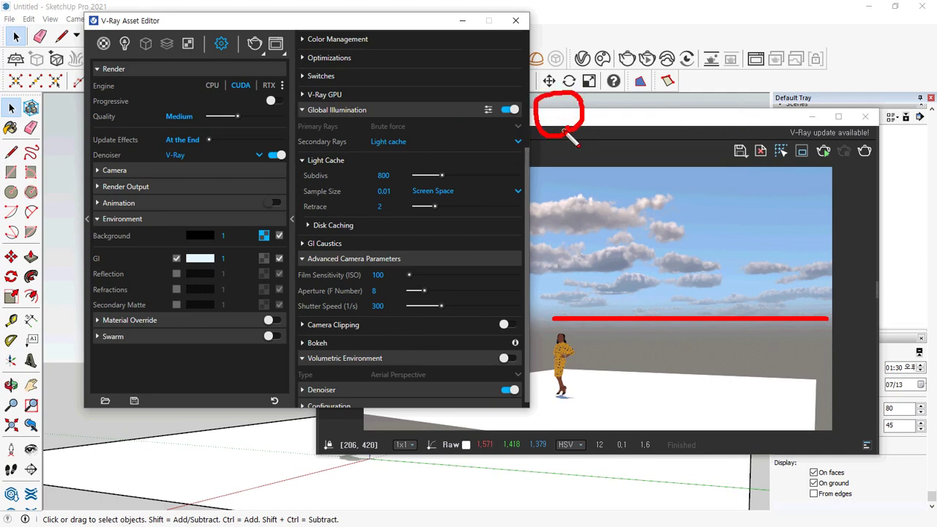
pyautogui.moveTo(562, 124); pyautogui.dragTo(666, 286)
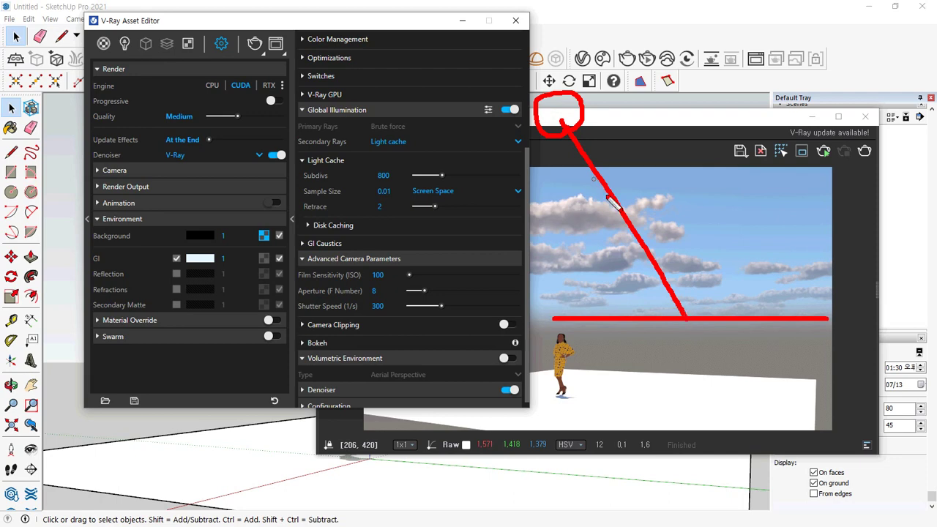
pyautogui.moveTo(298, 135); pyautogui.dragTo(445, 136)
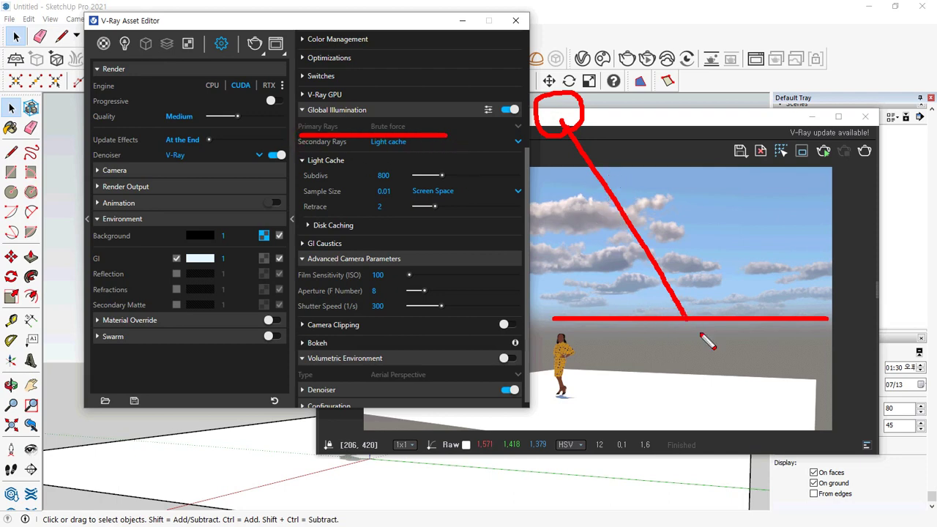
pyautogui.moveTo(685, 316); pyautogui.dragTo(734, 250)
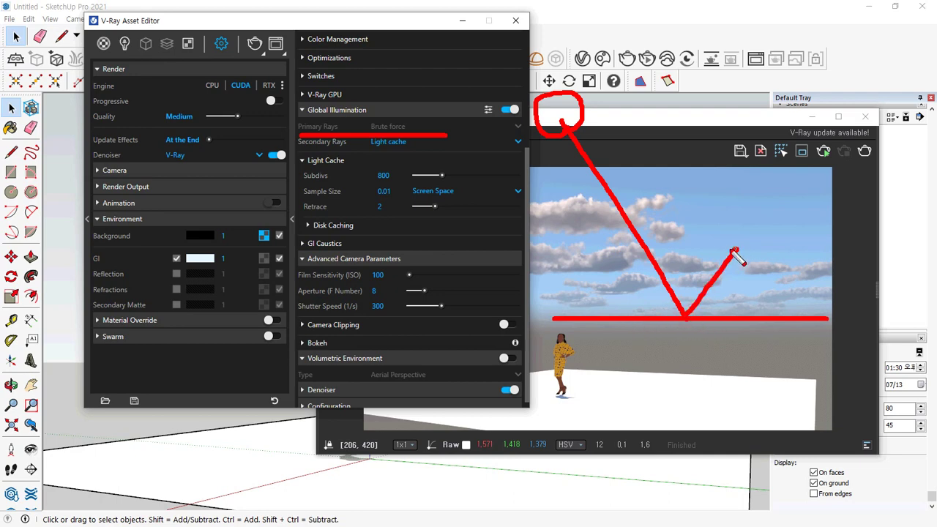
pyautogui.moveTo(685, 315); pyautogui.dragTo(690, 250)
pyautogui.moveTo(683, 254); pyautogui.dragTo(710, 257)
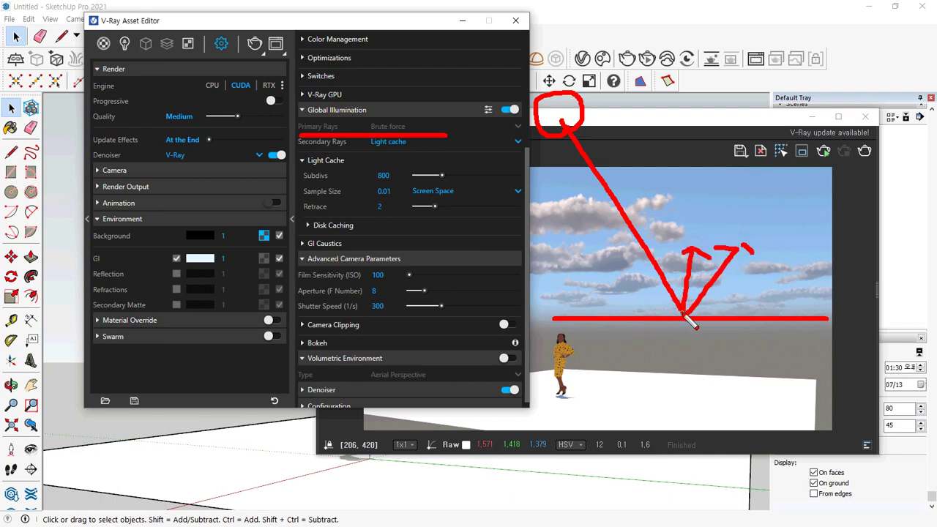
pyautogui.moveTo(683, 314)
pyautogui.mouseDown()
pyautogui.moveTo(594, 278)
pyautogui.moveTo(605, 293)
pyautogui.mouseUp()
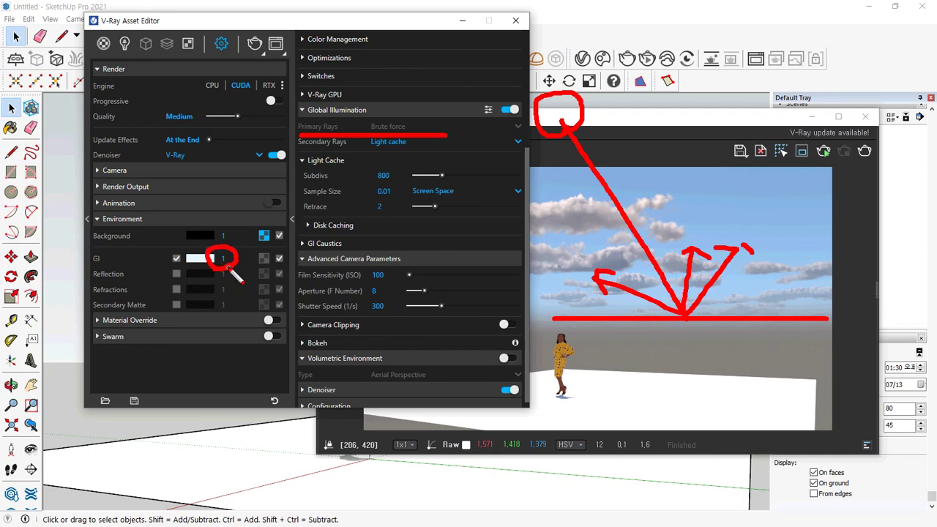
pyautogui.press('Escape')
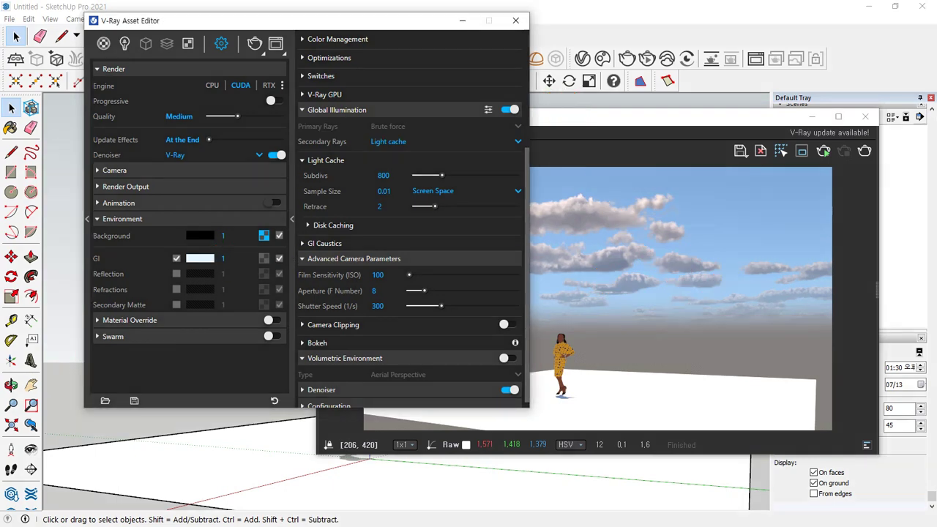
# Close the render windows and delete all geometry in the model.
pyautogui.click(515, 20)
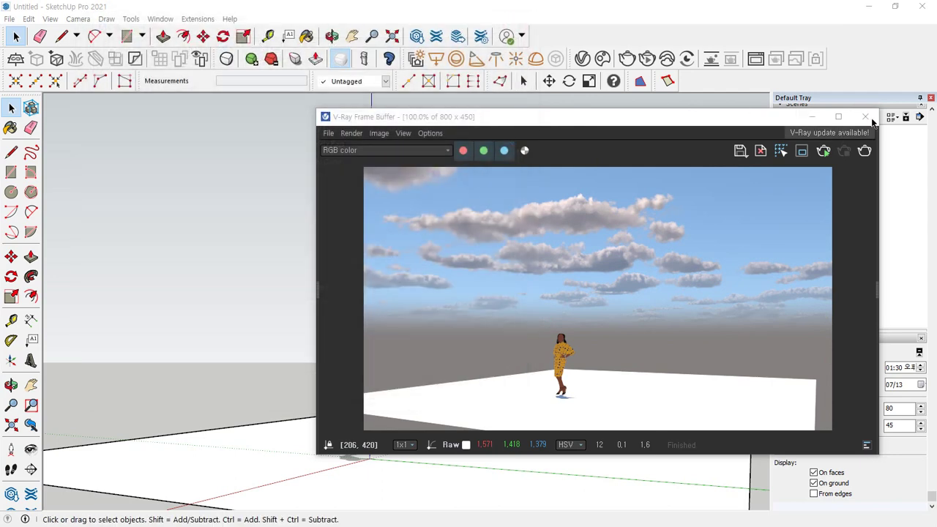
pyautogui.click(865, 116)
pyautogui.scroll(-3, 314, 220)
pyautogui.hotkey('ctrl', 'a')
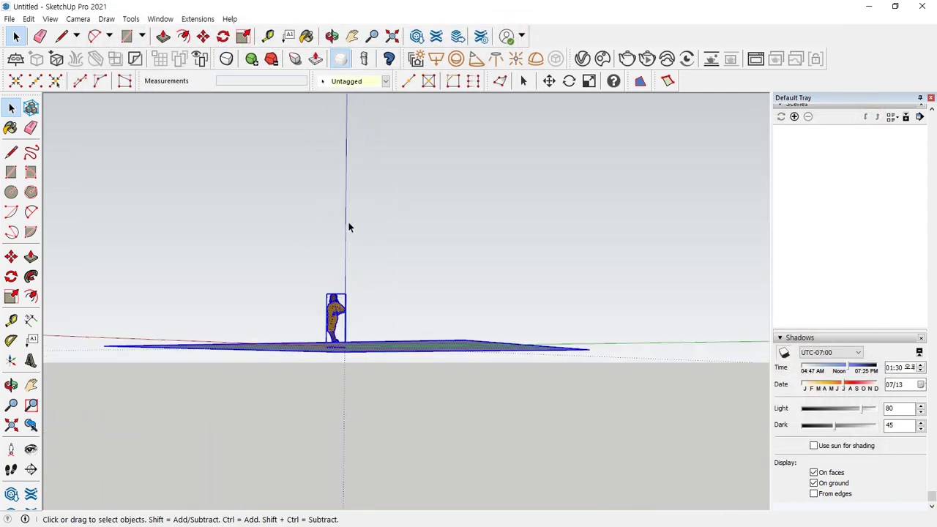
pyautogui.press('Delete')
# Draw a 5000 by 4000 mm rectangle on the ground, starting at the origin.
pyautogui.moveTo(338, 302); pyautogui.dragTo(387, 403, button='middle')
pyautogui.moveTo(418, 344); pyautogui.dragTo(374, 439, button='middle')
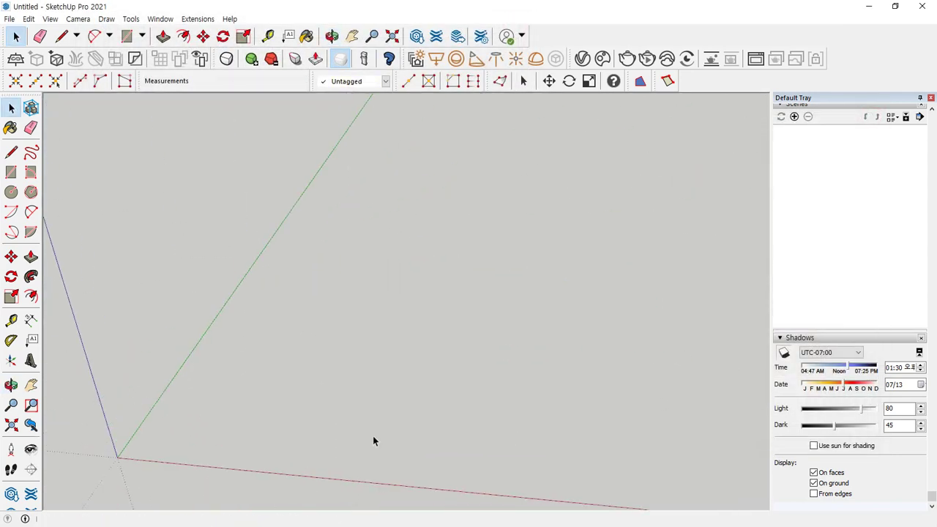
pyautogui.press('r')
pyautogui.click(117, 458)
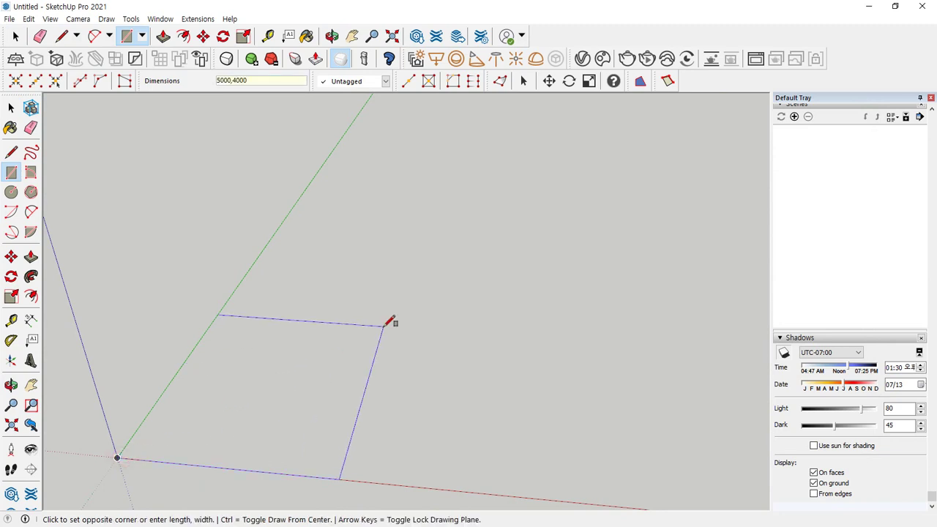
pyautogui.write('5000,4000')
pyautogui.press('Return')
# Push/Pull the rectangle up 2400 mm to form a box-shaped room.
pyautogui.press('p')
pyautogui.click(308, 364)
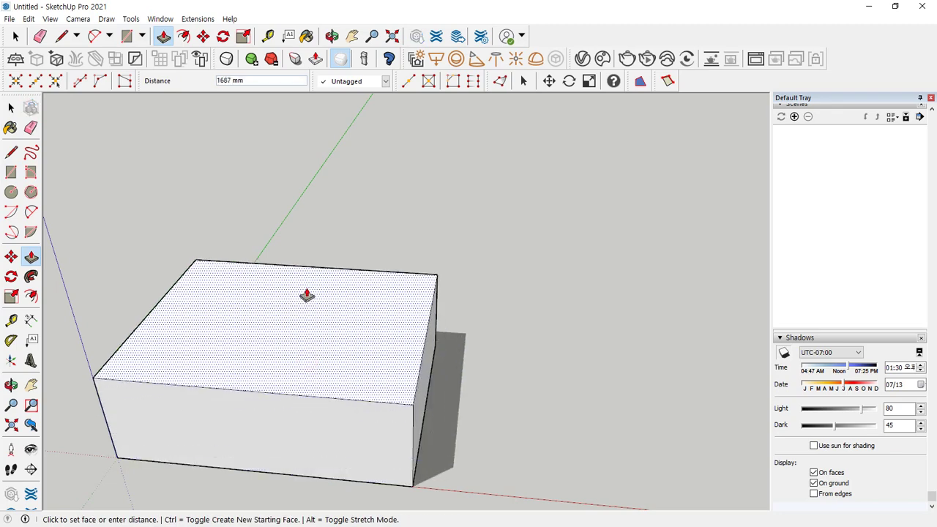
pyautogui.write('2400')
pyautogui.press('Return')
# Delete the front face of the box and select all the remaining connected geometry.
pyautogui.moveTo(273, 379); pyautogui.dragTo(264, 176, button='middle')
pyautogui.press('space')
pyautogui.click(254, 365)
pyautogui.press('Delete')
pyautogui.tripleClick(243, 368)
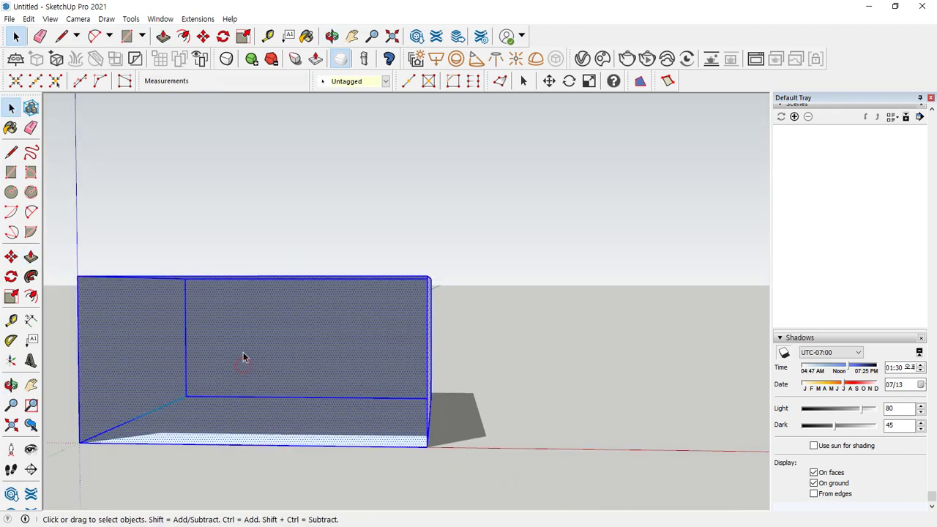
# Frame the room's interior through the open side and render it with V-Ray.
pyautogui.scroll(5, 225, 379)
pyautogui.moveTo(225, 377); pyautogui.dragTo(251, 365, button='middle')
pyautogui.click(581, 58)
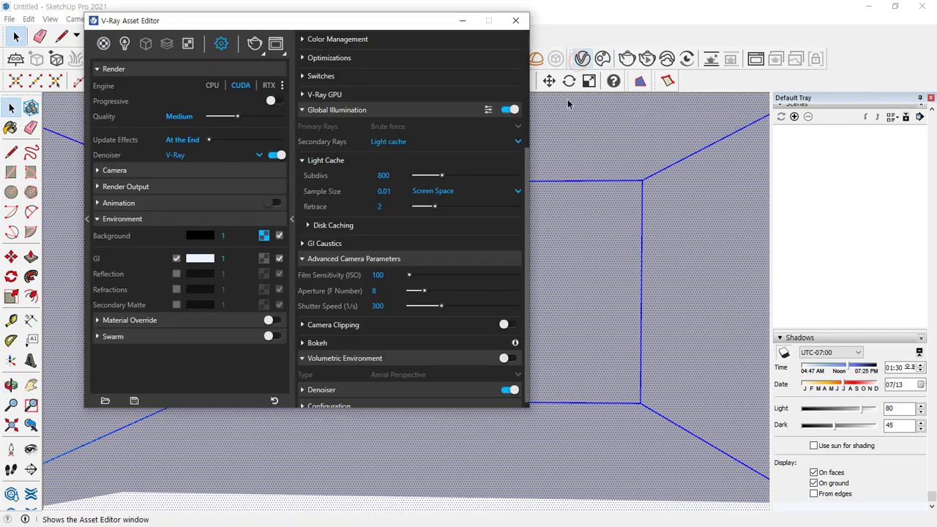
pyautogui.click(254, 44)
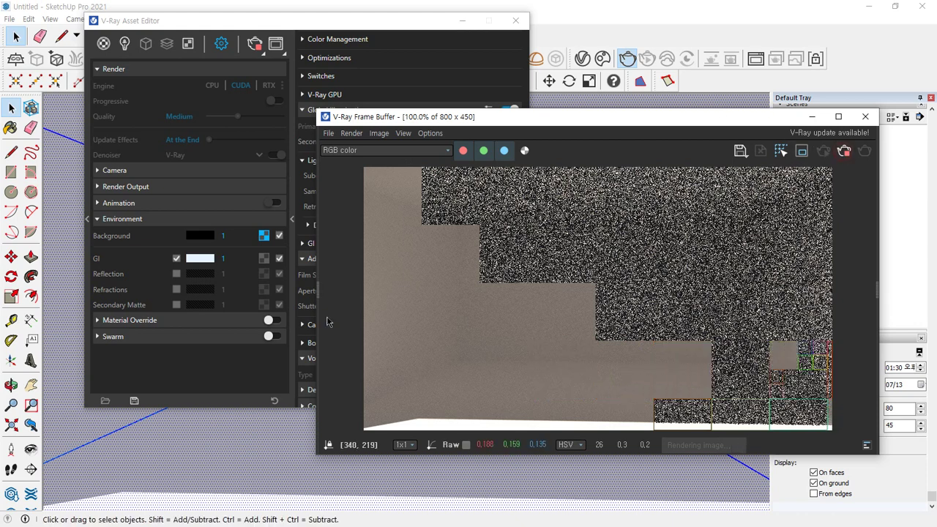
# Set the environment GI intensity to 50, render the room, and stop the render.
pyautogui.click(223, 258)
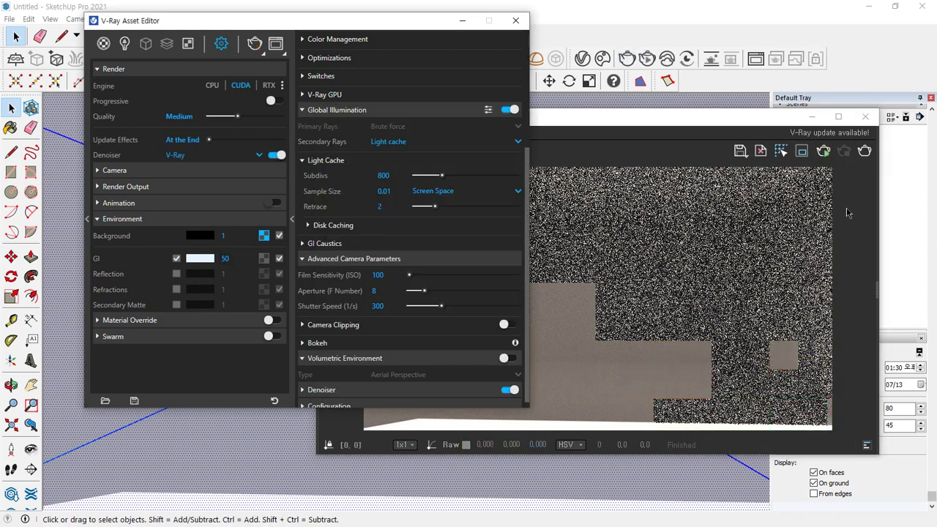
pyautogui.click(863, 151)
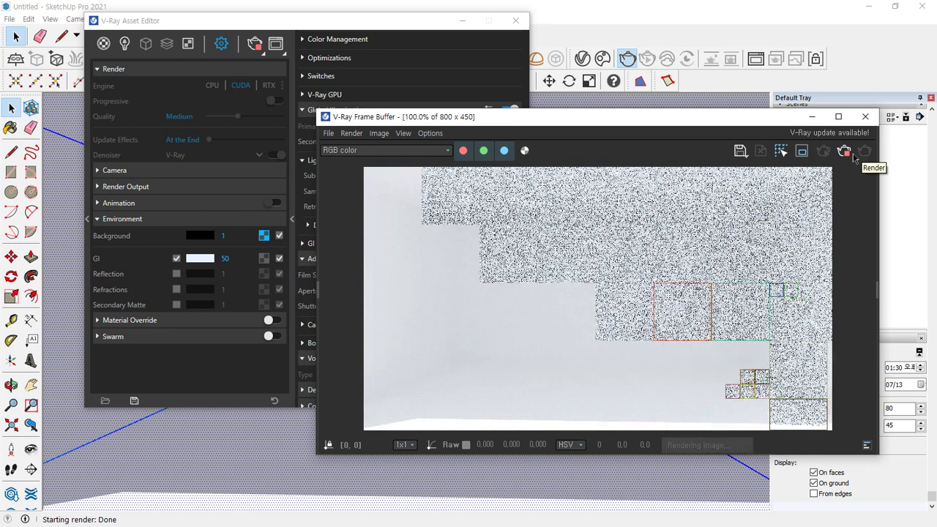
pyautogui.click(851, 161)
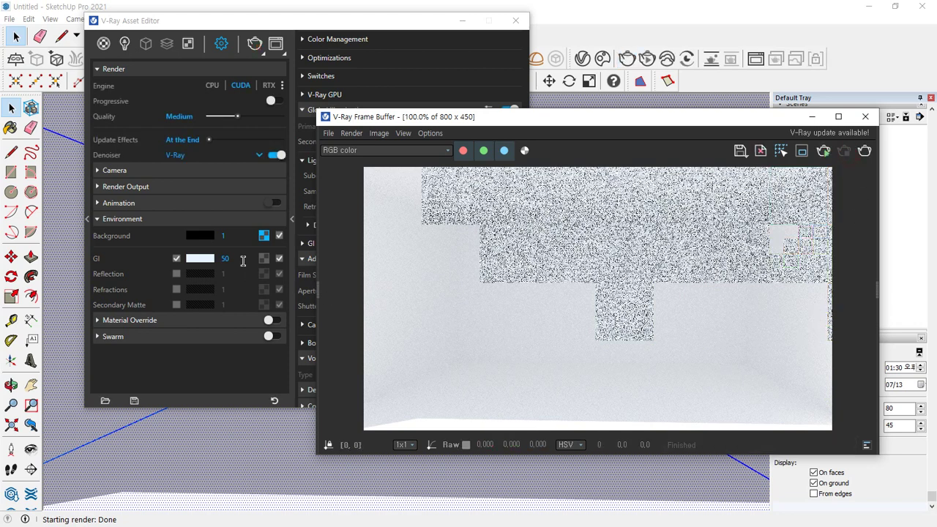
# Render the room with the environment GI intensity set to 25, and again with it set to 10.
pyautogui.click(221, 259)
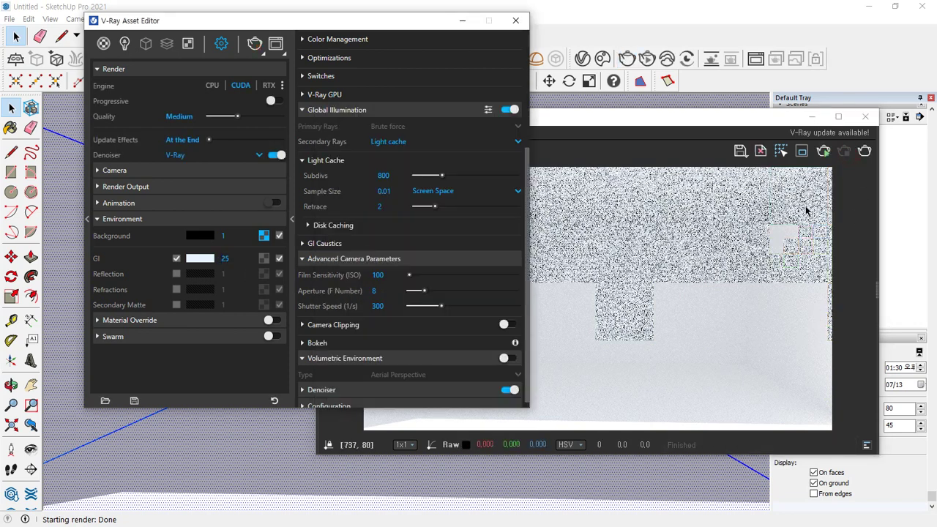
pyautogui.click(862, 151)
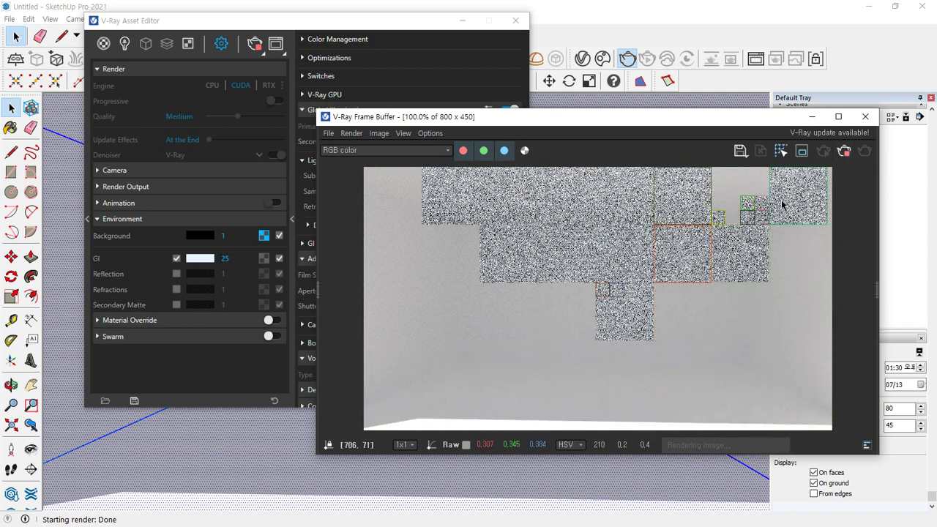
pyautogui.click(225, 258)
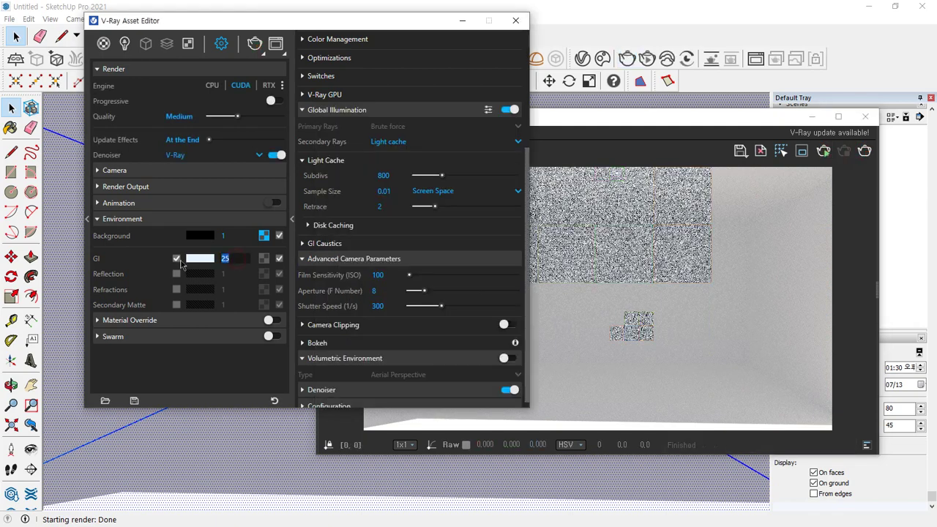
pyautogui.click(864, 150)
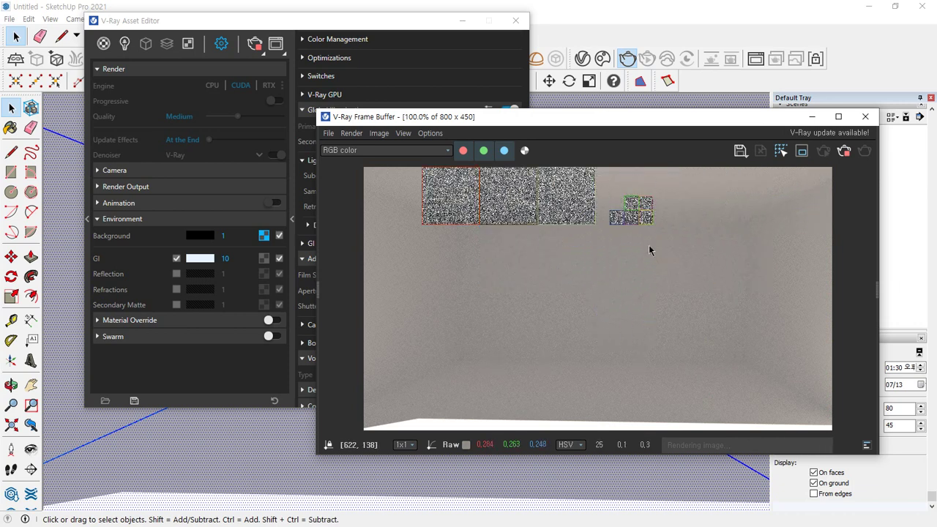
# Lower the environment GI intensity to 5 and render the room again.
pyautogui.click(188, 265)
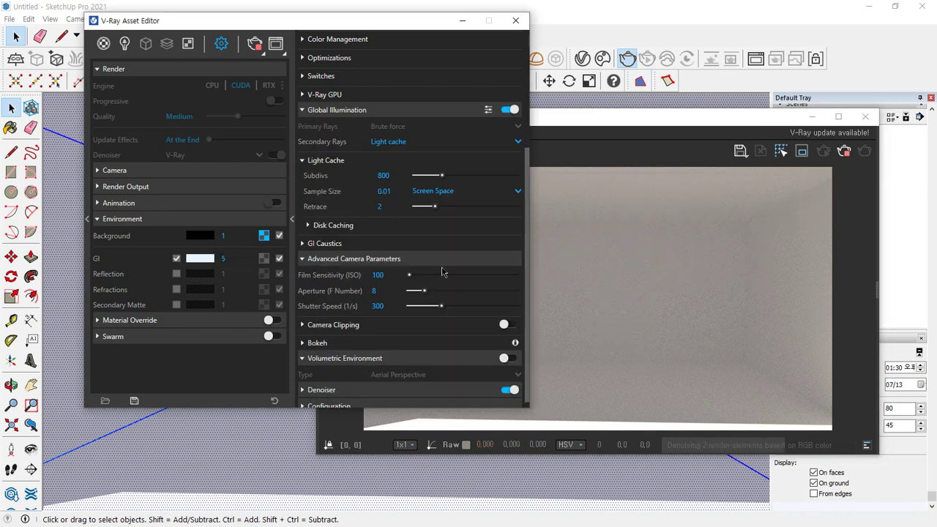
pyautogui.click(865, 152)
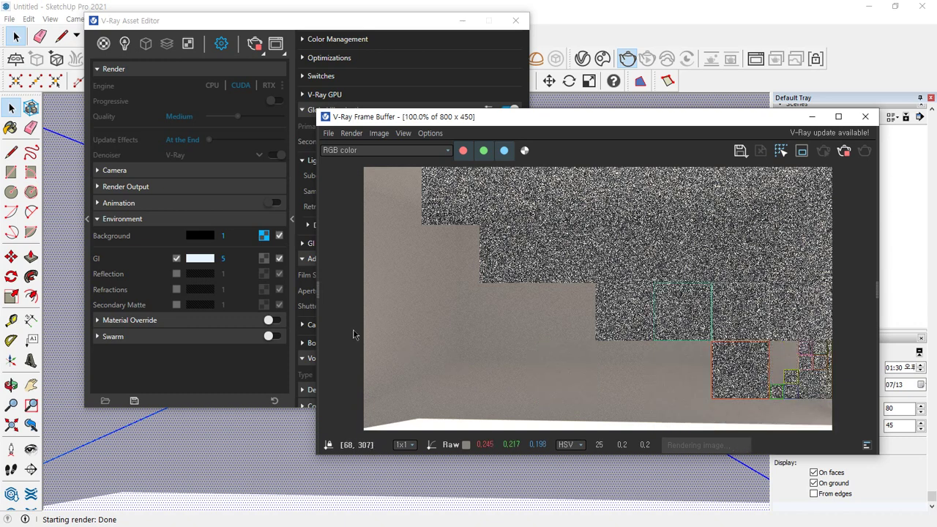
# Set the environment GI intensity back to 10, stop the running render and close both V-Ray windows.
pyautogui.click(192, 258)
pyautogui.write('10')
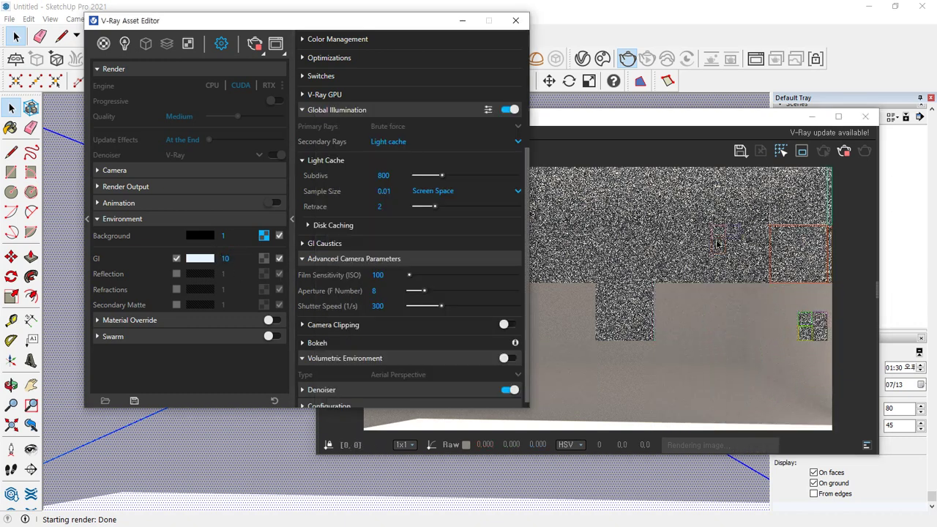
pyautogui.click(843, 151)
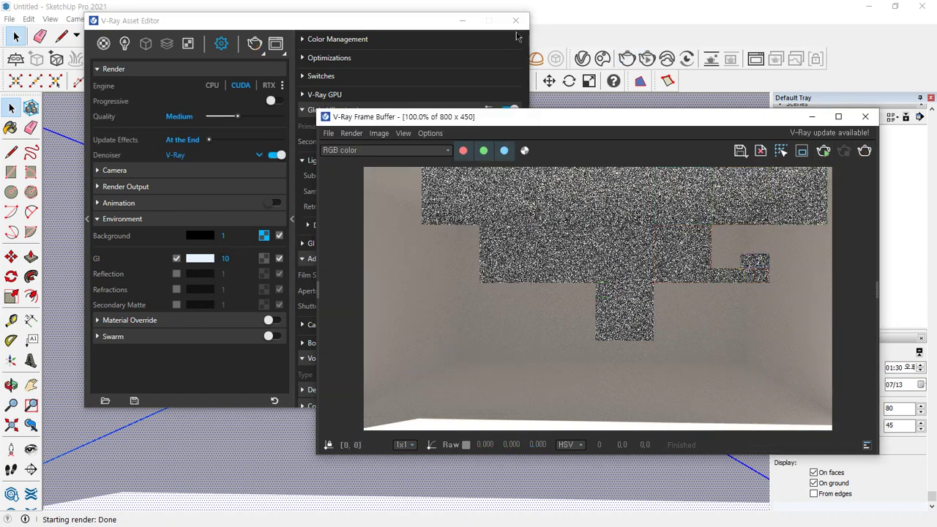
pyautogui.click(515, 20)
pyautogui.click(865, 116)
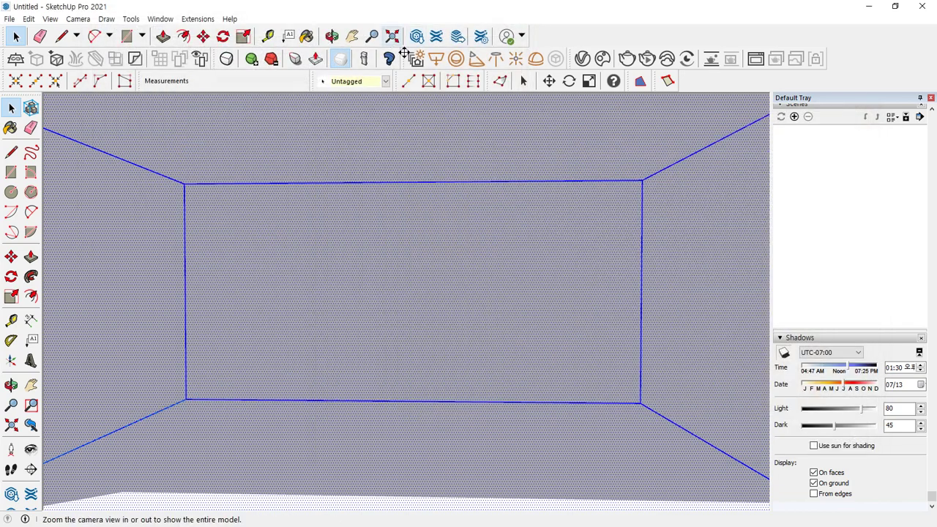
# Place a V-Ray rectangle light on the room's ceiling and render the lit interior.
pyautogui.click(436, 59)
pyautogui.click(330, 110)
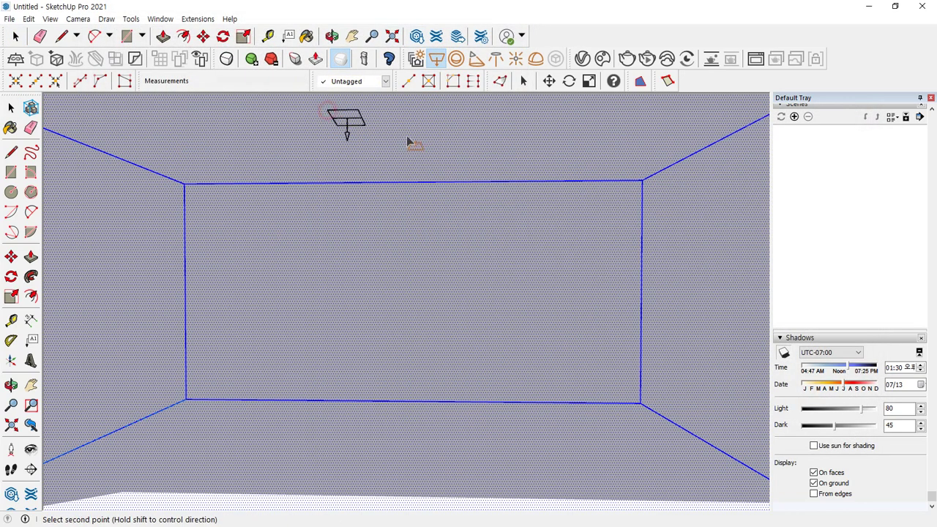
pyautogui.click(482, 127)
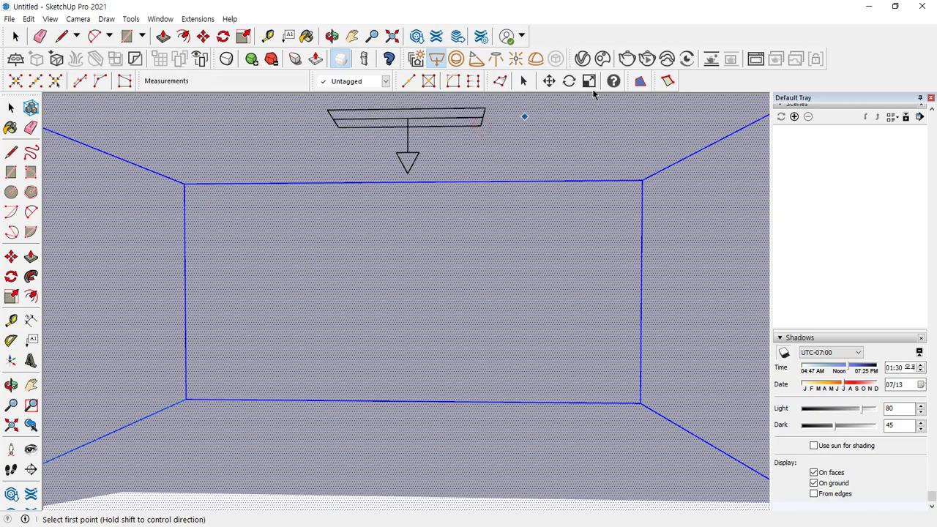
pyautogui.click(625, 60)
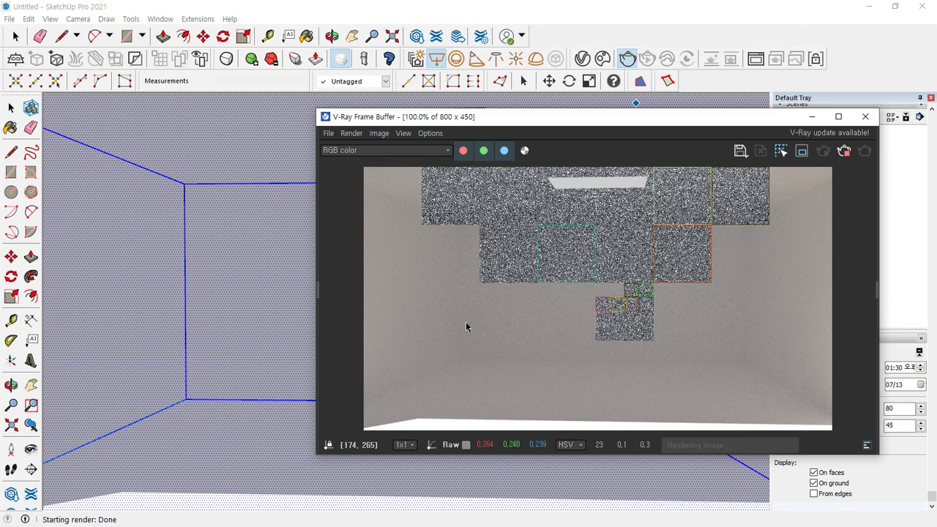
pyautogui.moveTo(639, 116); pyautogui.dragTo(432, 94)
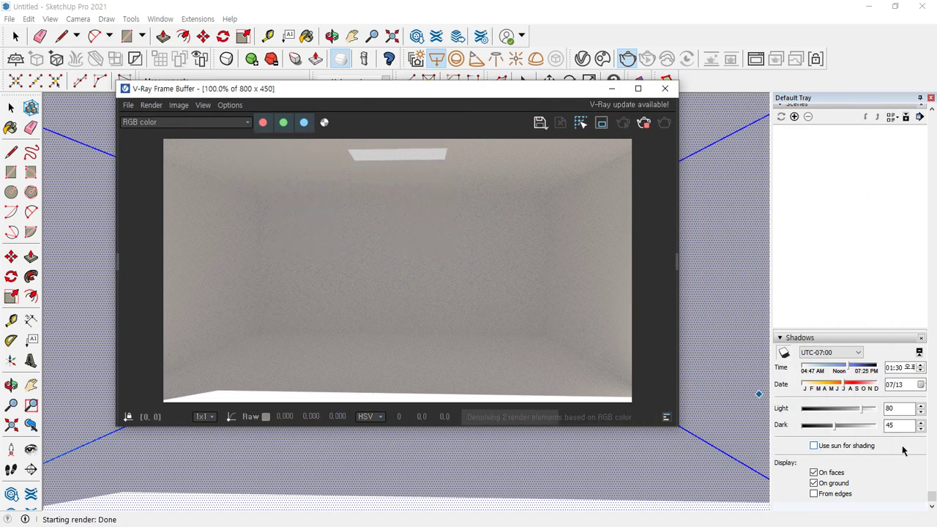
# Reverse the faces of the selected room geometry and reverse them back.
pyautogui.rightClick(71, 172)
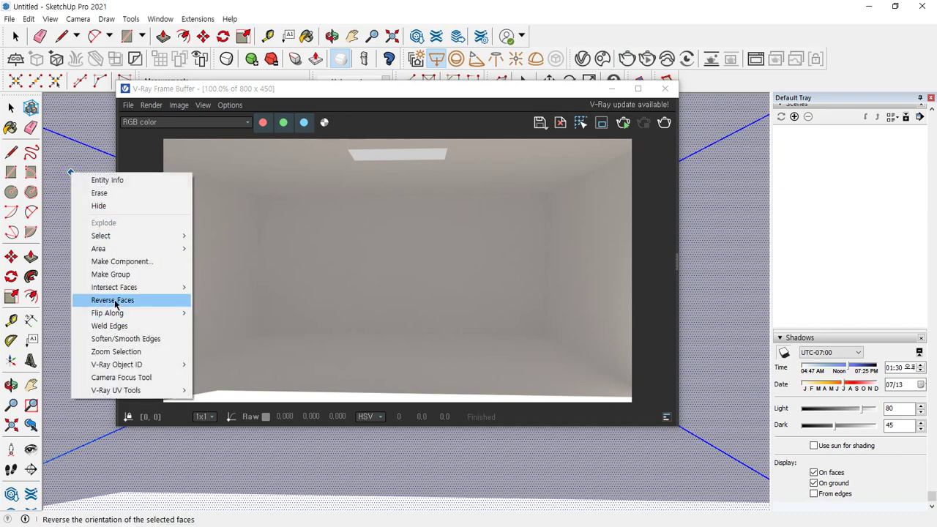
pyautogui.click(114, 300)
pyautogui.rightClick(85, 263)
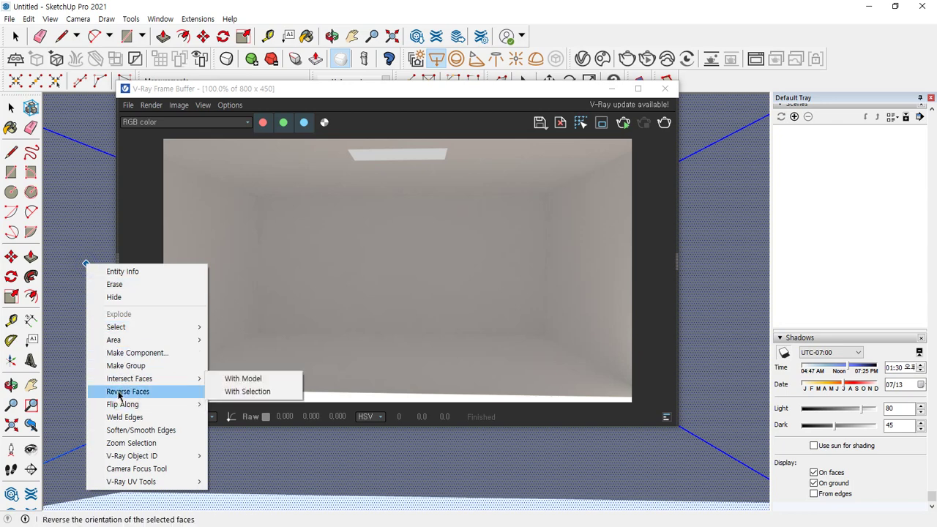
pyautogui.click(118, 391)
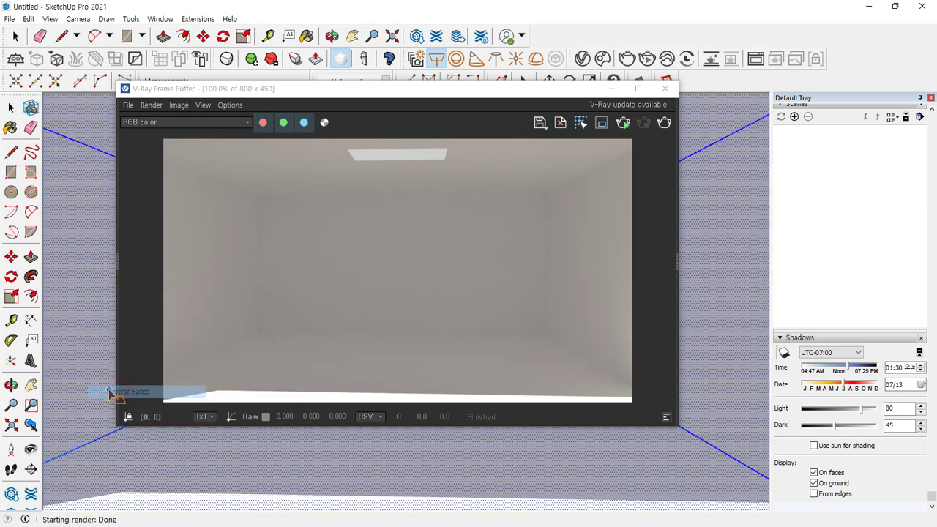
# Set the shadow time to 01:30 AM and render the room at night.
pyautogui.click(921, 371)
pyautogui.click(664, 122)
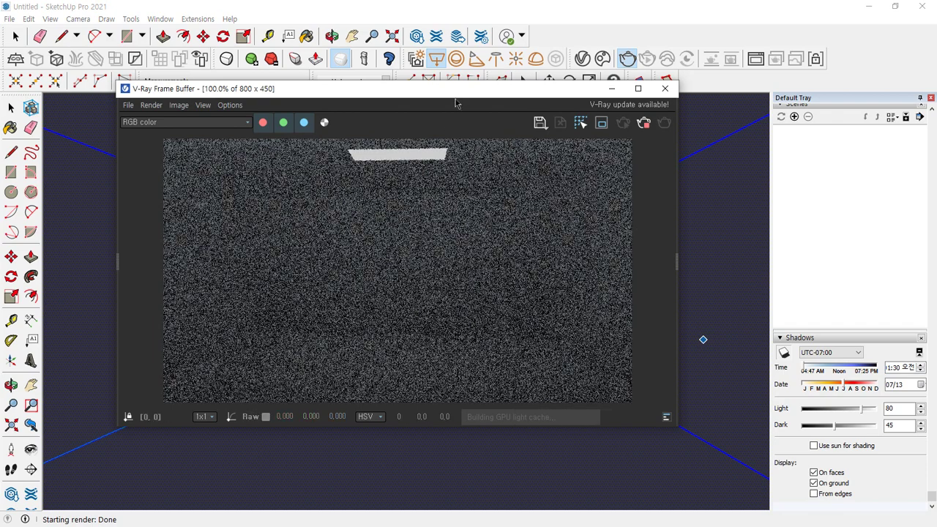
pyautogui.moveTo(457, 89); pyautogui.dragTo(662, 88)
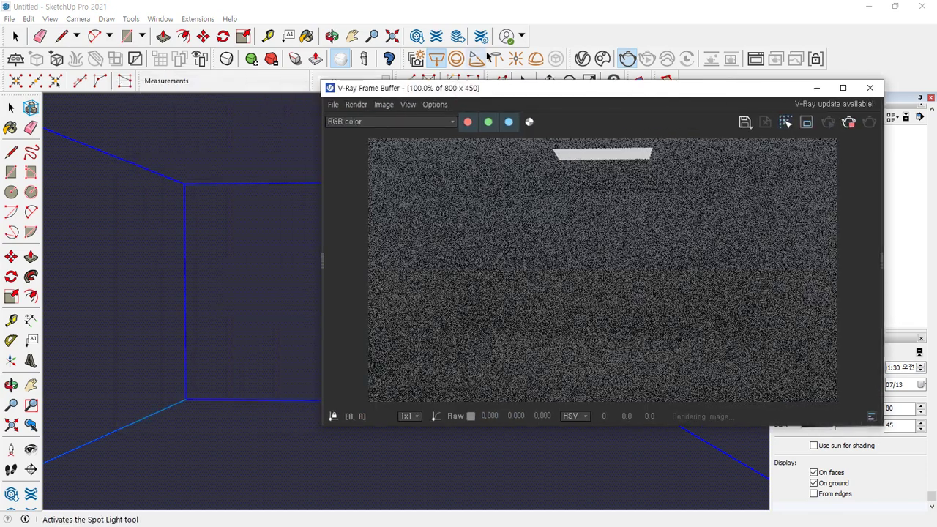
# Set the environment GI intensity to 30, stop the running render and render the night scene again.
pyautogui.click(582, 58)
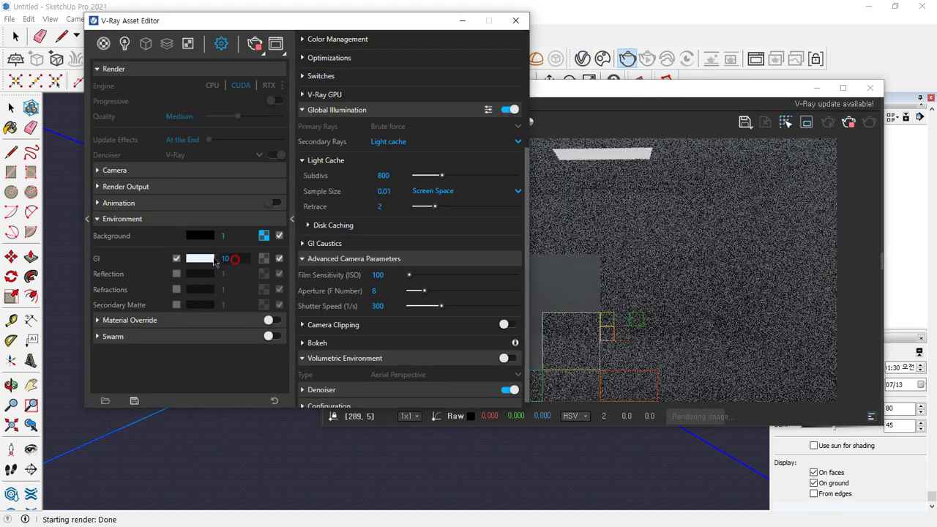
pyautogui.moveTo(235, 260); pyautogui.dragTo(214, 261)
pyautogui.write('30')
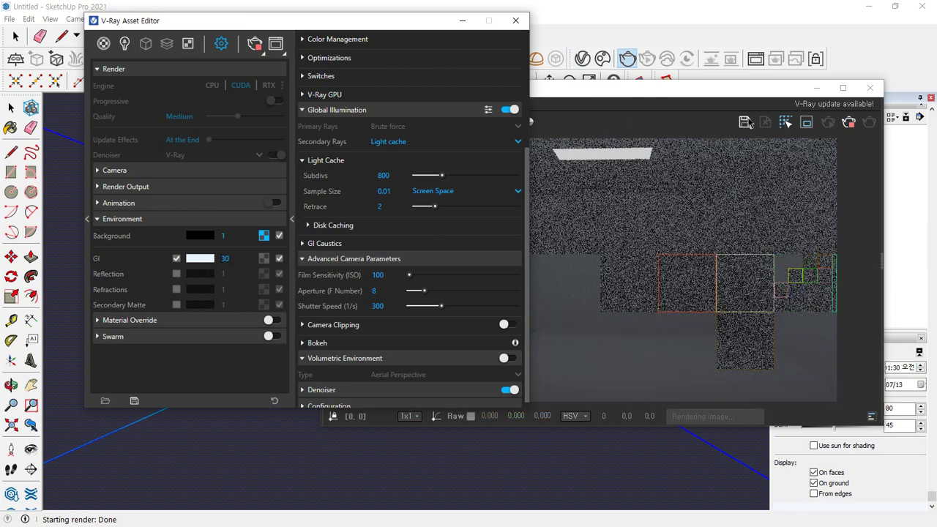
pyautogui.click(848, 123)
pyautogui.click(869, 123)
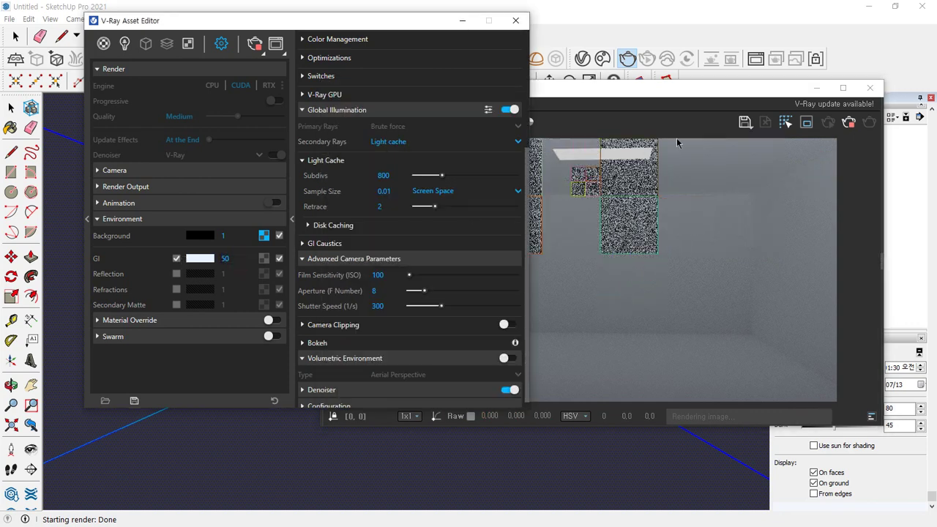
# Raise the environment GI intensity to 50 and restart the render of the night scene.
pyautogui.click(848, 122)
pyautogui.click(868, 122)
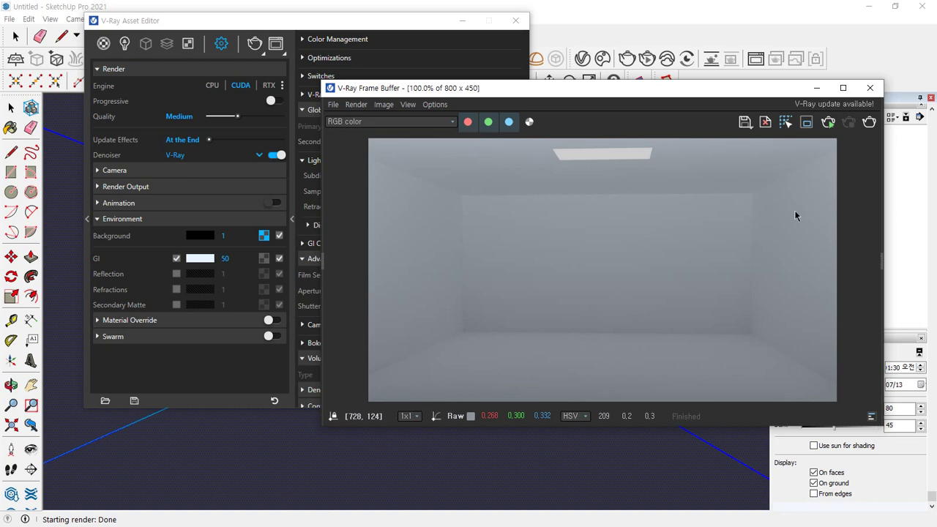
# Set the camera's aperture F number to 4 and render the night scene again.
pyautogui.moveTo(557, 88); pyautogui.dragTo(379, 78)
pyautogui.click(356, 20)
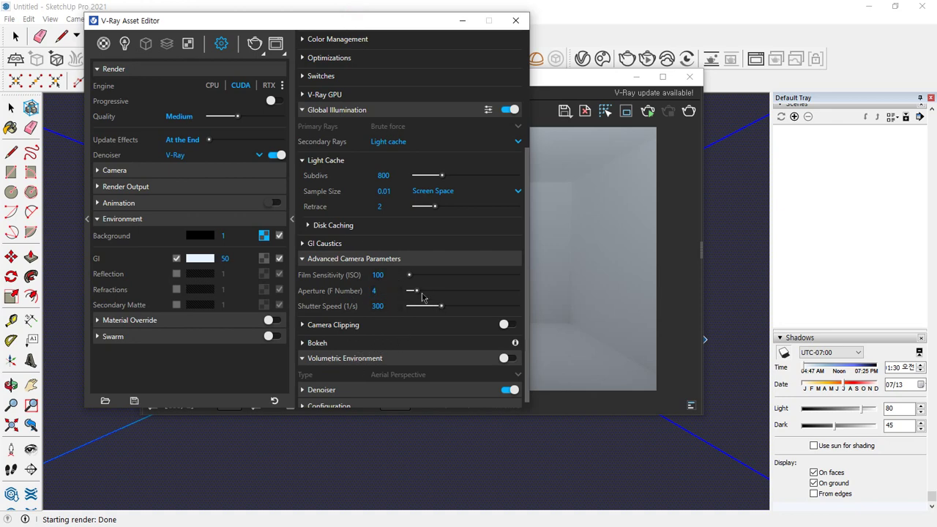
pyautogui.click(647, 130)
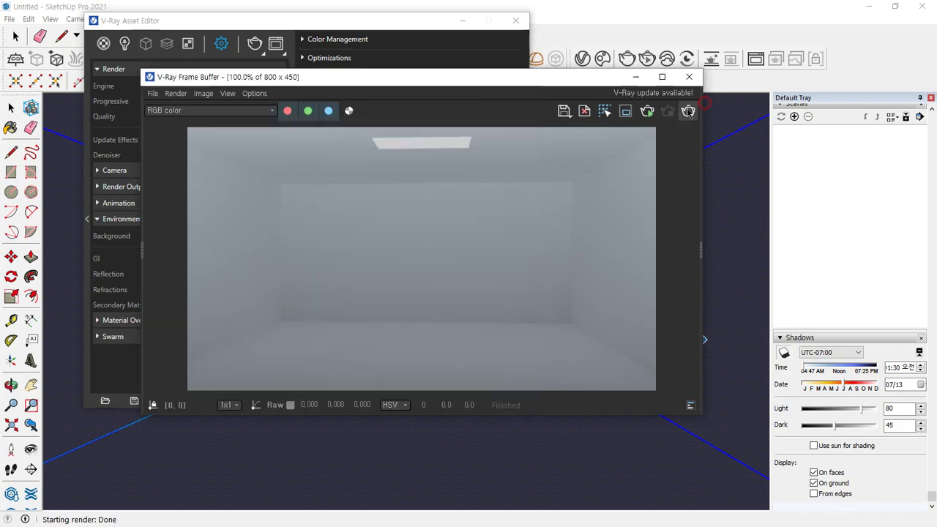
pyautogui.moveTo(481, 82); pyautogui.dragTo(668, 85)
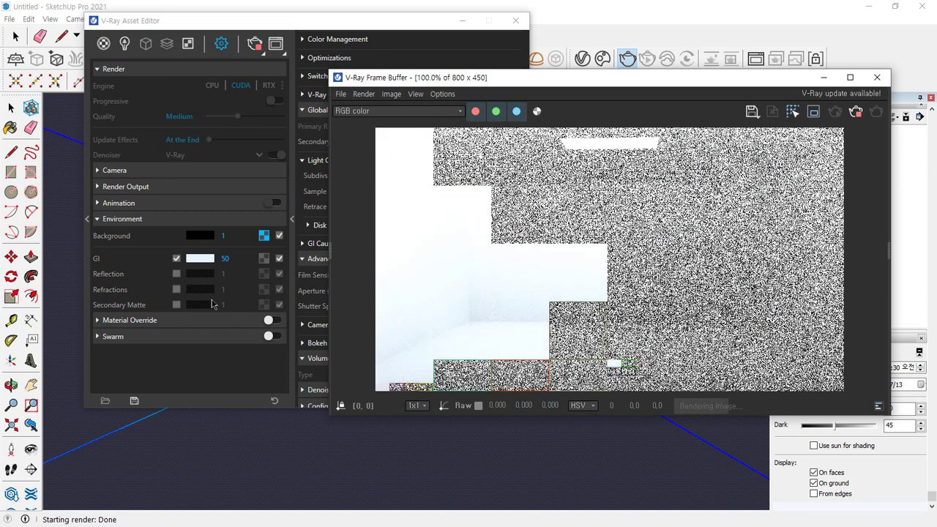
# Set the environment GI intensity to 1, then close the frame buffer and the Asset Editor.
pyautogui.click(234, 258)
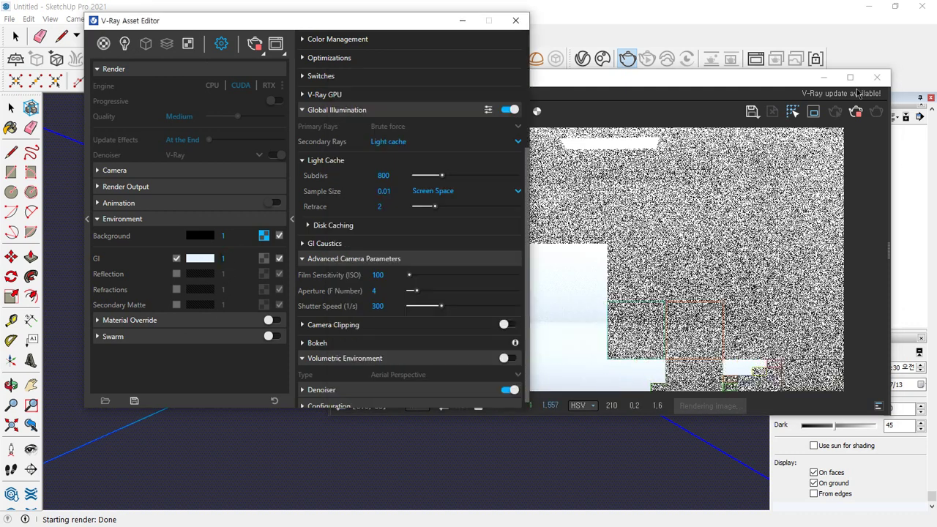
pyautogui.click(859, 93)
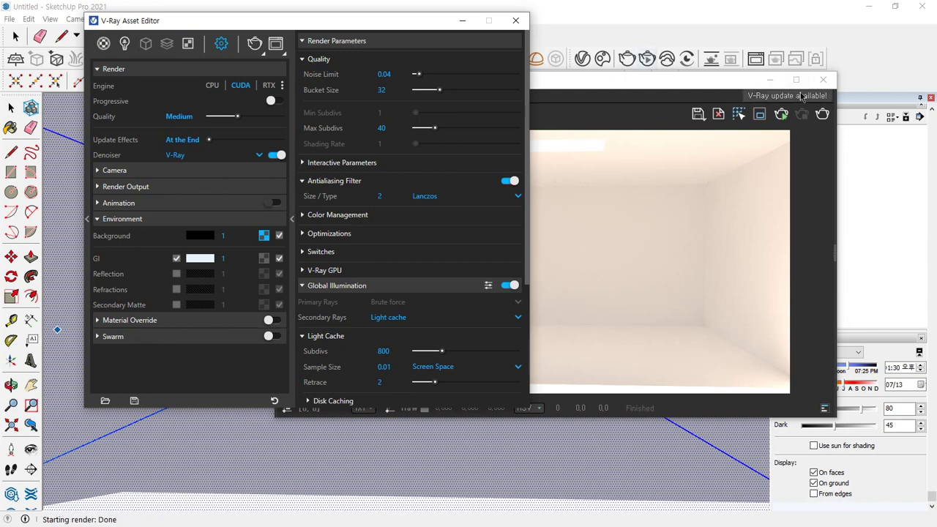
pyautogui.click(822, 79)
pyautogui.moveTo(408, 26); pyautogui.dragTo(0, 92)
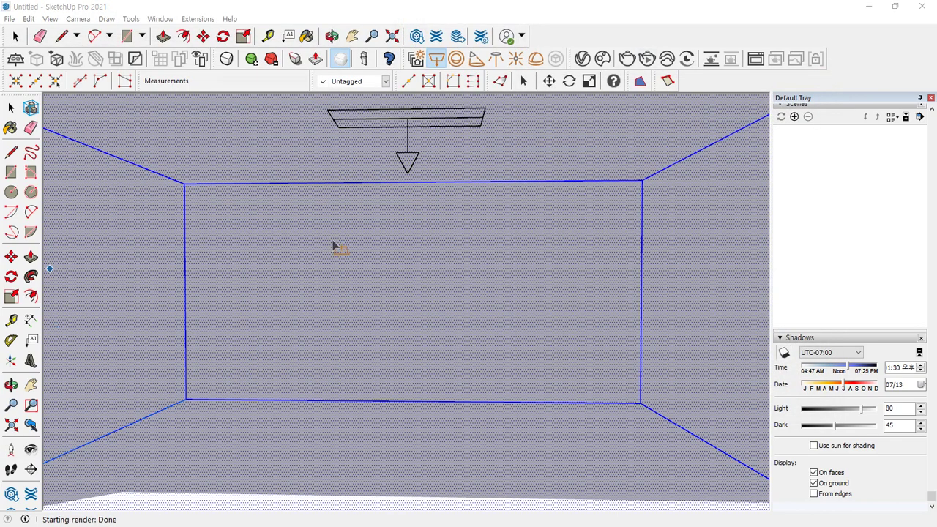
# Draw a rectangle on the solid side wall down from its upper edge and delete its face to cut a window opening.
pyautogui.scroll(-5, 440, 384)
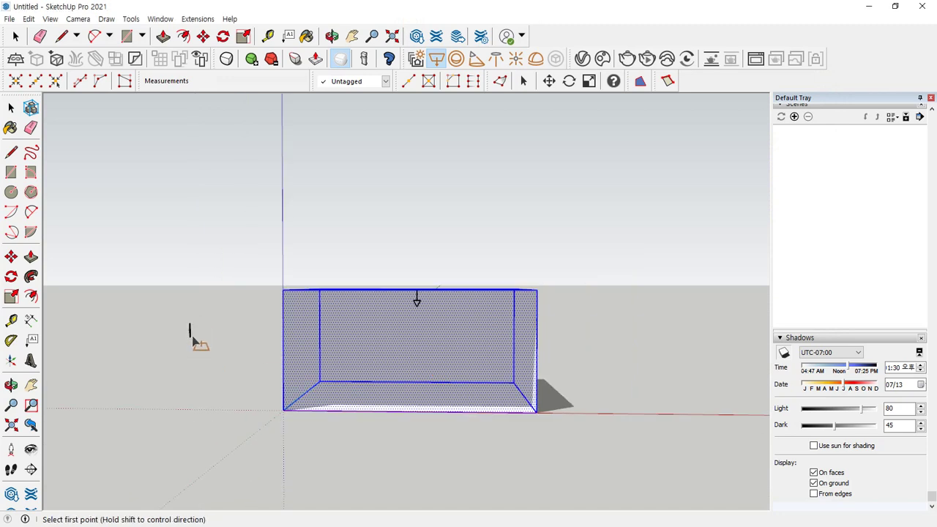
pyautogui.press('space')
pyautogui.click(170, 340)
pyautogui.moveTo(169, 340); pyautogui.dragTo(429, 372, button='middle')
pyautogui.scroll(3, 375, 314)
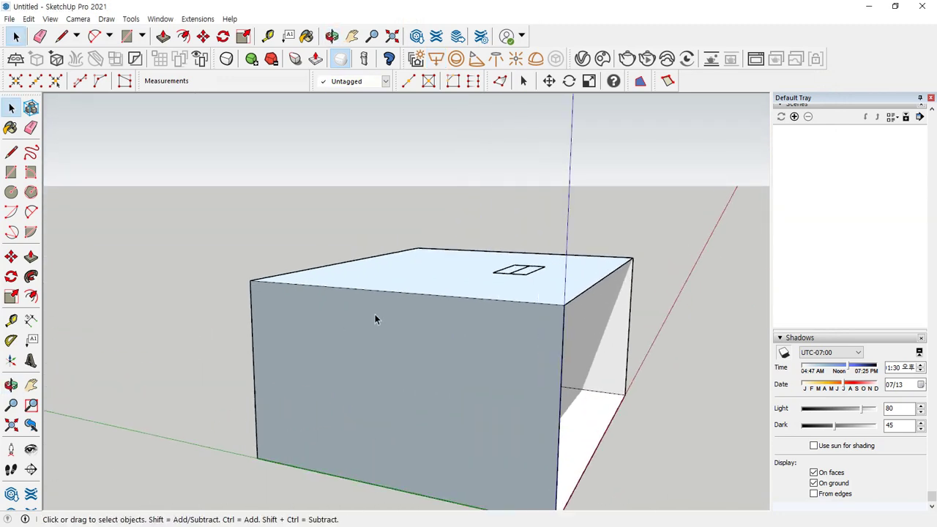
pyautogui.press('r')
pyautogui.click(333, 283)
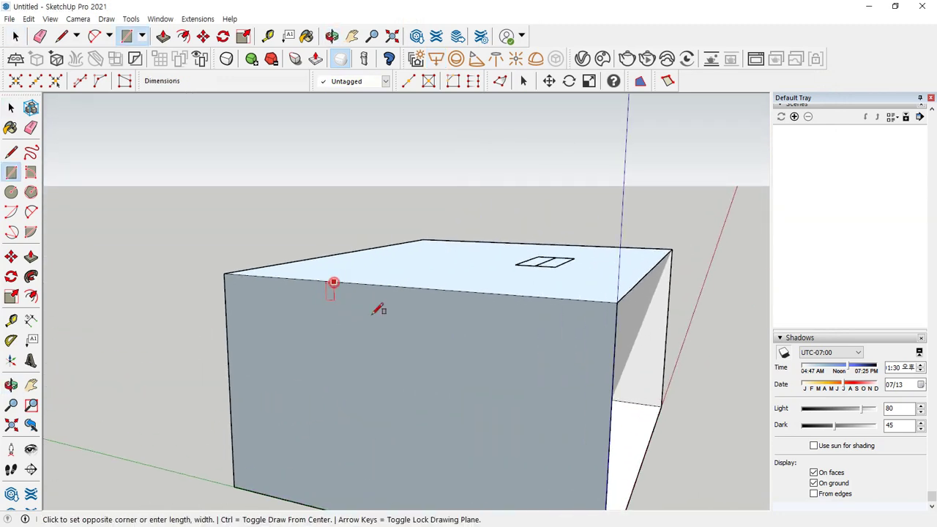
pyautogui.press('Return')
pyautogui.press('space')
pyautogui.click(461, 373)
pyautogui.press('Delete')
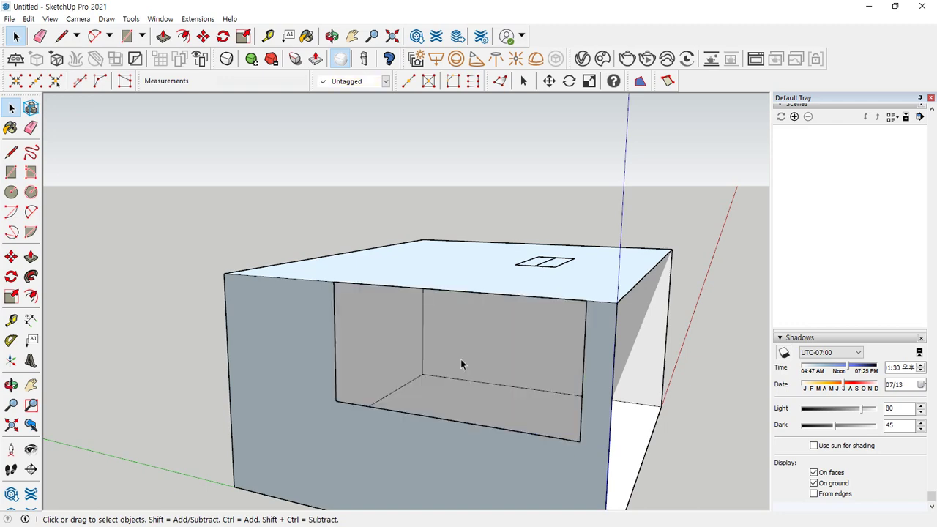
# Push/Pull the wall face around the window opening outward by 300 mm.
pyautogui.press('p')
pyautogui.click(354, 433)
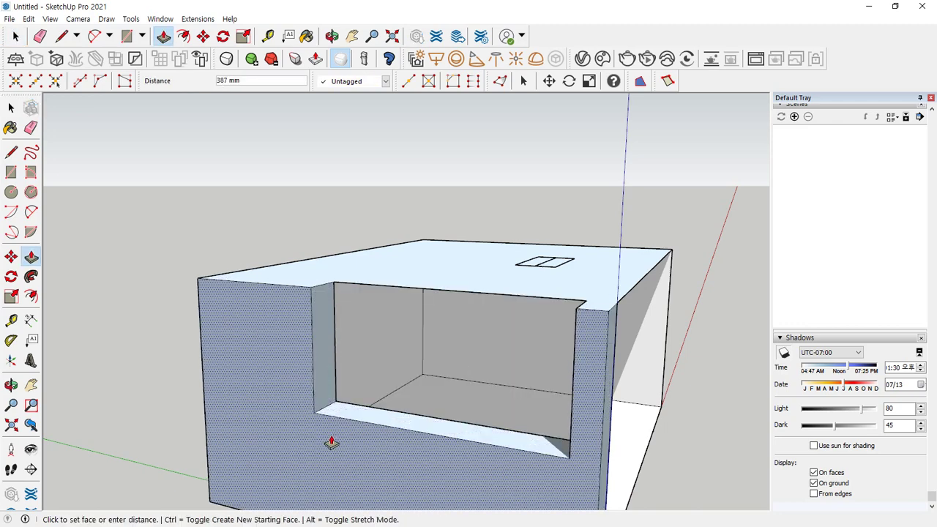
pyautogui.press('Return')
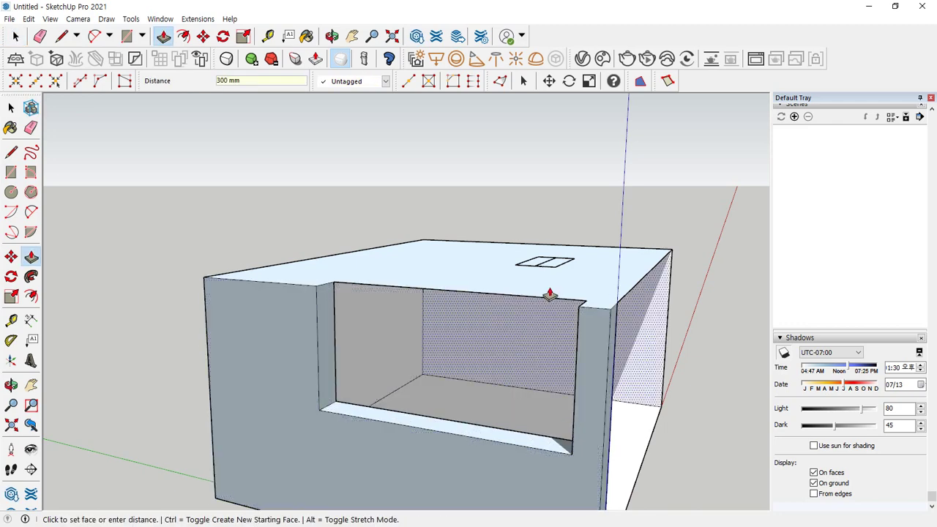
# Push/Pull the roof face upward by 150 mm as a new slab, keeping the original face edges.
pyautogui.moveTo(549, 295); pyautogui.dragTo(431, 330, button='middle')
pyautogui.click(430, 329)
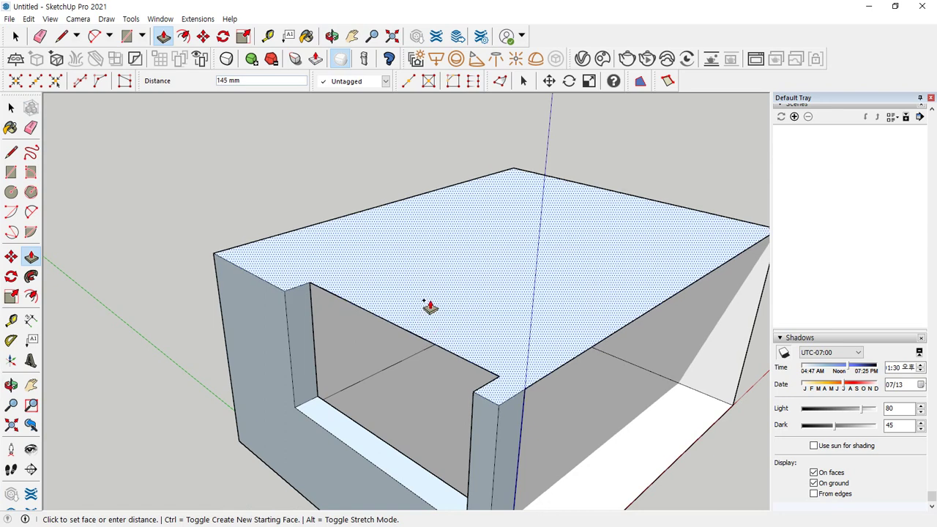
pyautogui.click(431, 304)
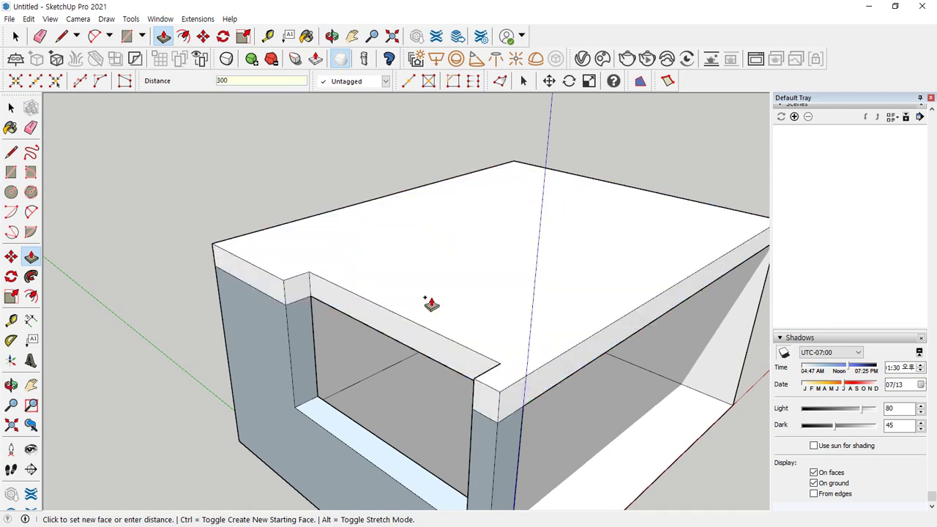
pyautogui.write('150')
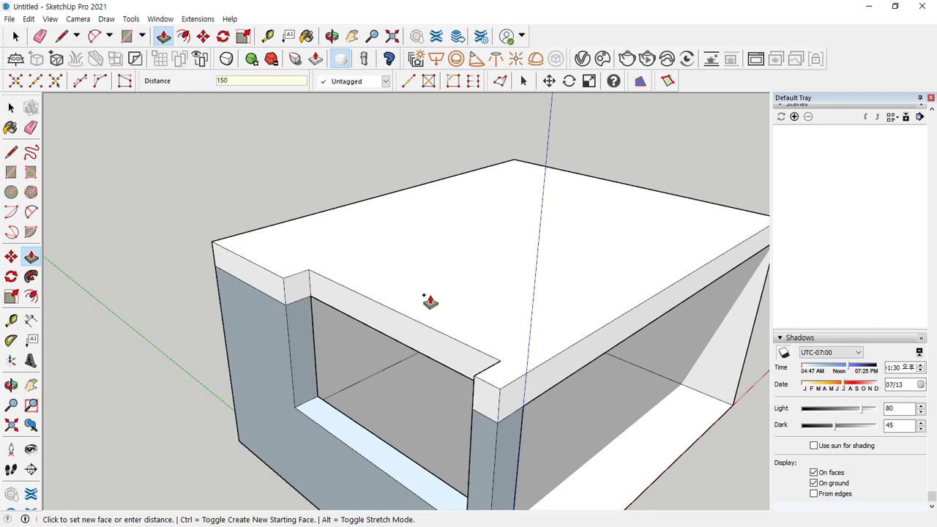
pyautogui.press('Return')
# Pull the roof slab's recessed edge above the window out 300 mm, flush with the outer wall face.
pyautogui.scroll(2, 308, 305)
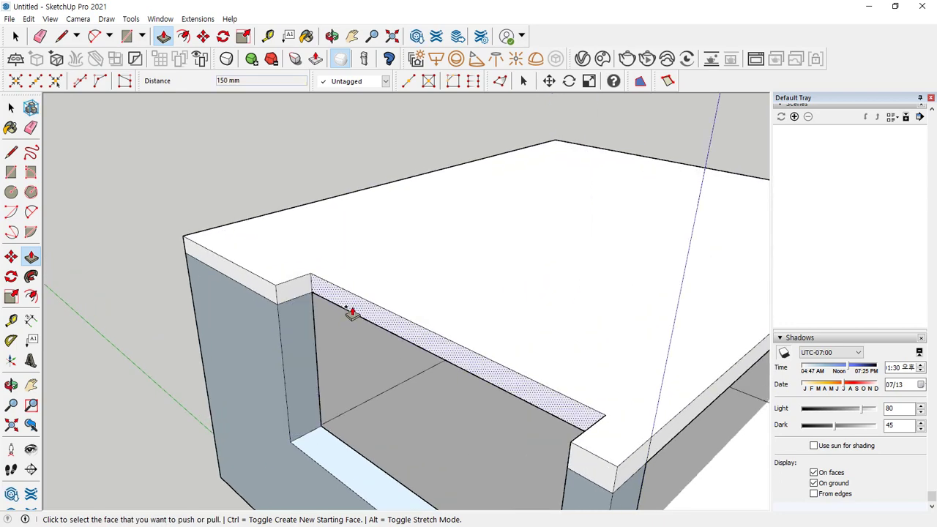
pyautogui.moveTo(352, 308); pyautogui.dragTo(349, 309)
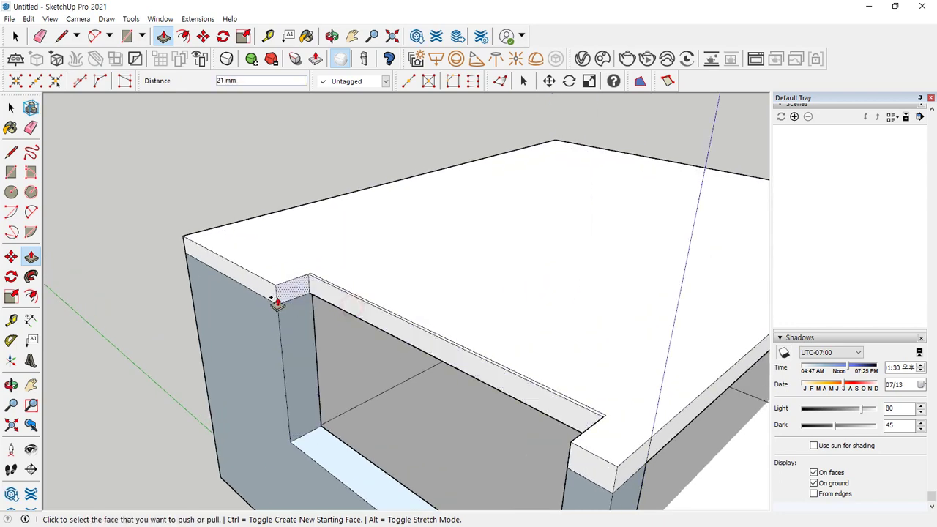
pyautogui.click(332, 306)
pyautogui.click(260, 293)
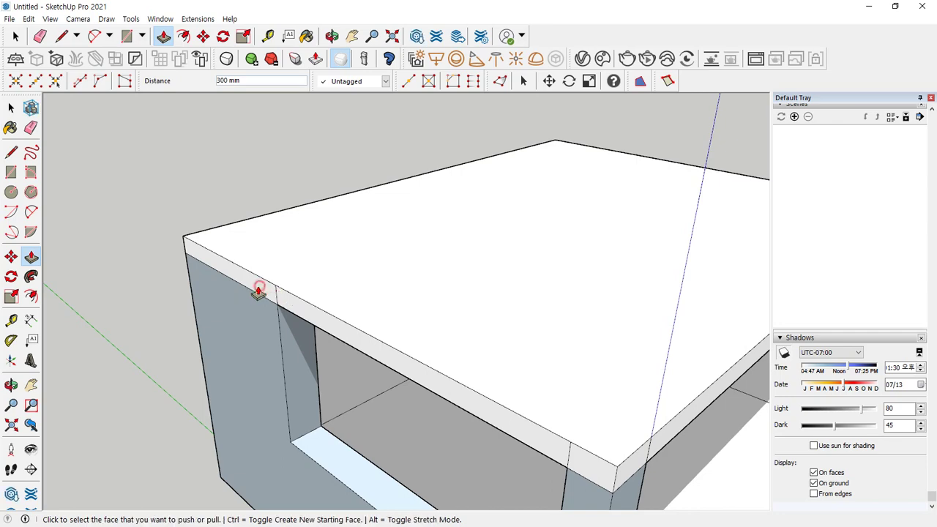
# Draw a 4000 mm line across the floor from the back wall to the front edge, aligned with the window wall's inner side.
pyautogui.moveTo(258, 288); pyautogui.dragTo(340, 250, button='middle')
pyautogui.press('l')
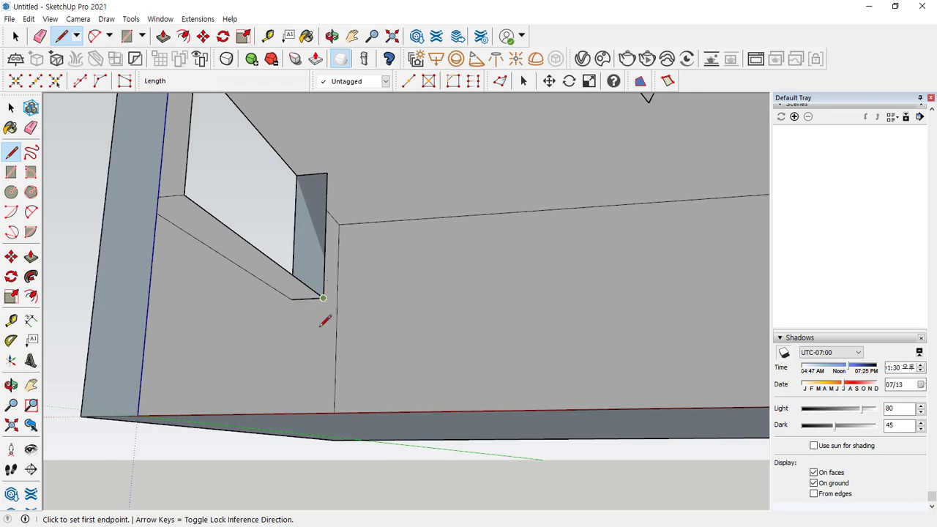
pyautogui.moveTo(324, 320); pyautogui.dragTo(356, 360, button='middle')
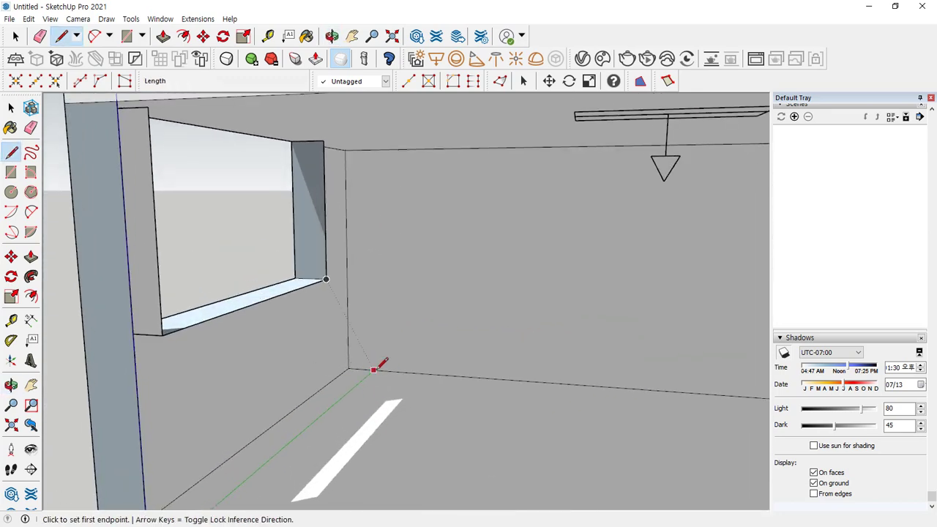
pyautogui.click(374, 370)
pyautogui.scroll(-3, 311, 417)
pyautogui.keyDown('shift'); pyautogui.moveTo(310, 420); pyautogui.dragTo(340, 361, button='middle'); pyautogui.keyUp('shift')
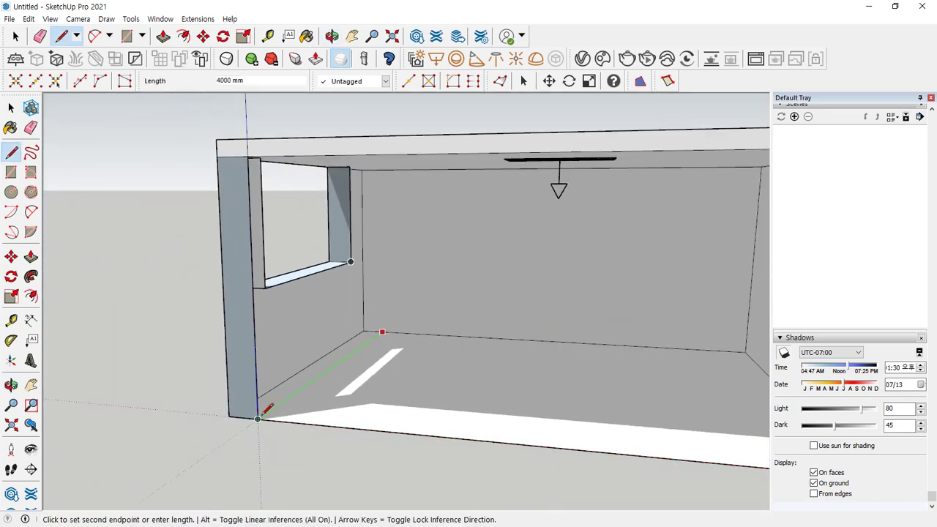
pyautogui.click(257, 418)
# Draw a 2400 mm vertical line on the back wall and connect the ceiling corners past the window to form the inner wall face.
pyautogui.click(382, 329)
pyautogui.moveTo(387, 275); pyautogui.dragTo(386, 208, button='middle')
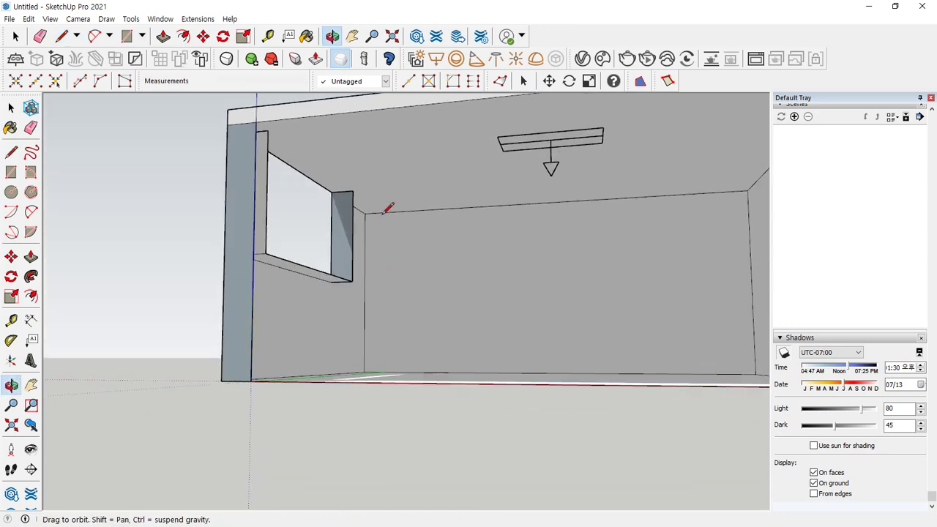
pyautogui.click(382, 212)
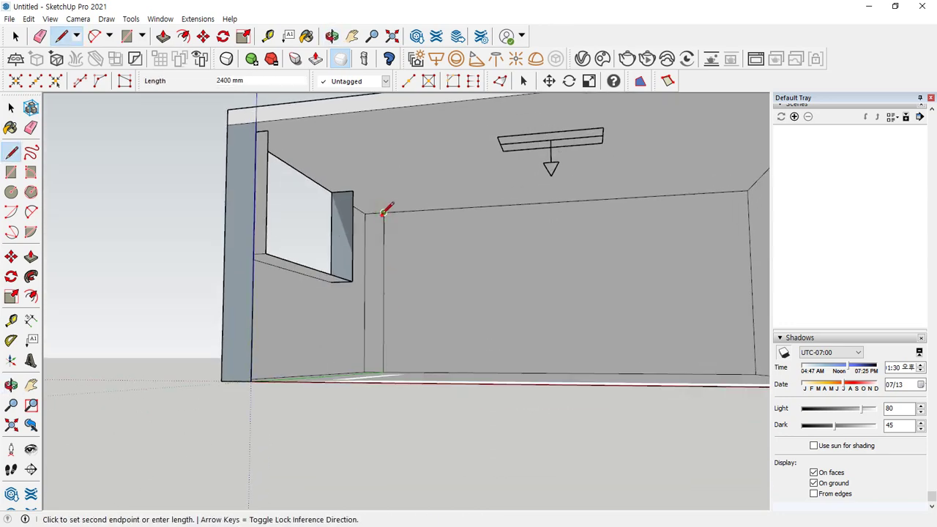
pyautogui.click(352, 191)
pyautogui.moveTo(349, 175); pyautogui.dragTo(244, 171, button='middle')
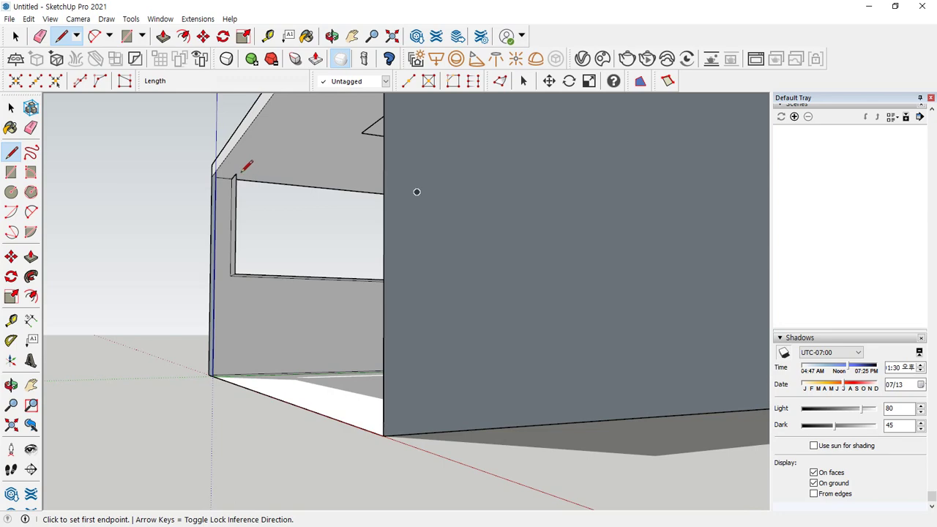
pyautogui.click(243, 169)
pyautogui.click(219, 175)
pyautogui.moveTo(262, 271); pyautogui.dragTo(432, 352, button='middle')
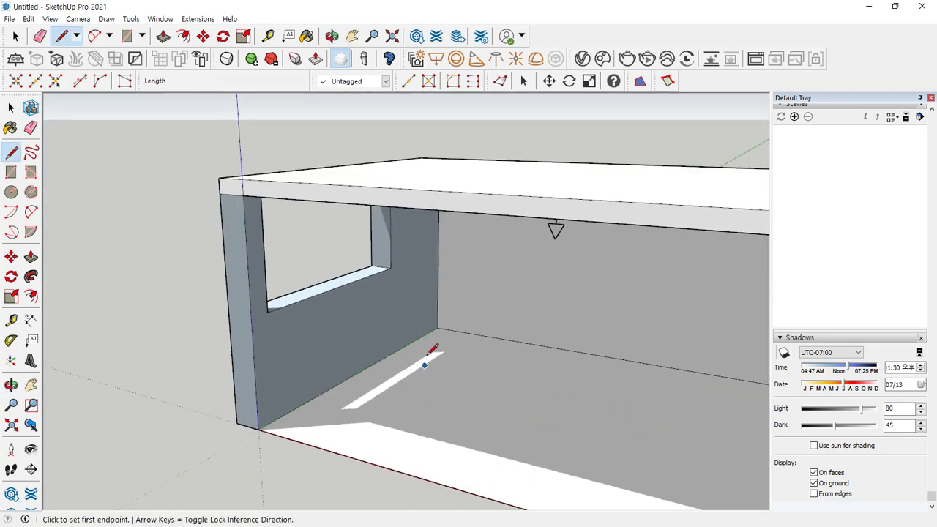
# Reverse the new inner face of the window wall and clear the selection.
pyautogui.press('space')
pyautogui.rightClick(360, 311)
pyautogui.press('r')
pyautogui.click(209, 322)
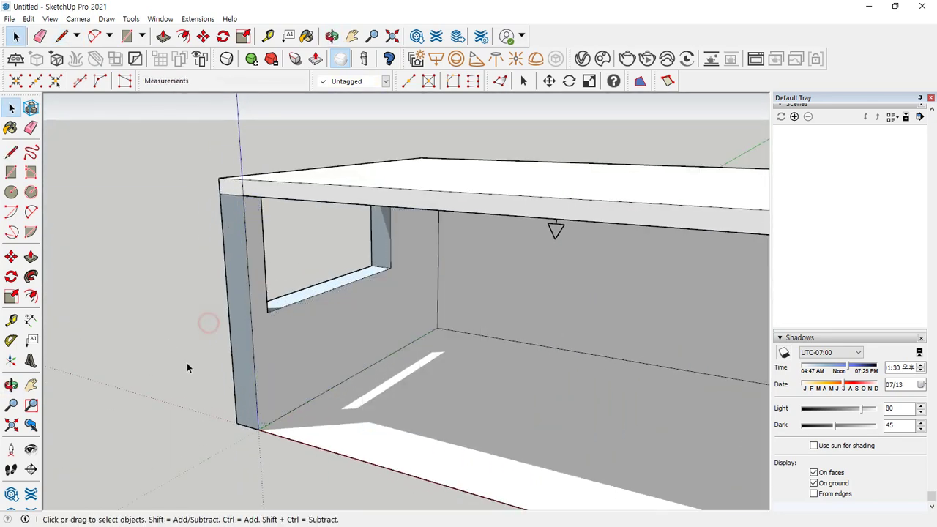
# Paint the room's interior walls with the Stone Flagstone Ashlar material from Brick, Cladding and Siding.
pyautogui.moveTo(186, 368); pyautogui.dragTo(458, 296, button='middle')
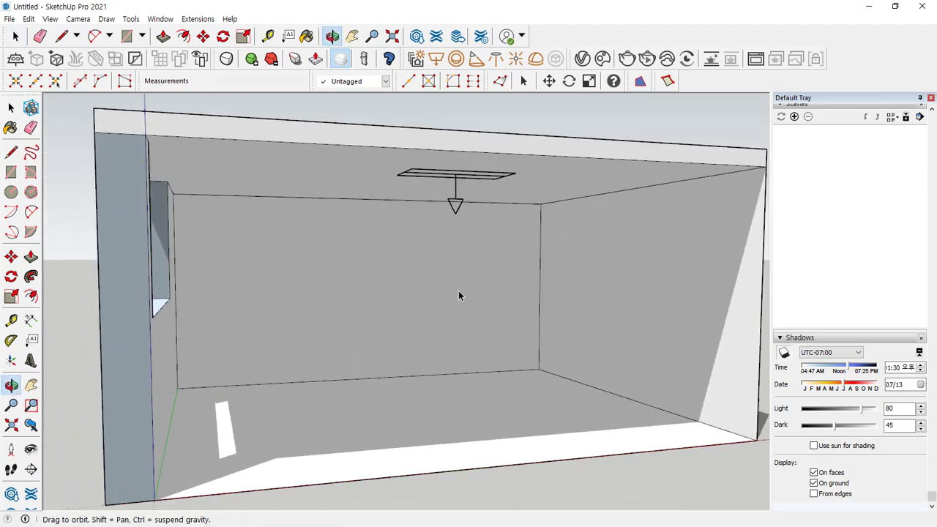
pyautogui.press('space')
pyautogui.scroll(5, 852, 183)
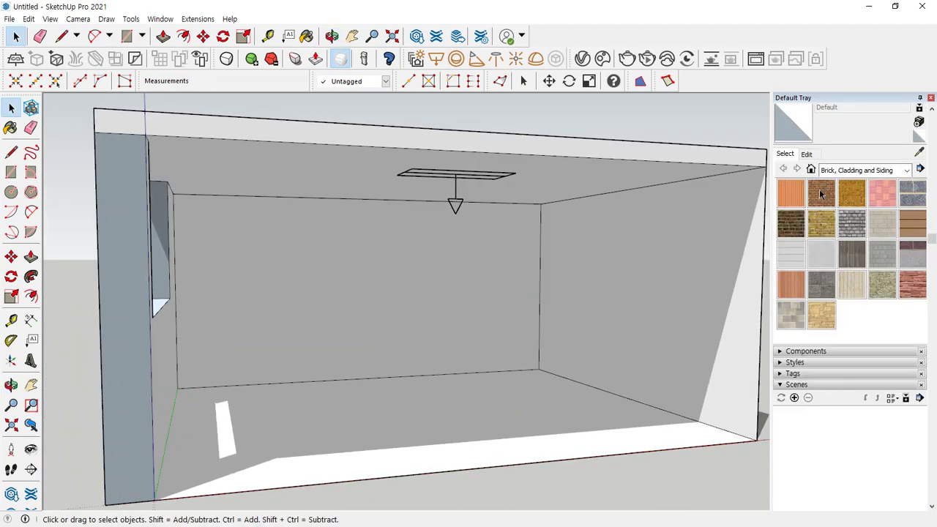
pyautogui.click(910, 283)
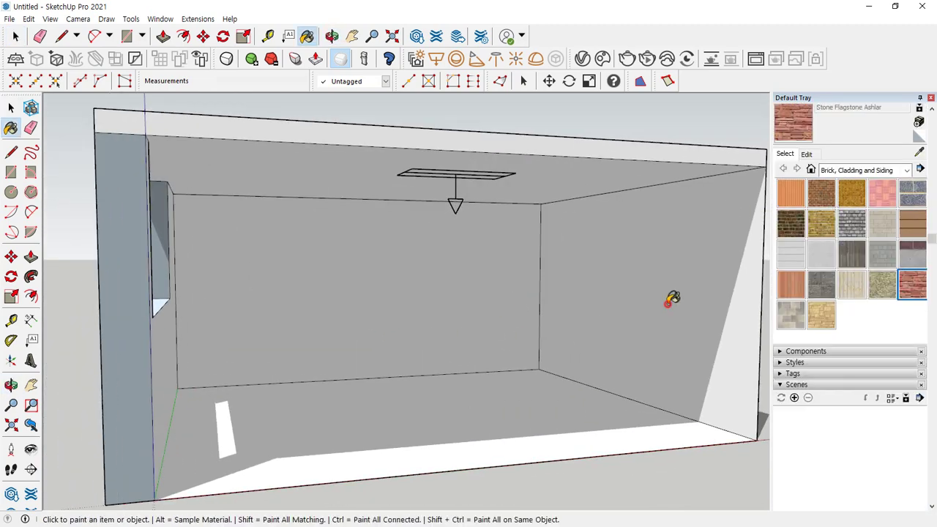
pyautogui.click(672, 299)
pyautogui.click(295, 349)
pyautogui.moveTo(220, 341); pyautogui.dragTo(132, 349, button='middle')
pyautogui.click(131, 349)
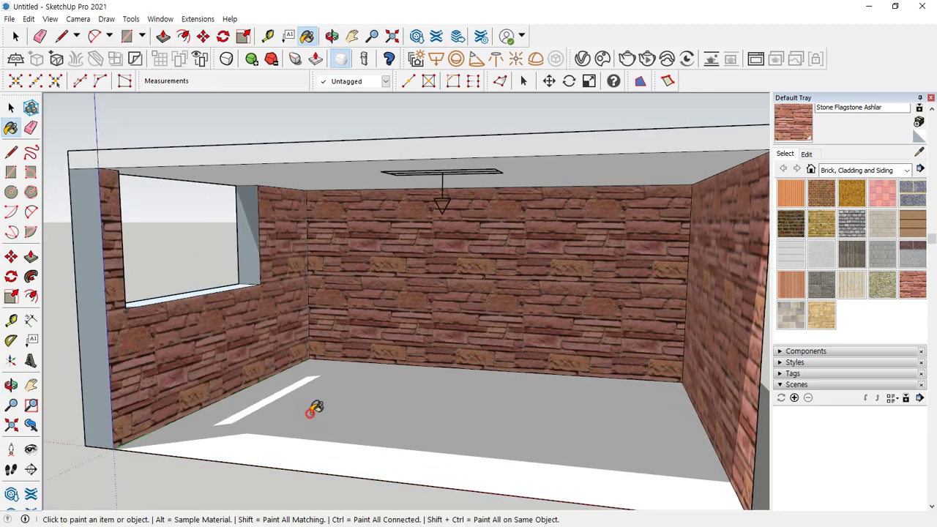
# Paint the floor, ceiling and window reveals with Stone Flagstone Ashlar.
pyautogui.click(314, 408)
pyautogui.moveTo(314, 409)
pyautogui.mouseDown(button='middle')
pyautogui.moveTo(431, 393)
pyautogui.moveTo(412, 203)
pyautogui.moveTo(269, 218)
pyautogui.moveTo(213, 312)
pyautogui.moveTo(196, 309)
pyautogui.moveTo(155, 260)
pyautogui.mouseUp(button='middle')
pyautogui.click(268, 218)
pyautogui.click(216, 239)
pyautogui.click(181, 302)
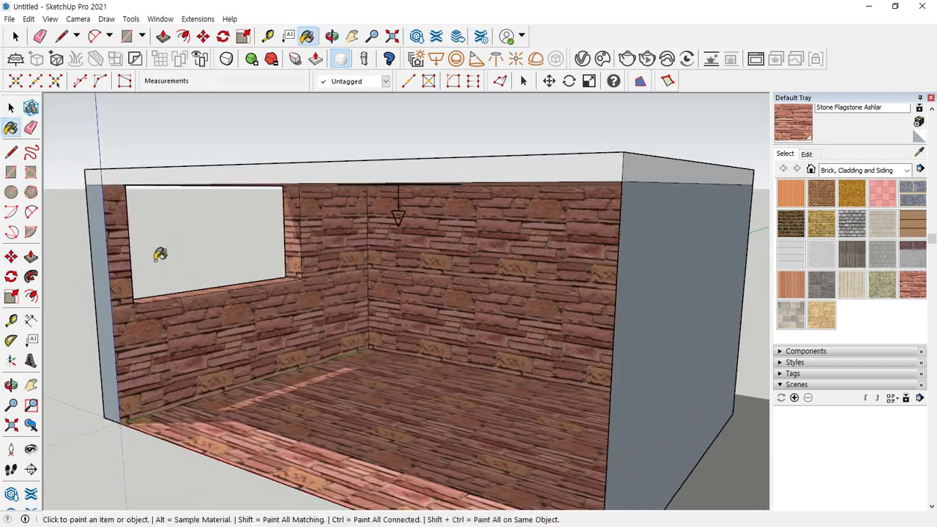
# Frame the stone-clad interior, open the V-Ray Asset Editor and start a render.
pyautogui.moveTo(113, 234)
pyautogui.mouseDown(button='middle')
pyautogui.moveTo(330, 276)
pyautogui.moveTo(220, 272)
pyautogui.moveTo(374, 290)
pyautogui.mouseUp(button='middle')
pyautogui.scroll(5, 355, 287)
pyautogui.click(582, 59)
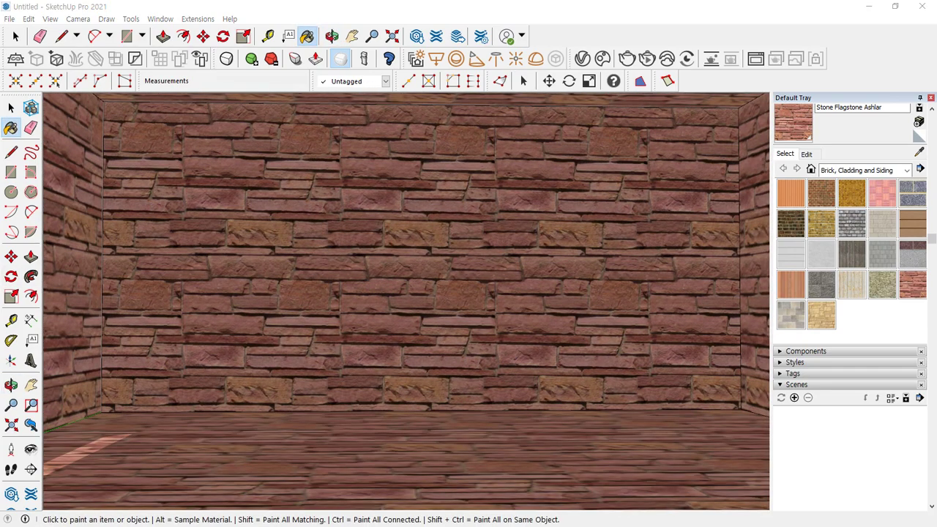
pyautogui.moveTo(273, 117); pyautogui.dragTo(482, 122)
pyautogui.click(352, 142)
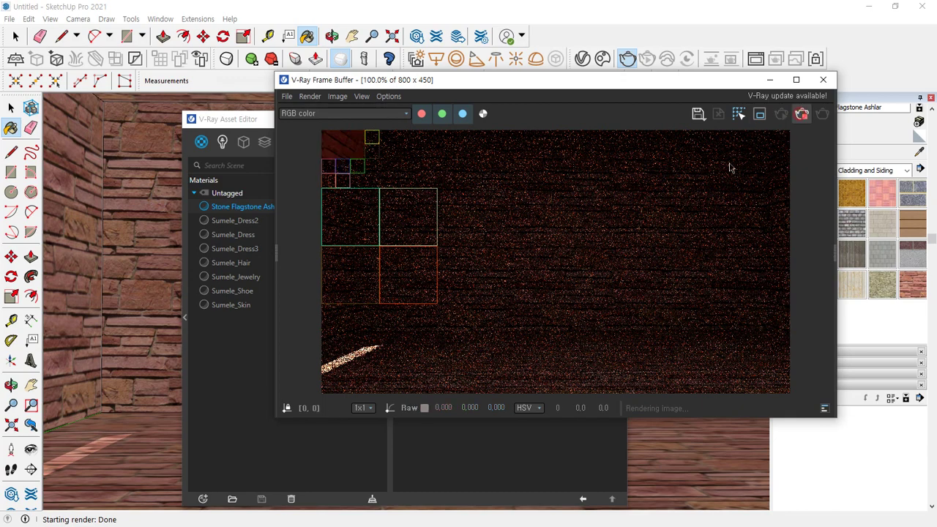
# Set the environment GI intensity to 10 and restart the render of the stone-clad room.
pyautogui.click(226, 408)
pyautogui.click(319, 143)
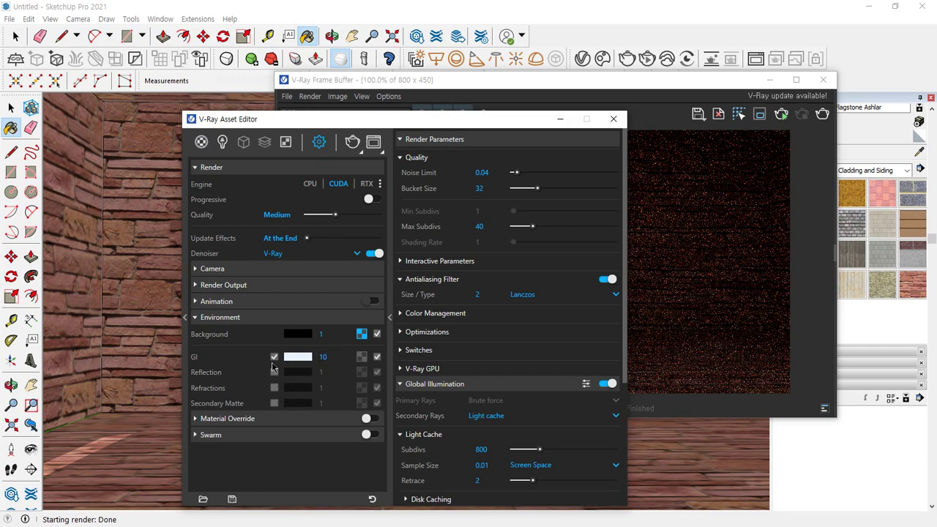
pyautogui.click(734, 155)
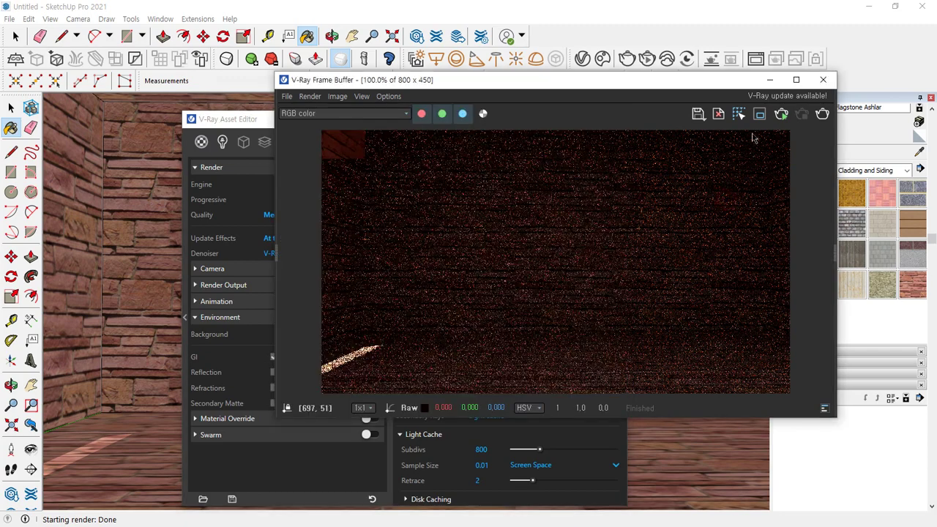
pyautogui.click(822, 113)
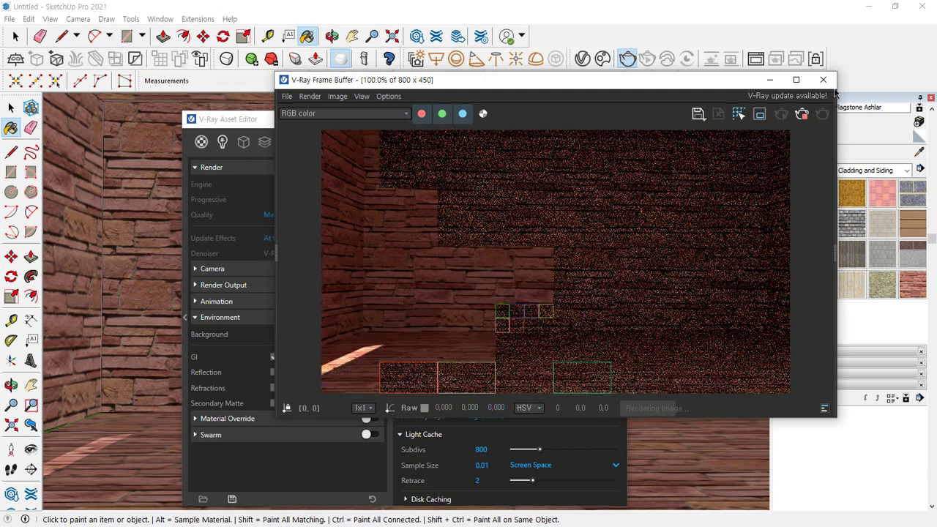
# Stop the running render and turn on Material Override in the render settings.
pyautogui.click(800, 118)
pyautogui.moveTo(251, 120); pyautogui.dragTo(188, 68)
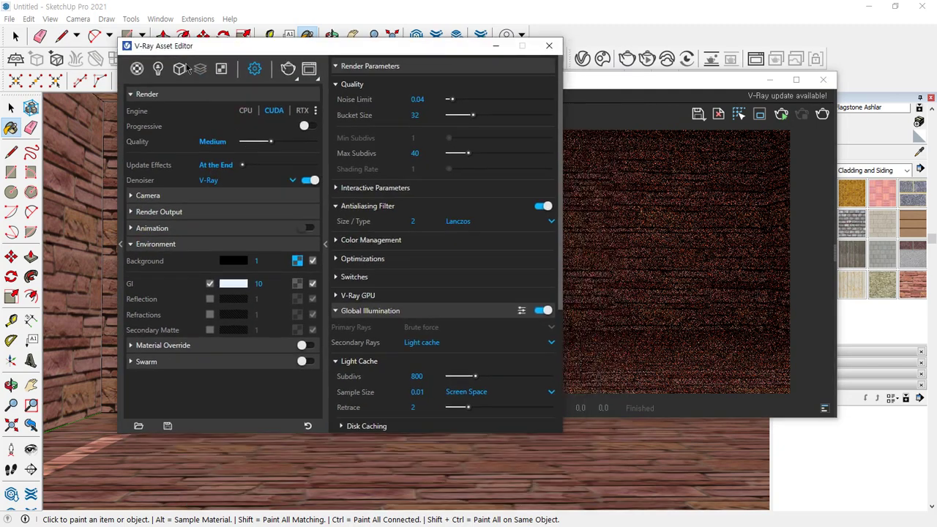
pyautogui.click(131, 346)
pyautogui.click(306, 345)
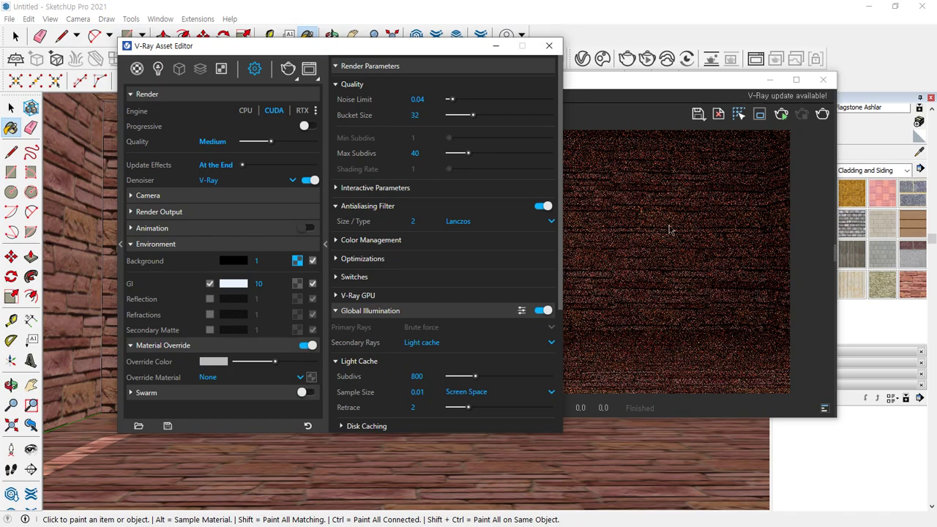
# Render the scene and set the Noise Limit in the render quality settings to 0.01.
pyautogui.click(822, 114)
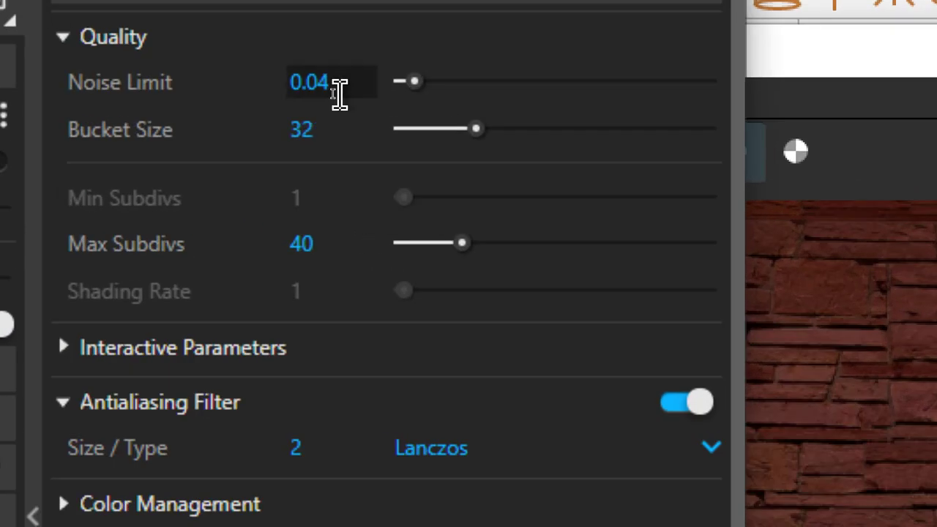
pyautogui.click(332, 93)
pyautogui.press('BackSpace')
pyautogui.write('1')
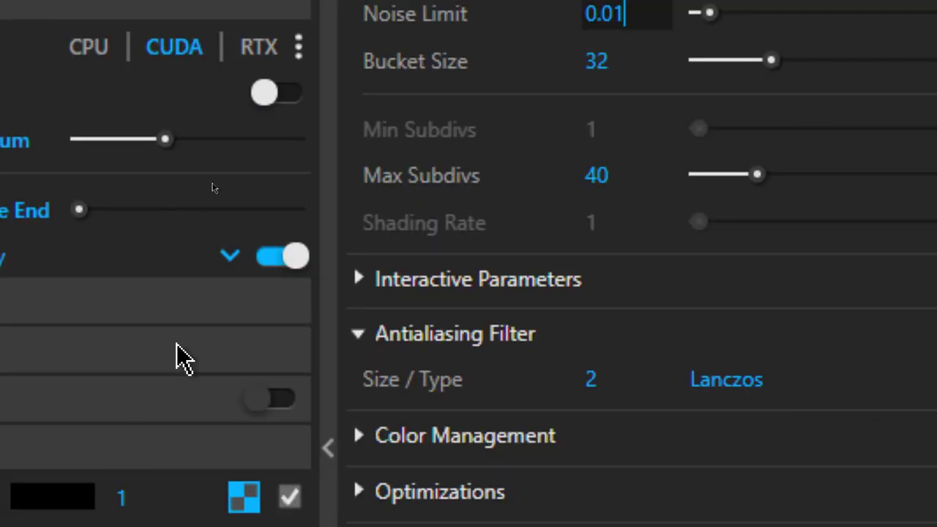
# Review the Bucket Size and Max Subdivs settings and switch the render engine to CPU.
pyautogui.click(619, 60)
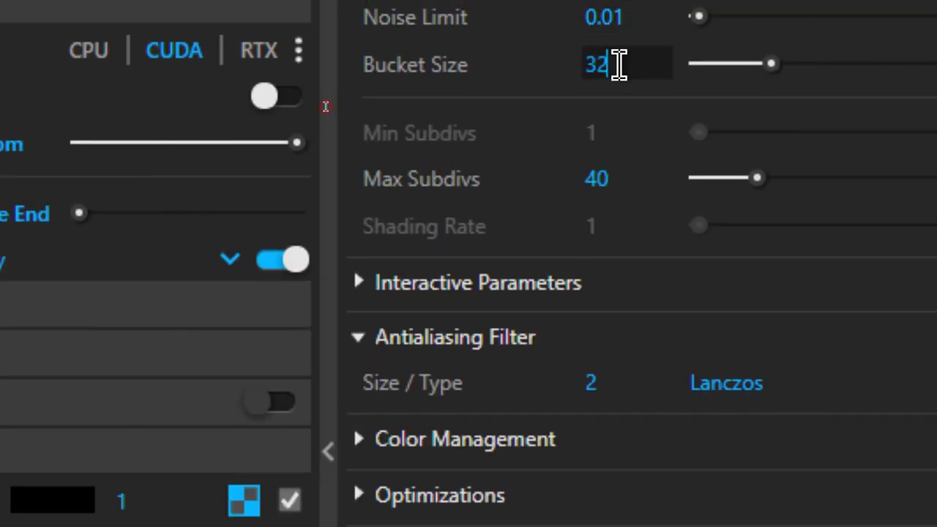
pyautogui.click(626, 179)
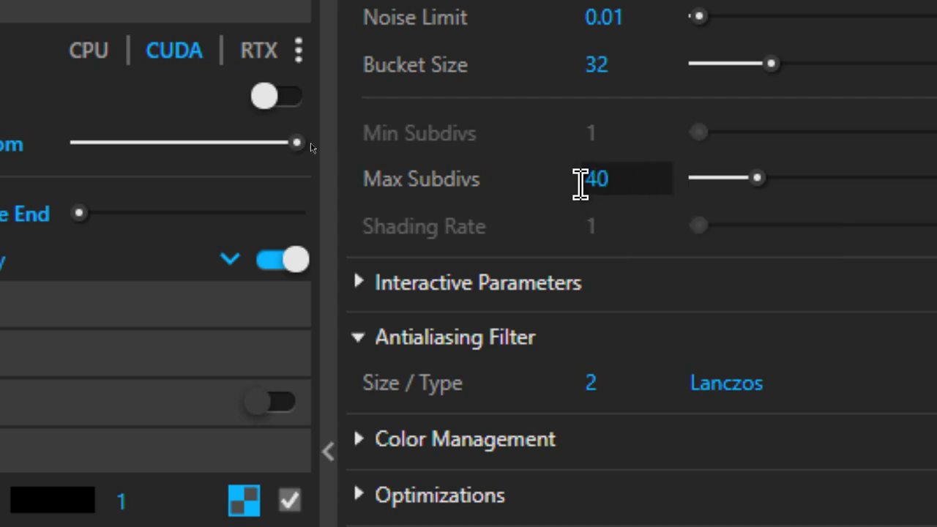
pyautogui.click(607, 175)
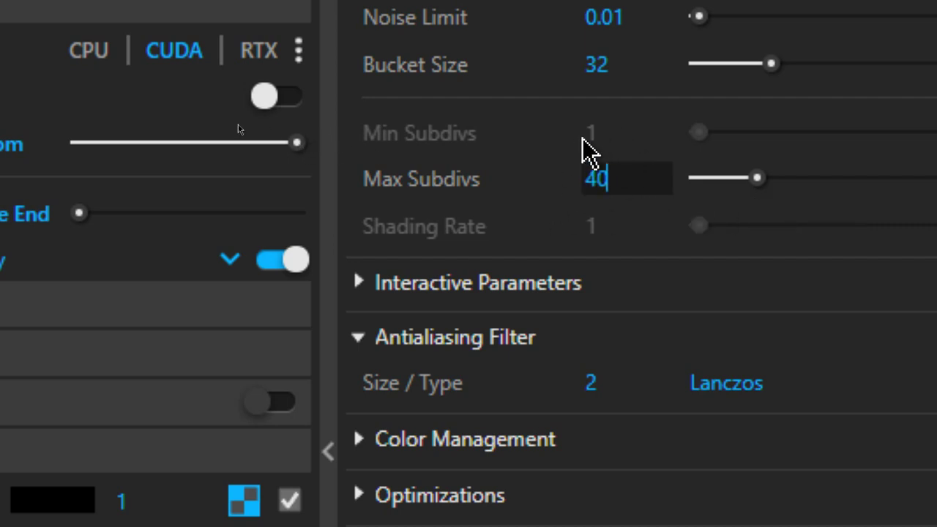
pyautogui.click(82, 55)
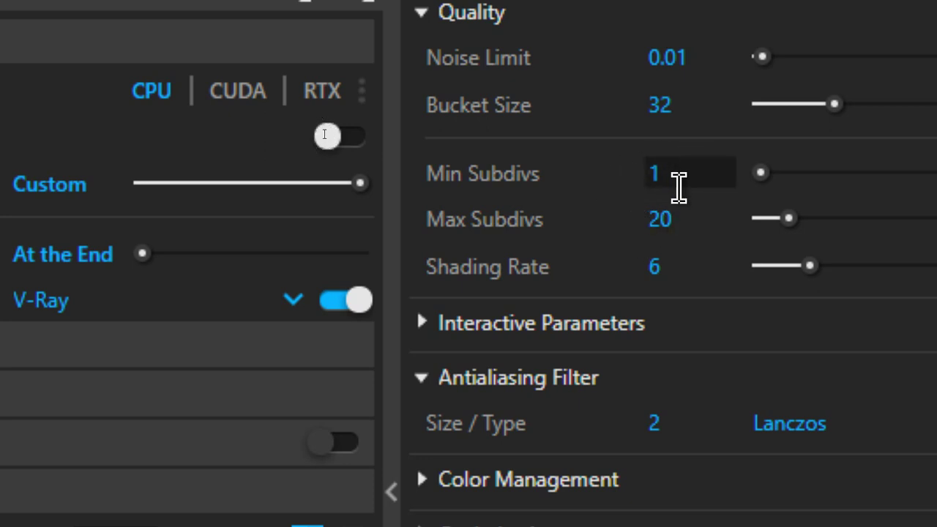
# Inspect the rendered wall at pixel level and set the antialiasing filter type to Catmull Rom.
pyautogui.scroll(-3, 698, 212)
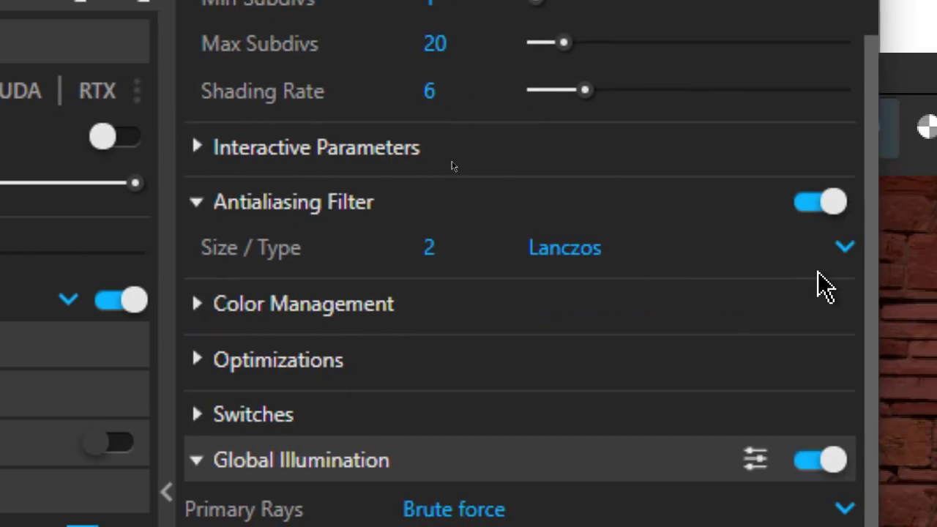
pyautogui.click(615, 265)
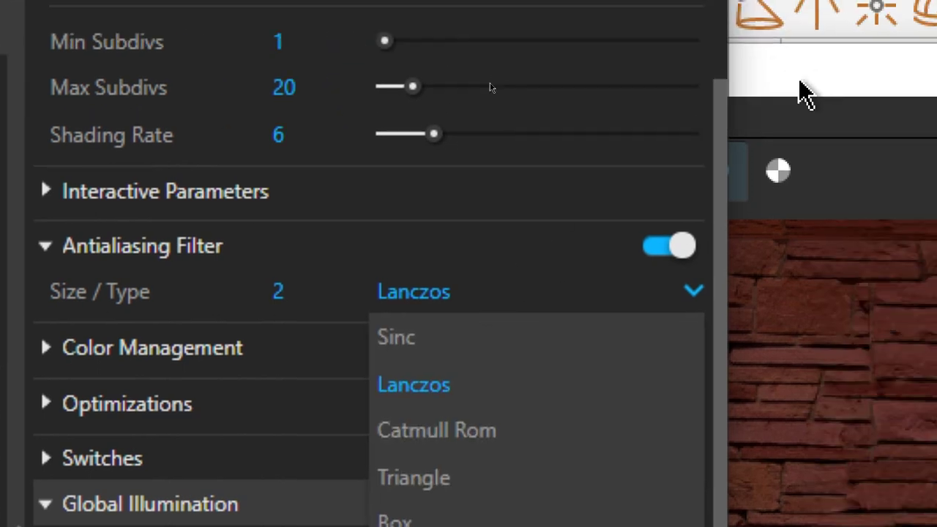
pyautogui.click(926, 48)
pyautogui.scroll(3, 345, 257)
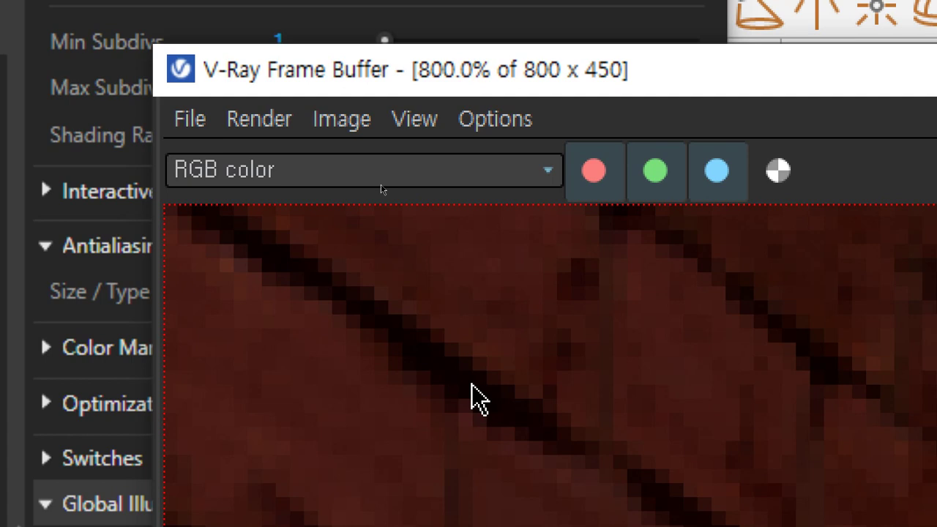
pyautogui.scroll(1, 219, 309)
pyautogui.scroll(1, 362, 236)
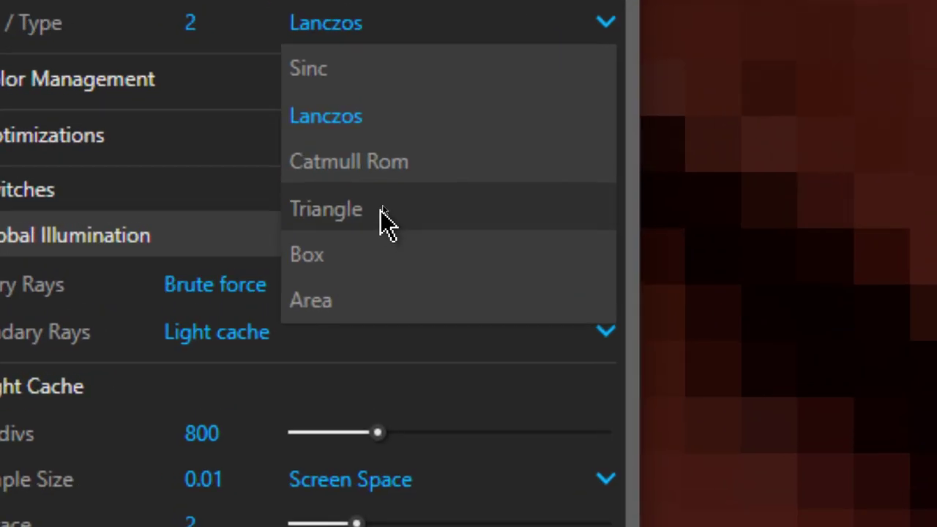
pyautogui.click(400, 172)
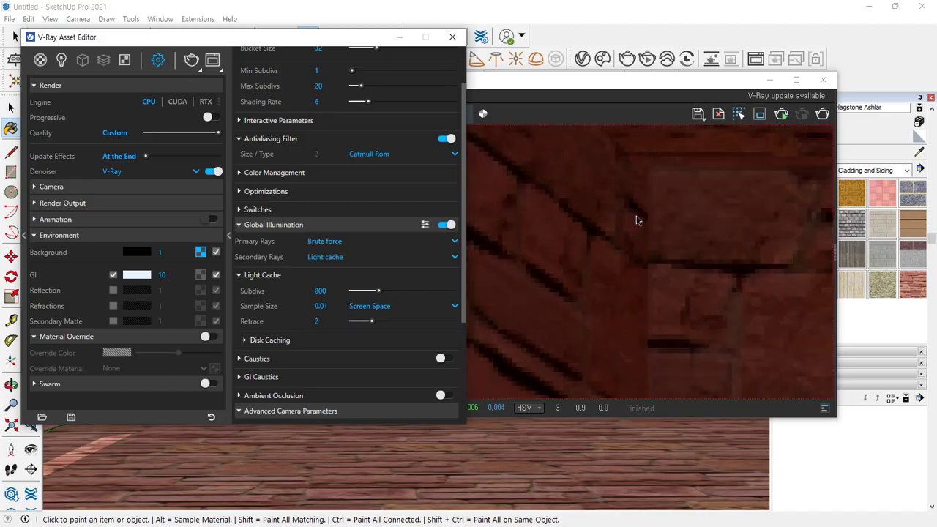
# Render the scene with the Catmull Rom filter and examine the dark stone joints near the wall corner up close.
pyautogui.click(822, 113)
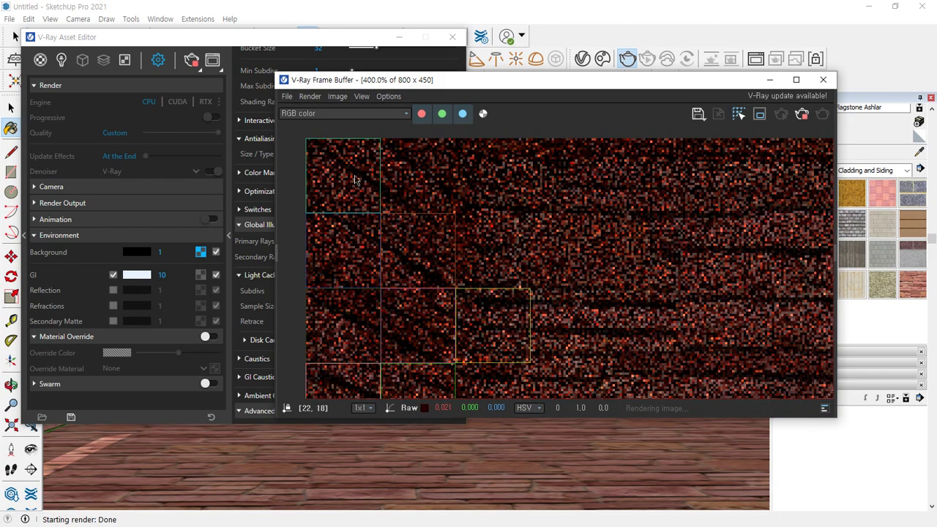
pyautogui.scroll(3, 421, 236)
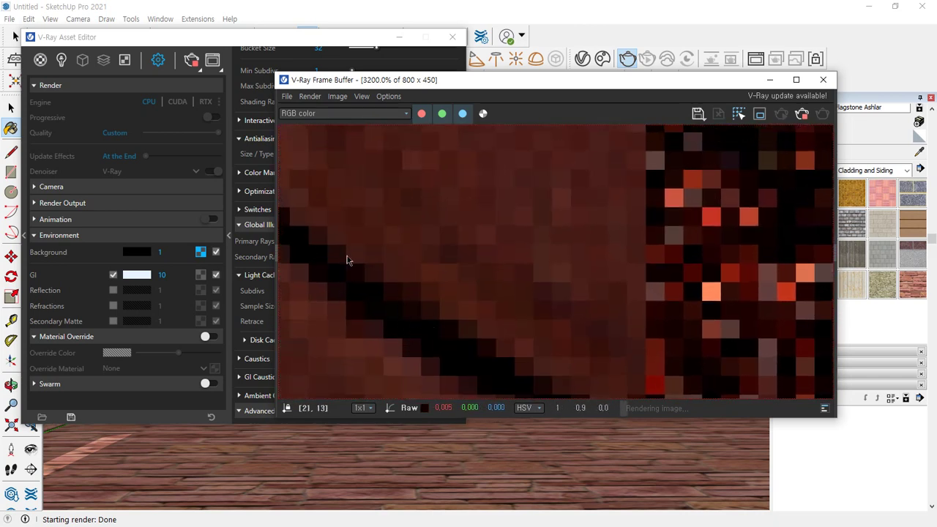
pyautogui.scroll(-2, 442, 328)
pyautogui.scroll(-2, 442, 329)
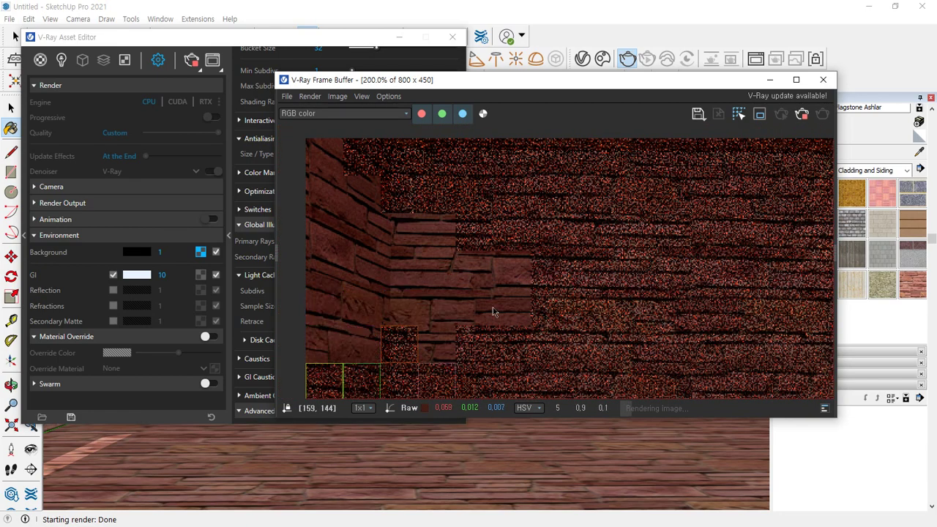
pyautogui.click(249, 36)
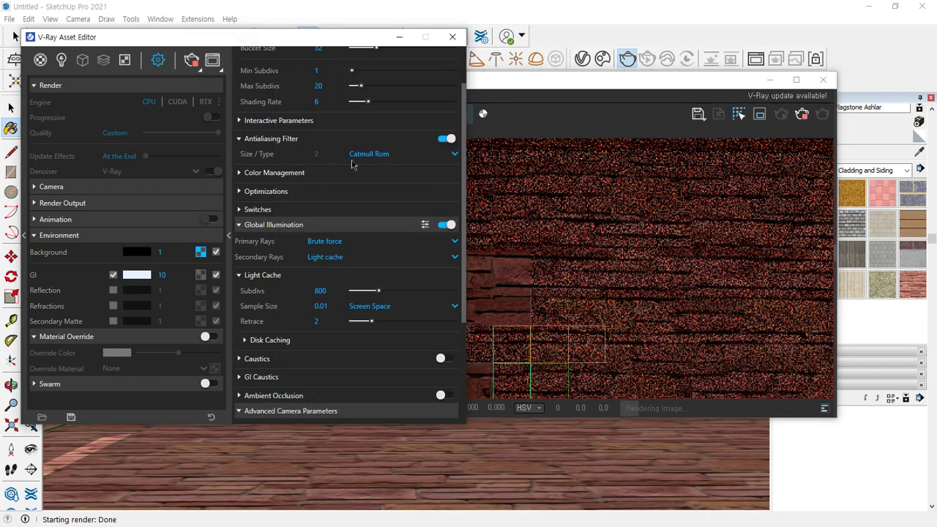
pyautogui.moveTo(547, 92); pyautogui.dragTo(597, 90)
pyautogui.scroll(5, 500, 330)
pyautogui.moveTo(450, 253); pyautogui.dragTo(765, 329, button='middle')
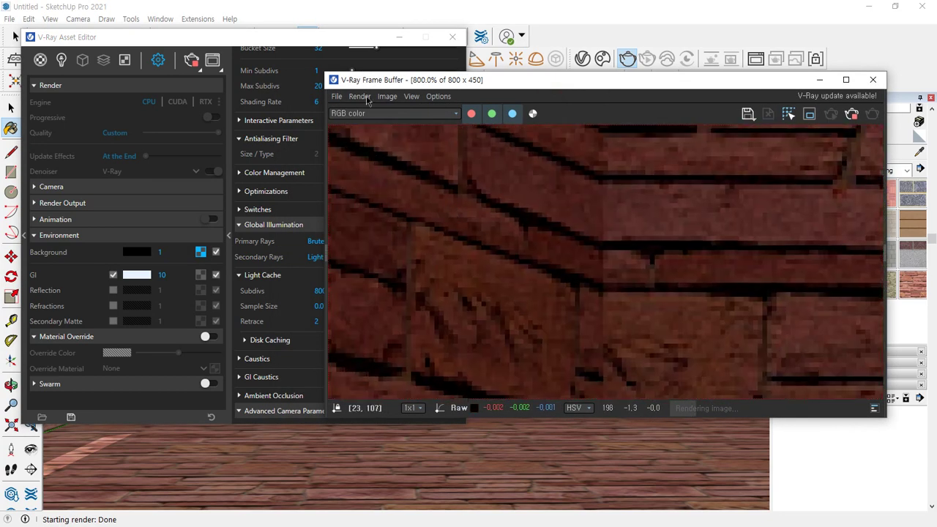
# Move the V-Ray Asset Editor clear of the render and look over the available antialiasing filter types.
pyautogui.moveTo(349, 36); pyautogui.dragTo(272, 37)
pyautogui.click(324, 156)
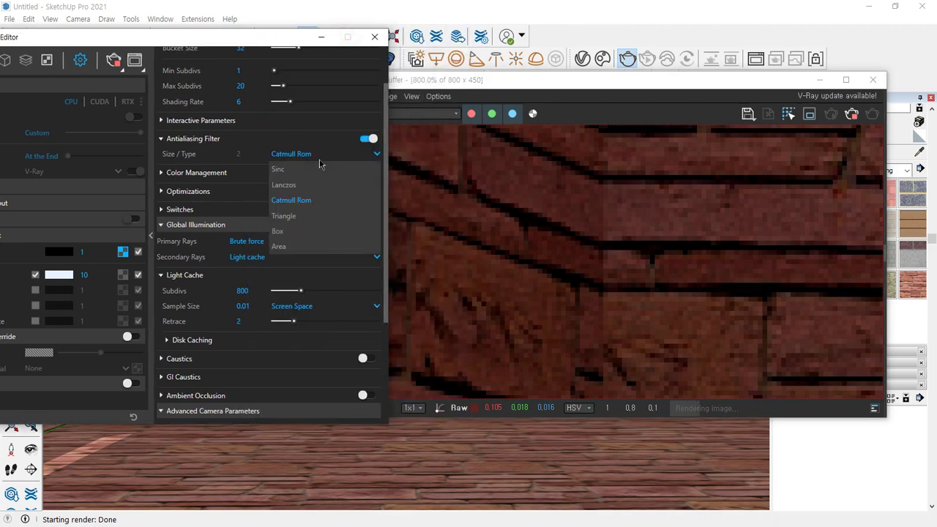
pyautogui.moveTo(286, 42); pyautogui.dragTo(259, 35)
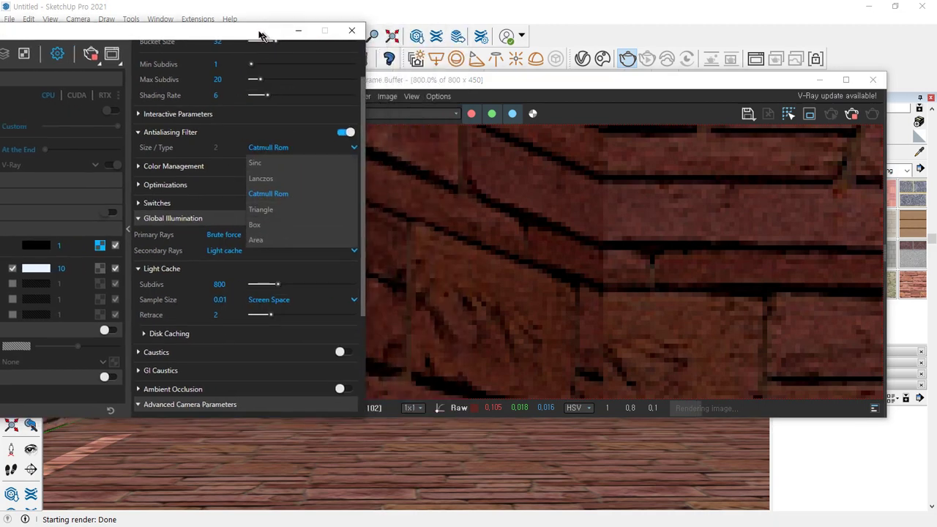
pyautogui.click(288, 128)
pyautogui.click(288, 129)
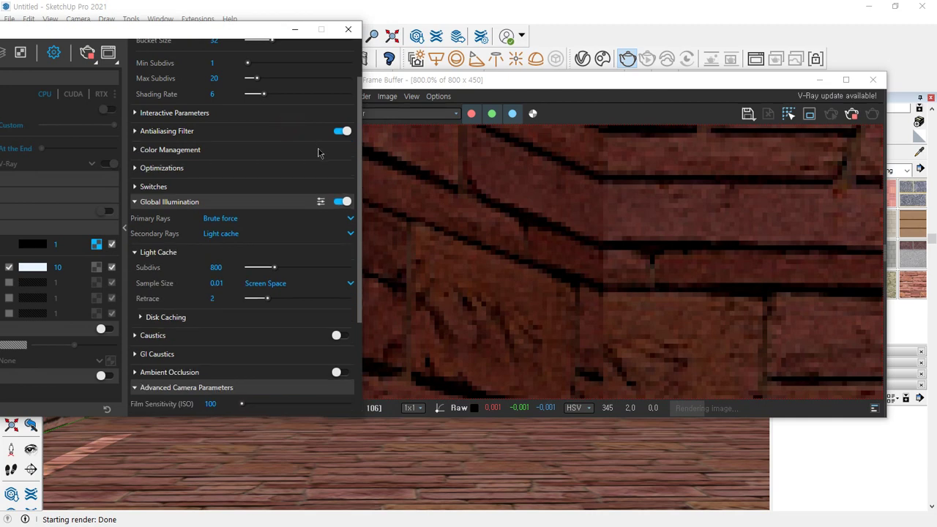
pyautogui.click(255, 136)
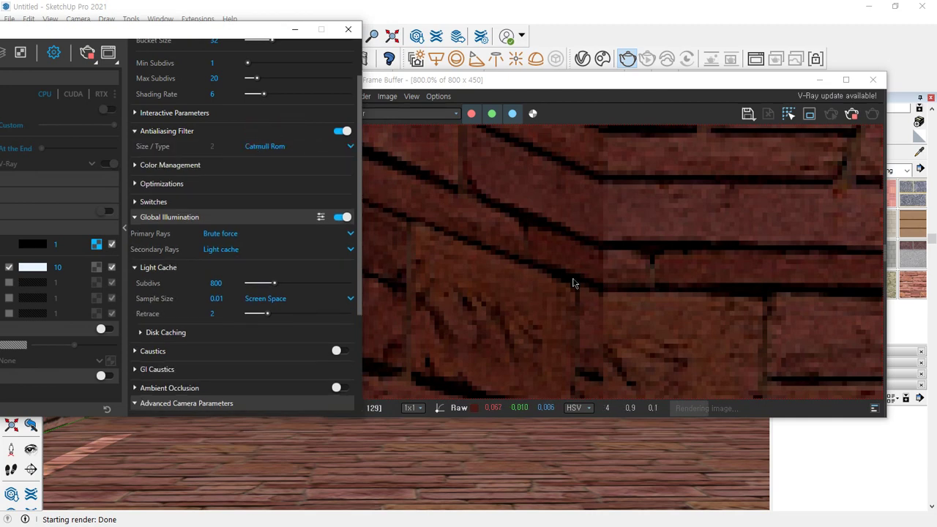
# Stop the render, enable region rendering and mark a region of about 38 × 35 pixels beside the wall corner.
pyautogui.click(472, 211)
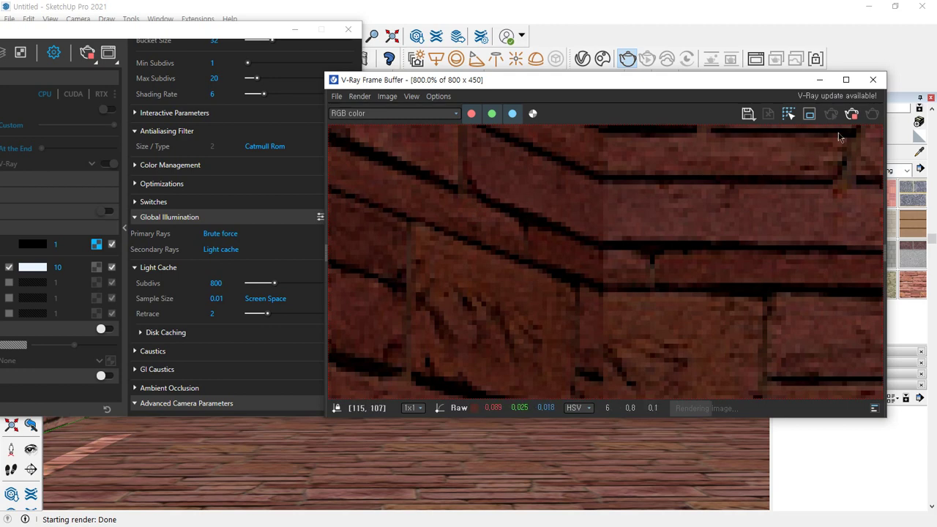
pyautogui.click(809, 114)
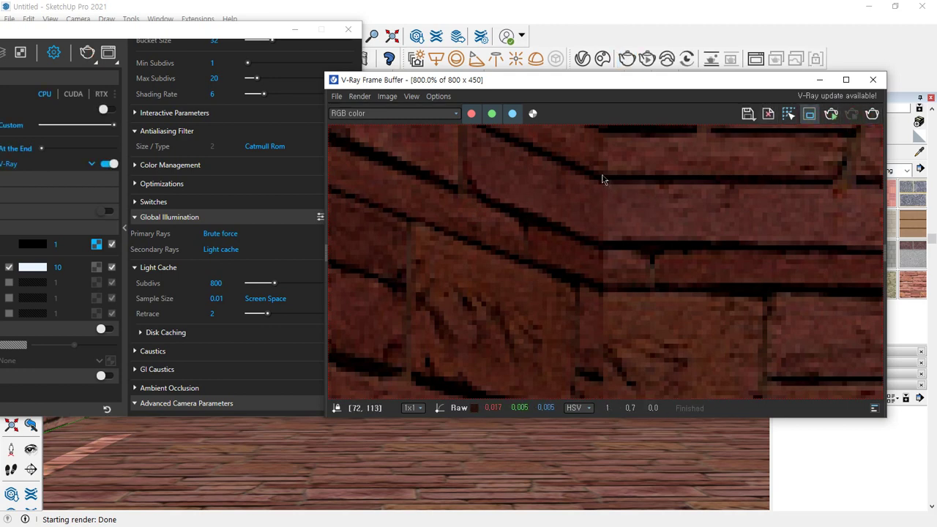
pyautogui.moveTo(604, 170)
pyautogui.mouseDown()
pyautogui.moveTo(462, 271)
pyautogui.moveTo(425, 335)
pyautogui.mouseUp()
# Set the antialiasing filter type to Lanczos and render the marked region.
pyautogui.click(282, 147)
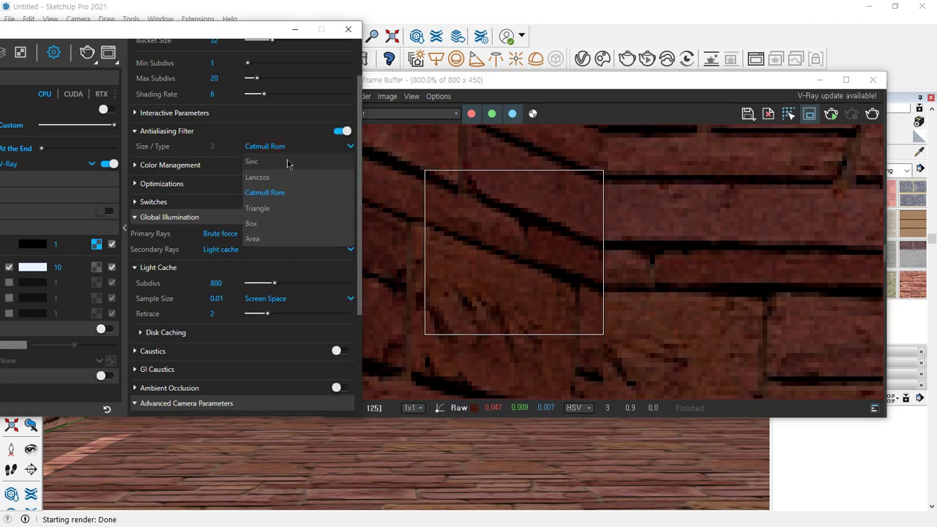
pyautogui.click(288, 177)
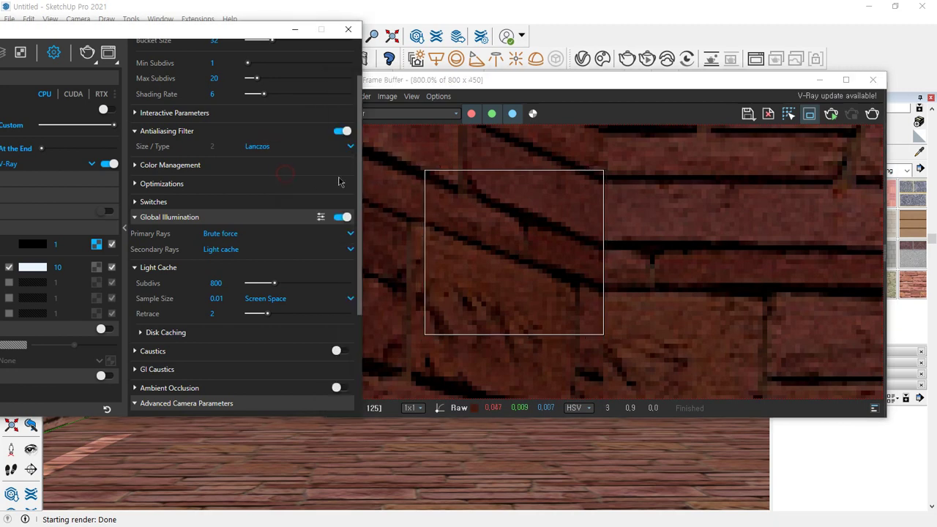
pyautogui.click(872, 114)
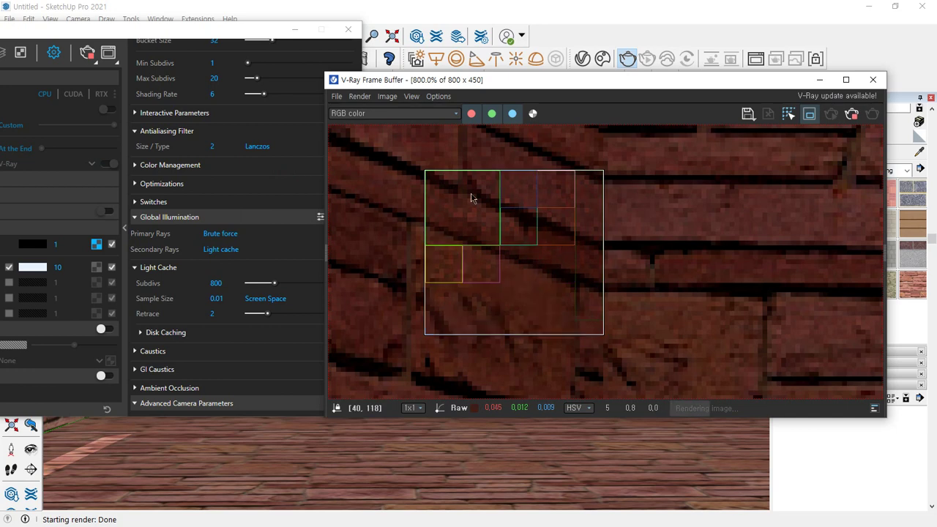
pyautogui.scroll(1, 472, 201)
pyautogui.scroll(-1, 508, 221)
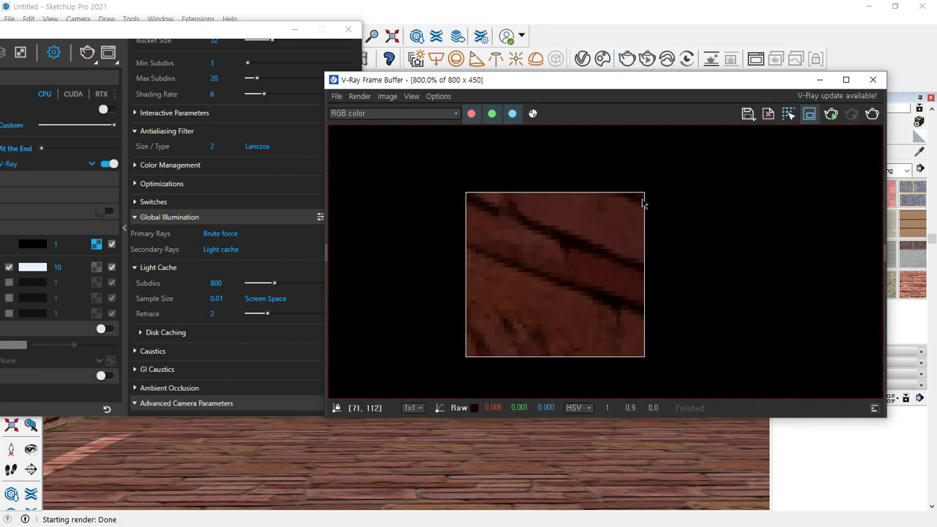
# Shift the render region onto the adjacent wall area, render it with the Catmull Rom filter and compare both patches up close.
pyautogui.moveTo(551, 271); pyautogui.dragTo(360, 272)
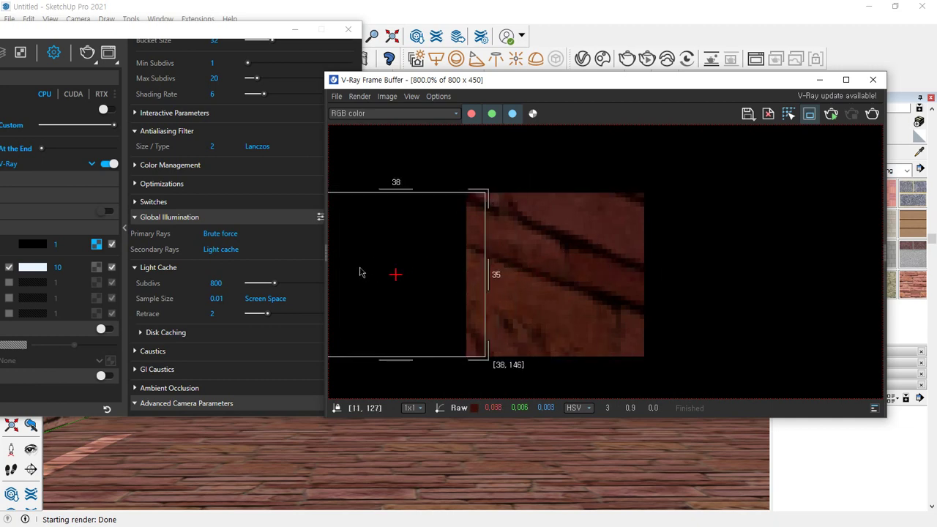
pyautogui.click(278, 149)
pyautogui.click(283, 192)
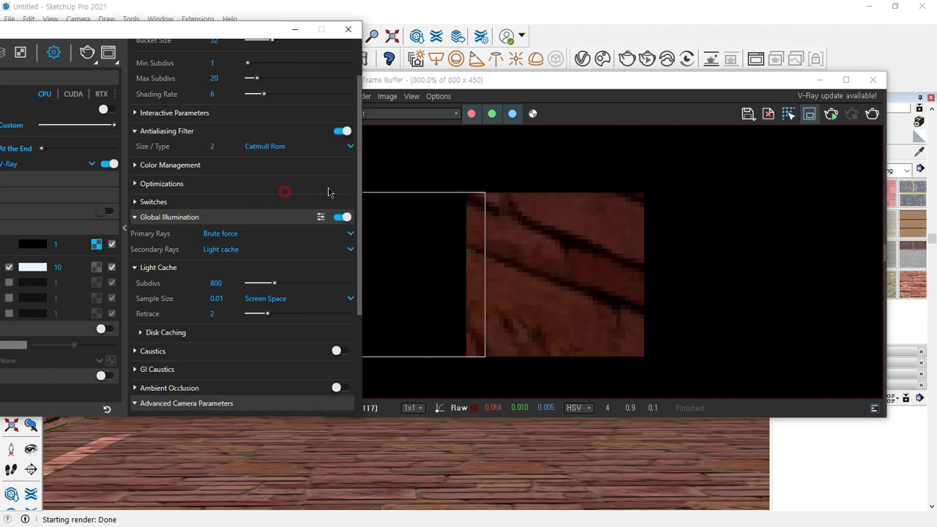
pyautogui.click(872, 113)
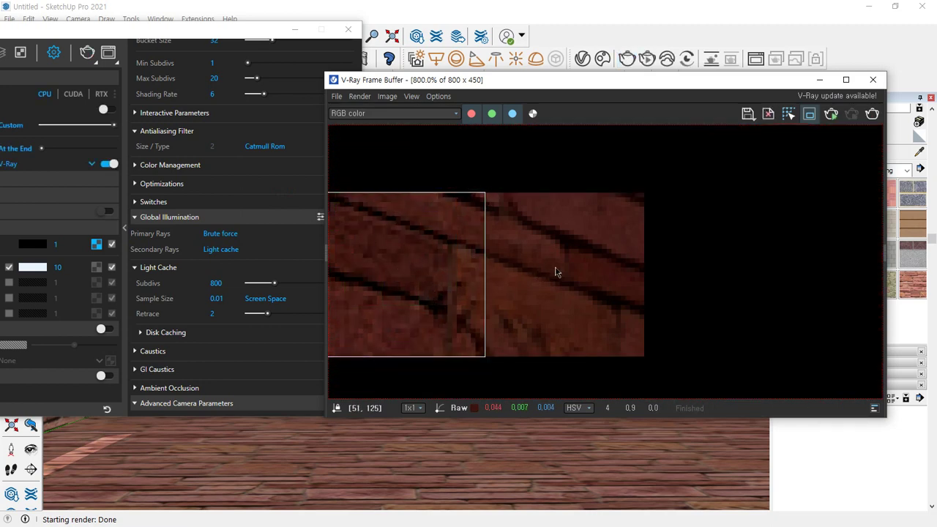
pyautogui.scroll(1, 488, 276)
pyautogui.moveTo(551, 286); pyautogui.dragTo(676, 295, button='middle')
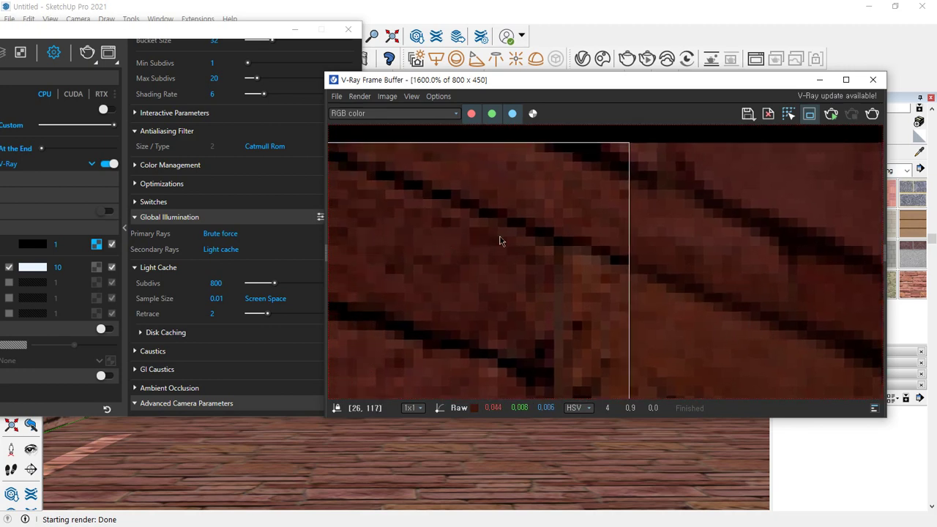
pyautogui.scroll(-1, 502, 234)
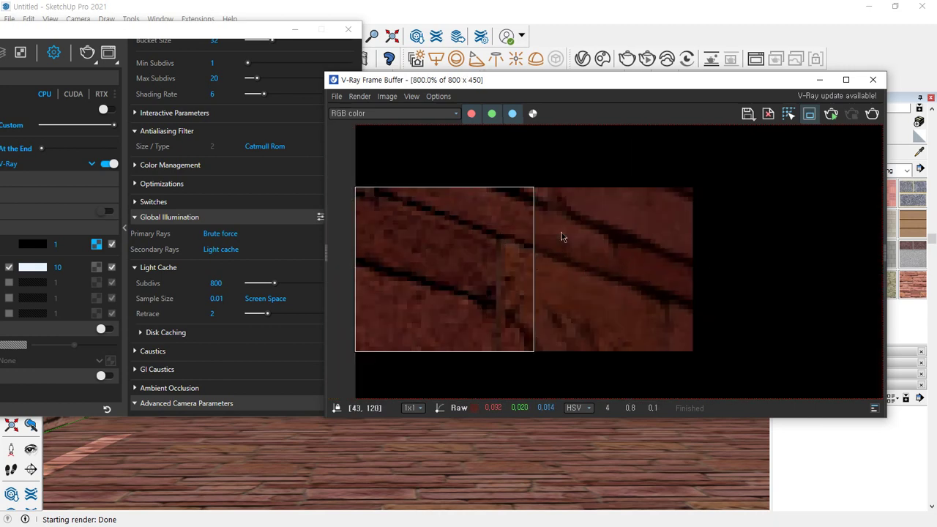
# Set the Global Illumination primary rays to Irradiance map and bring its parameters into view.
pyautogui.click(204, 28)
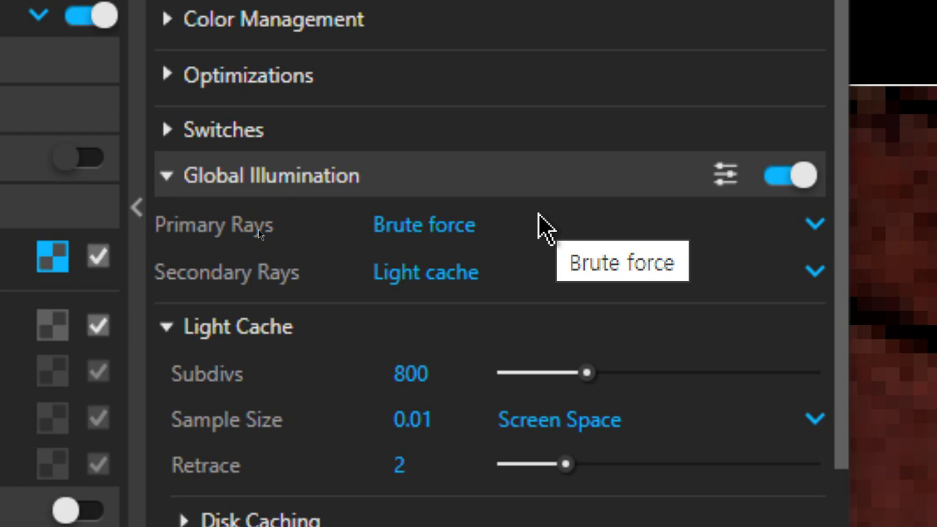
pyautogui.click(538, 218)
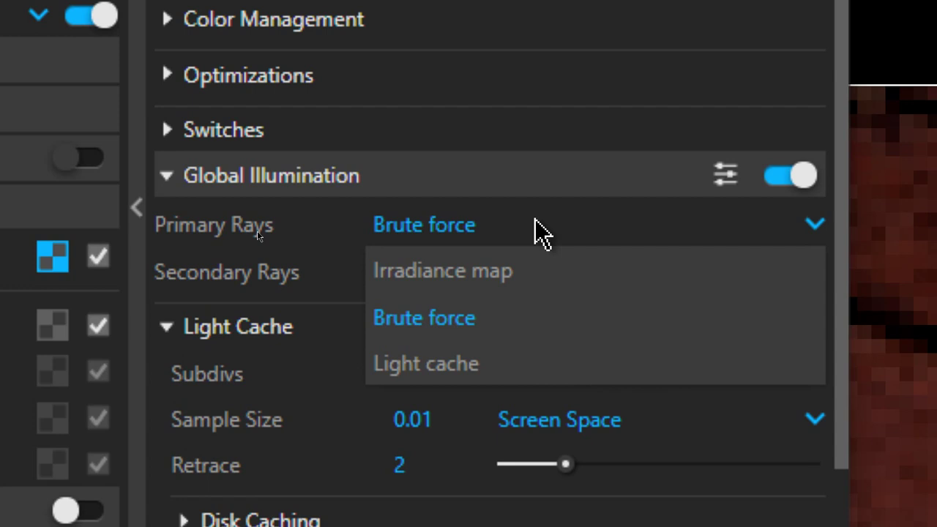
pyautogui.click(513, 286)
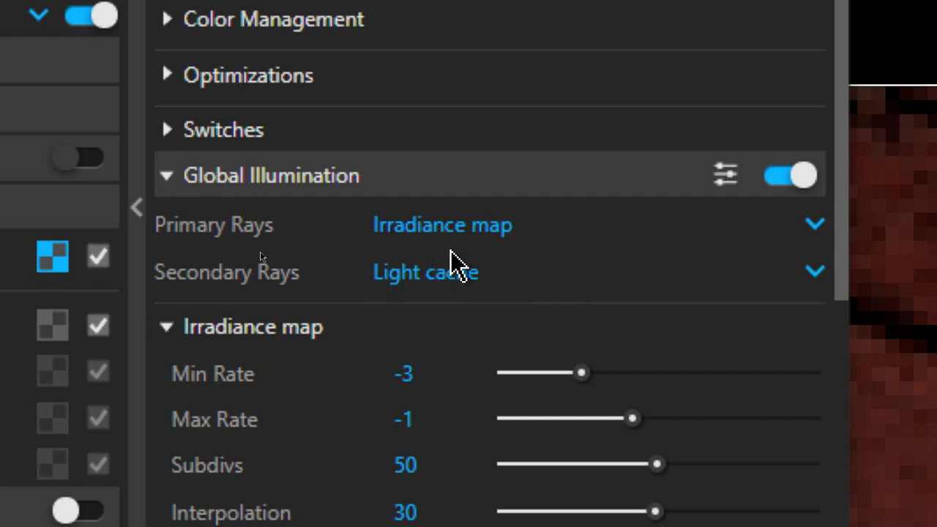
pyautogui.scroll(-2, 710, 328)
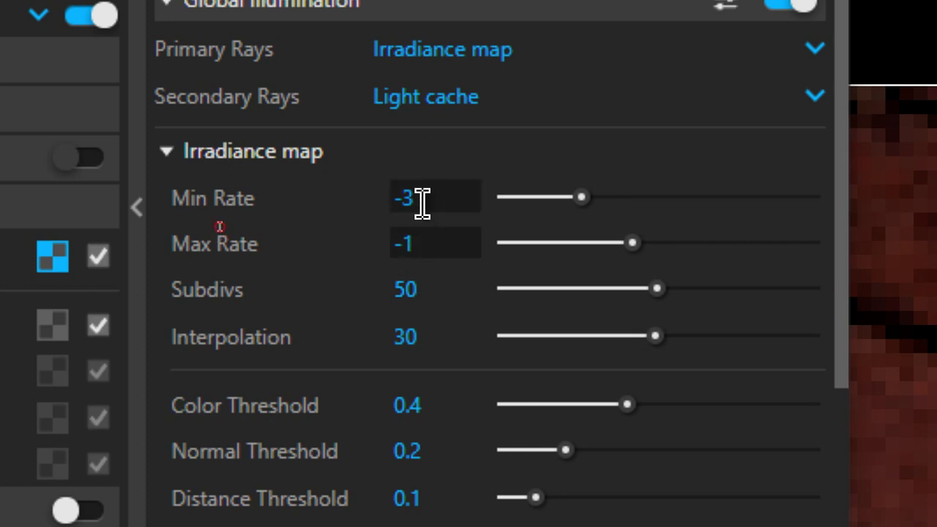
# Set the render quality preset to High+ and examine how it affects the irradiance map's Min Rate and Max Rate.
pyautogui.click(425, 240)
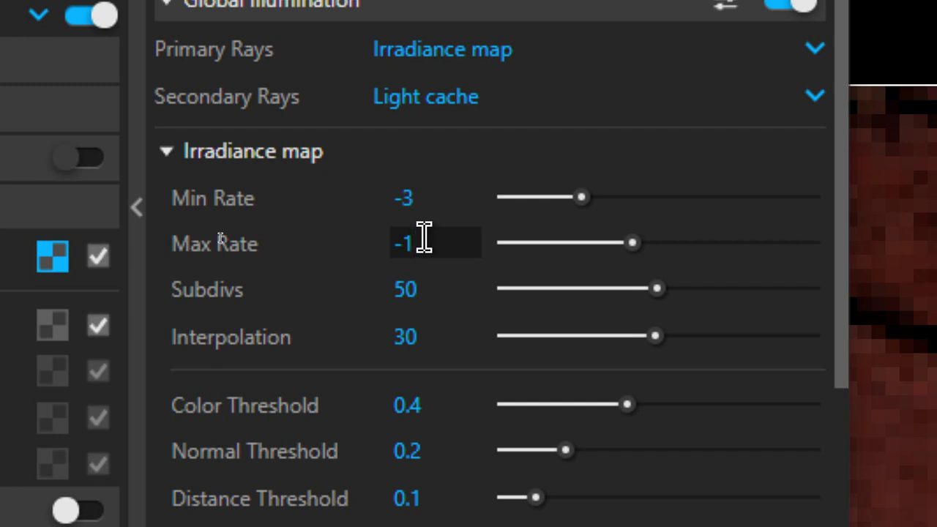
pyautogui.click(424, 198)
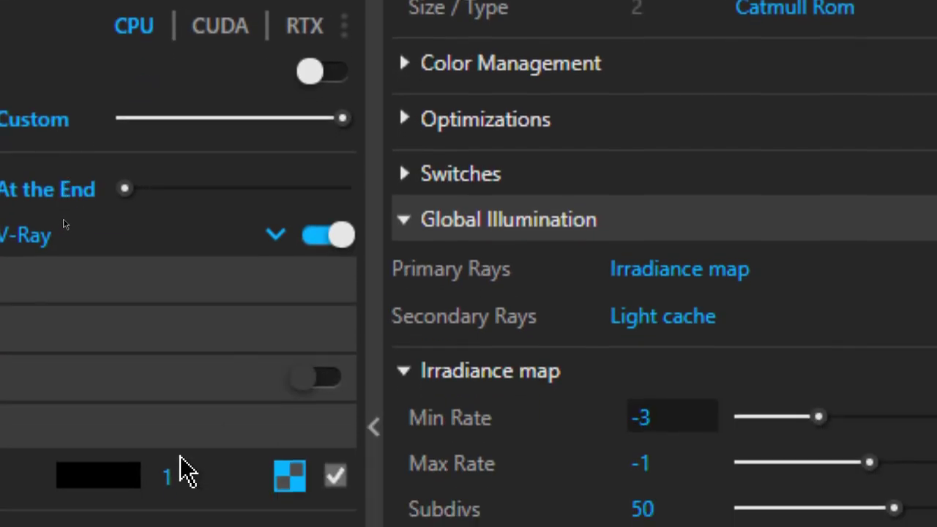
pyautogui.click(257, 119)
pyautogui.moveTo(258, 118); pyautogui.dragTo(333, 119)
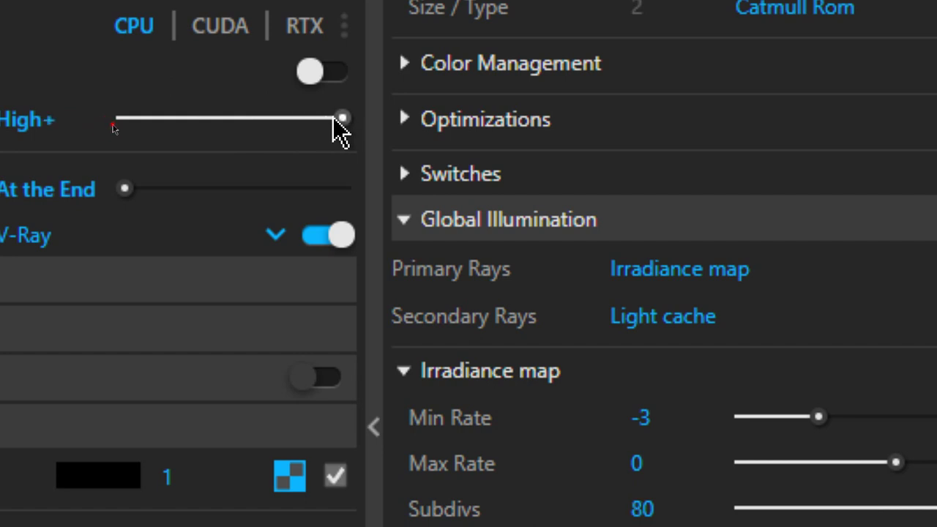
pyautogui.click(658, 459)
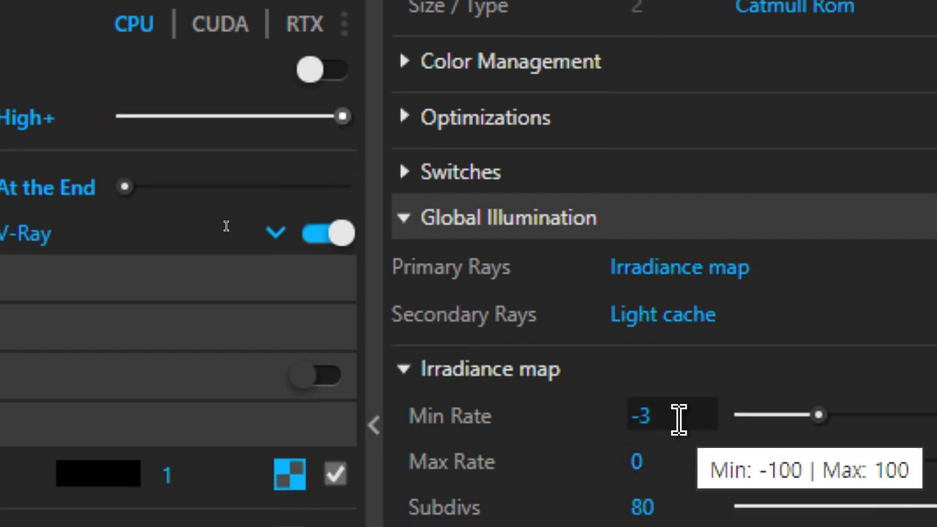
pyautogui.moveTo(228, 117); pyautogui.dragTo(403, 125)
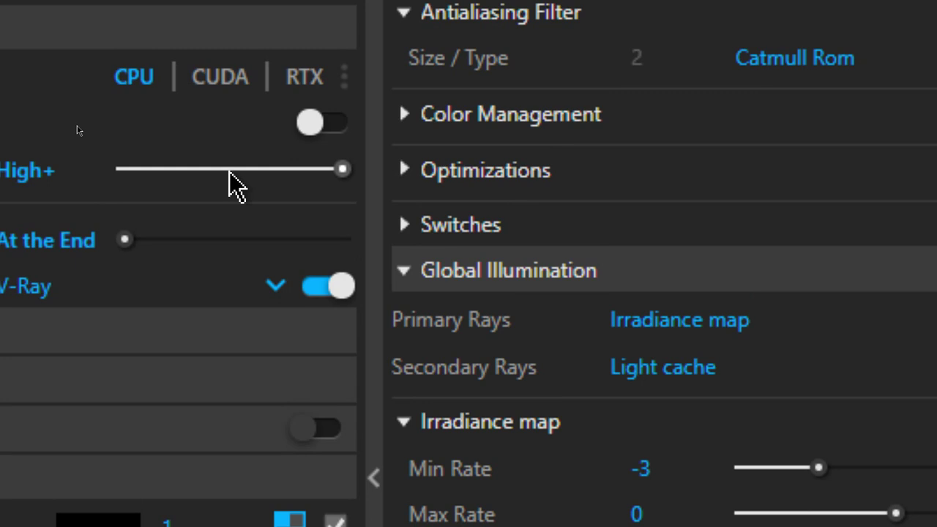
# Set the render quality preset to Medium and the noise limit to 0.01.
pyautogui.click(229, 171)
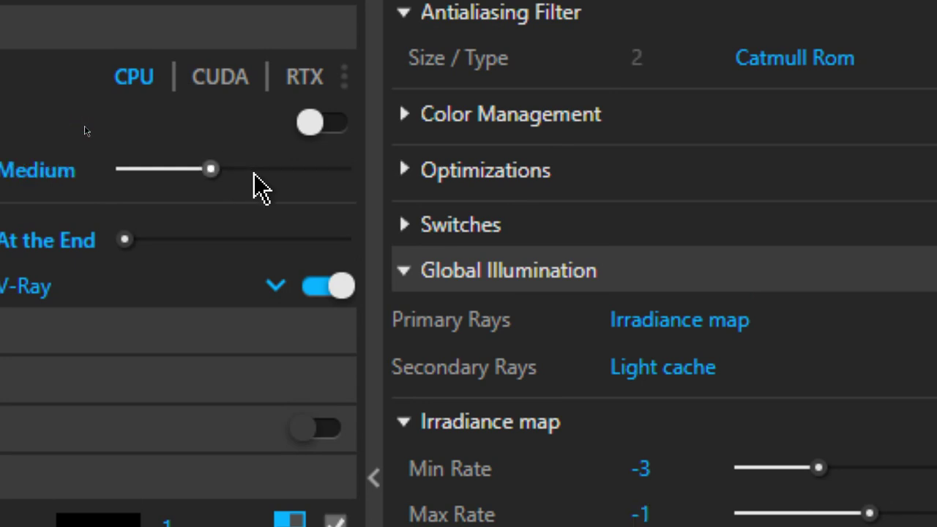
pyautogui.scroll(5, 658, 372)
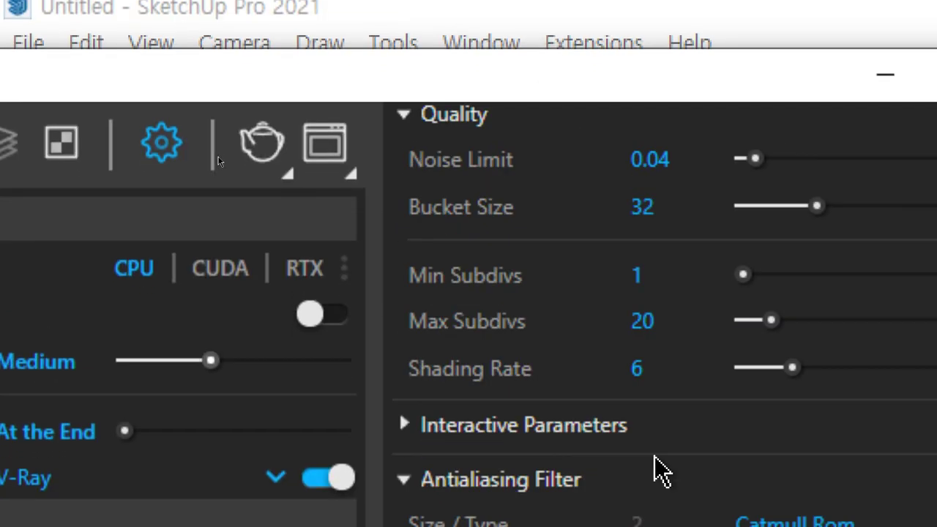
pyautogui.click(686, 228)
pyautogui.press('BackSpace')
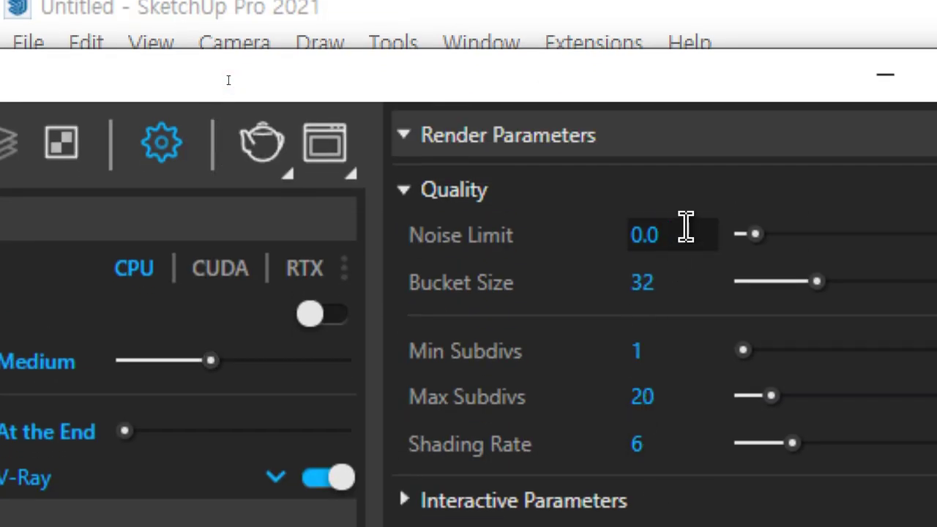
pyautogui.write('1')
pyautogui.press('Return')
# Set the irradiance map's Max Rate to 0.
pyautogui.scroll(-5, 629, 452)
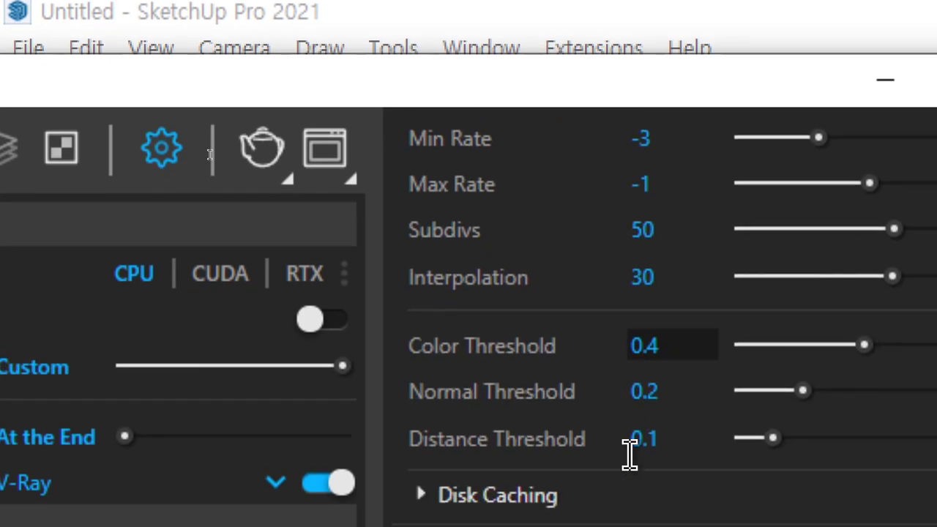
pyautogui.scroll(3, 660, 345)
pyautogui.click(661, 356)
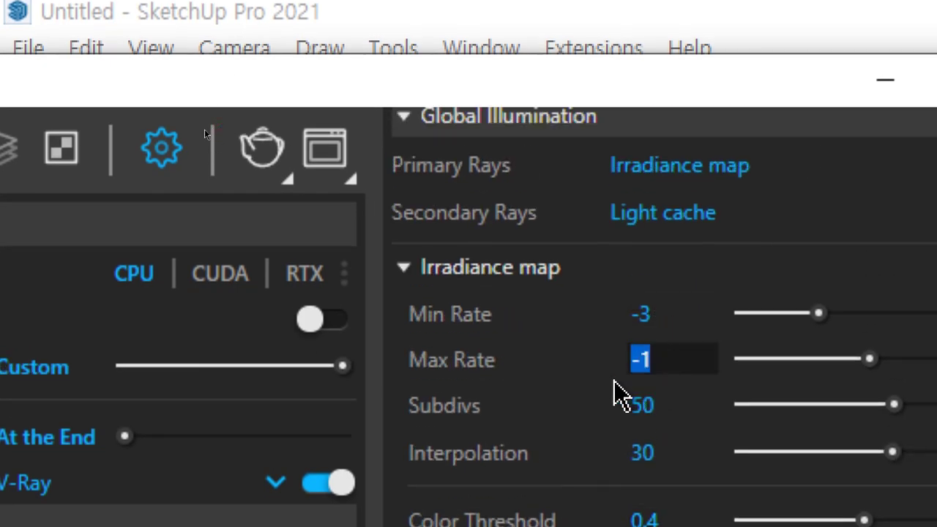
pyautogui.write('0')
pyautogui.press('Return')
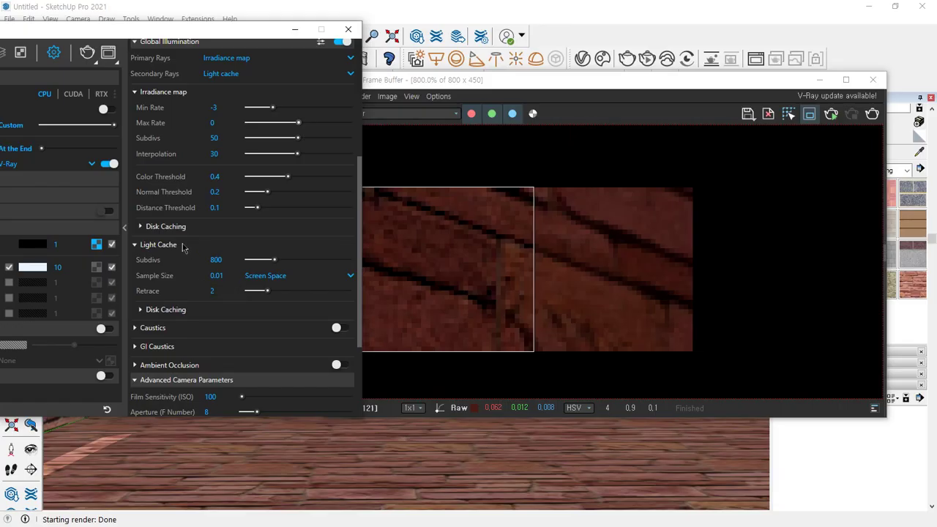
# Enable Ambient Occlusion and expand its radius and occlusion amount parameters.
pyautogui.scroll(-3, 643, 306)
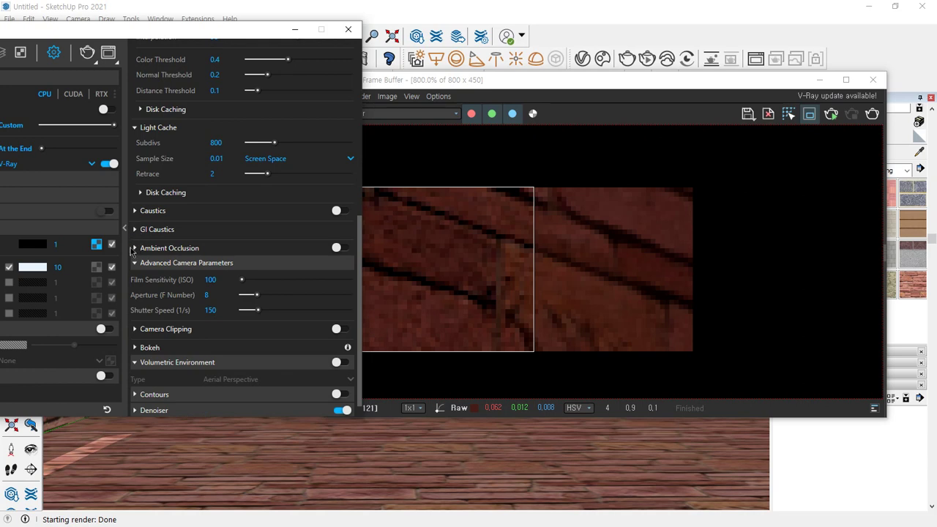
pyautogui.click(336, 248)
pyautogui.click(167, 247)
pyautogui.scroll(-1, 183, 245)
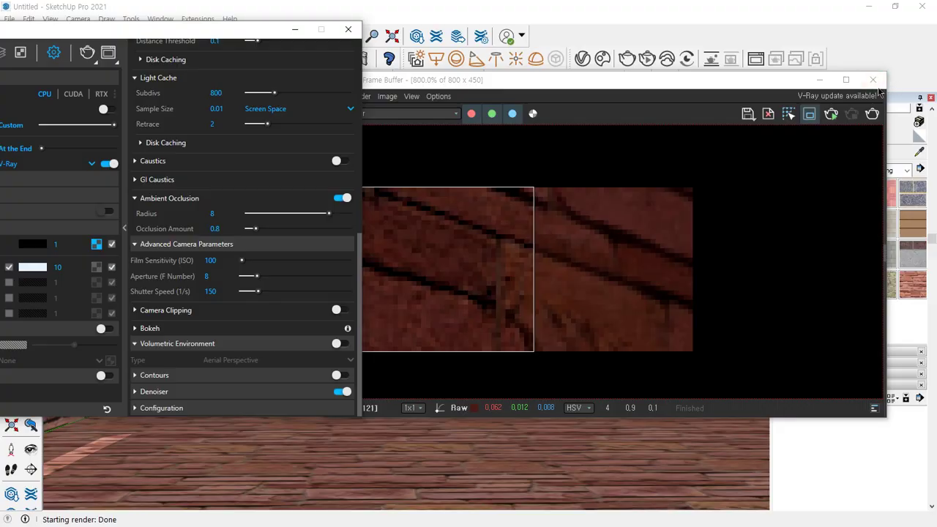
# Close the render and settings windows and draw a rectangle on the floor near the wall corner.
pyautogui.click(872, 79)
pyautogui.click(348, 29)
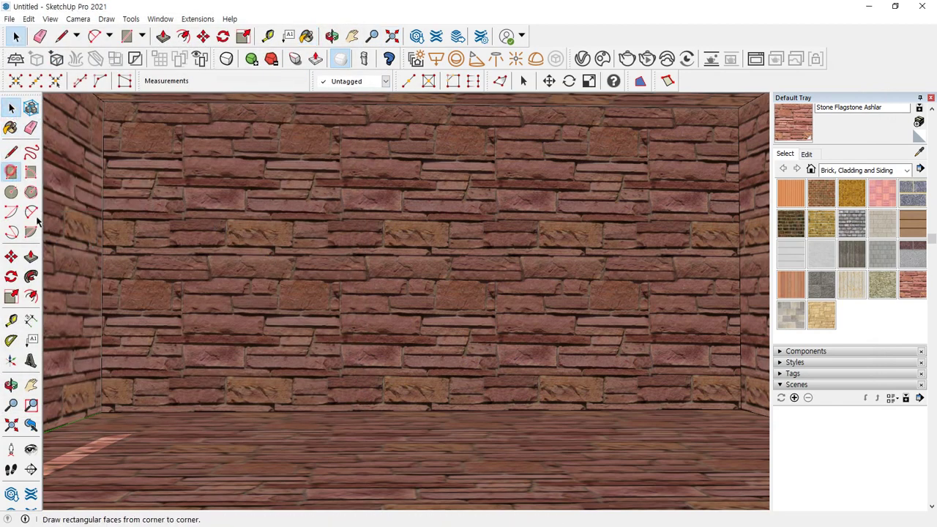
pyautogui.click(11, 171)
pyautogui.click(112, 437)
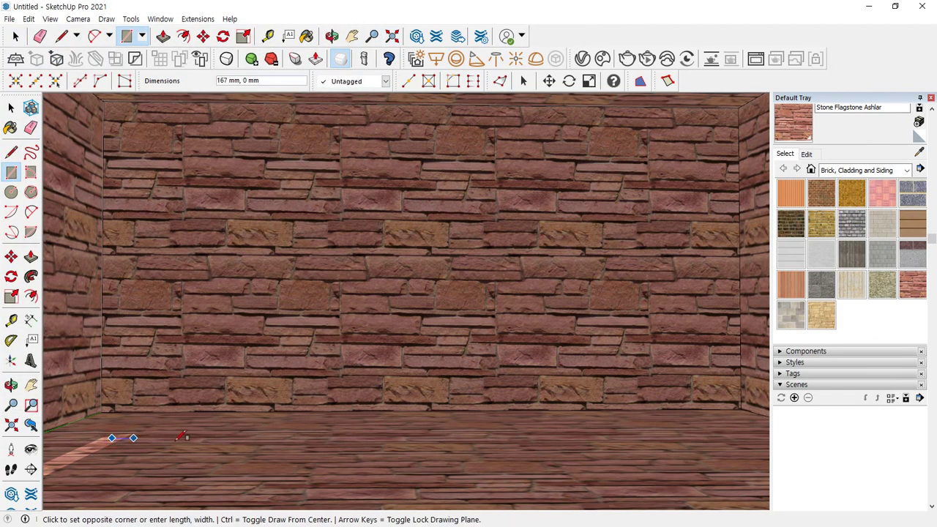
pyautogui.click(206, 415)
# Push/Pull the floor rectangle up about 431 mm into a box and frame its corner in the view.
pyautogui.scroll(3, 163, 429)
pyautogui.press('p')
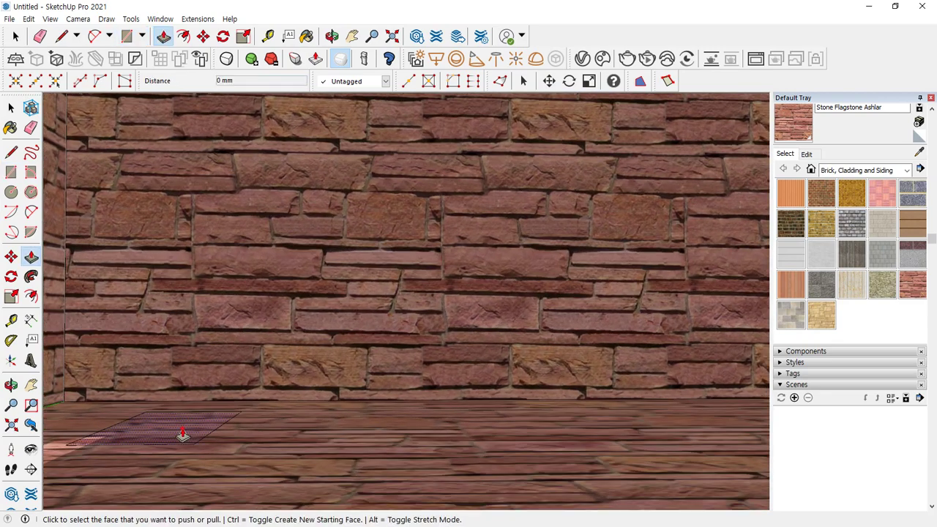
pyautogui.click(183, 434)
pyautogui.click(175, 322)
pyautogui.moveTo(205, 334); pyautogui.dragTo(260, 385, button='middle')
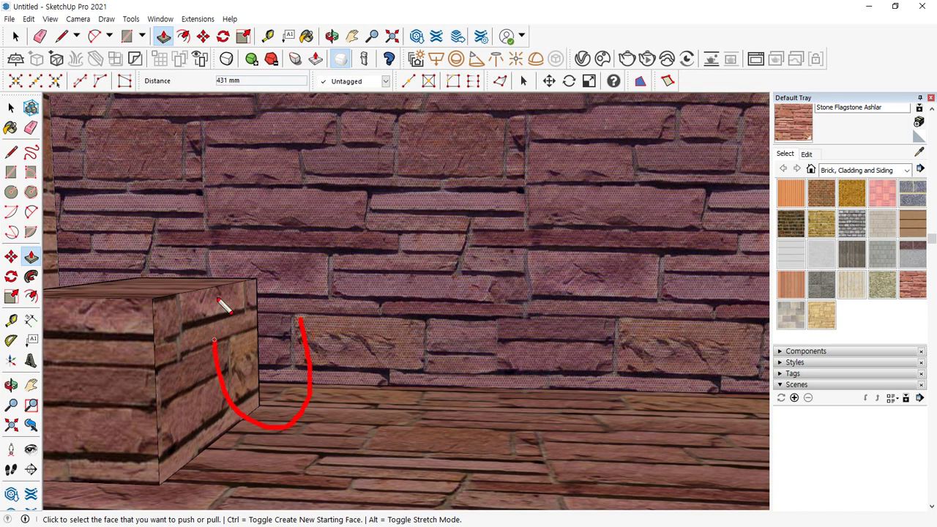
# Turn off region rendering and render the full view with the stone box at 100% zoom.
pyautogui.click(627, 60)
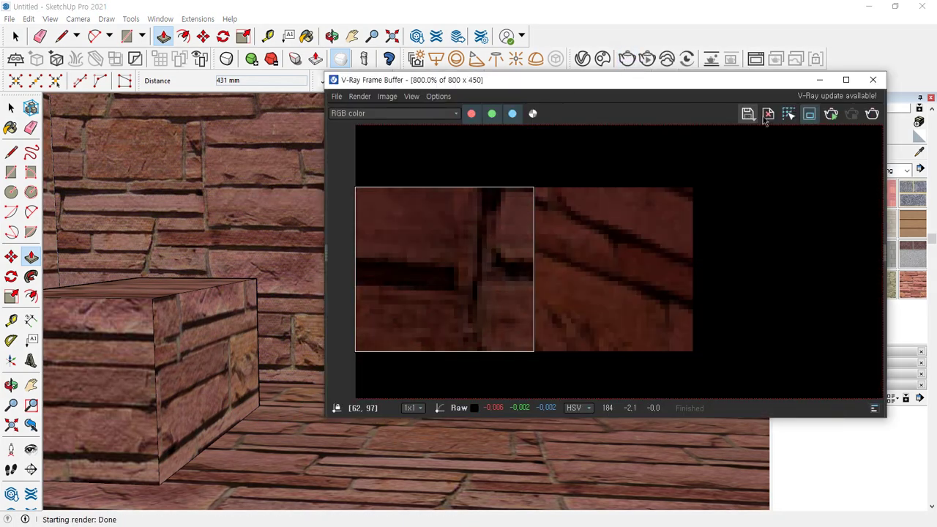
pyautogui.click(810, 115)
pyautogui.click(871, 115)
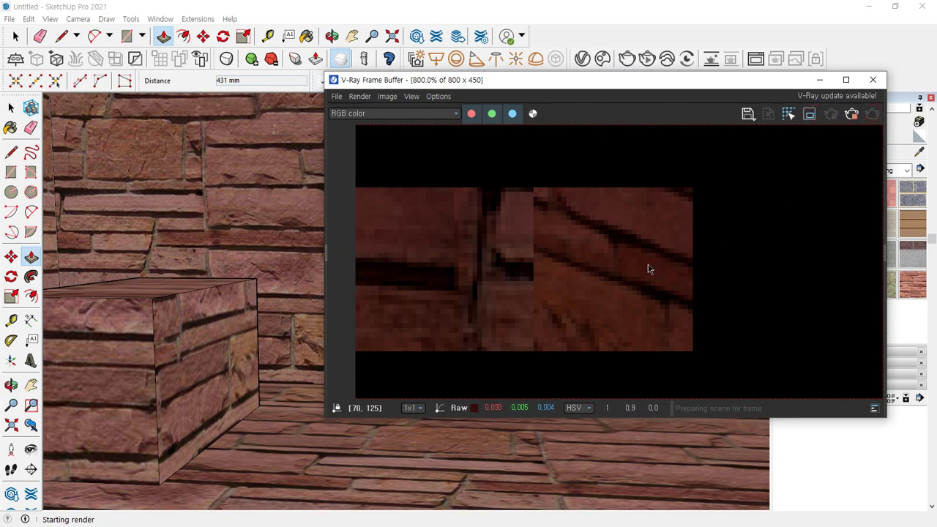
pyautogui.scroll(-1, 646, 266)
pyautogui.scroll(-2, 645, 268)
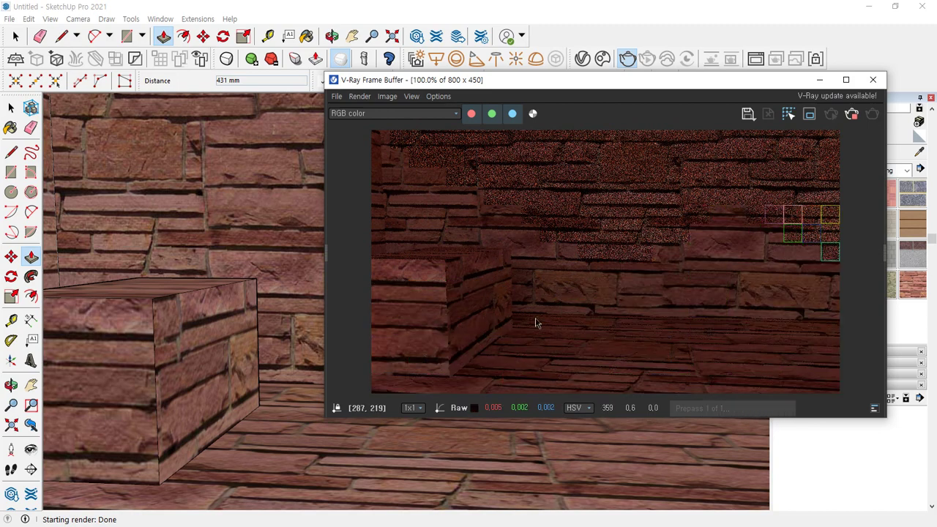
# Set the Ambient Occlusion amount to 2.4 and move the frame buffer clear of the settings.
pyautogui.click(583, 58)
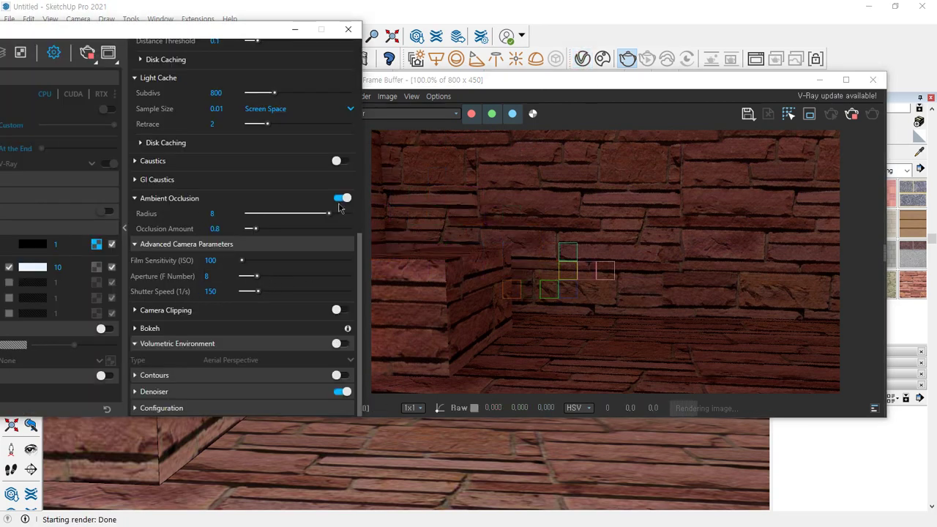
pyautogui.moveTo(256, 229); pyautogui.dragTo(272, 229)
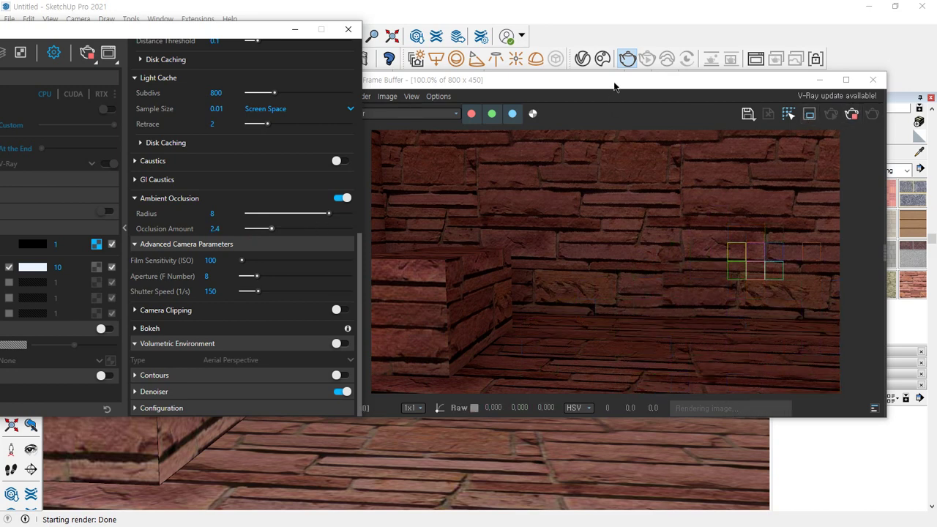
pyautogui.moveTo(613, 87); pyautogui.dragTo(636, 84)
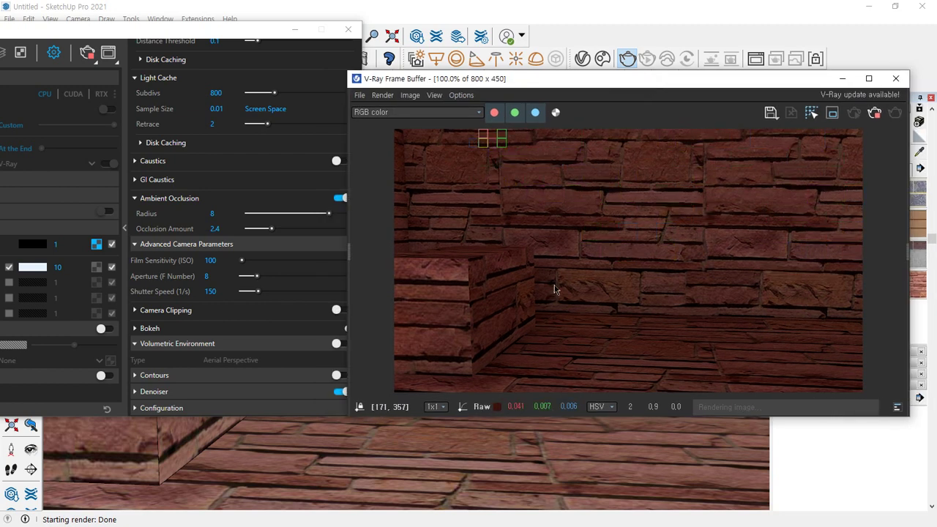
# Enable region rendering, enlarge the region to about 340 × 339 pixels around the box and render it.
pyautogui.click(832, 113)
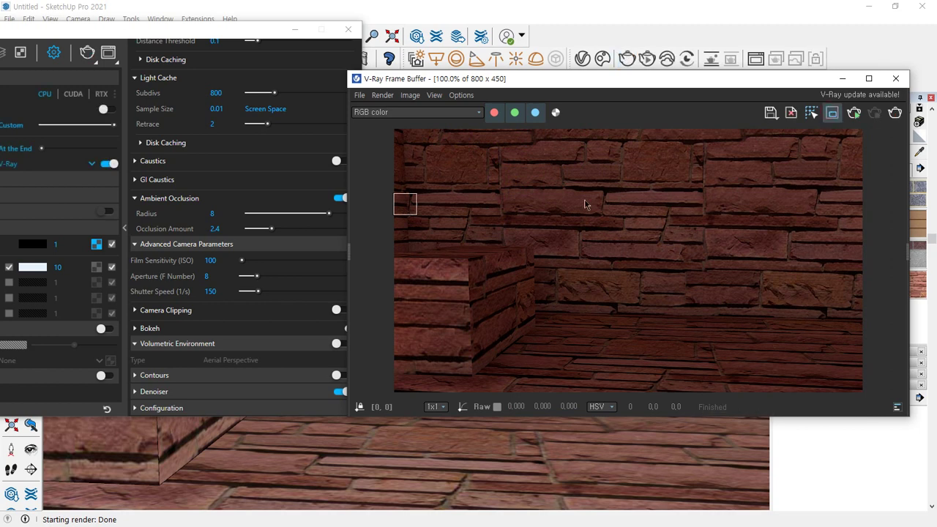
pyautogui.moveTo(416, 219); pyautogui.dragTo(595, 397)
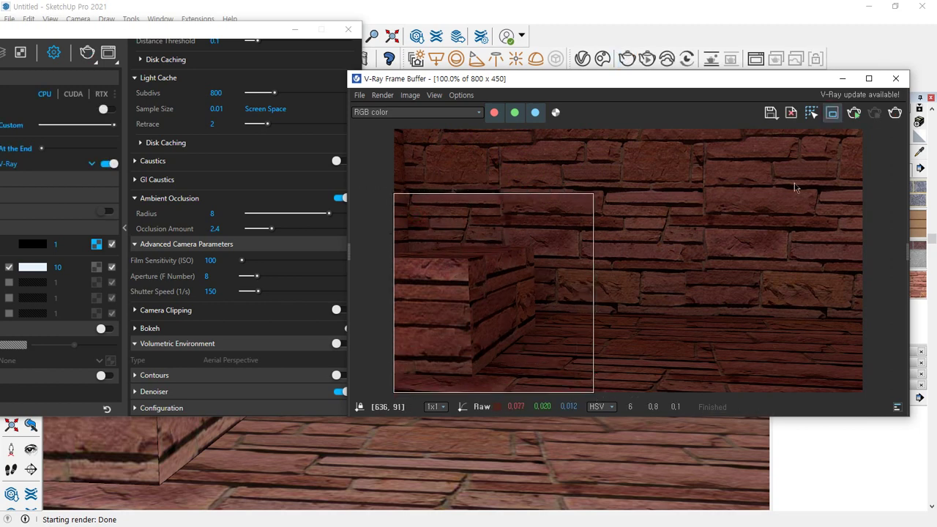
pyautogui.click(894, 112)
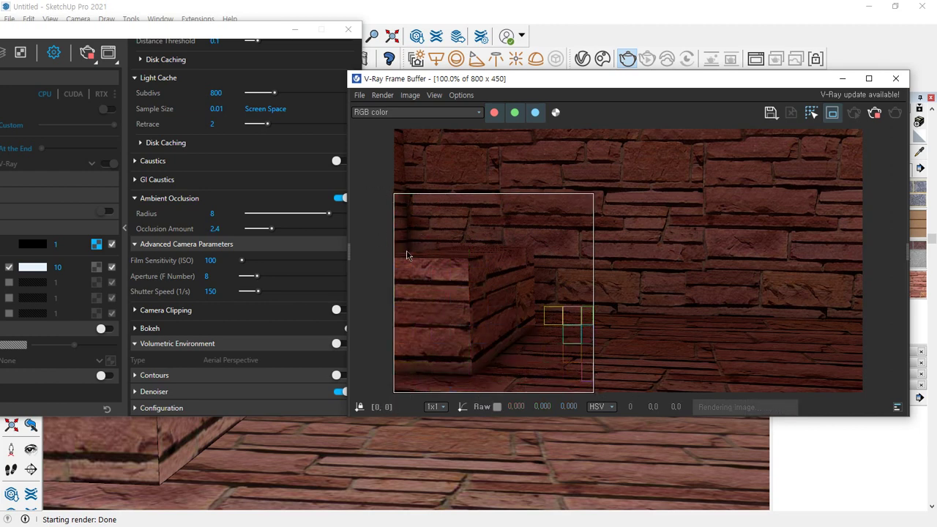
# Examine the rendered region up close, comparing the shading in the box and wall corners with the area outside it.
pyautogui.scroll(3, 503, 219)
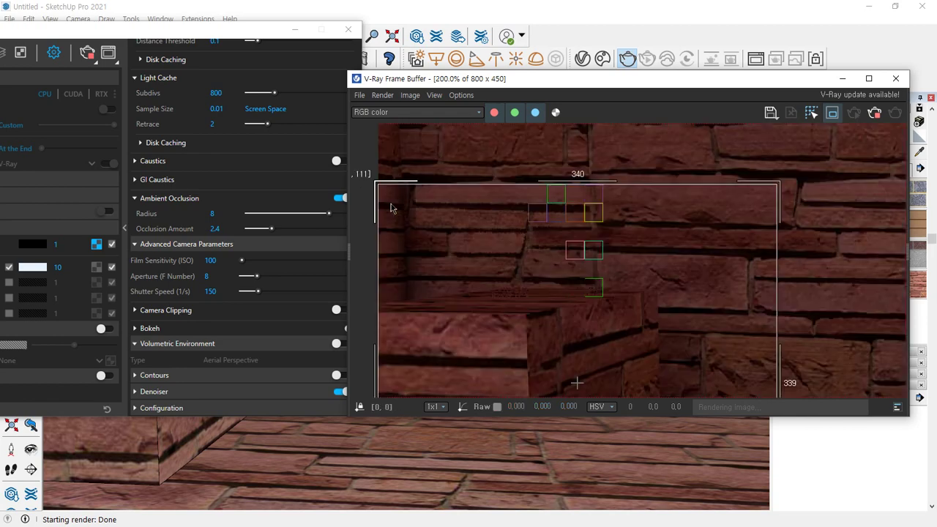
pyautogui.scroll(-3, 668, 289)
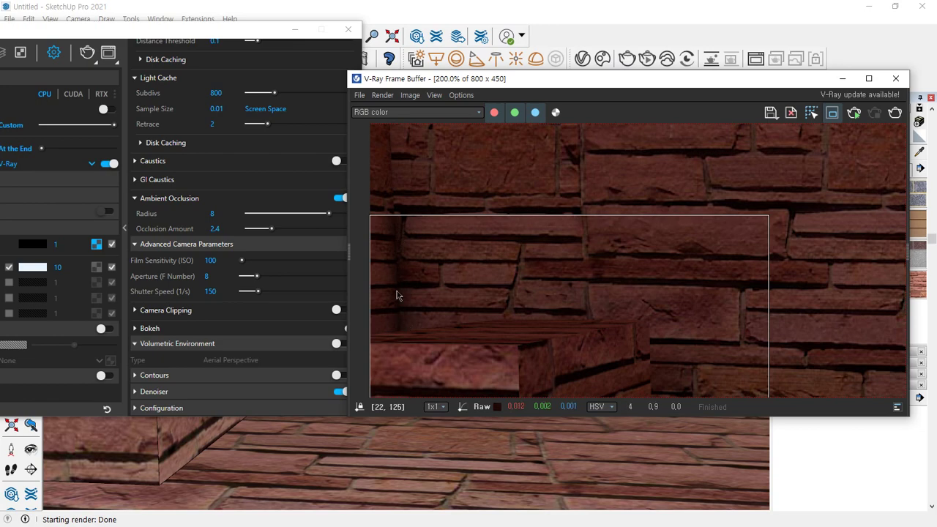
pyautogui.moveTo(513, 323); pyautogui.dragTo(475, 140, button='middle')
pyautogui.moveTo(537, 292); pyautogui.dragTo(541, 245, button='middle')
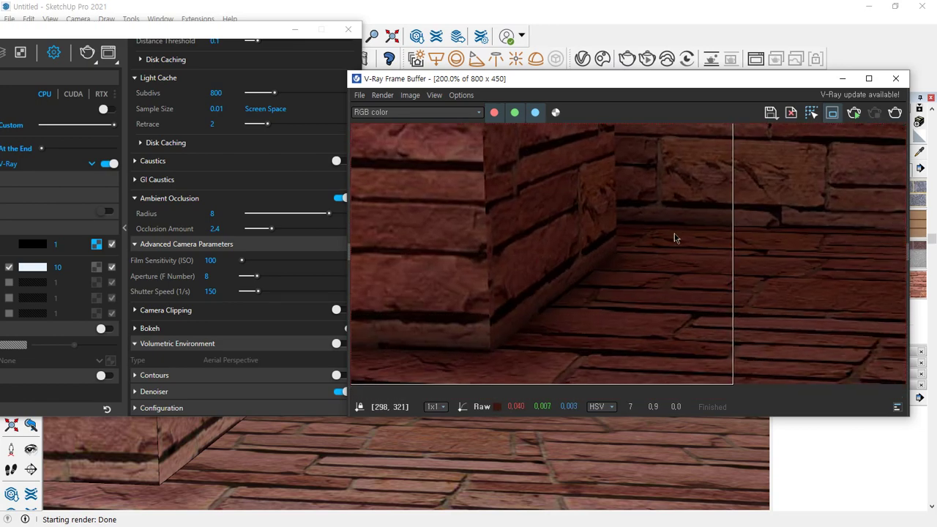
pyautogui.scroll(2, 757, 234)
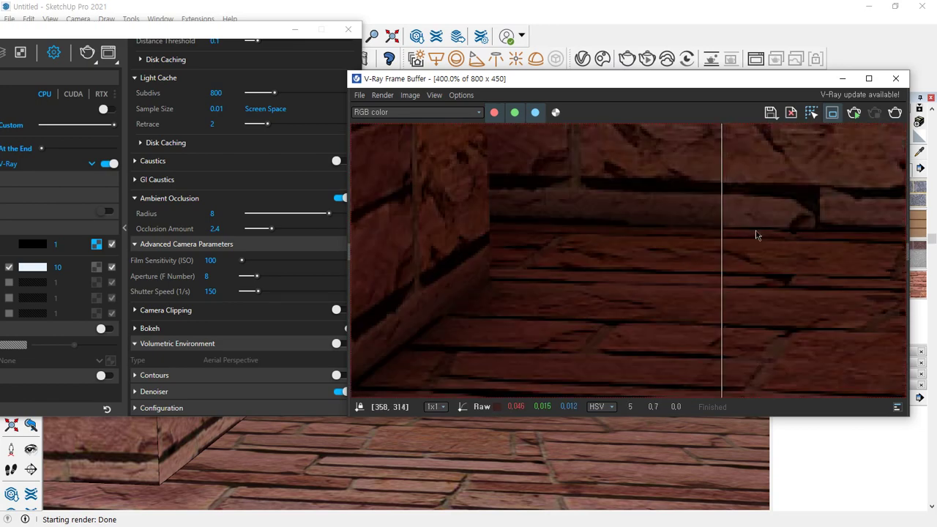
pyautogui.scroll(-2, 601, 253)
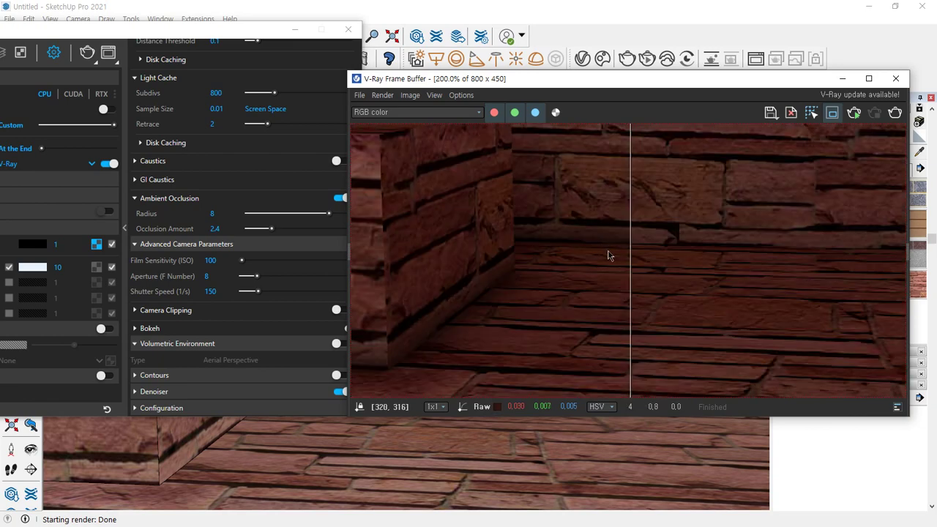
pyautogui.scroll(-2, 607, 254)
pyautogui.scroll(2, 497, 376)
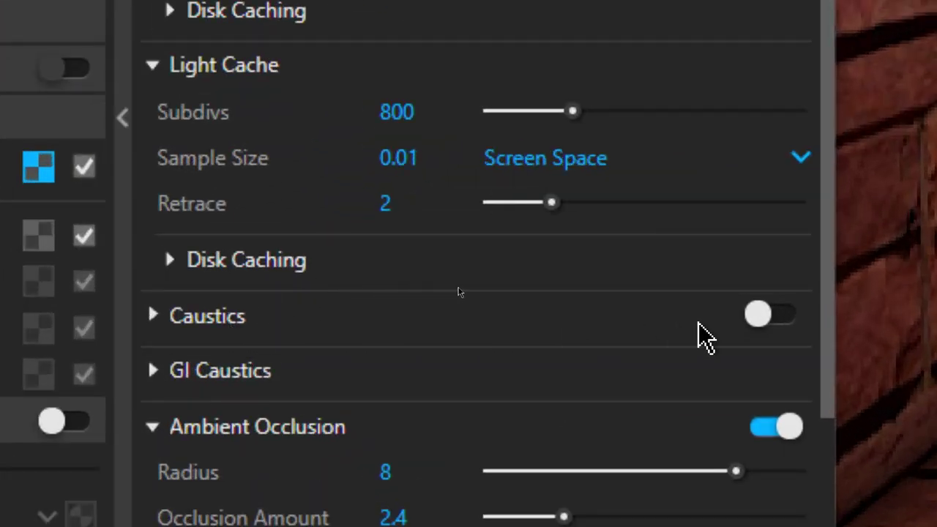
# Enable Caustics, review its expanded parameters and close the frame buffer.
pyautogui.click(761, 322)
pyautogui.click(211, 326)
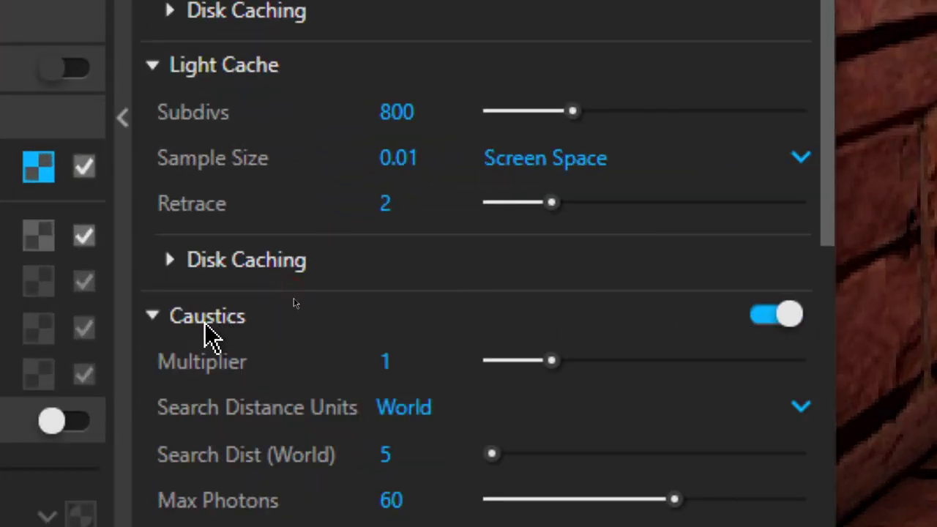
pyautogui.scroll(-1, 377, 468)
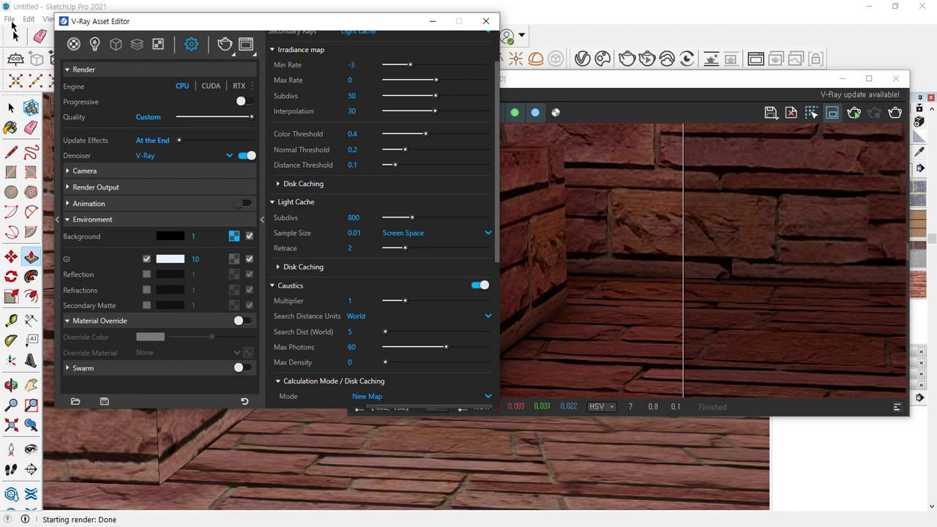
pyautogui.click(895, 78)
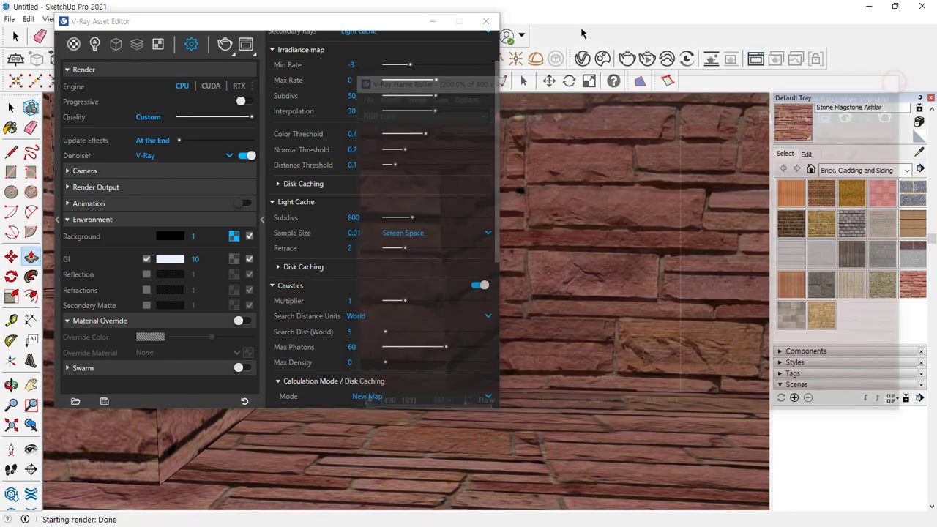
# Clear the V-Ray settings window off the viewport and delete the entire stone-walled room model.
pyautogui.moveTo(414, 25); pyautogui.dragTo(256, 85)
pyautogui.click(277, 82)
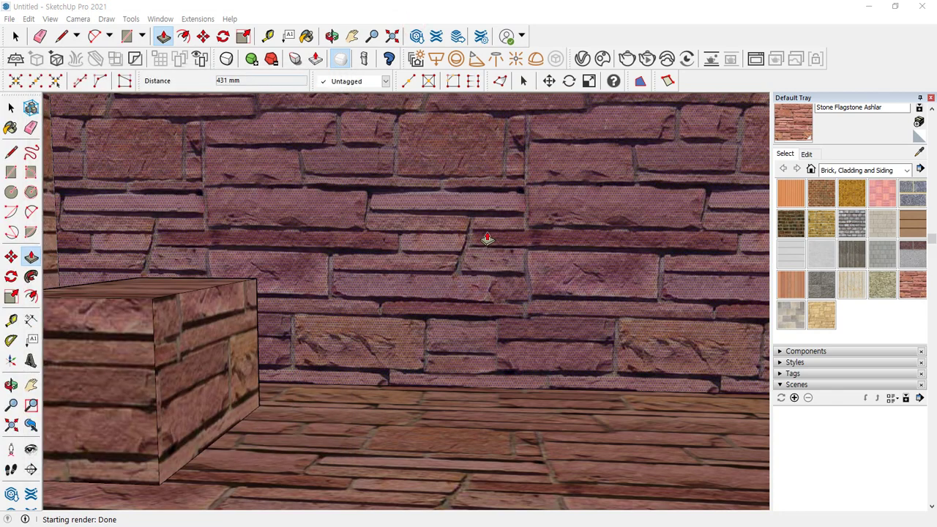
pyautogui.click(368, 324)
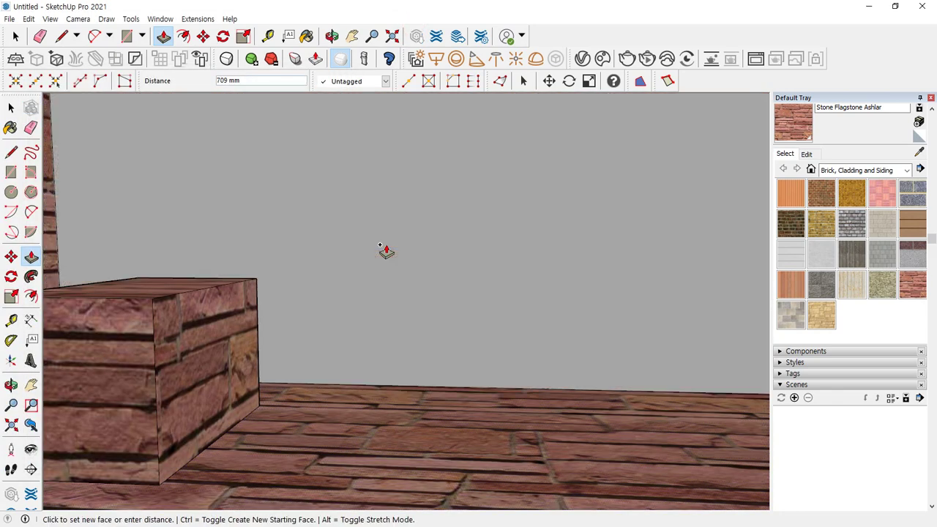
pyautogui.press('Escape')
pyautogui.press('space')
pyautogui.hotkey('ctrl', 'a')
pyautogui.press('Delete')
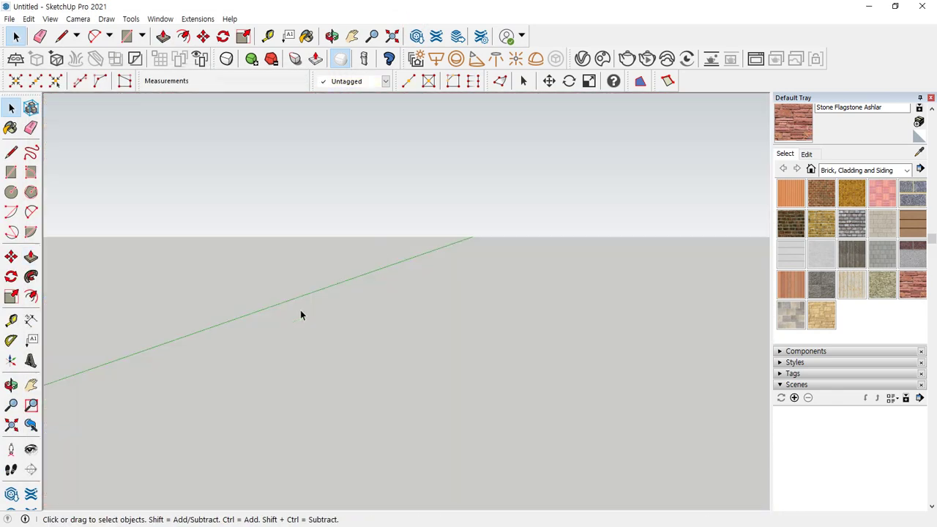
# Draw a 500 × 500 mm square on the ground from the origin and select its face and edges.
pyautogui.hotkey('shift', 'z')
pyautogui.moveTo(405, 282); pyautogui.dragTo(359, 401, button='middle')
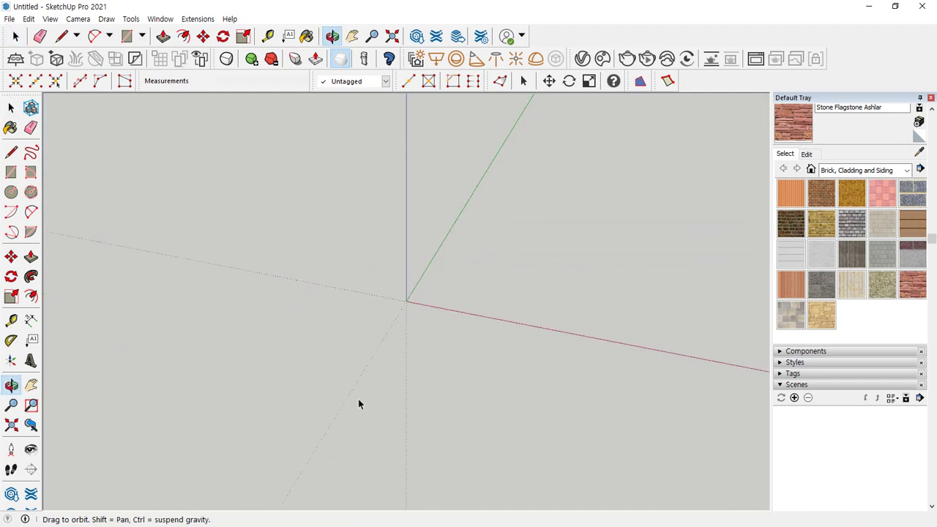
pyautogui.scroll(10, 409, 307)
pyautogui.press('r')
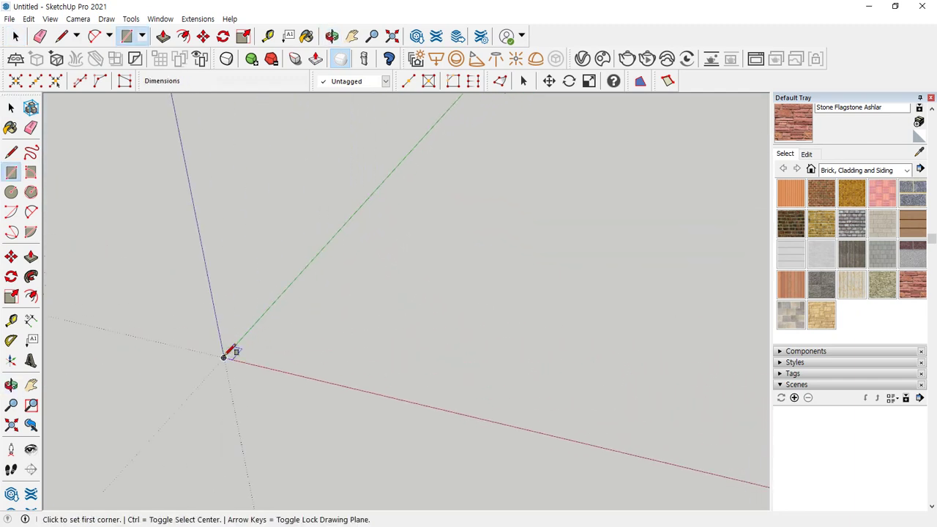
pyautogui.click(224, 357)
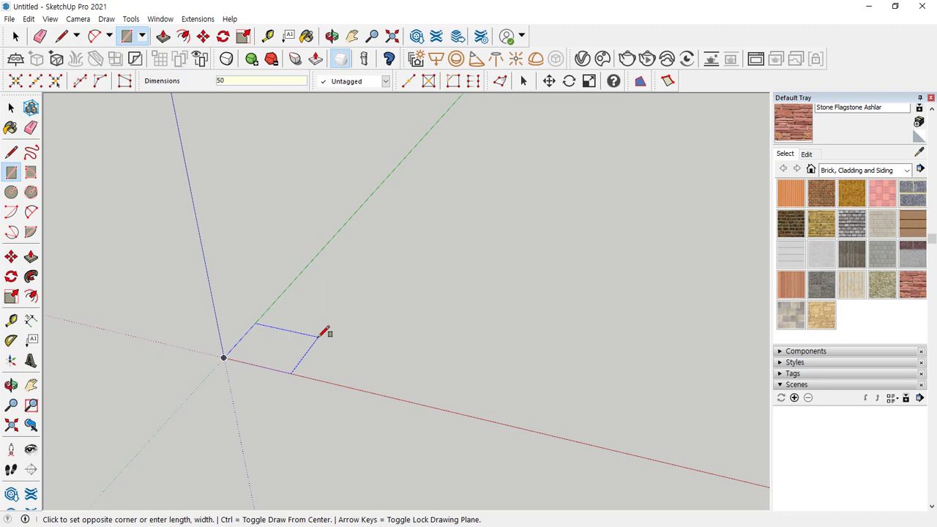
pyautogui.write('500,500')
pyautogui.press('Return')
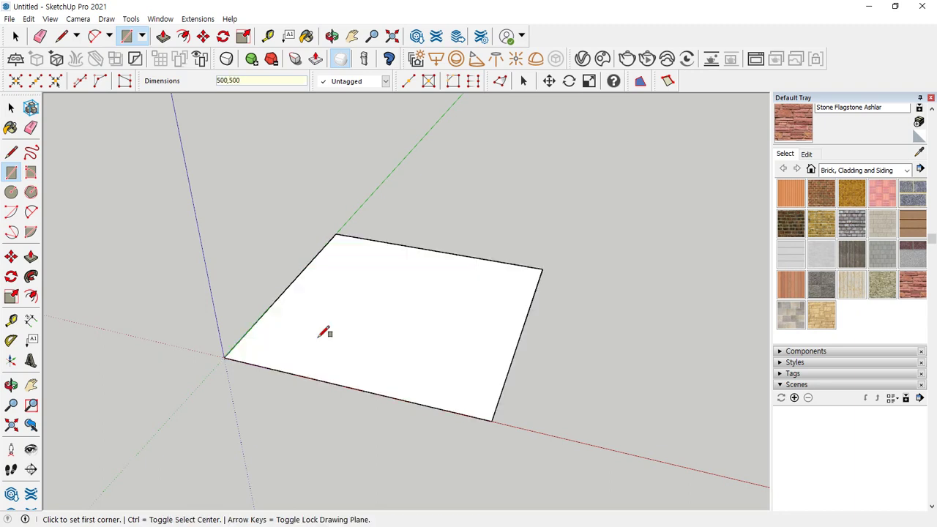
pyautogui.press('space')
pyautogui.moveTo(375, 315); pyautogui.dragTo(379, 276, button='middle')
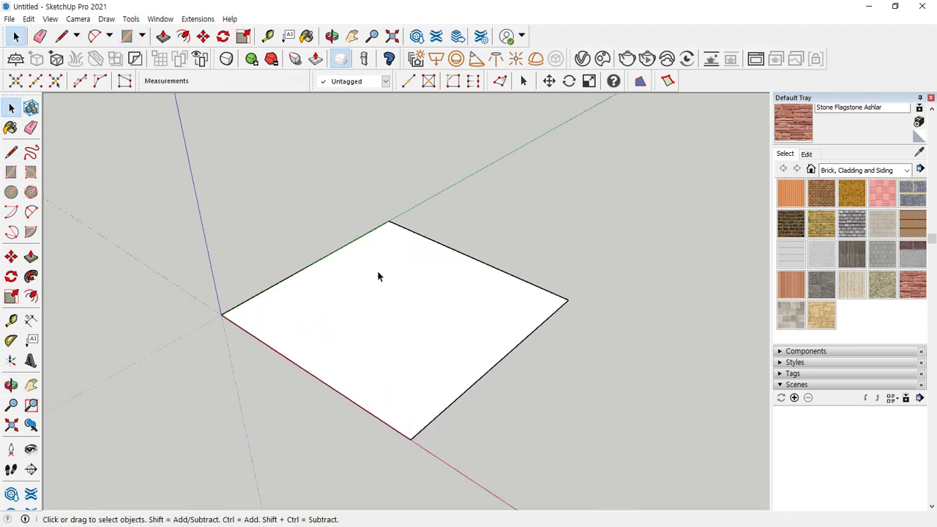
pyautogui.click(386, 291)
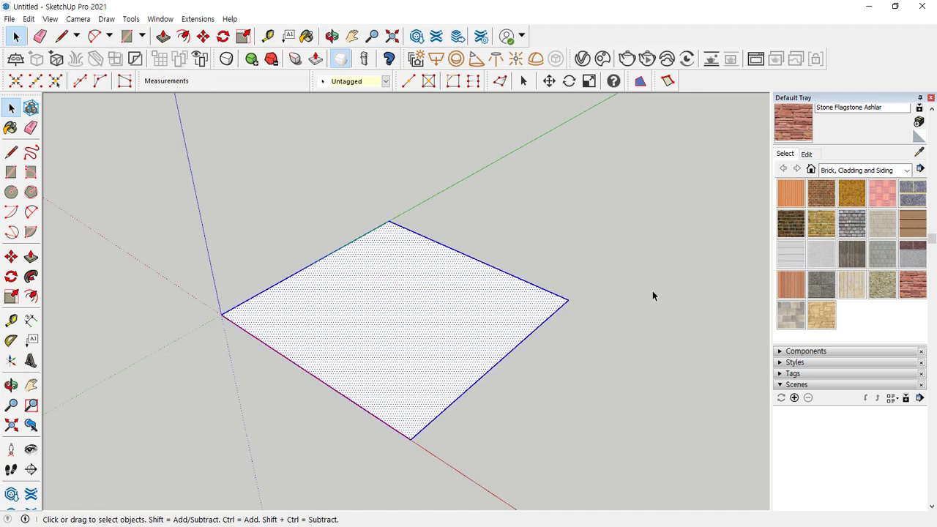
# Paint the square with the Brick Rough Dark material.
pyautogui.click(792, 225)
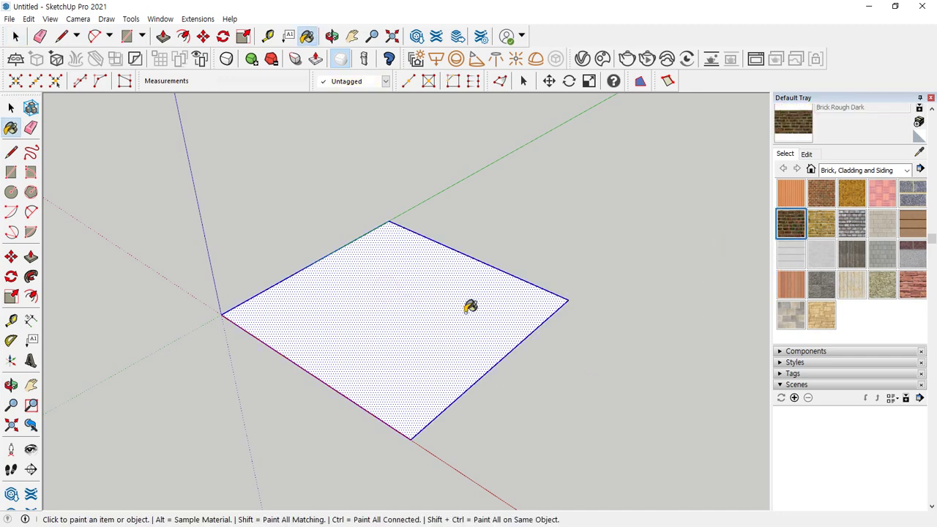
pyautogui.click(438, 336)
pyautogui.scroll(3, 414, 318)
pyautogui.scroll(-2, 476, 318)
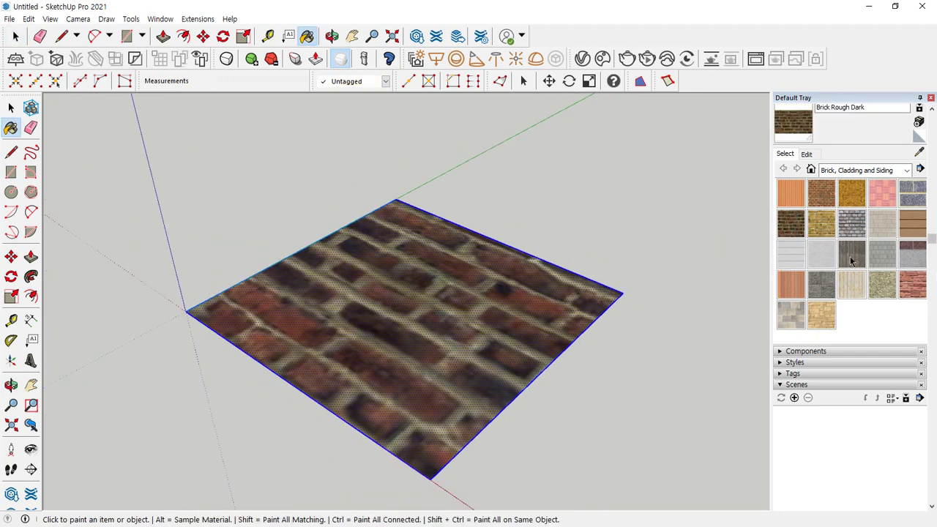
# Paint the square with Granite Dark Gray from the Stone material collection.
pyautogui.click(900, 173)
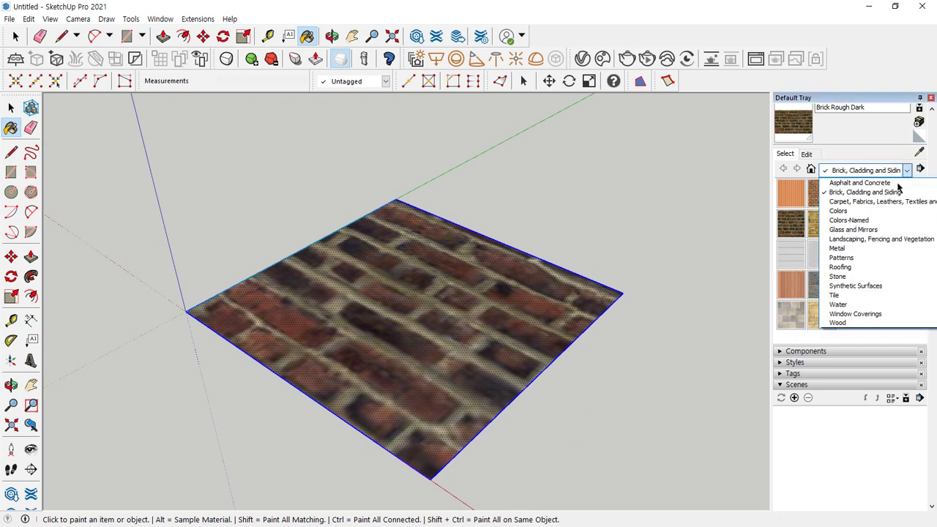
pyautogui.click(863, 276)
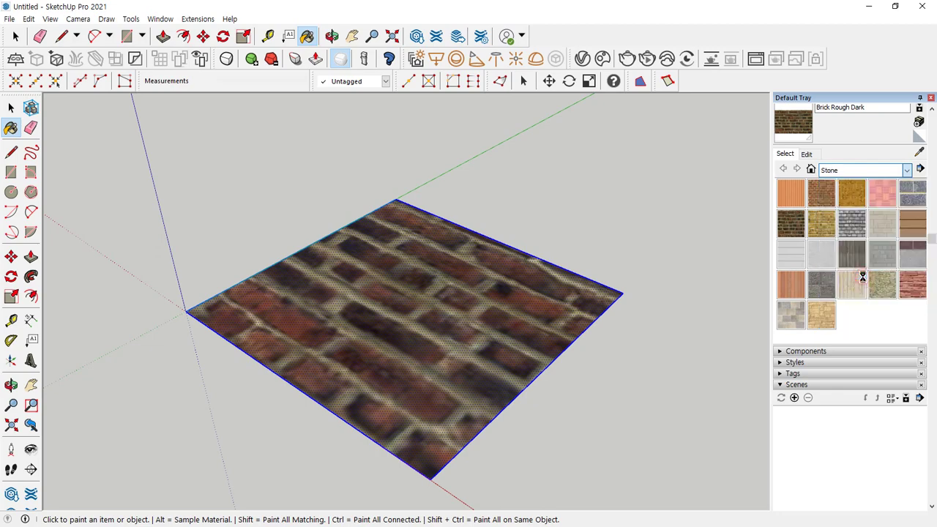
pyautogui.click(851, 194)
pyautogui.click(498, 319)
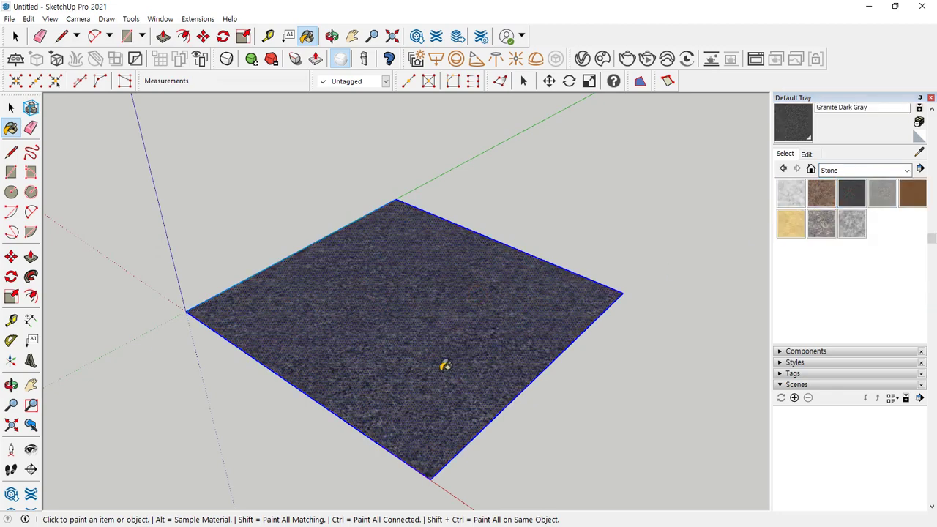
# Make the granite-painted square and its edges into a group.
pyautogui.moveTo(443, 361); pyautogui.dragTo(478, 328, button='middle')
pyautogui.scroll(2, 478, 328)
pyautogui.scroll(1, 301, 277)
pyautogui.scroll(-1, 452, 278)
pyautogui.press('space')
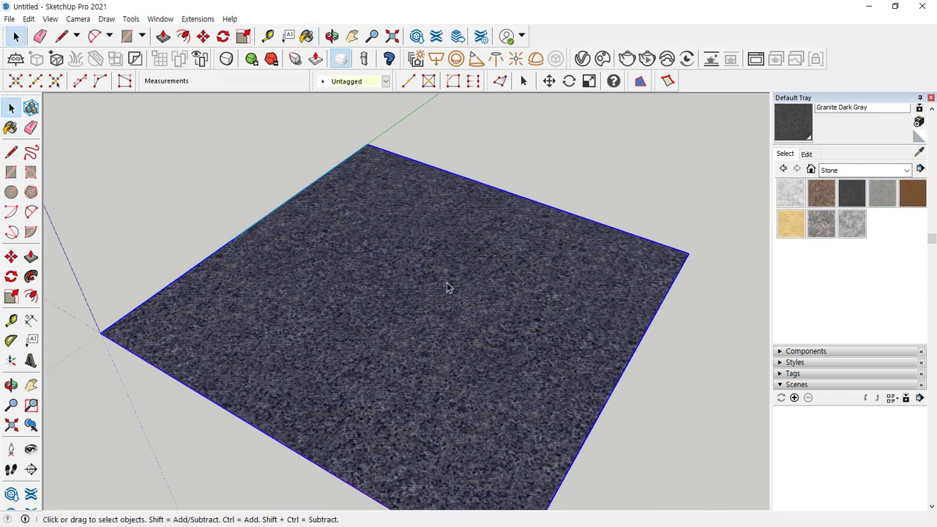
pyautogui.rightClick(447, 275)
pyautogui.click(512, 375)
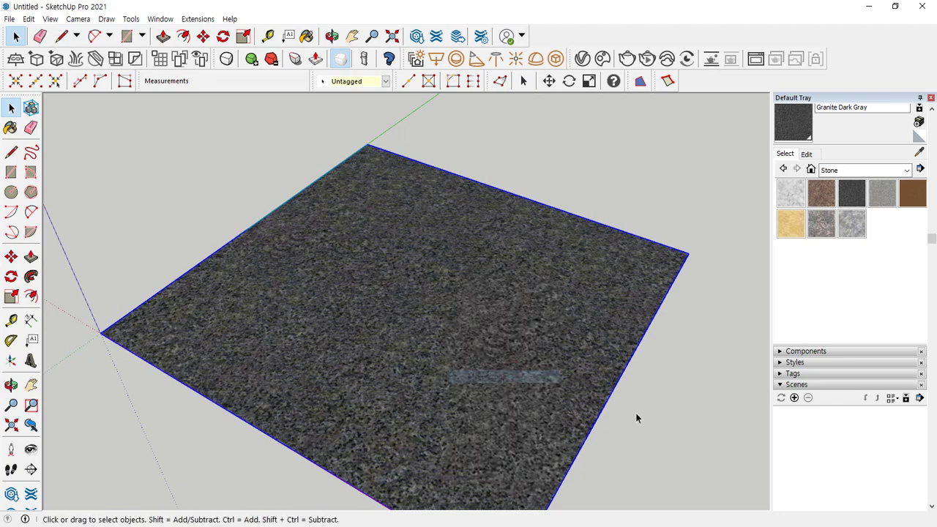
pyautogui.click(645, 414)
pyautogui.moveTo(524, 340); pyautogui.dragTo(490, 336, button='middle')
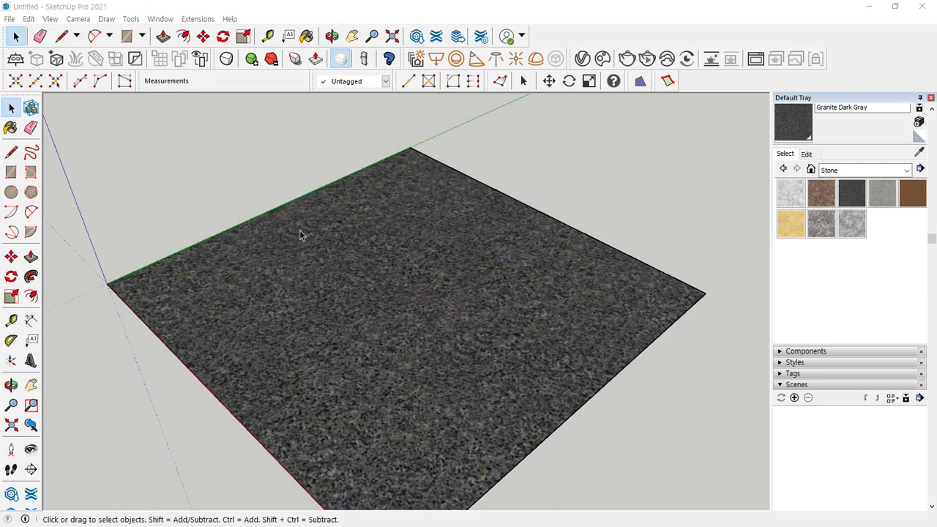
# Draw a line about 100 mm long on the granite face along the green axis, continued vertically by about 107 mm.
pyautogui.scroll(5, 381, 287)
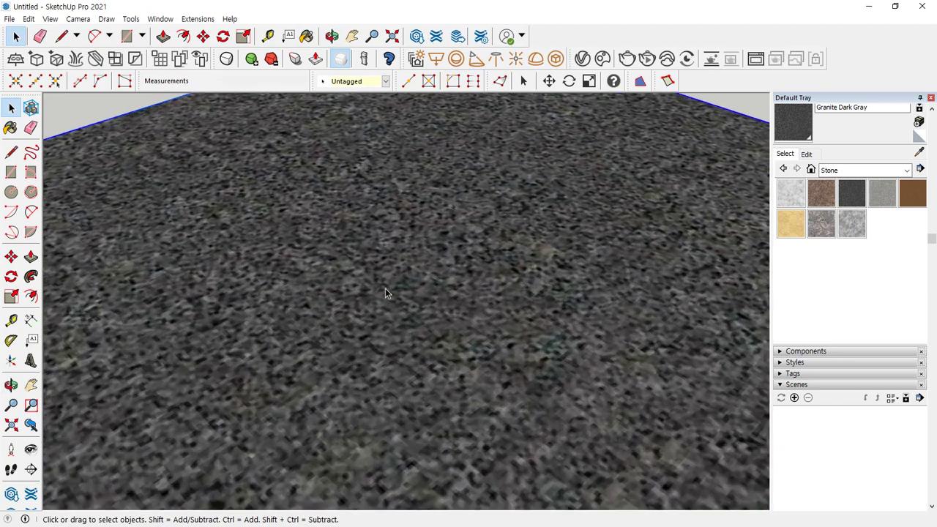
pyautogui.press('c')
pyautogui.press('l')
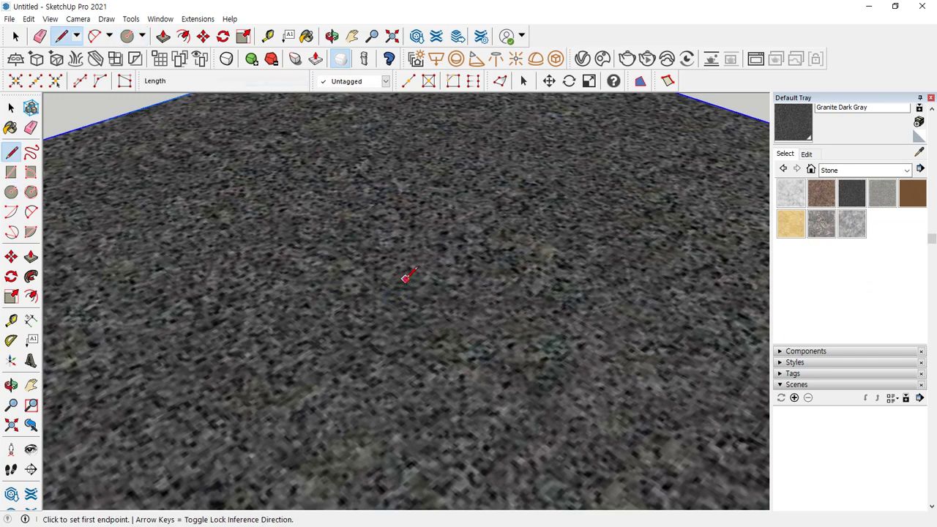
pyautogui.click(404, 279)
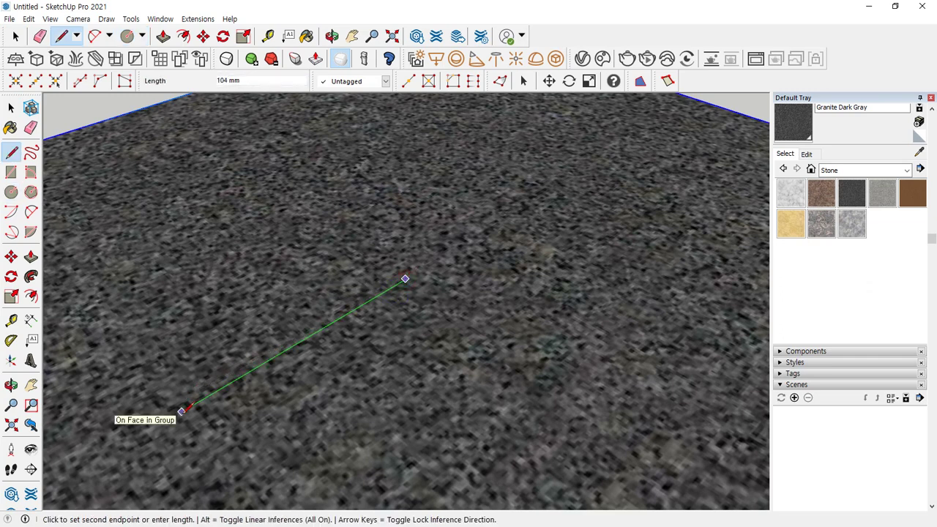
pyautogui.click(190, 405)
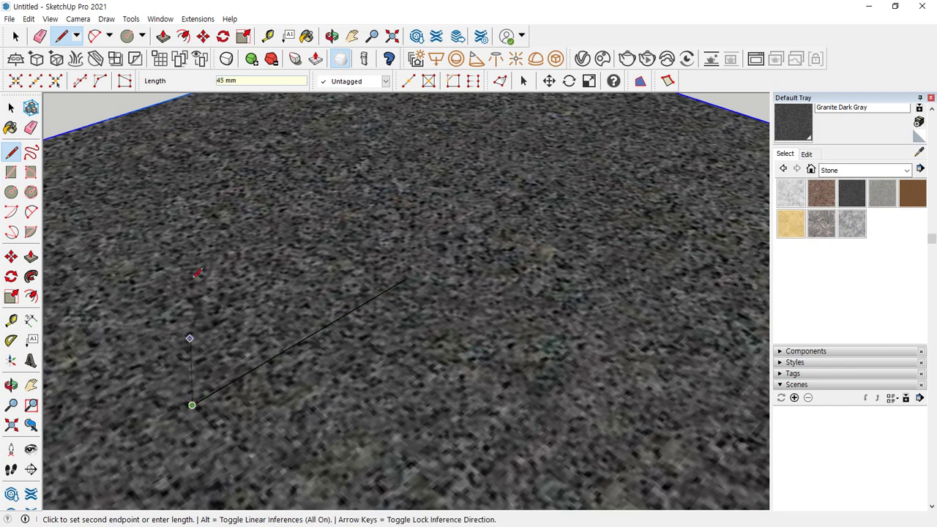
pyautogui.press('Up')
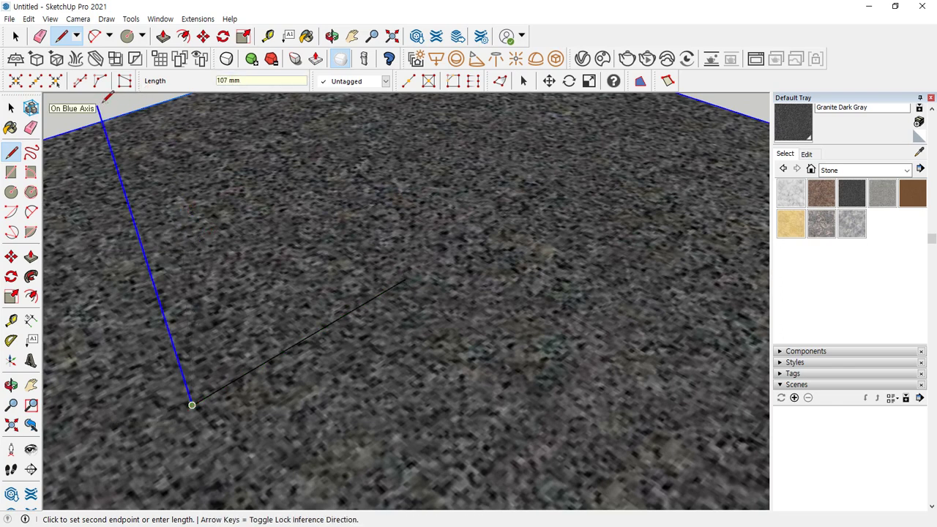
pyautogui.press('Return')
pyautogui.scroll(-3, 344, 313)
pyautogui.press('space')
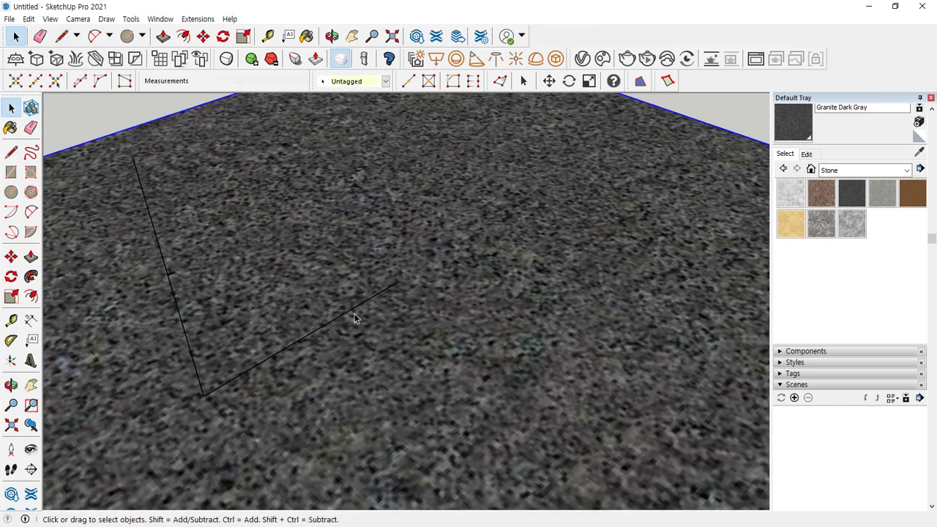
# Draw a small circle on the granite surface, centred on the free end of the horizontal line.
pyautogui.moveTo(354, 314); pyautogui.dragTo(286, 226, button='middle')
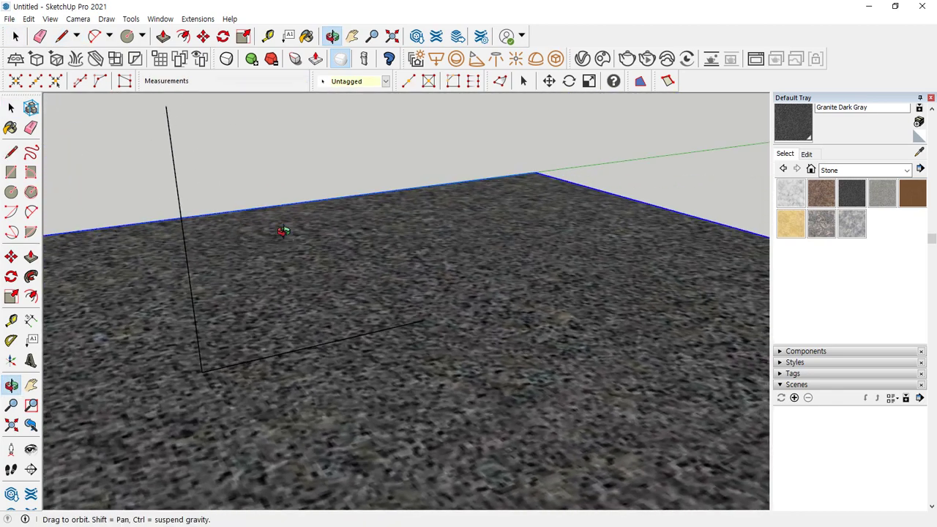
pyautogui.moveTo(421, 322)
pyautogui.mouseDown()
pyautogui.moveTo(212, 366)
pyautogui.moveTo(176, 124)
pyautogui.mouseUp()
pyautogui.press('Escape')
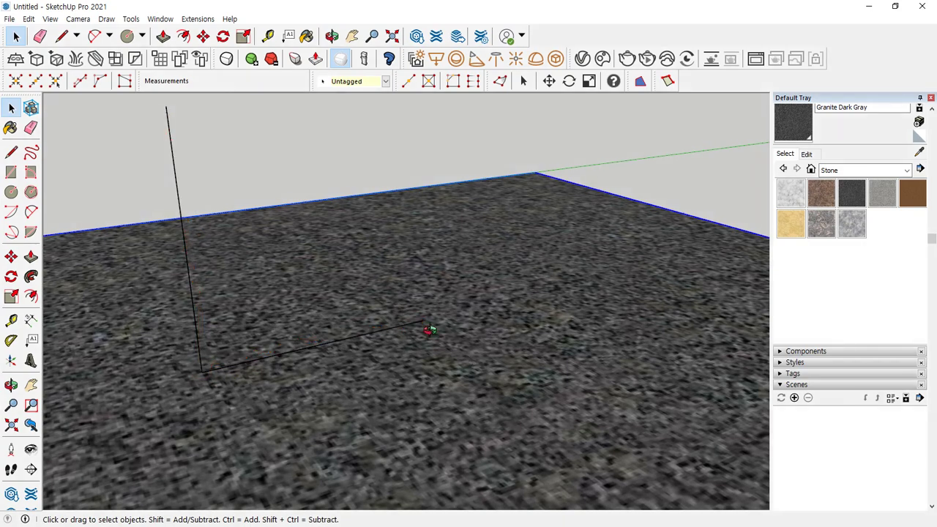
pyautogui.moveTo(429, 329); pyautogui.dragTo(434, 347, button='middle')
pyautogui.press('c')
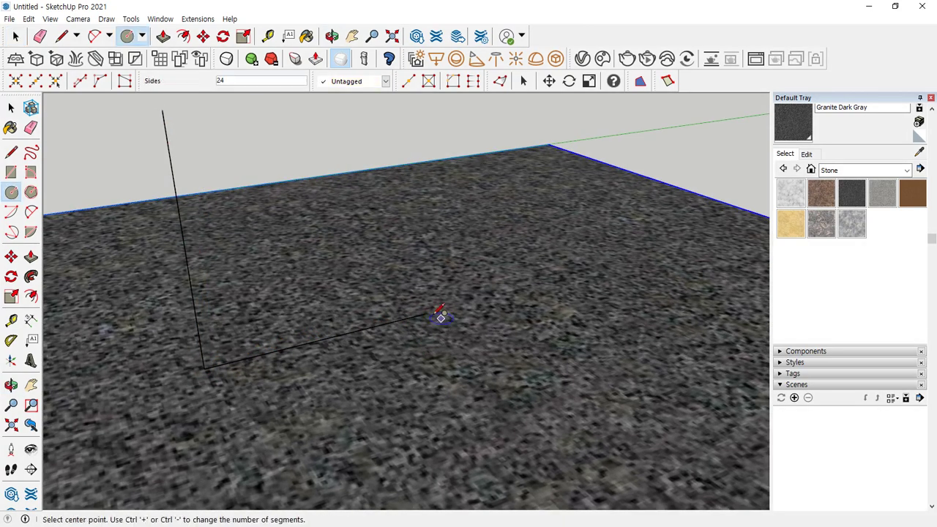
pyautogui.click(425, 313)
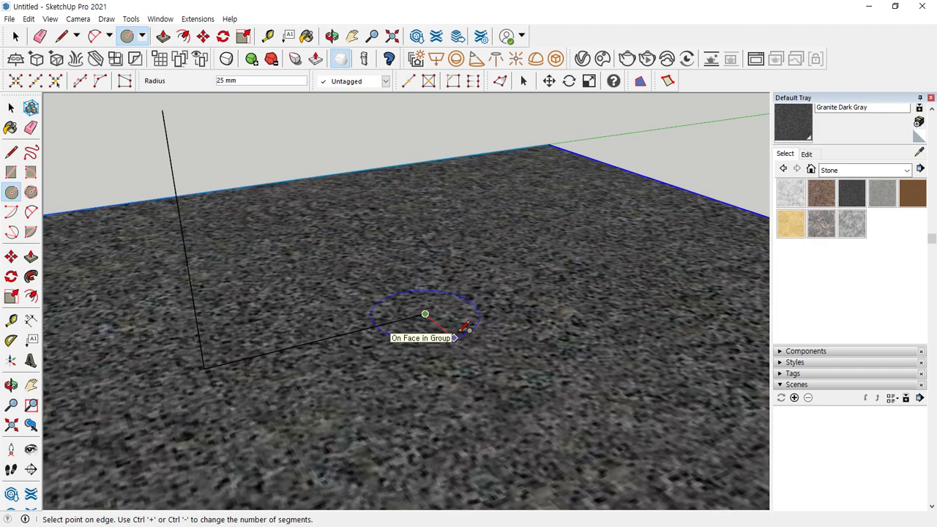
pyautogui.write('1')
pyautogui.press('Return')
pyautogui.scroll(10, 421, 318)
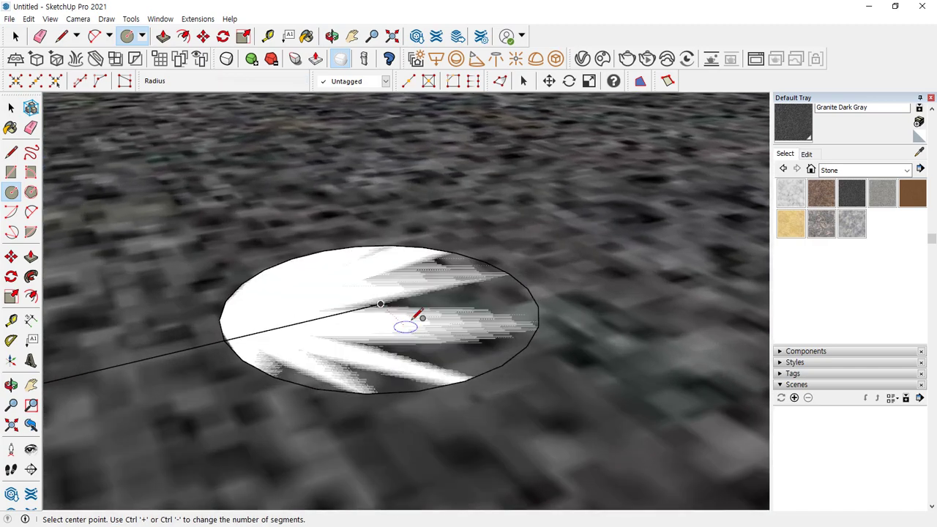
pyautogui.moveTo(417, 315); pyautogui.dragTo(409, 335, button='middle')
# Try erasing the line segment inside the circle and undo the erasure.
pyautogui.press('space')
pyautogui.click(336, 320)
pyautogui.press('e')
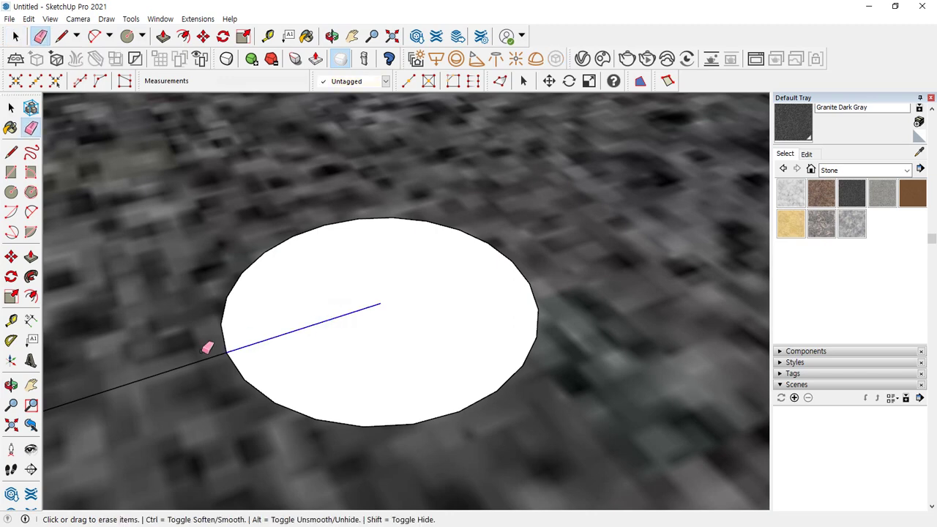
pyautogui.click(268, 334)
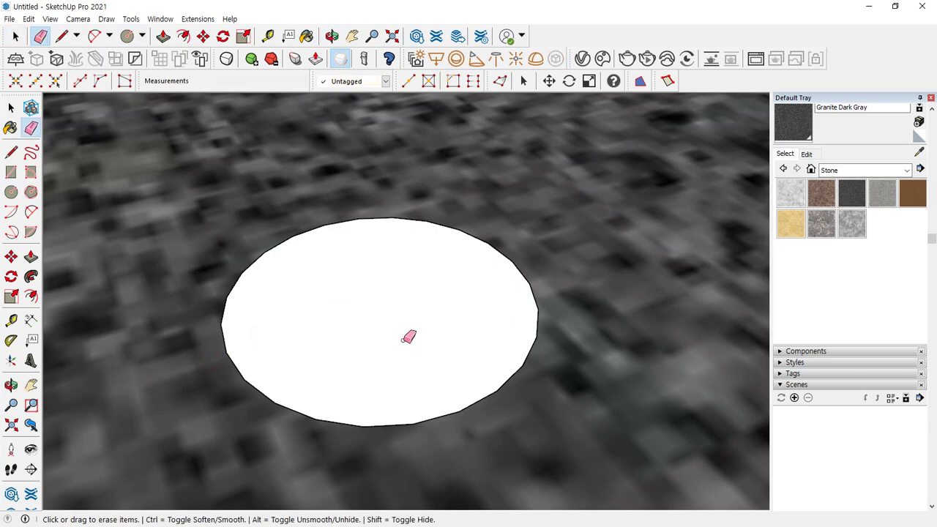
pyautogui.hotkey('ctrl', 'z')
pyautogui.hotkey('ctrl', 'z')
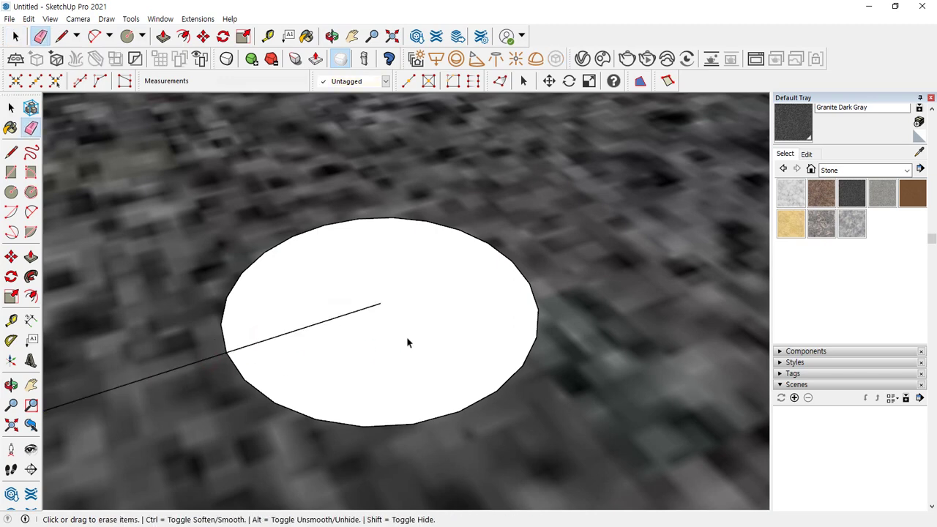
# Offset the circle's edge inward by 3 mm to form a ring.
pyautogui.press('space')
pyautogui.click(454, 308)
pyautogui.press('f')
pyautogui.click(470, 273)
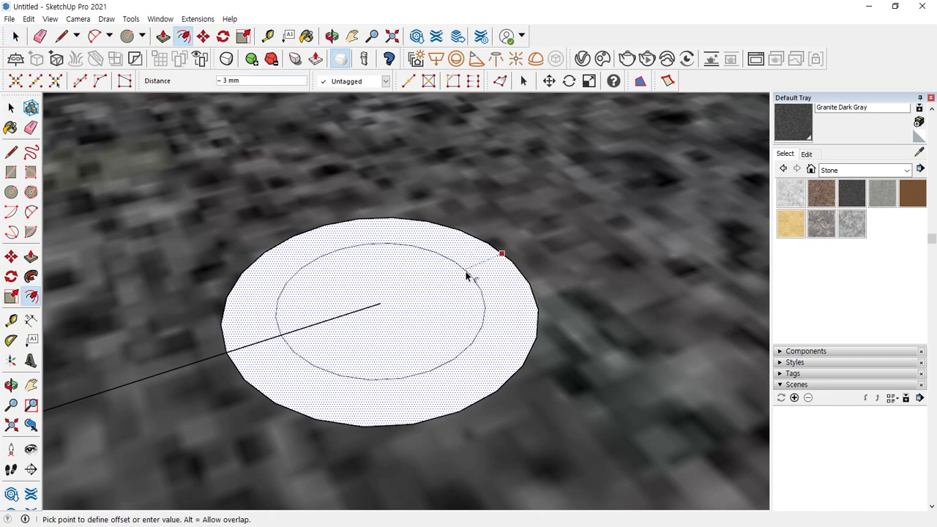
pyautogui.click(468, 274)
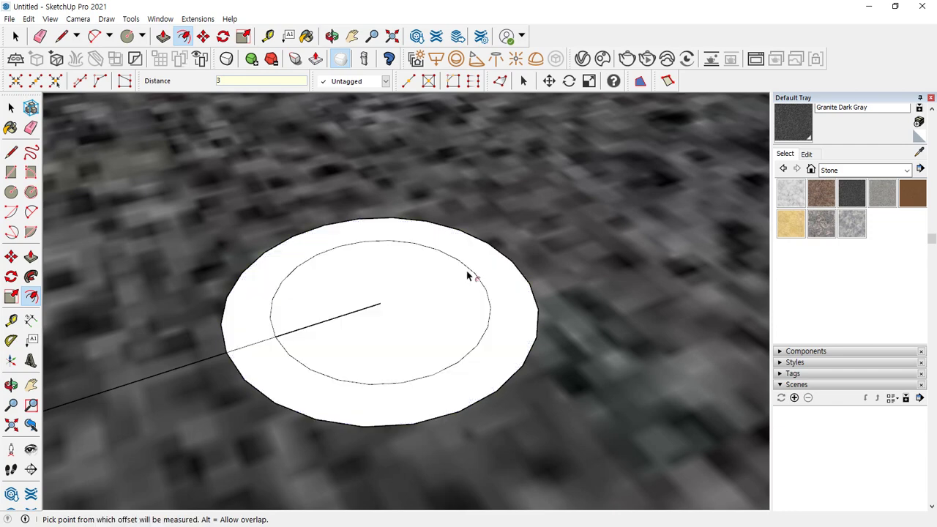
# Push/Pull the ring face between the two circles up about 6 mm.
pyautogui.press('p')
pyautogui.click(491, 368)
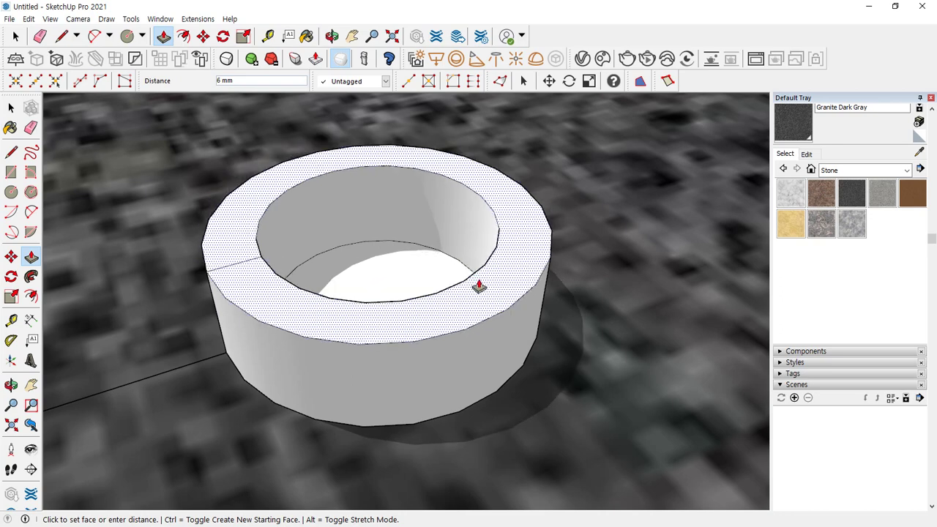
pyautogui.click(478, 286)
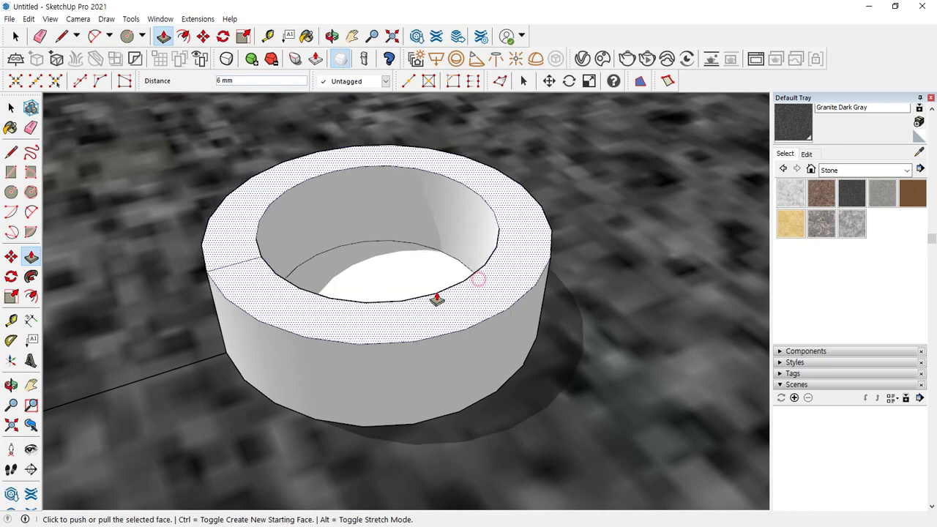
# Erase the seam across the ring's top, the horizontal line beside it and the leftover face inside the ring.
pyautogui.press('e')
pyautogui.click(251, 260)
pyautogui.moveTo(358, 251); pyautogui.dragTo(347, 317, button='middle')
pyautogui.click(348, 306)
pyautogui.moveTo(237, 335); pyautogui.dragTo(242, 305, button='middle')
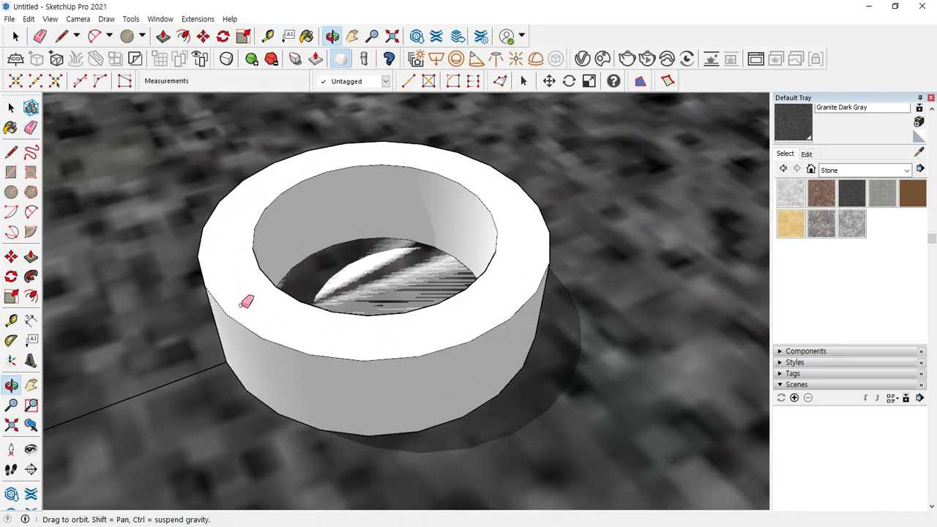
pyautogui.click(150, 390)
pyautogui.scroll(-3, 183, 417)
pyautogui.scroll(-3, 189, 412)
pyautogui.moveTo(192, 408); pyautogui.dragTo(322, 381, button='middle')
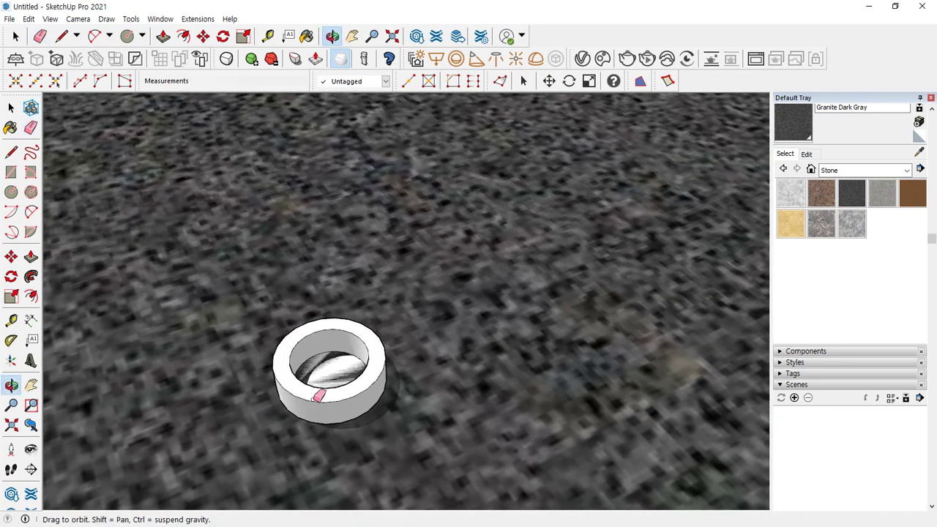
pyautogui.press('space')
pyautogui.scroll(5, 336, 404)
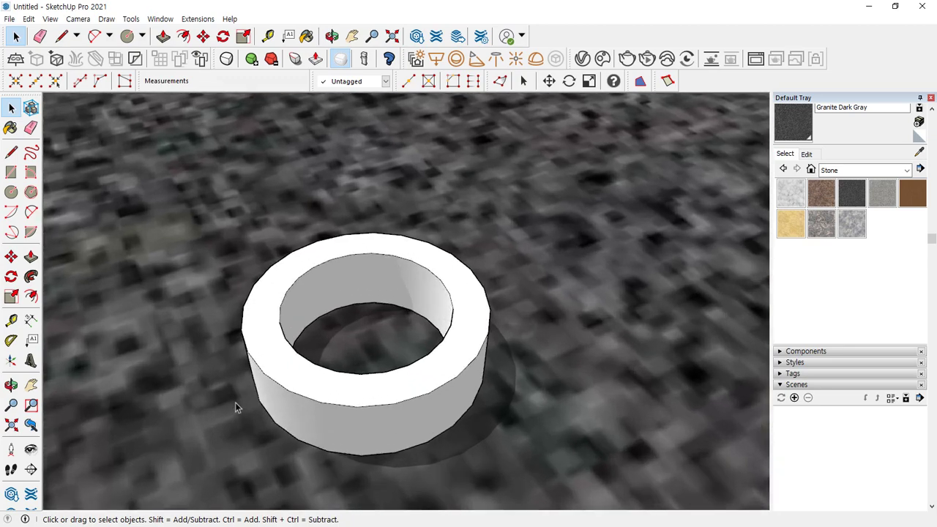
pyautogui.moveTo(234, 401); pyautogui.dragTo(495, 436, button='middle')
pyautogui.scroll(-4, 432, 376)
pyautogui.scroll(-3, 407, 384)
pyautogui.scroll(5, 439, 391)
pyautogui.moveTo(386, 418)
pyautogui.mouseDown()
pyautogui.moveTo(314, 184)
pyautogui.moveTo(495, 449)
pyautogui.moveTo(277, 449)
pyautogui.moveTo(522, 345)
pyautogui.moveTo(439, 397)
pyautogui.mouseUp()
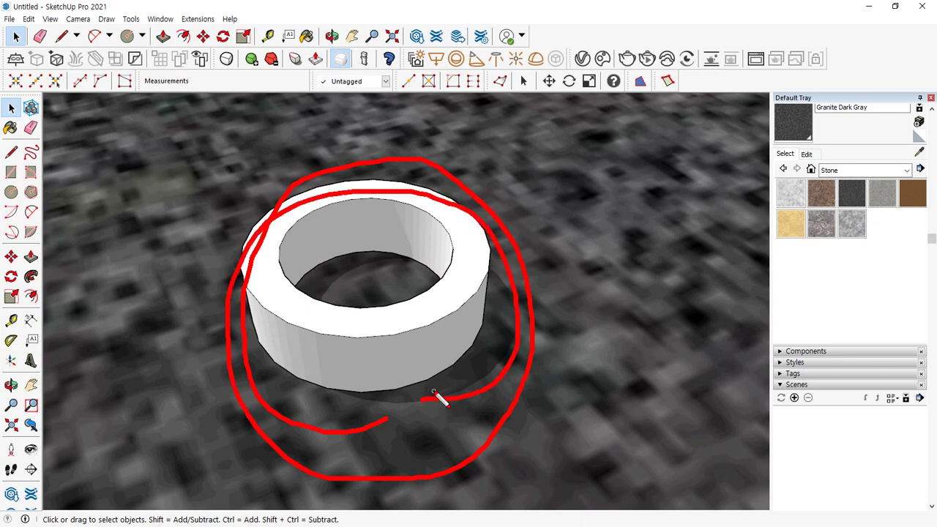
pyautogui.press('Escape')
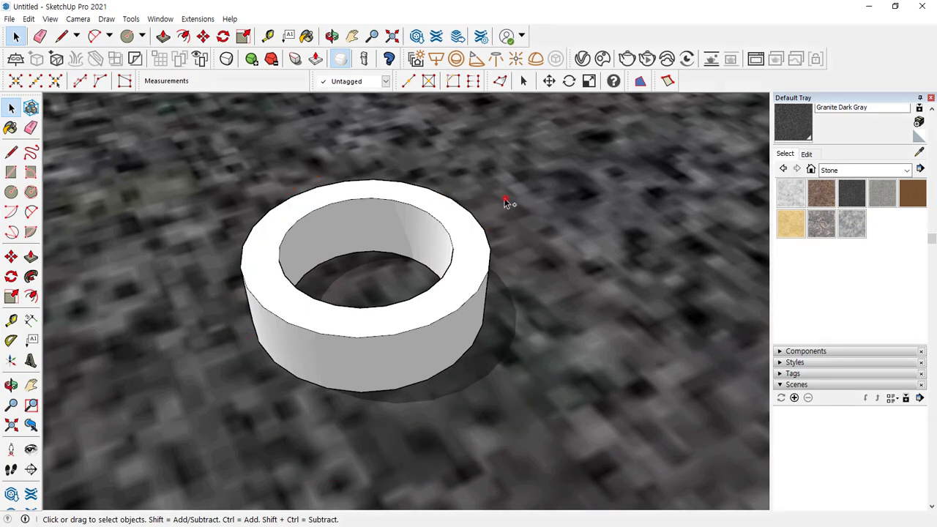
# Open the V-Ray Asset Editor, move it clear of the ring and expand its material library.
pyautogui.hotkey('ctrl', '2')
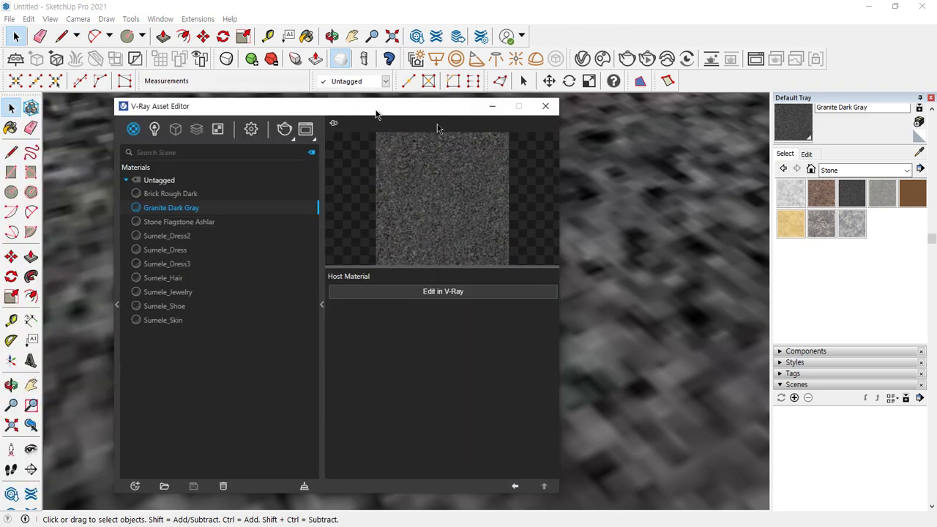
pyautogui.moveTo(376, 111); pyautogui.dragTo(667, 128)
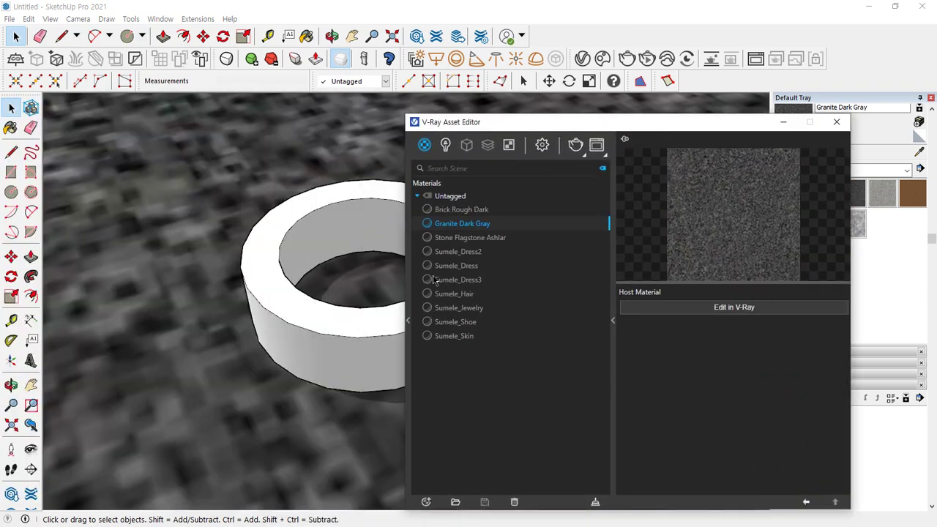
pyautogui.click(407, 320)
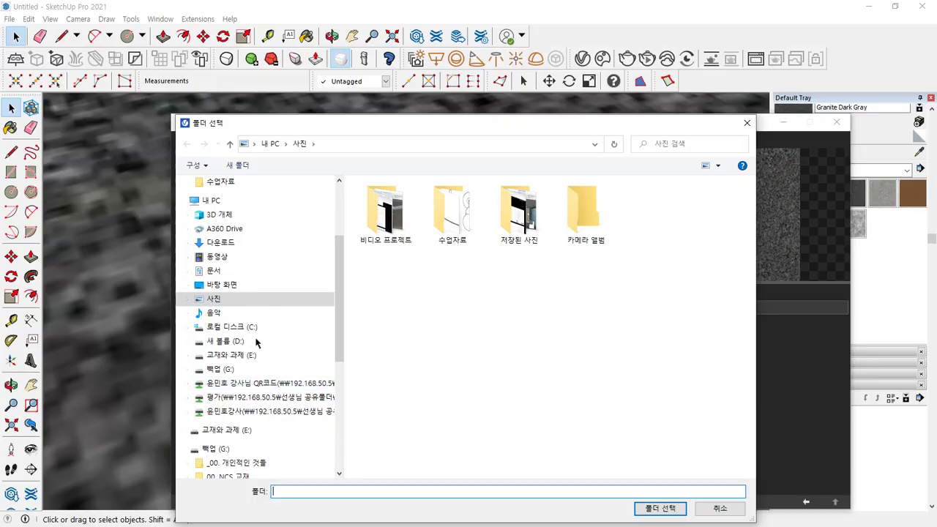
# Add the folder 022 Metal from D: > 502호 공유 > 99. 맵핑소스 > 두번째 to the material library.
pyautogui.click(234, 342)
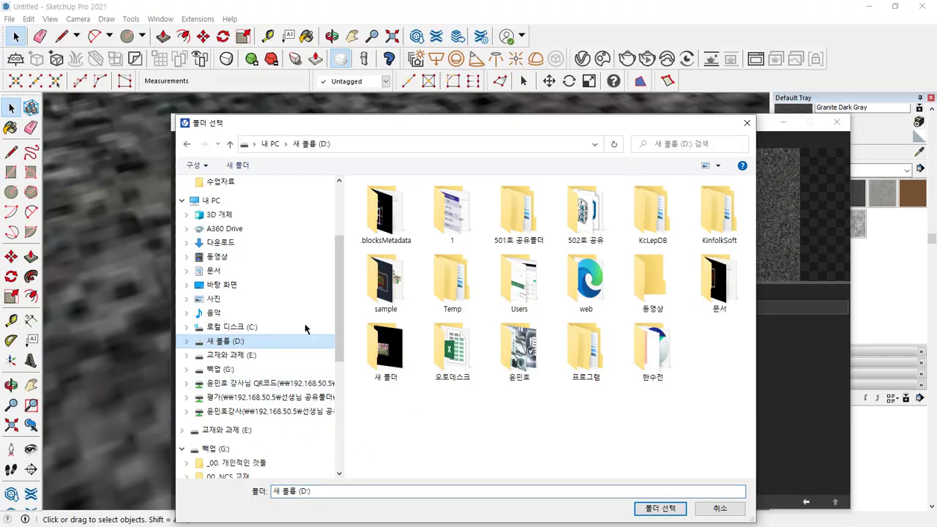
pyautogui.doubleClick(604, 234)
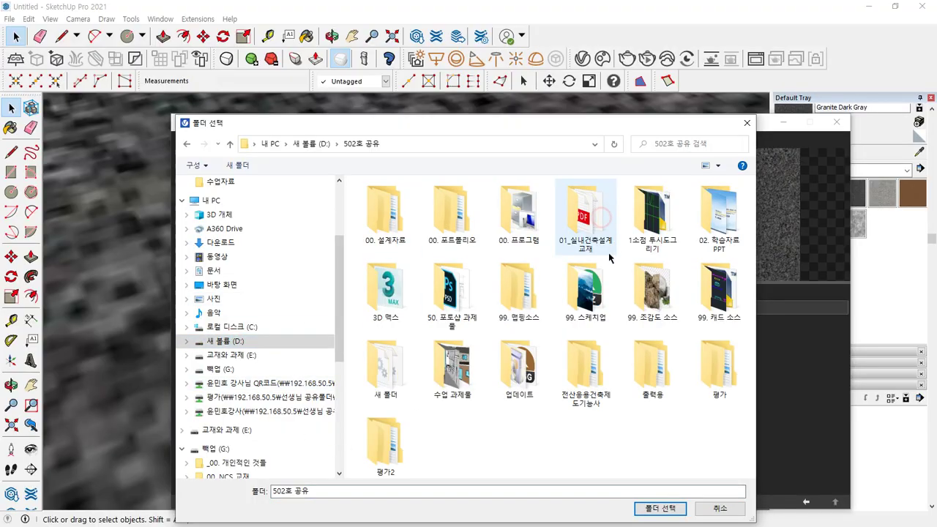
pyautogui.click(528, 300)
pyautogui.doubleClick(529, 300)
pyautogui.doubleClick(385, 211)
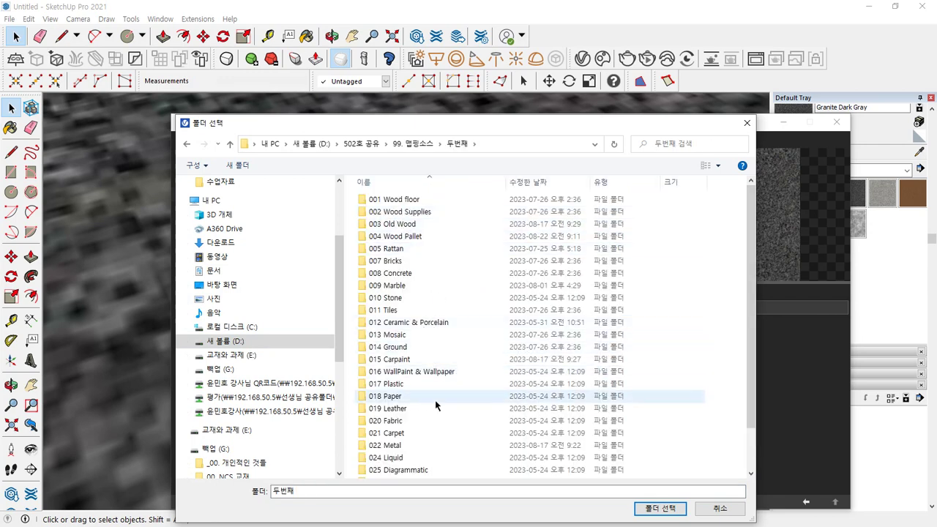
pyautogui.scroll(-1, 436, 404)
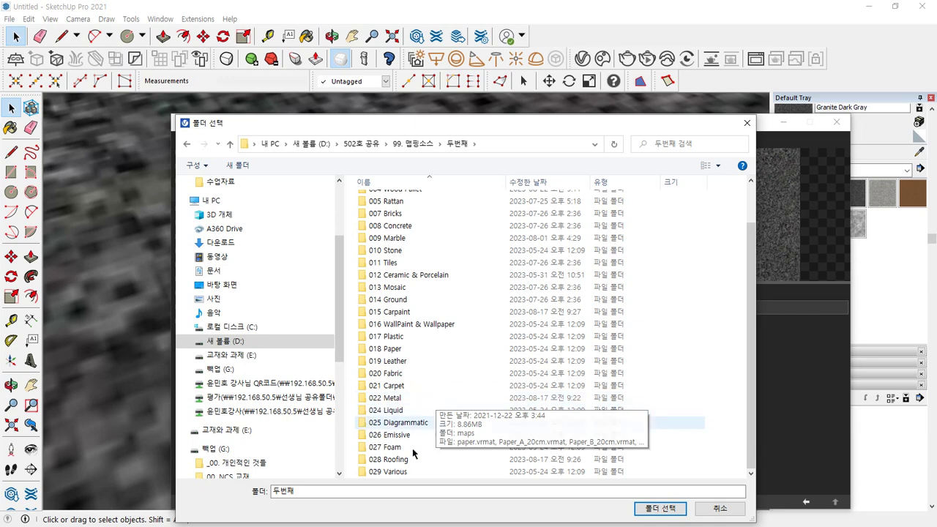
pyautogui.doubleClick(401, 401)
pyautogui.click(638, 508)
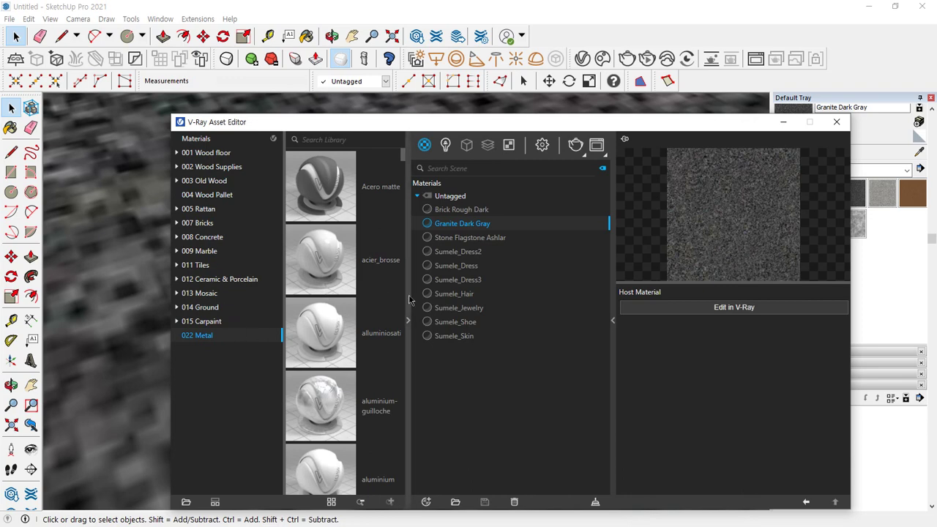
# Find Chrome_Polished in the 022 Metal library and add it to the scene's materials.
pyautogui.scroll(-1, 370, 306)
pyautogui.scroll(-7, 369, 306)
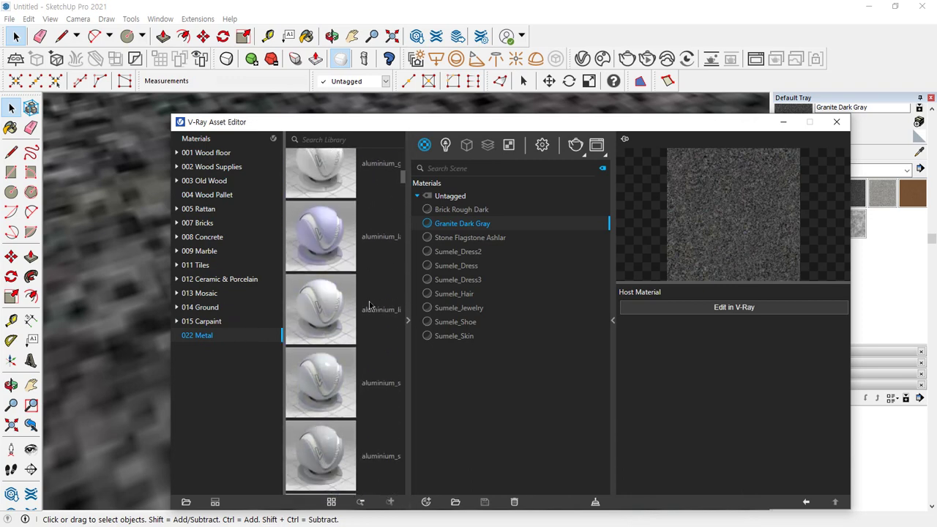
pyautogui.scroll(-10, 370, 299)
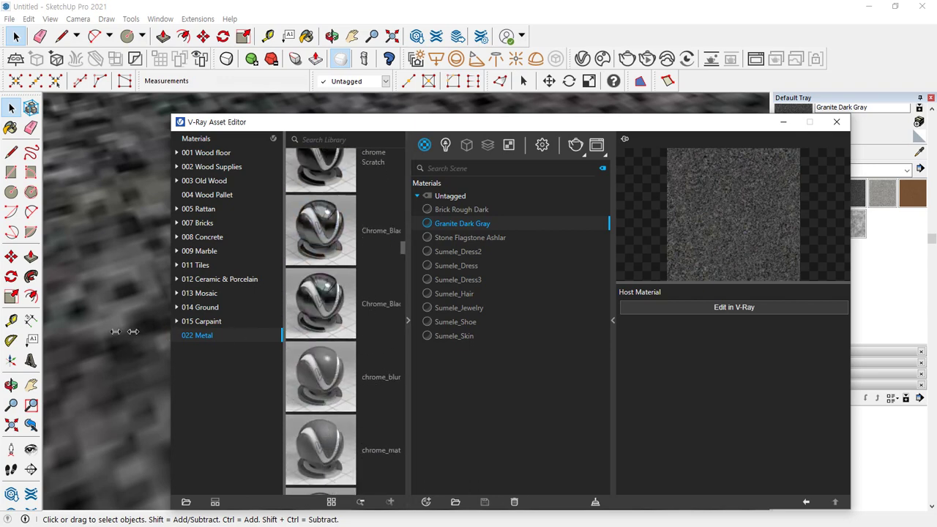
pyautogui.moveTo(256, 338); pyautogui.dragTo(238, 337)
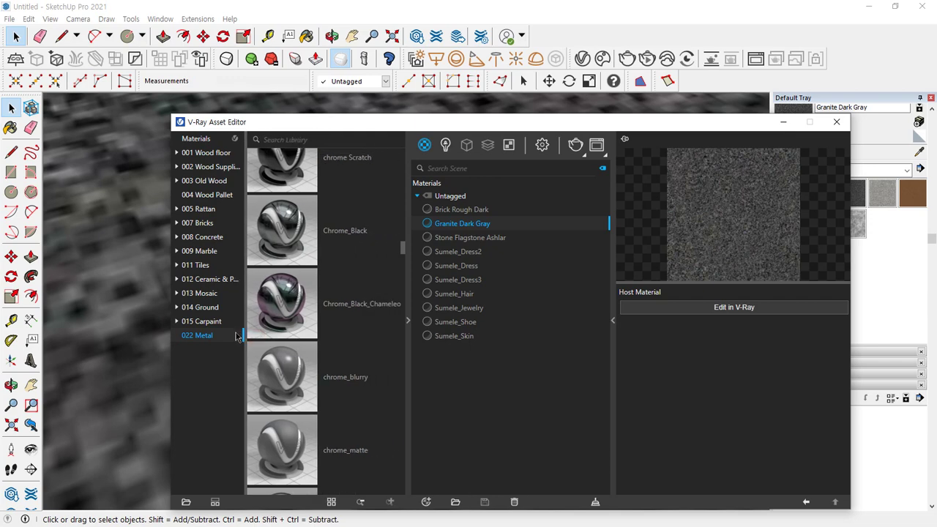
pyautogui.scroll(-10, 341, 359)
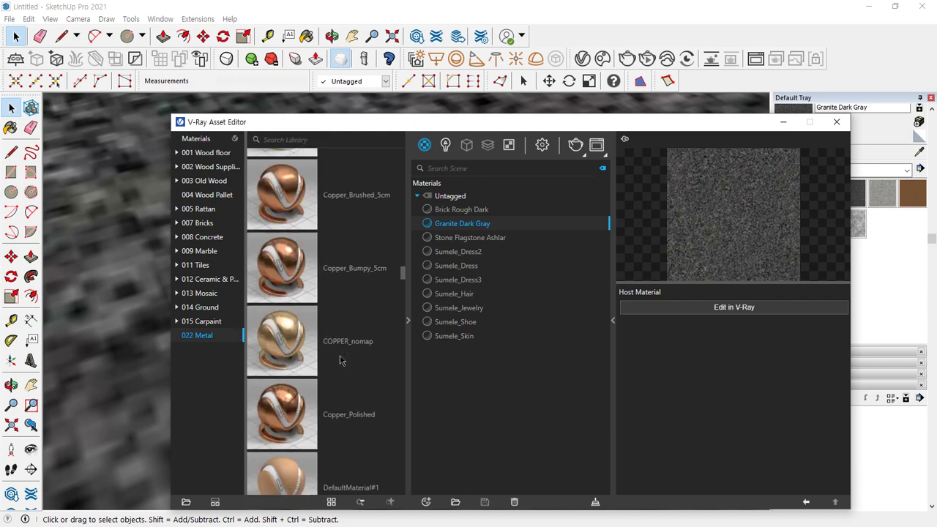
pyautogui.scroll(-6, 341, 357)
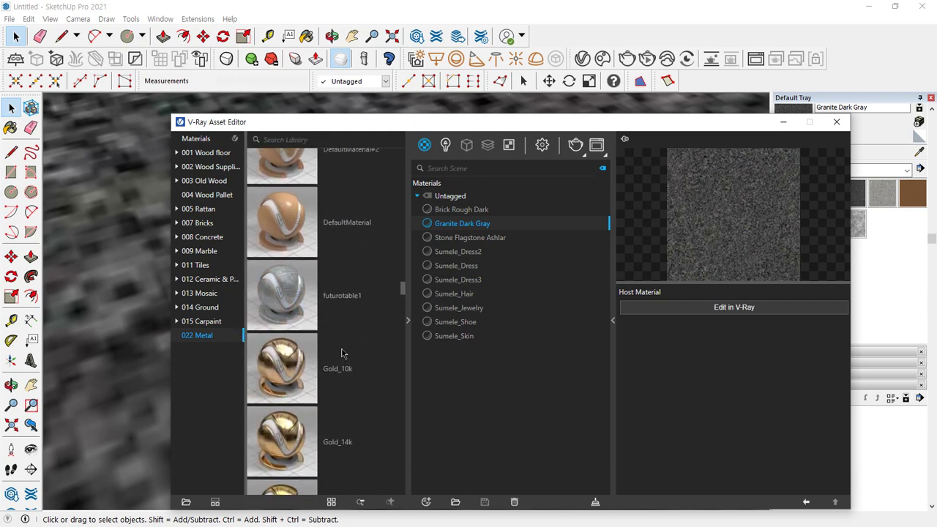
pyautogui.scroll(2, 341, 354)
pyautogui.scroll(3, 341, 354)
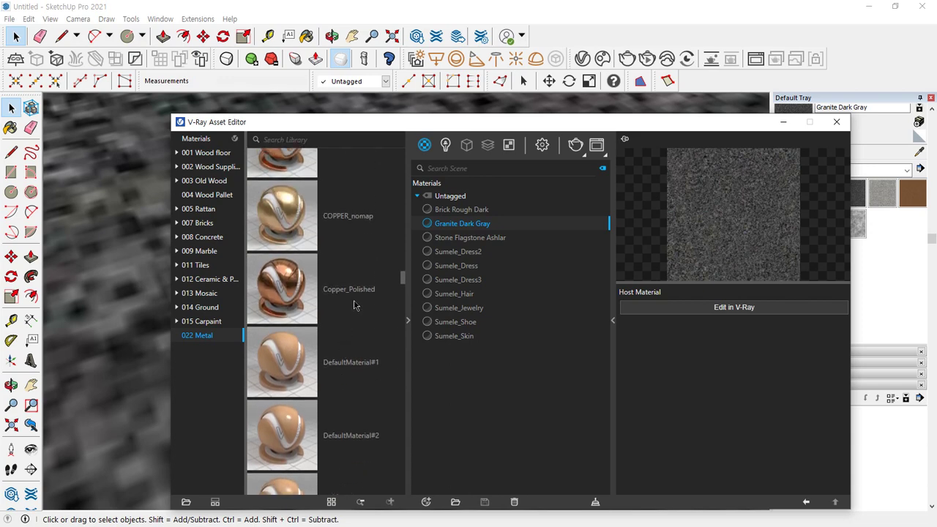
pyautogui.scroll(4, 355, 304)
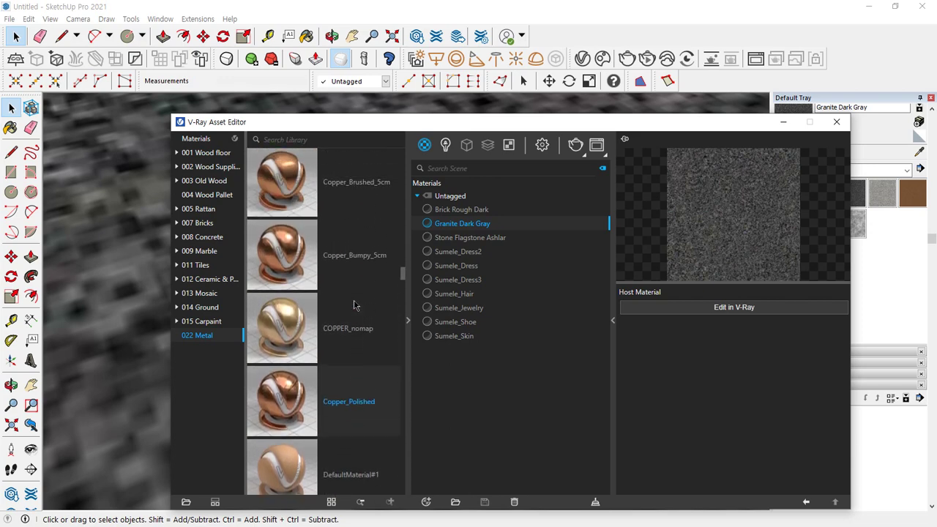
pyautogui.scroll(4, 354, 304)
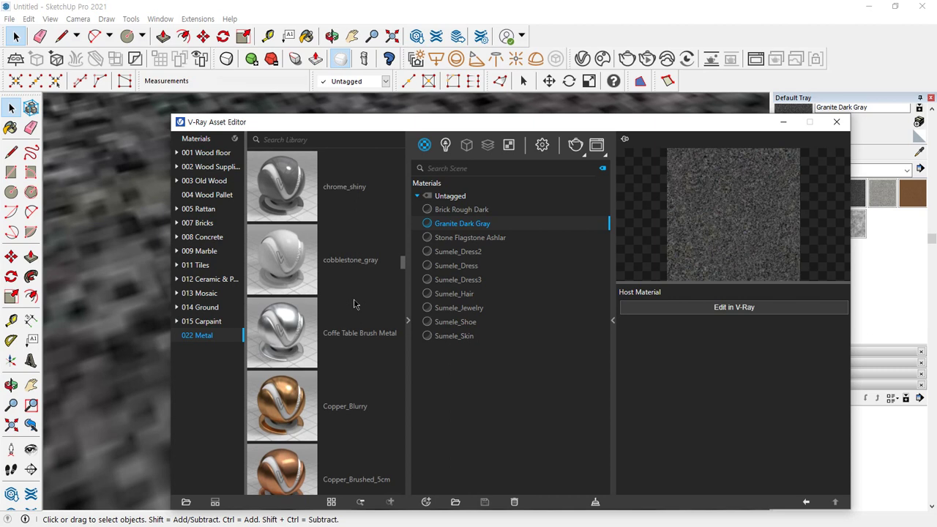
pyautogui.scroll(1, 355, 304)
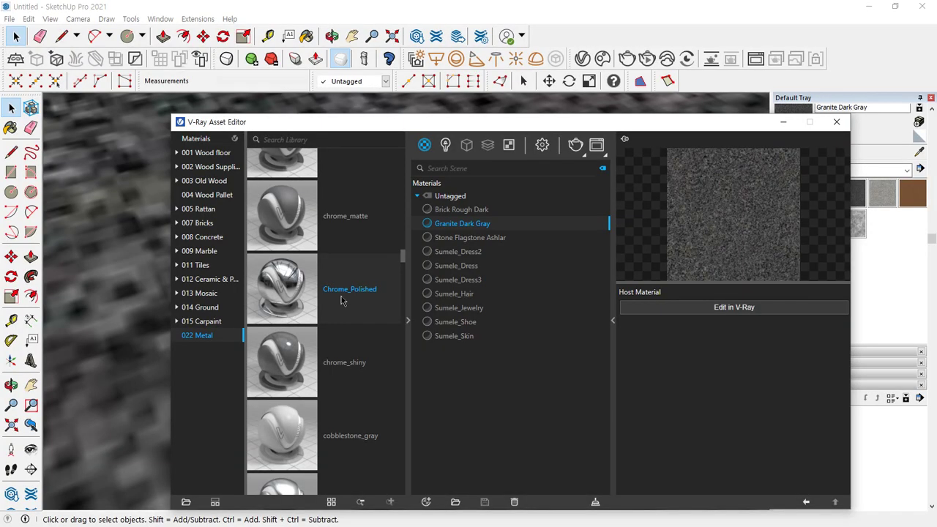
pyautogui.moveTo(343, 299); pyautogui.dragTo(505, 418)
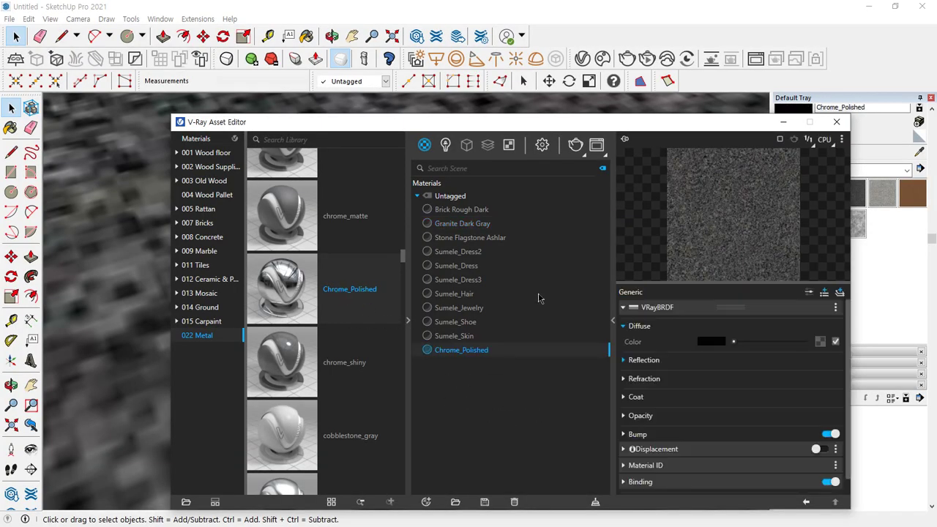
# Try painting the ring's top face with Chrome_Polished and undo the painting.
pyautogui.moveTo(775, 122); pyautogui.dragTo(278, 121)
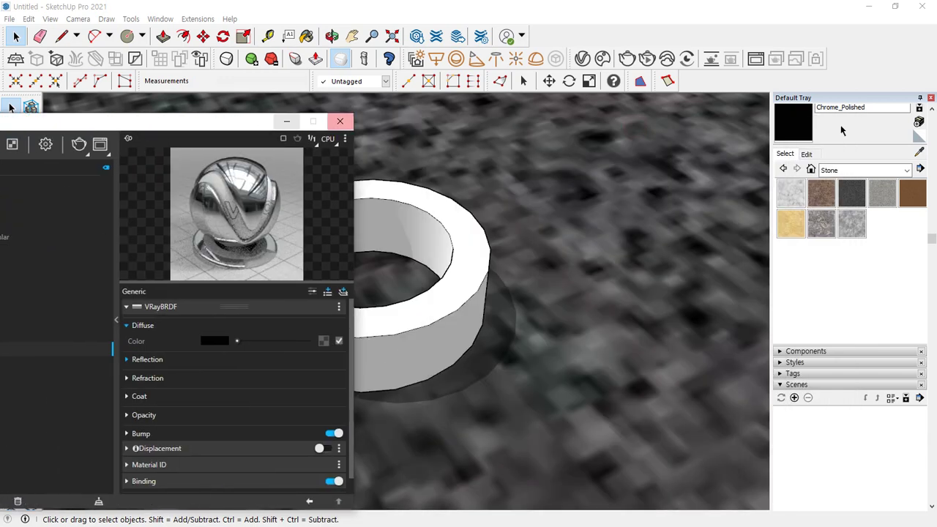
pyautogui.click(788, 132)
pyautogui.click(474, 258)
pyautogui.press('space')
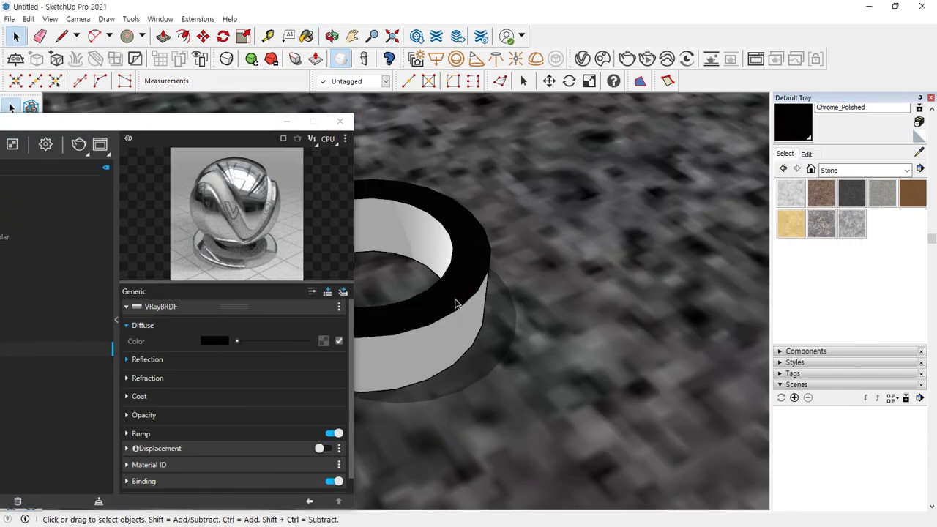
pyautogui.hotkey('ctrl', 'z')
# Group the whole ring and paint the group with Chrome_Polished.
pyautogui.tripleClick(466, 273)
pyautogui.rightClick(465, 273)
pyautogui.press('g')
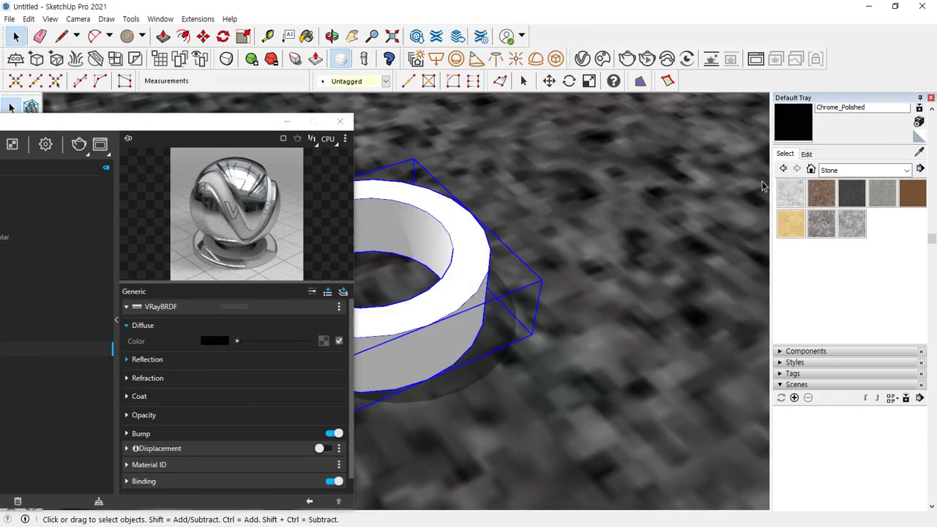
pyautogui.click(798, 117)
pyautogui.click(465, 244)
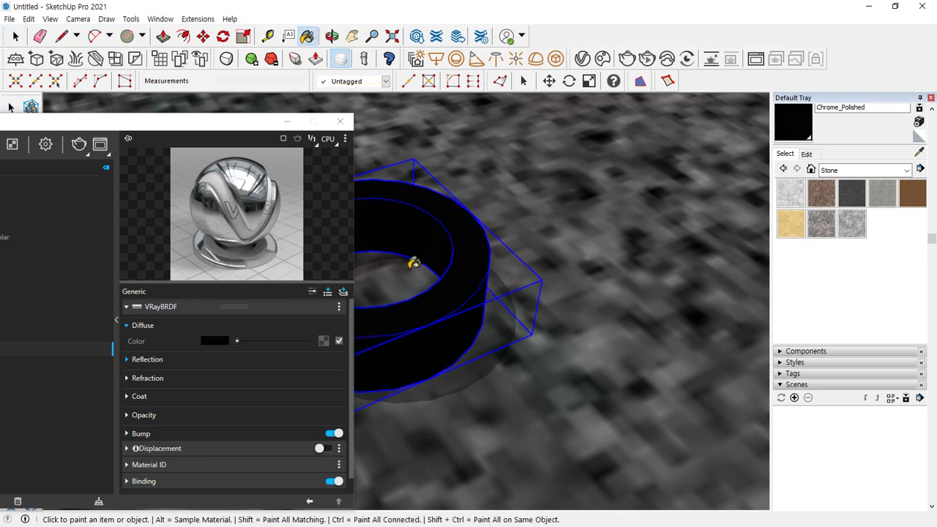
# Set the time in the shadow settings to 1:30 AM (오전) to turn the scene to night.
pyautogui.moveTo(207, 129); pyautogui.dragTo(587, 281)
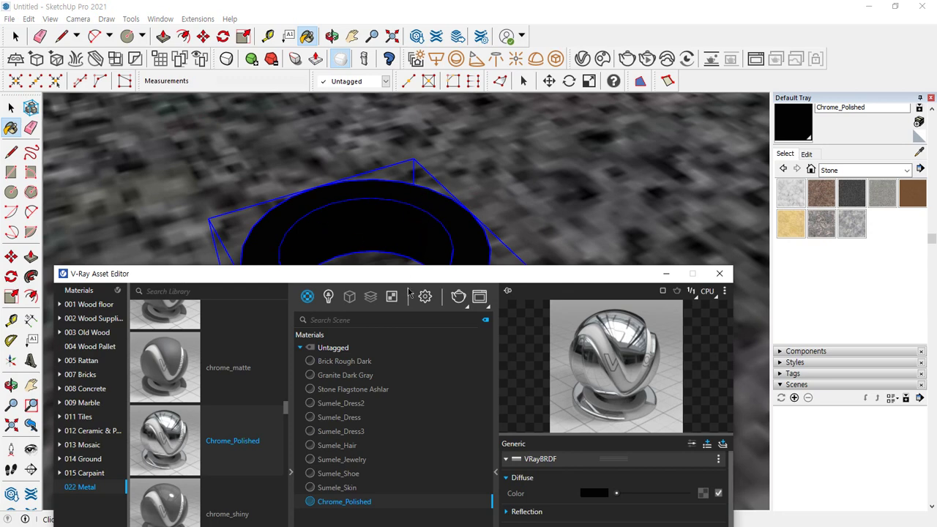
pyautogui.moveTo(403, 274); pyautogui.dragTo(475, 329)
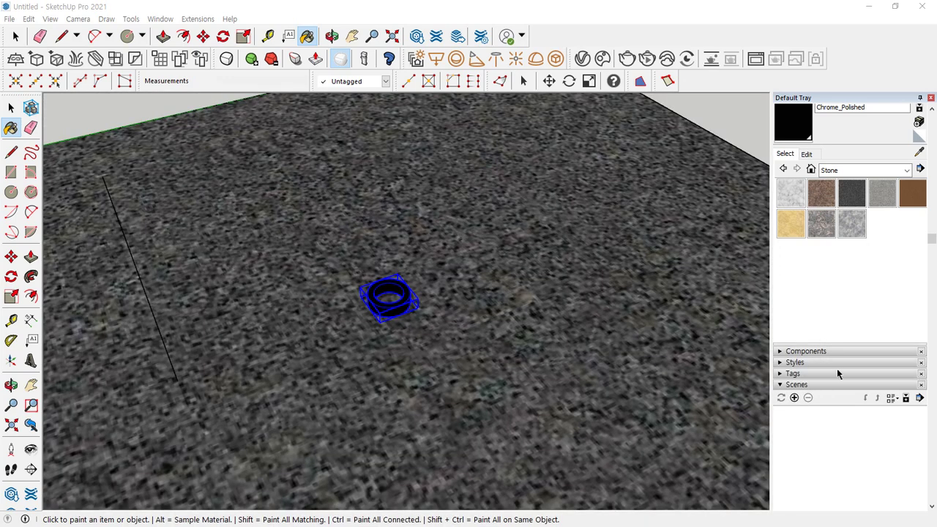
pyautogui.click(836, 372)
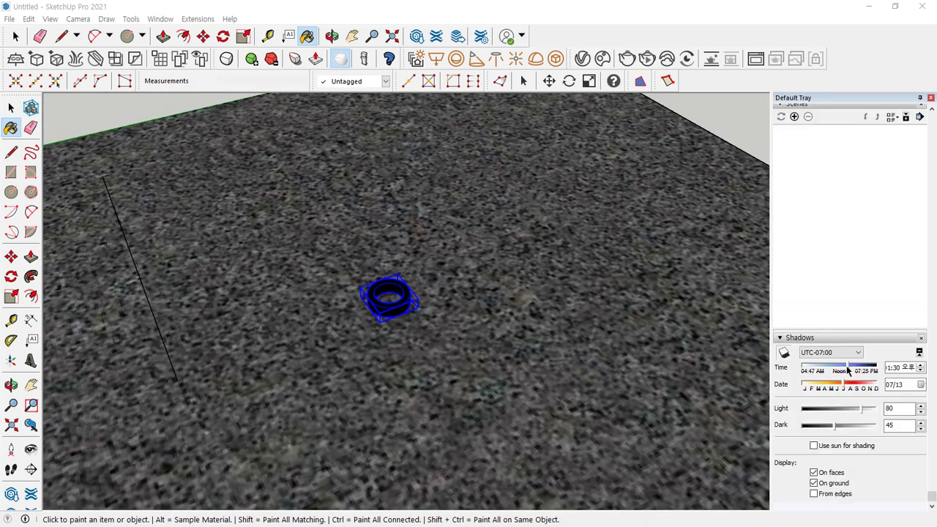
pyautogui.click(906, 370)
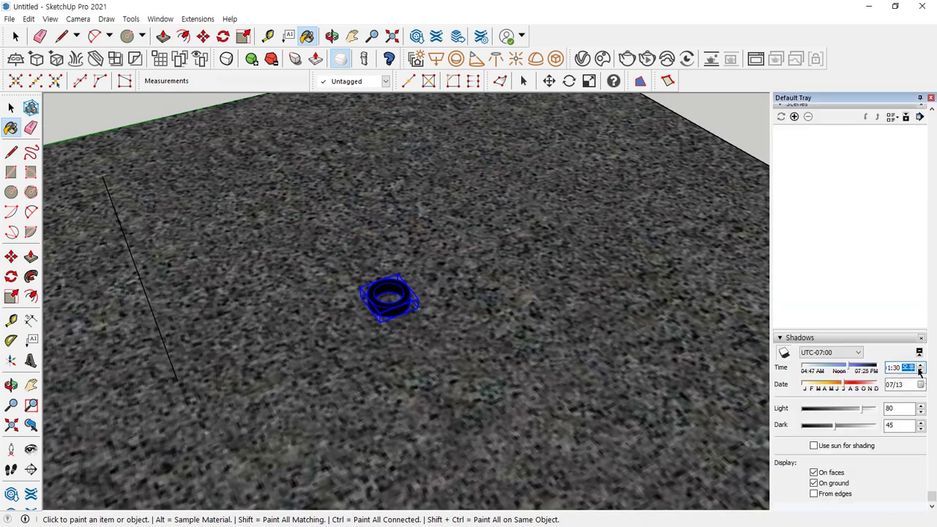
pyautogui.click(920, 371)
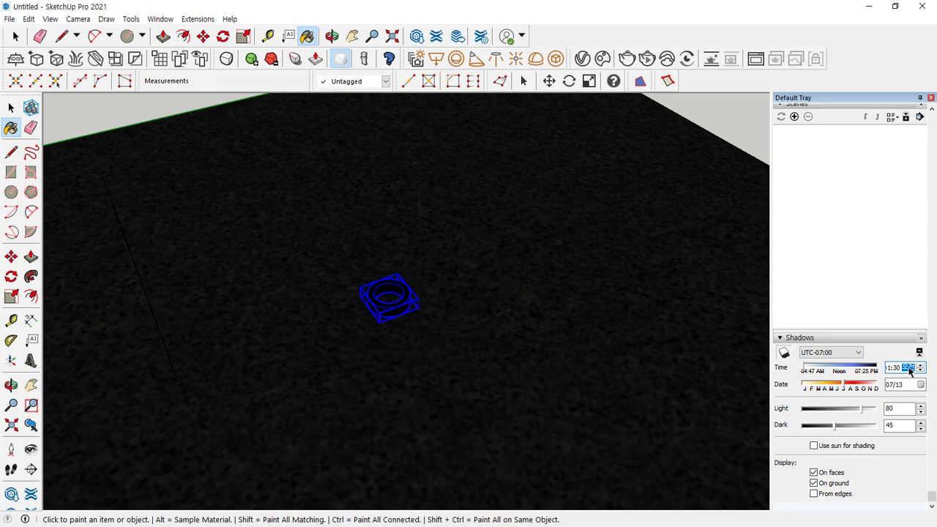
pyautogui.moveTo(924, 350)
pyautogui.mouseDown()
pyautogui.moveTo(879, 389)
pyautogui.moveTo(931, 356)
pyautogui.moveTo(926, 403)
pyautogui.mouseUp()
pyautogui.press('Escape')
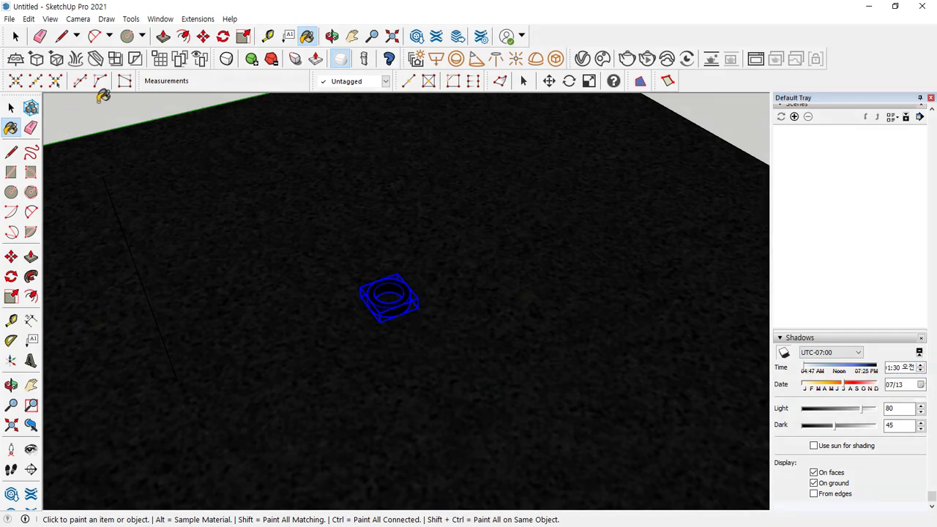
# Place a V-Ray spot light at the top end of the vertical line, aimed at the chrome ring.
pyautogui.click(474, 59)
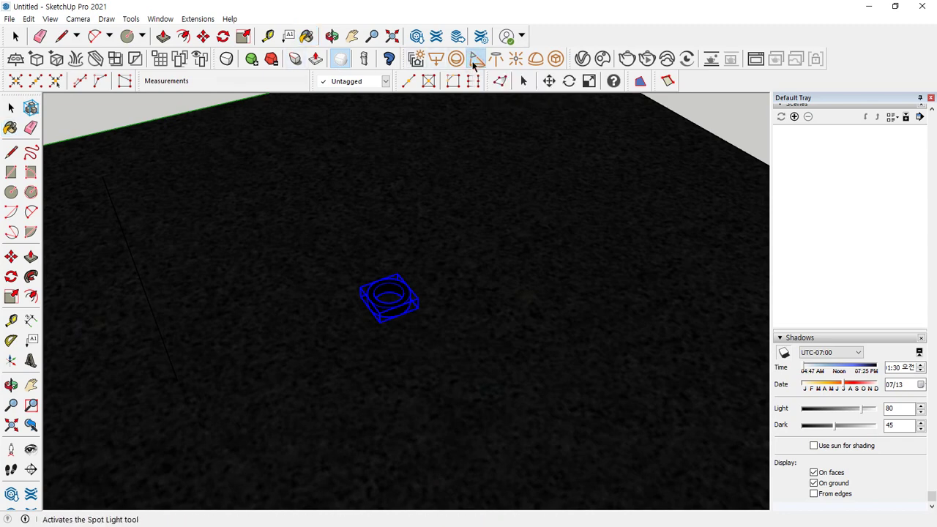
pyautogui.click(102, 177)
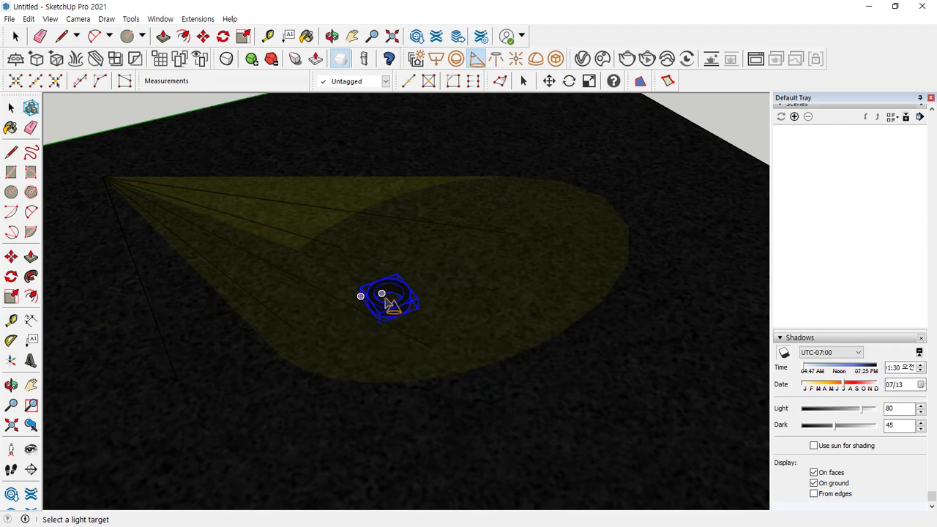
pyautogui.click(387, 297)
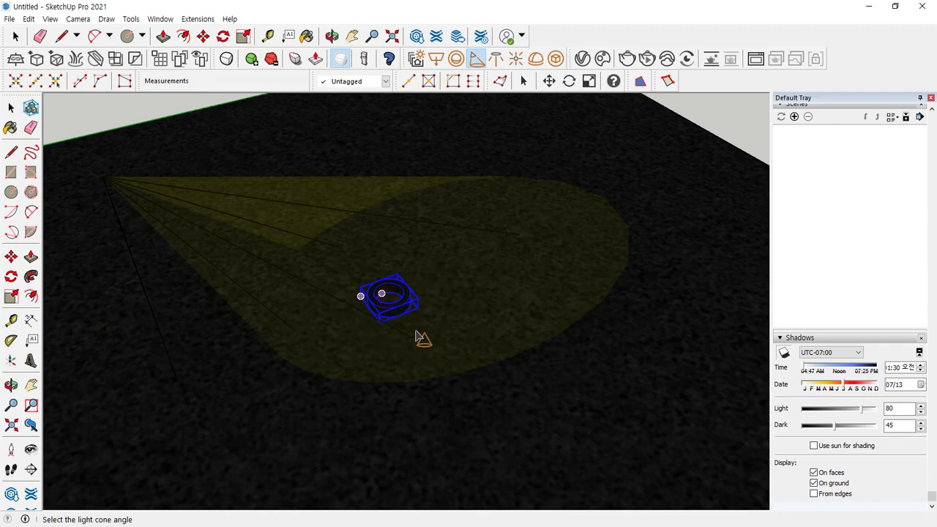
pyautogui.click(405, 343)
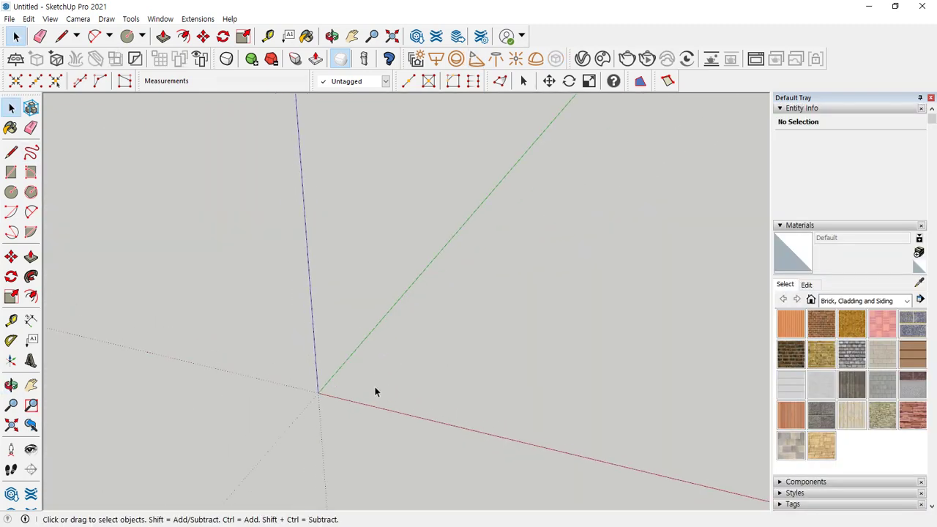
# Draw a 500 × 500 mm rectangle on the ground starting at the origin.
pyautogui.scroll(2, 374, 391)
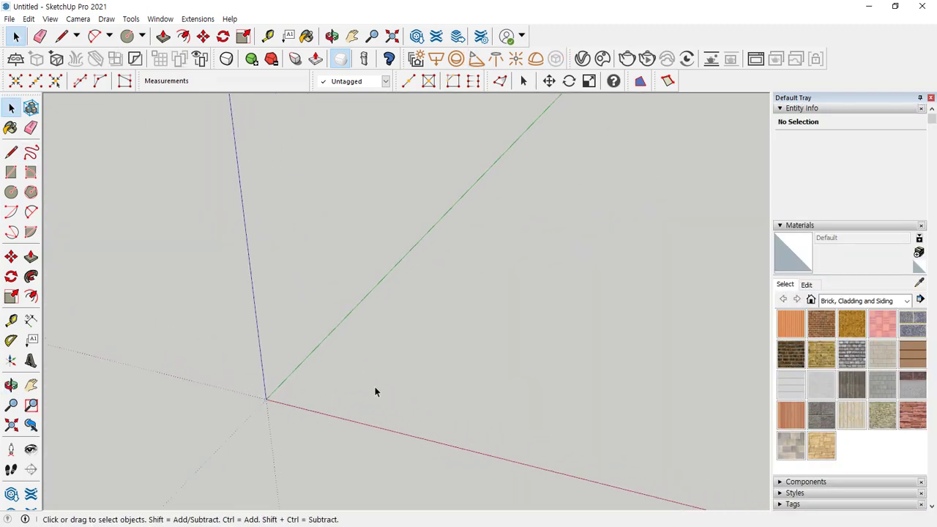
pyautogui.press('r')
pyautogui.click(266, 399)
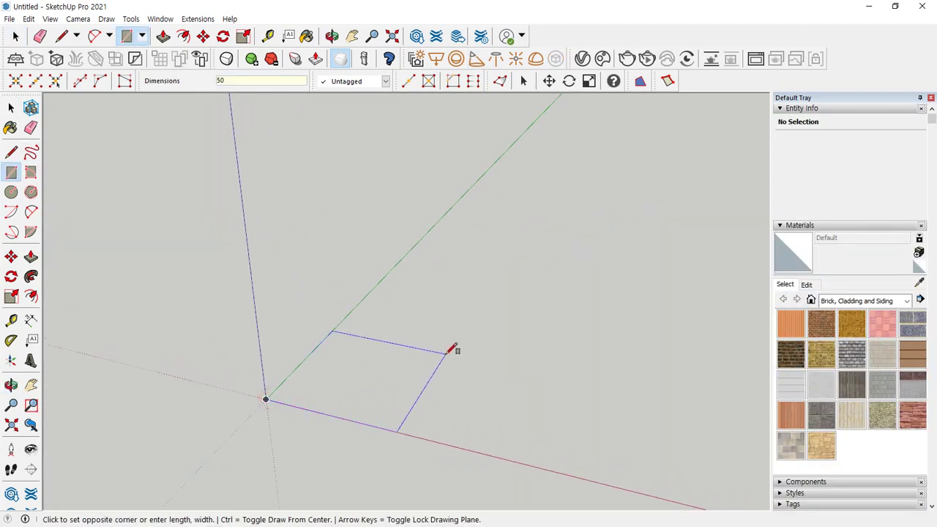
pyautogui.write('500,500')
pyautogui.press('Return')
pyautogui.press('space')
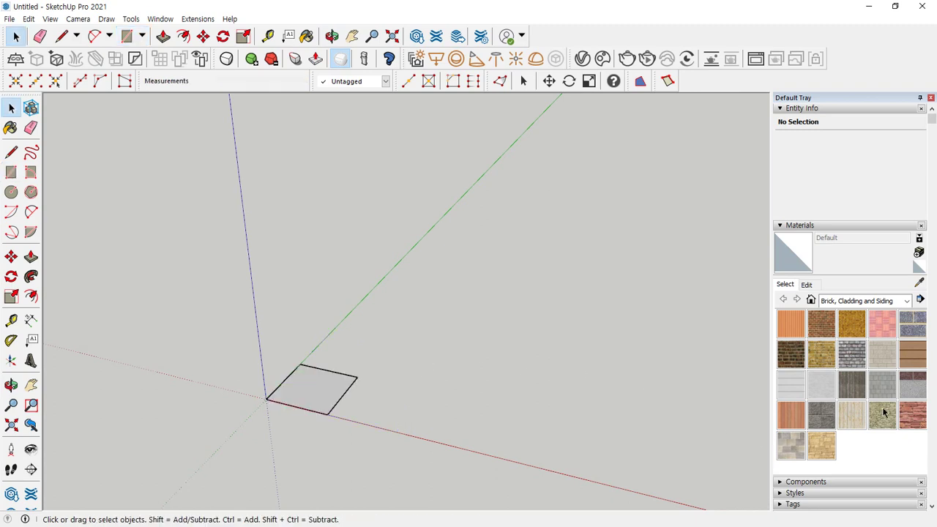
# Paint the rectangle with Granite Dark Gray from the Stone materials and make it a group.
pyautogui.click(850, 307)
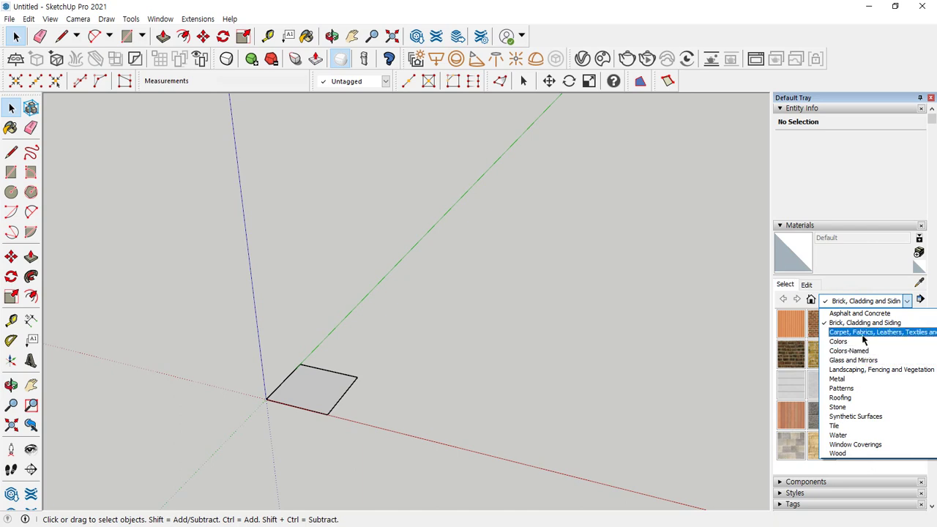
pyautogui.click(870, 406)
pyautogui.click(851, 323)
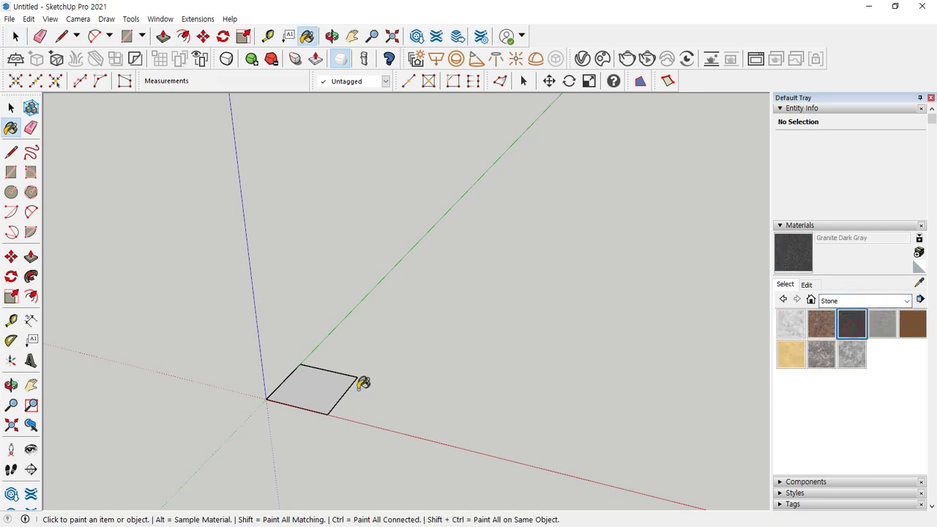
pyautogui.click(333, 385)
pyautogui.press('space')
pyautogui.rightClick(329, 387)
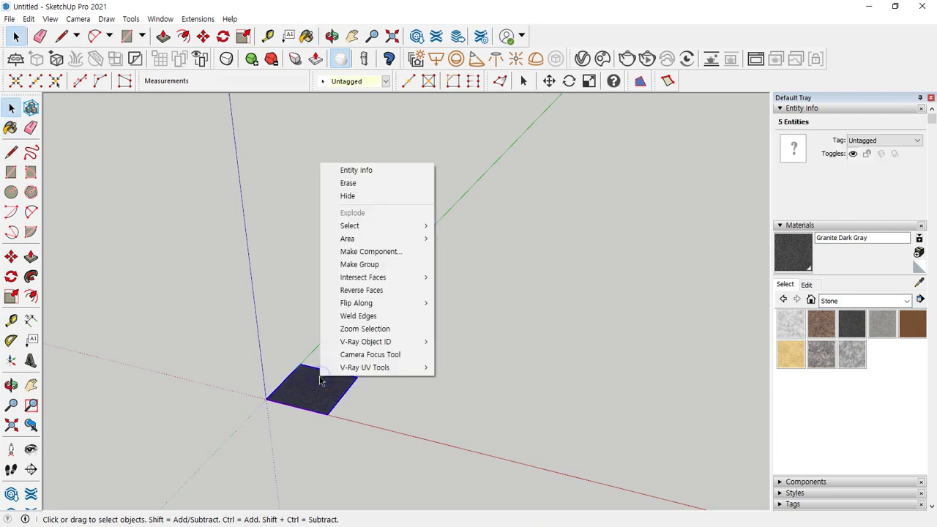
pyautogui.click(344, 263)
# Draw a 100 mm line across the granite slab from near its centre and a vertical line up from its end.
pyautogui.scroll(5, 295, 398)
pyautogui.moveTo(275, 364); pyautogui.dragTo(344, 310, button='middle')
pyautogui.press('l')
pyautogui.click(334, 333)
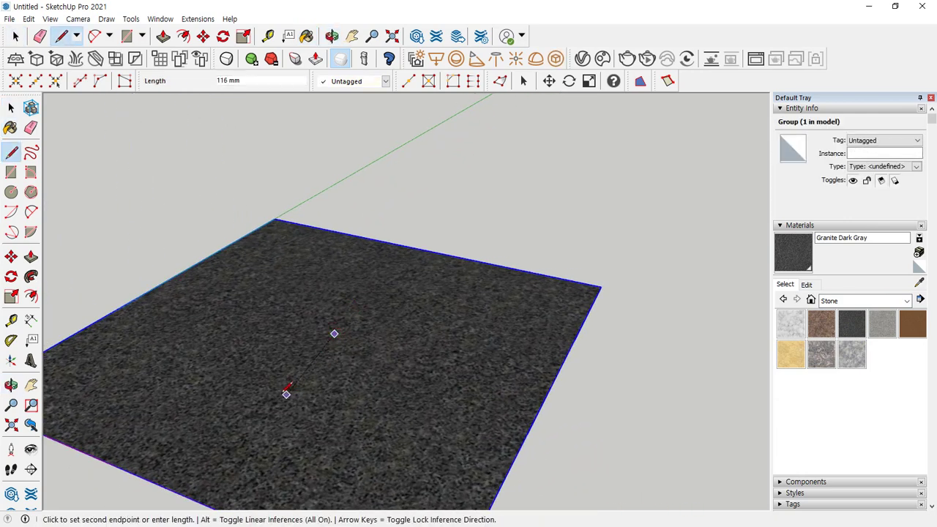
pyautogui.write('100')
pyautogui.press('Return')
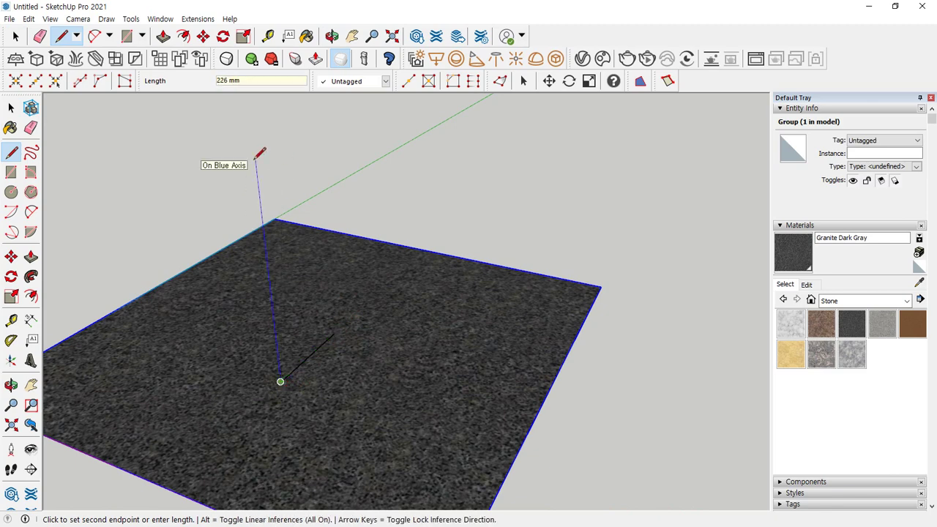
pyautogui.press('space')
# Draw a circle flat on the slab, centred on the starting point of the 100 mm line.
pyautogui.scroll(6, 287, 341)
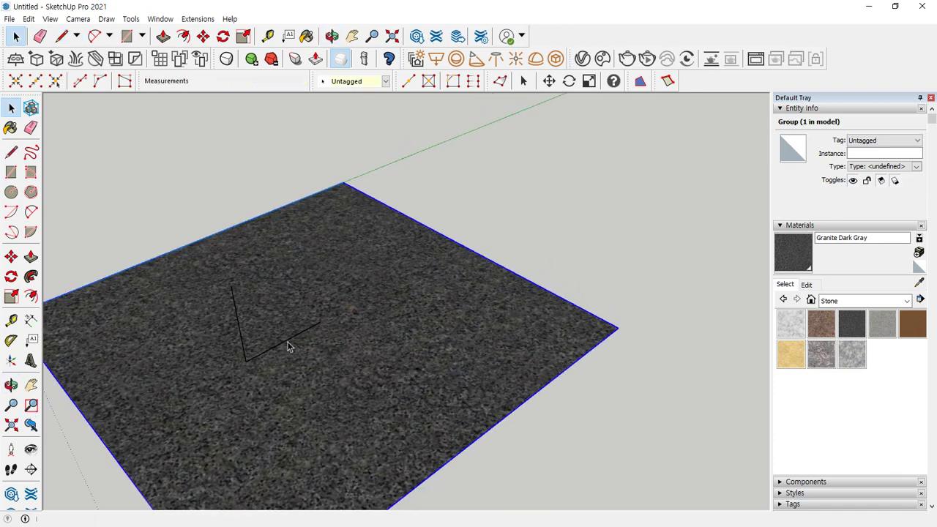
pyautogui.press('c')
pyautogui.click(333, 310)
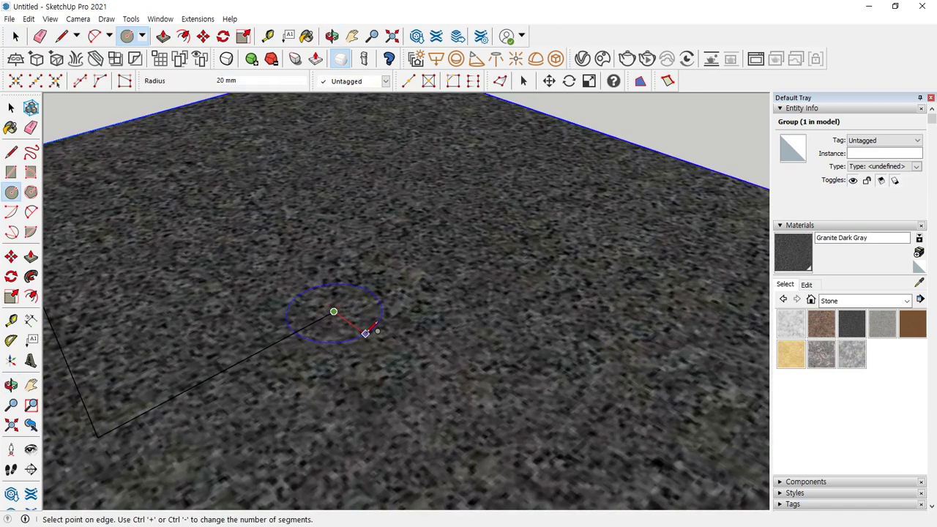
pyautogui.click(365, 333)
# Offset the circle 3 mm inward and delete the inner face to leave a flat ring.
pyautogui.scroll(5, 351, 329)
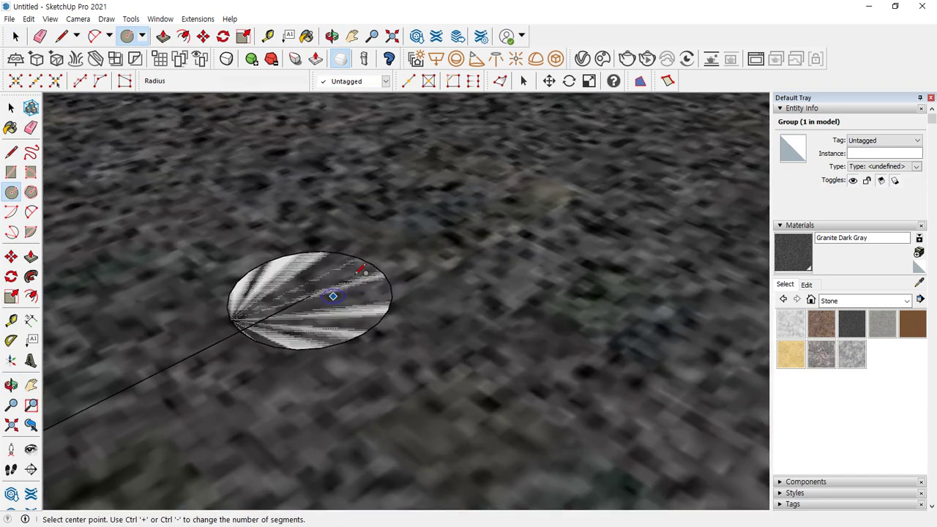
pyautogui.press('f')
pyautogui.click(368, 262)
pyautogui.click(352, 284)
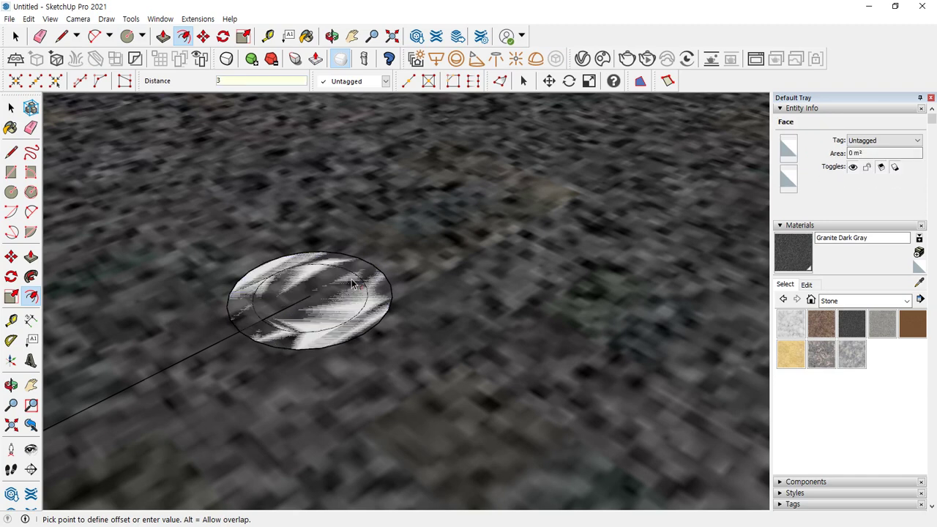
pyautogui.press('space')
pyautogui.press('Delete')
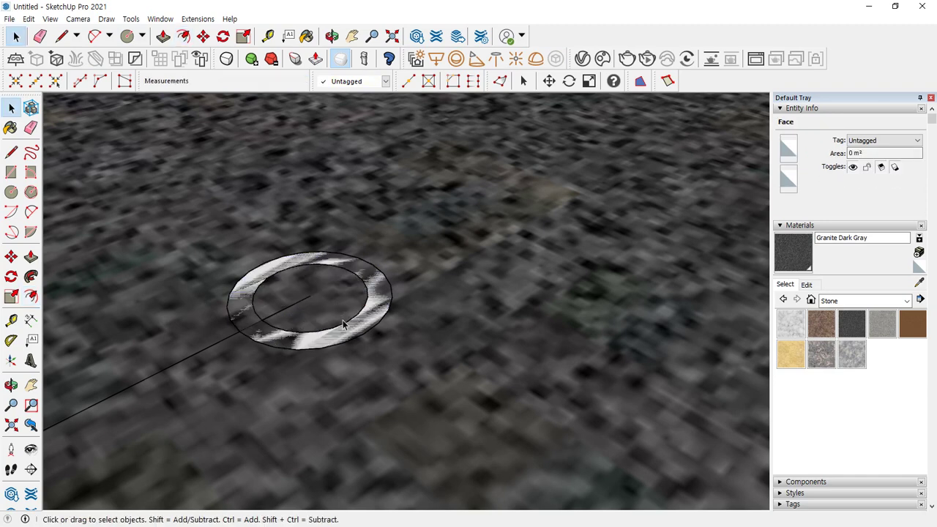
# Push/Pull the flat ring face upward into a short, solid ring.
pyautogui.press('p')
pyautogui.click(351, 324)
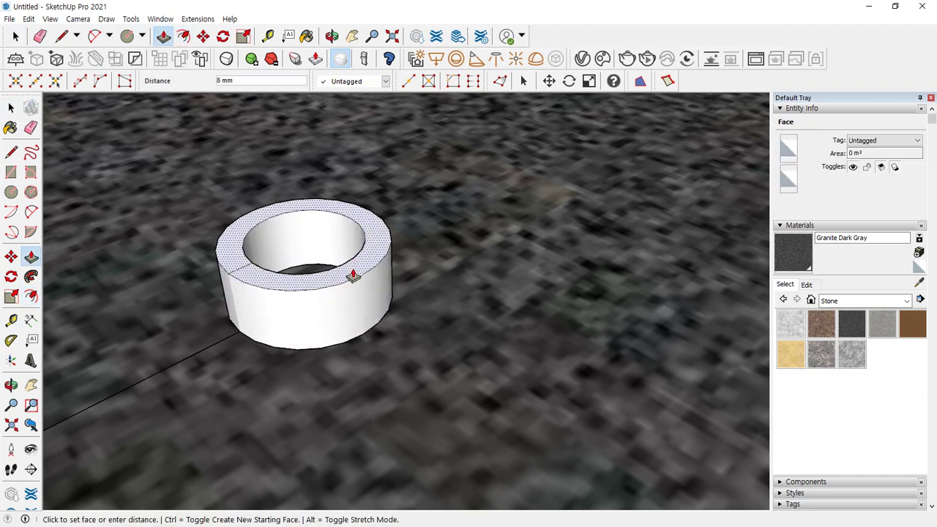
pyautogui.click(352, 275)
pyautogui.press('space')
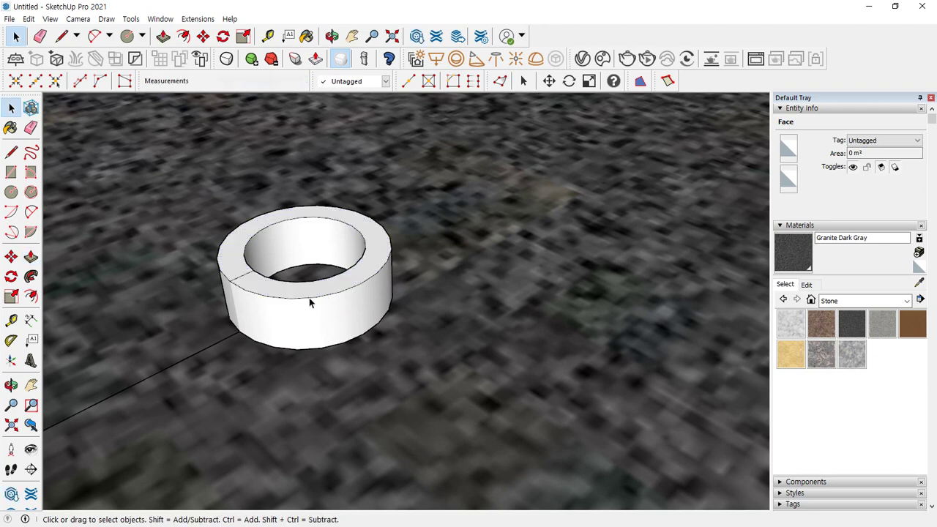
# Erase the line running along the slab to the ring and make the whole ring a group.
pyautogui.press('e')
pyautogui.press('space')
pyautogui.tripleClick(343, 284)
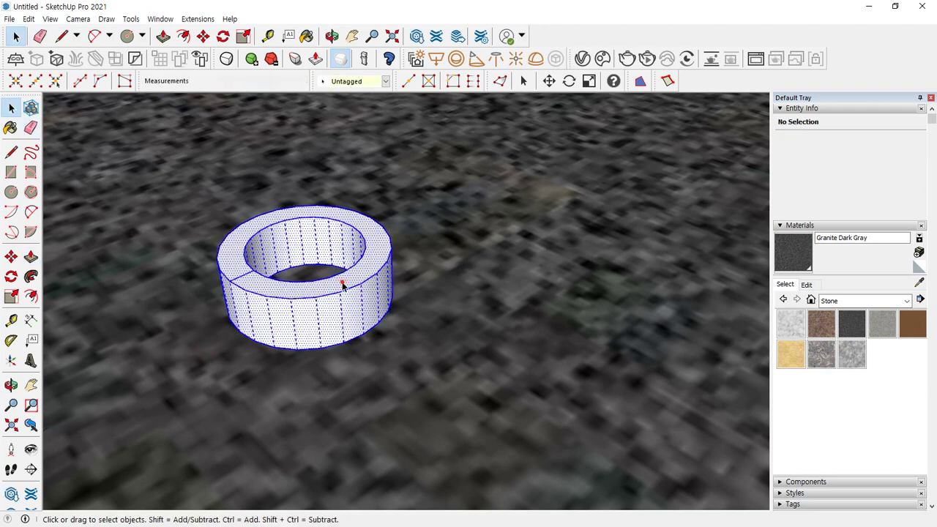
pyautogui.rightClick(342, 284)
pyautogui.click(366, 123)
pyautogui.scroll(-3, 332, 308)
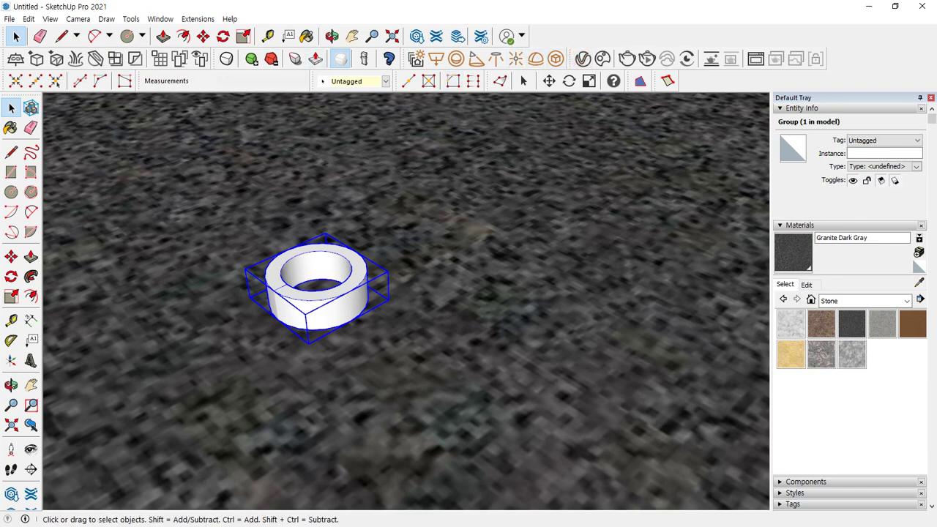
# Add Chrome_Polished from the 022 Metal library of the V-Ray Asset Editor to the scene's materials.
pyautogui.click(583, 59)
pyautogui.moveTo(125, 109); pyautogui.dragTo(526, 63)
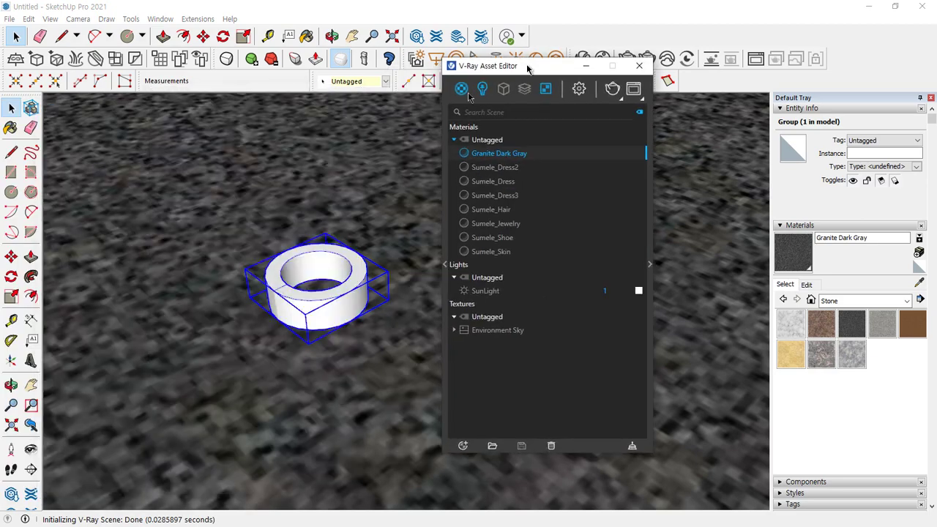
pyautogui.click(462, 91)
pyautogui.click(446, 275)
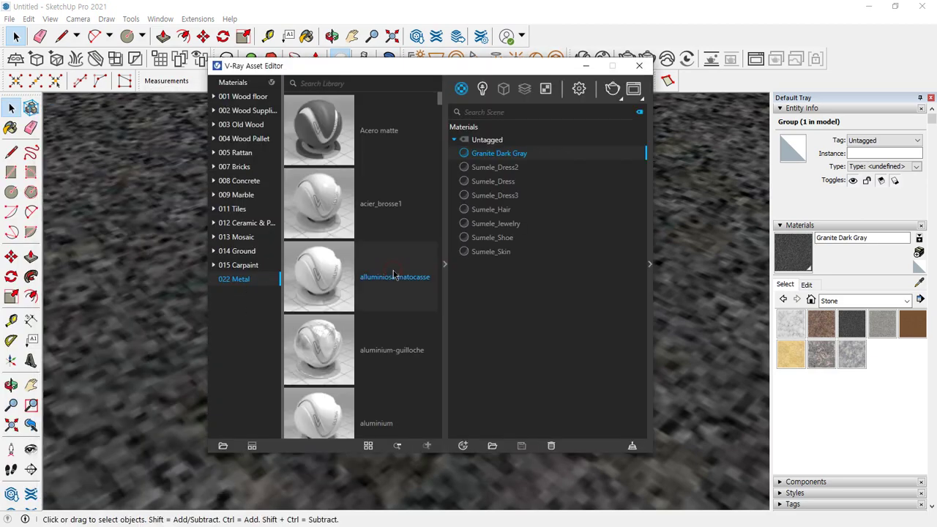
pyautogui.scroll(-15, 397, 277)
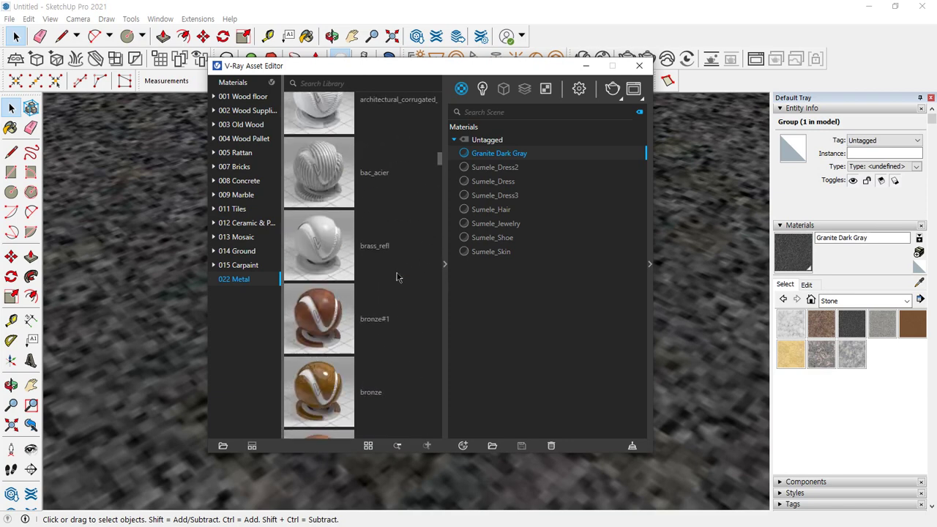
pyautogui.scroll(-6, 411, 275)
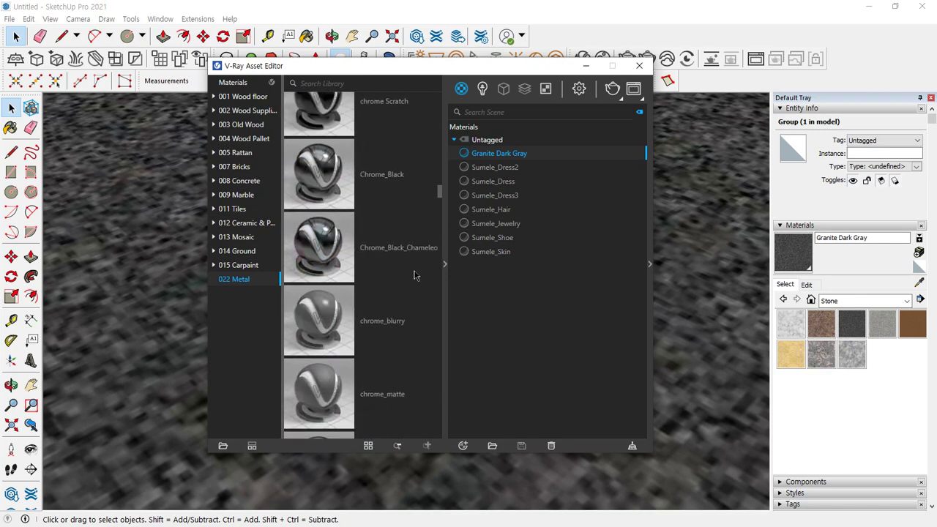
pyautogui.scroll(-5, 414, 275)
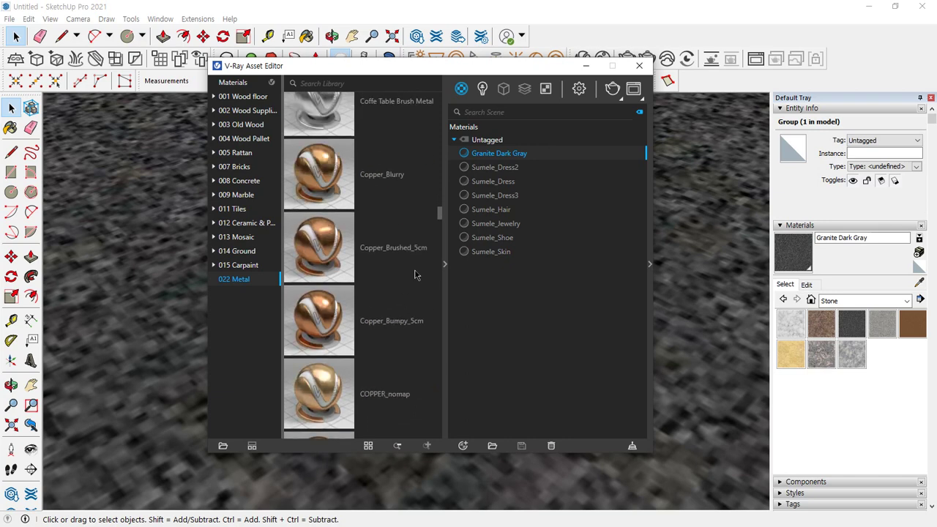
pyautogui.scroll(4, 414, 276)
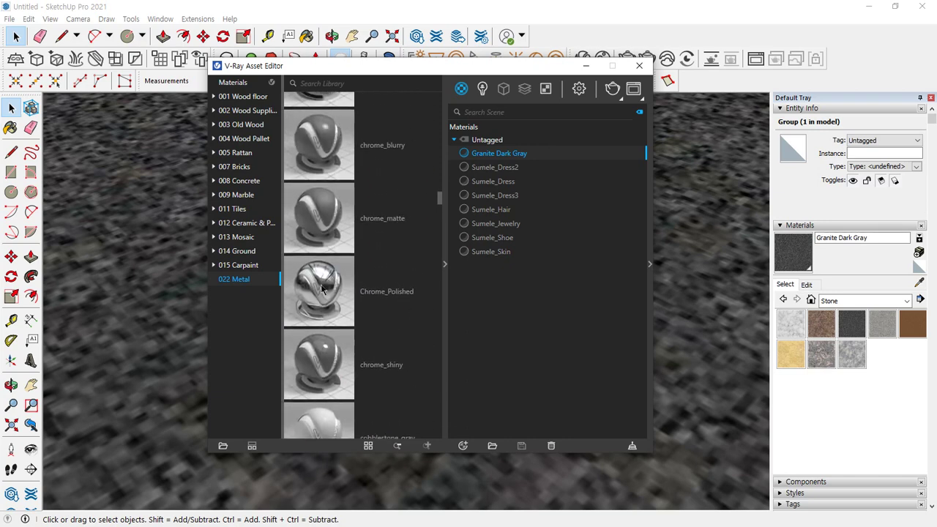
pyautogui.moveTo(320, 289); pyautogui.dragTo(531, 291)
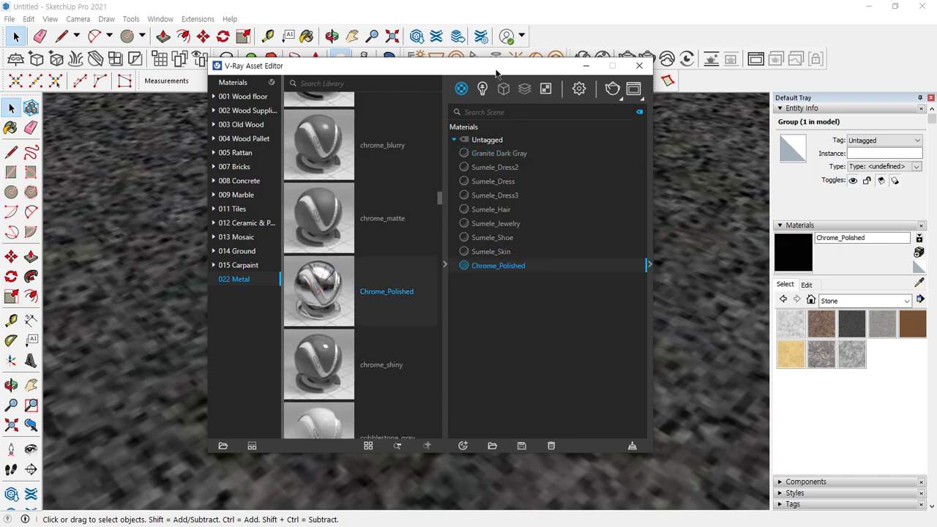
# Paint the ring group with the Chrome_Polished material.
pyautogui.moveTo(494, 73); pyautogui.dragTo(45, 356)
pyautogui.click(793, 251)
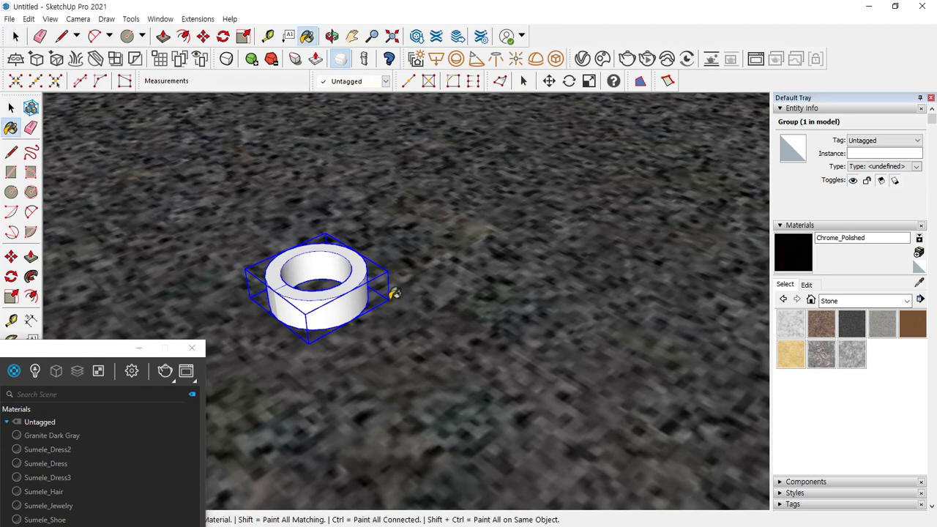
pyautogui.click(357, 288)
# Place a spot light at the top of the vertical line, aim it at the chrome ring and set a cone wider than the ring.
pyautogui.scroll(-6, 361, 286)
pyautogui.keyDown('shift'); pyautogui.moveTo(341, 297); pyautogui.dragTo(456, 236, button='middle'); pyautogui.keyUp('shift')
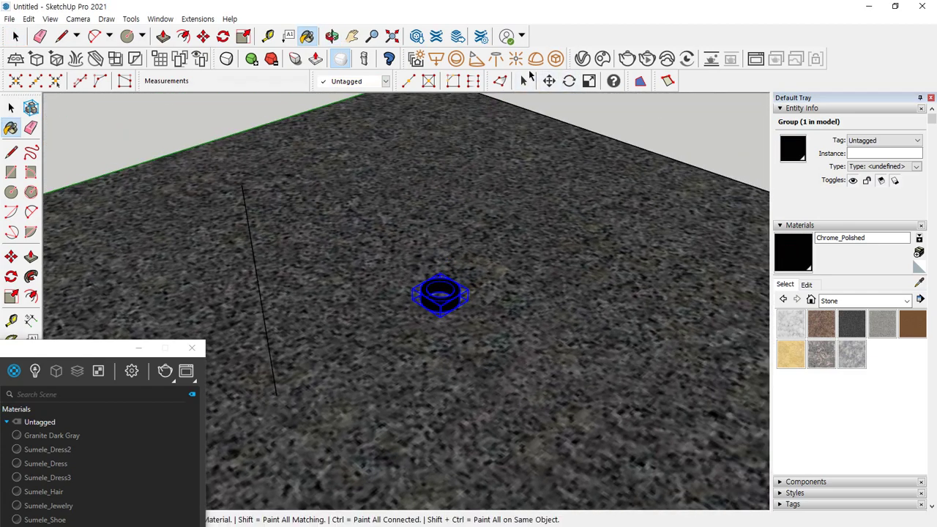
pyautogui.click(476, 60)
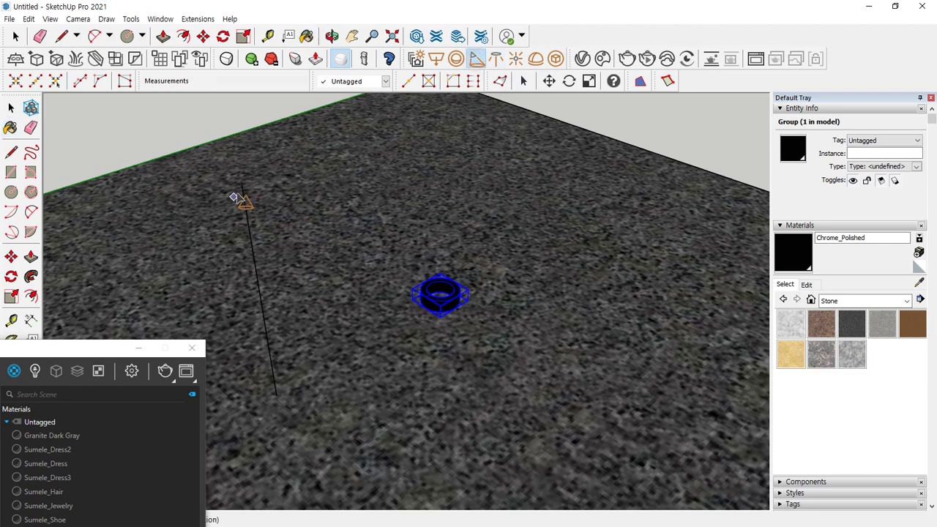
pyautogui.click(242, 186)
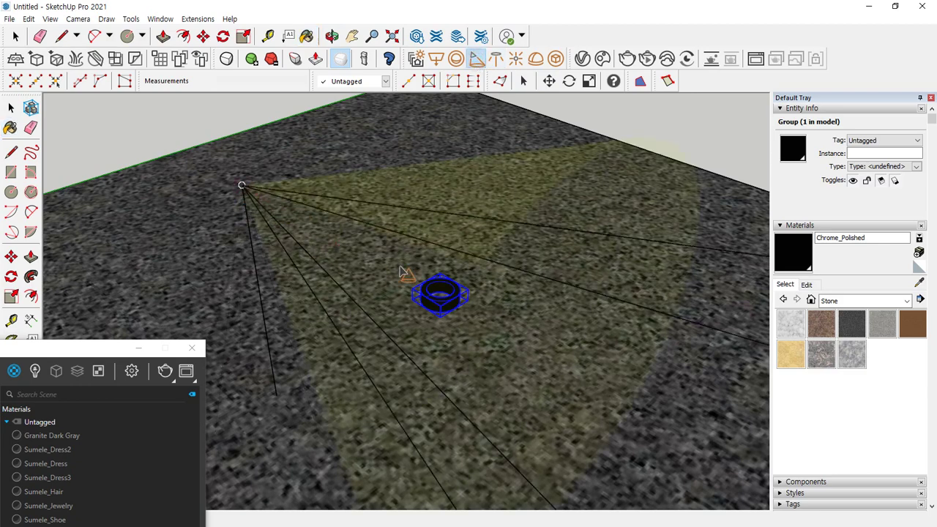
pyautogui.scroll(3, 431, 295)
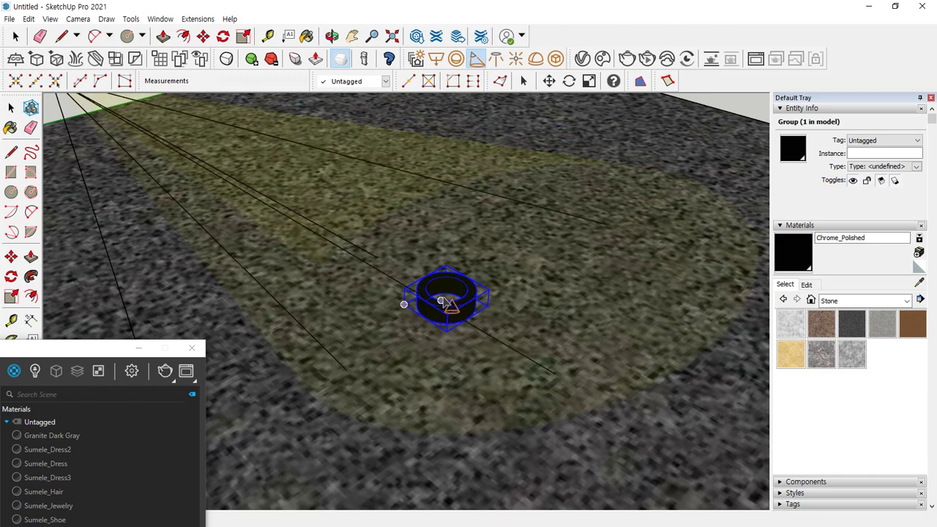
pyautogui.click(420, 316)
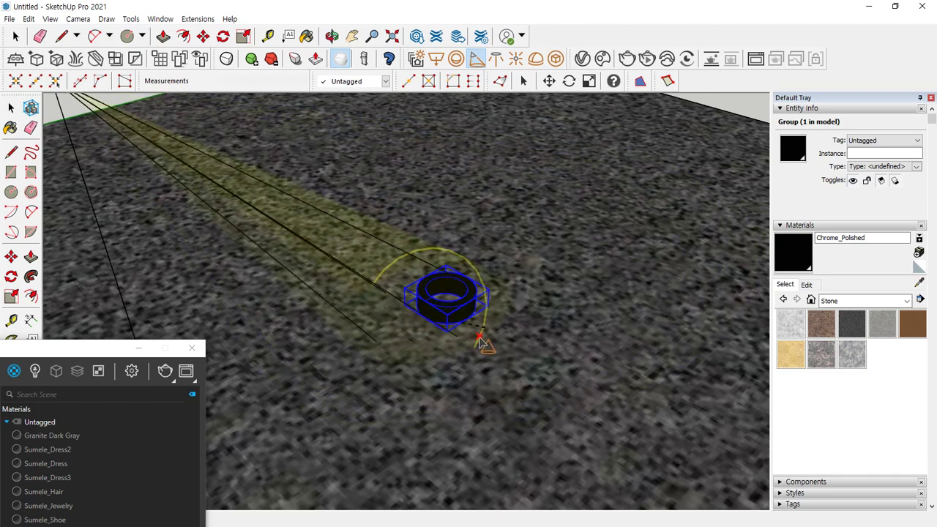
pyautogui.click(529, 382)
pyautogui.scroll(5, 431, 351)
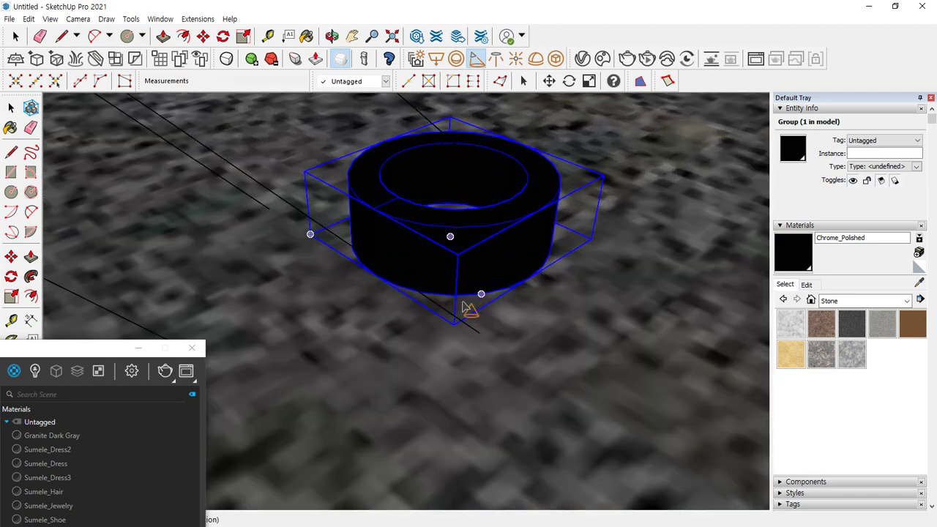
# Set the shadow time of day to 1:30 AM.
pyautogui.scroll(-10, 832, 377)
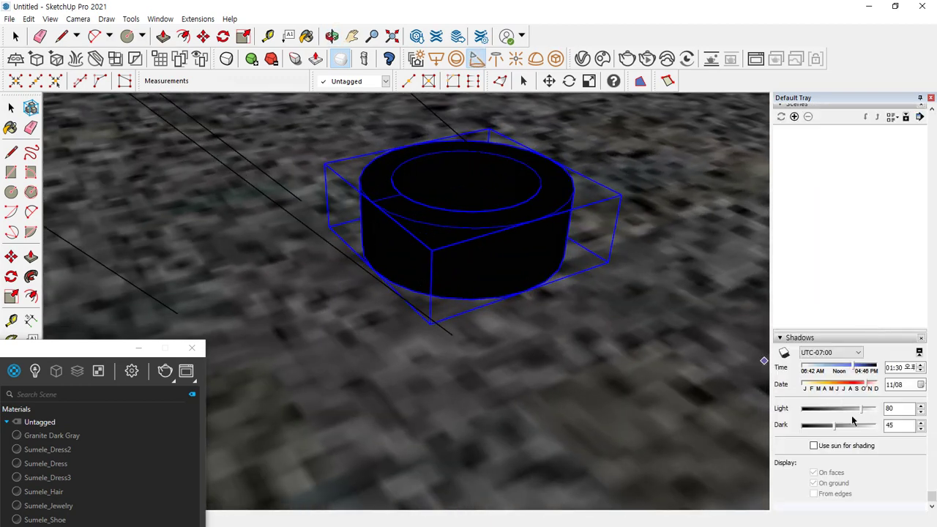
pyautogui.click(910, 369)
pyautogui.click(921, 366)
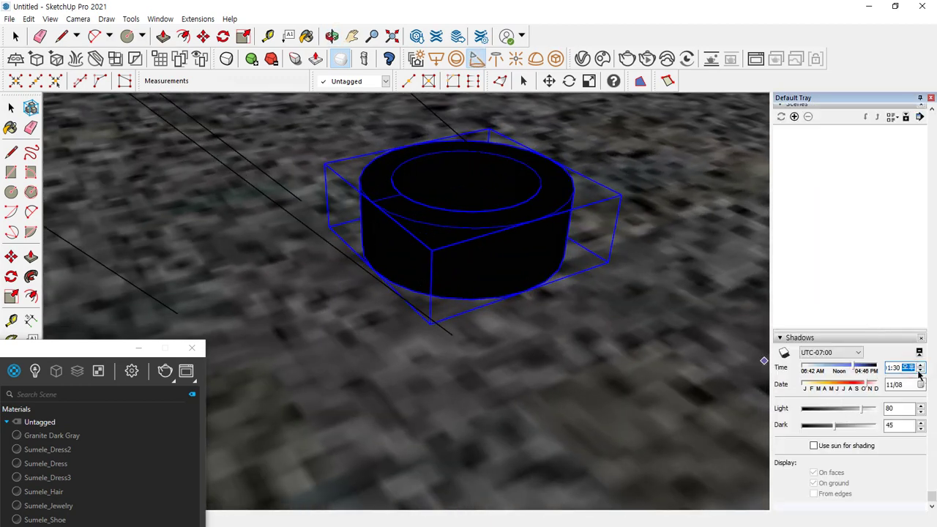
pyautogui.click(920, 371)
# Frame the chrome ring closely from above, render it with caustics on and inspect the light patterns inside and around it.
pyautogui.moveTo(489, 222); pyautogui.dragTo(567, 253, button='middle')
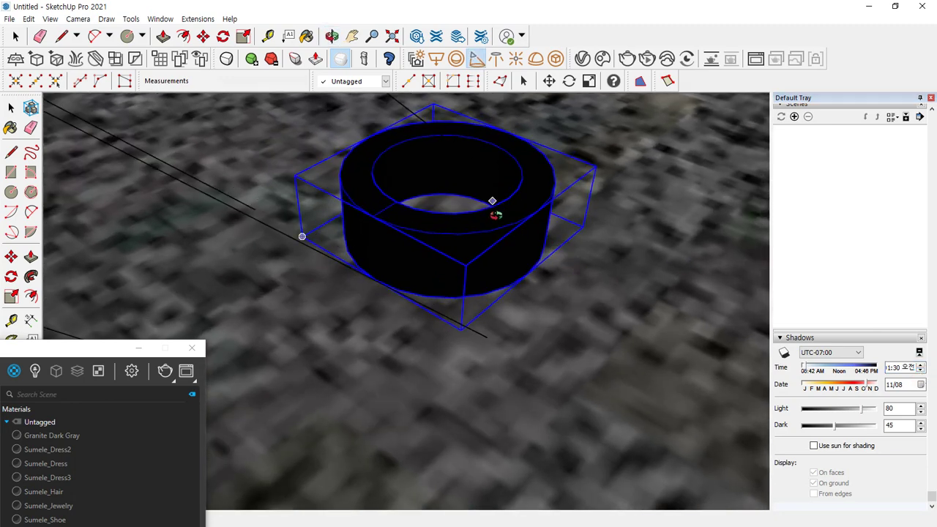
pyautogui.moveTo(493, 211); pyautogui.dragTo(338, 301, button='middle')
pyautogui.scroll(4, 395, 322)
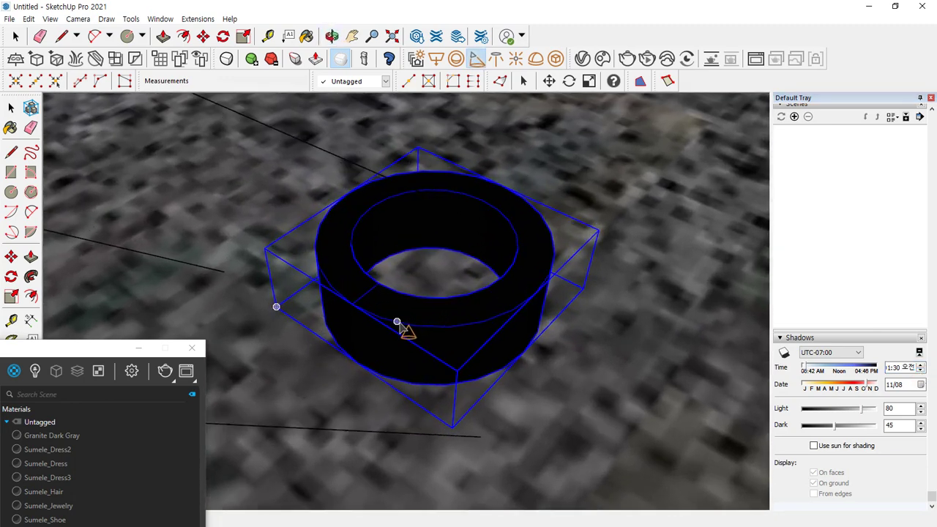
pyautogui.keyDown('shift'); pyautogui.moveTo(471, 280); pyautogui.dragTo(461, 303, button='middle'); pyautogui.keyUp('shift')
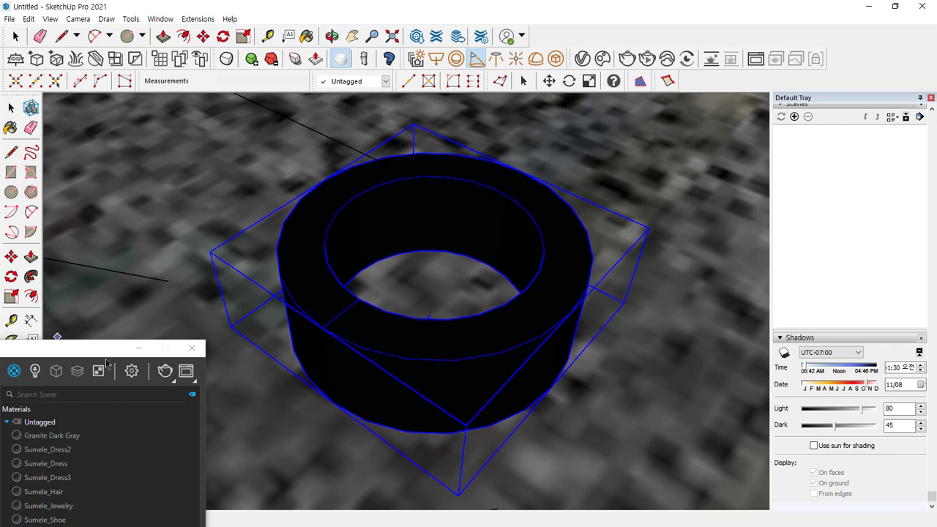
pyautogui.moveTo(87, 361); pyautogui.dragTo(875, 191)
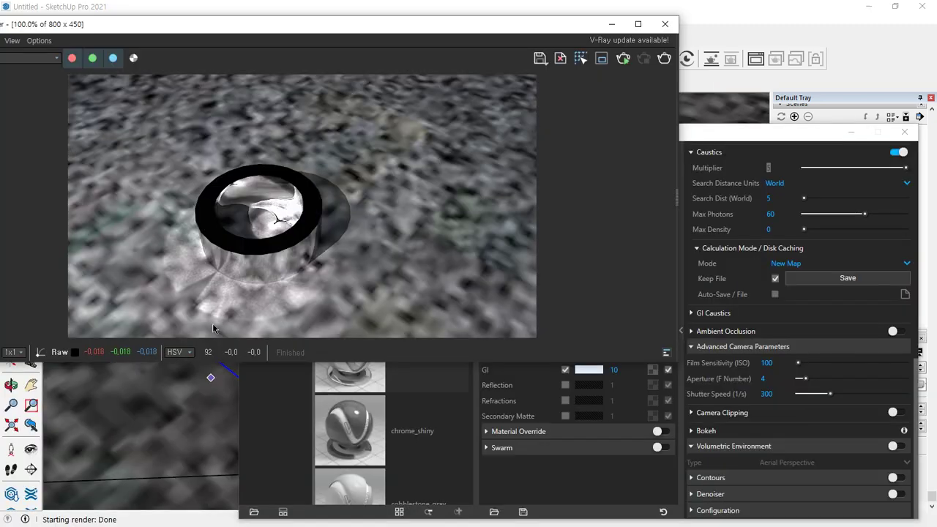
pyautogui.scroll(2, 212, 323)
pyautogui.scroll(-2, 213, 278)
pyautogui.moveTo(195, 205)
pyautogui.mouseDown()
pyautogui.moveTo(173, 267)
pyautogui.moveTo(218, 318)
pyautogui.moveTo(313, 311)
pyautogui.moveTo(329, 226)
pyautogui.mouseUp()
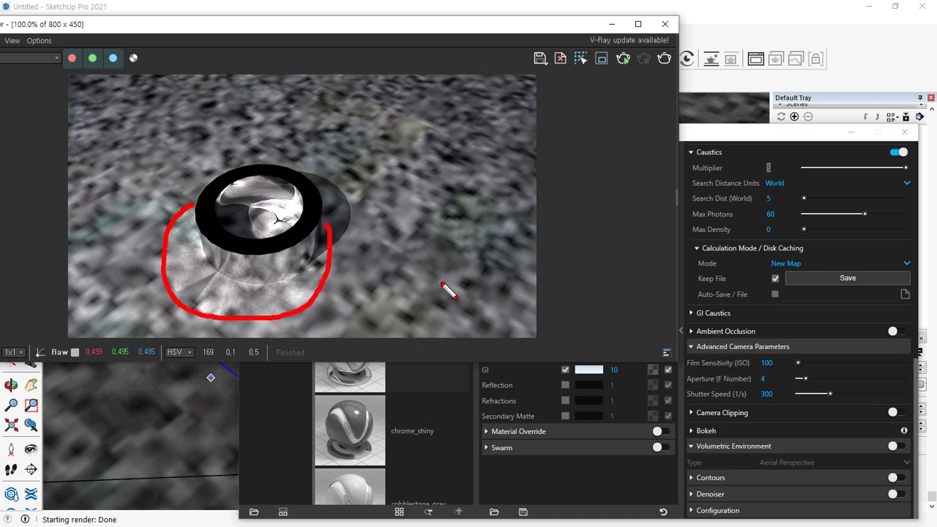
pyautogui.hotkey('ctrl', 'z')
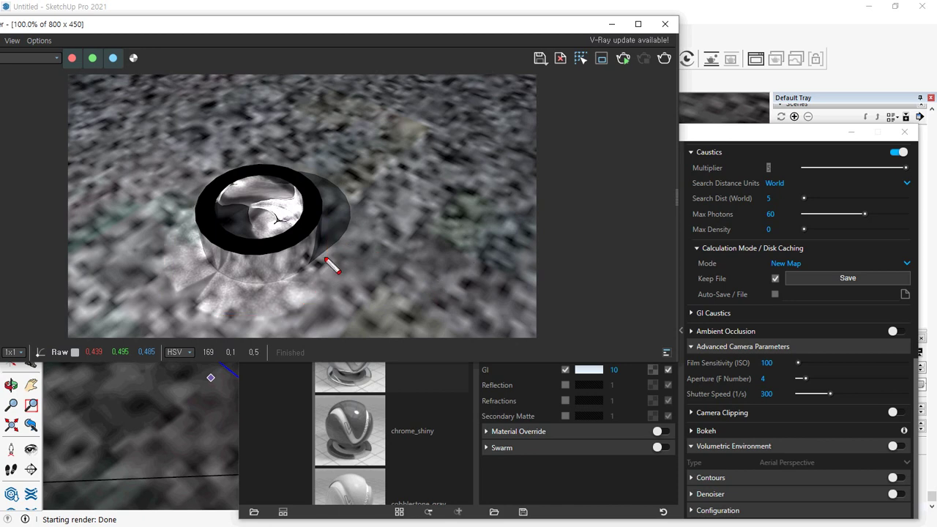
pyautogui.moveTo(285, 249)
pyautogui.mouseDown()
pyautogui.moveTo(268, 249)
pyautogui.moveTo(260, 191)
pyautogui.moveTo(301, 243)
pyautogui.moveTo(284, 248)
pyautogui.mouseUp()
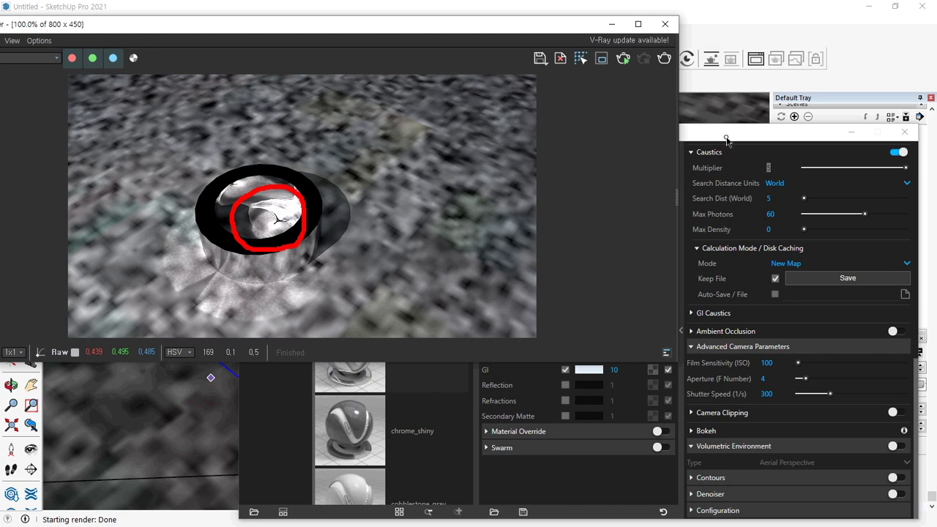
# Set the caustics multiplier to 1, render the ring again and look closely at the reflected light.
pyautogui.click(743, 172)
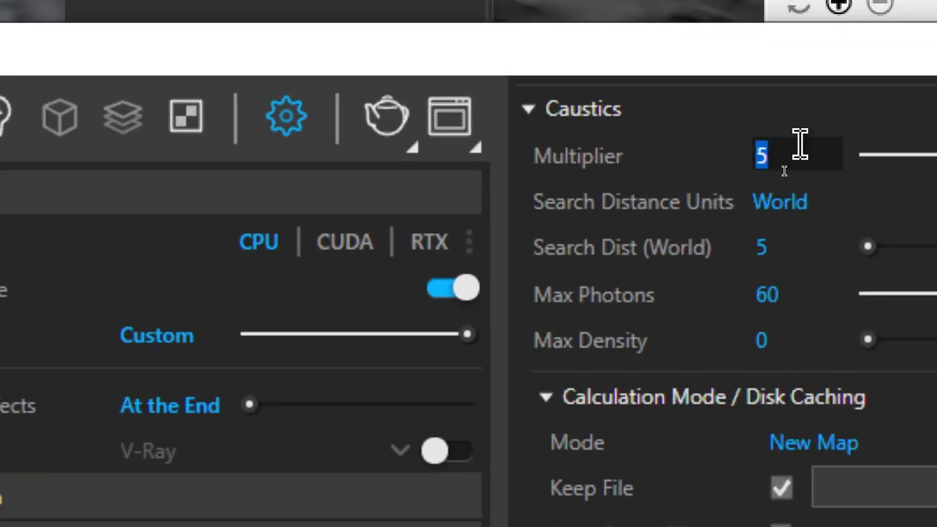
pyautogui.write('1')
pyautogui.press('Return')
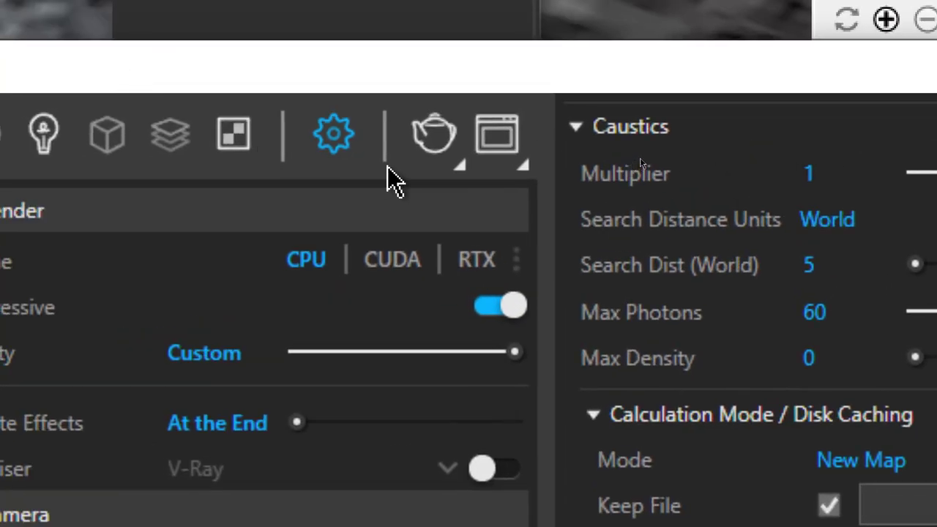
pyautogui.click(437, 146)
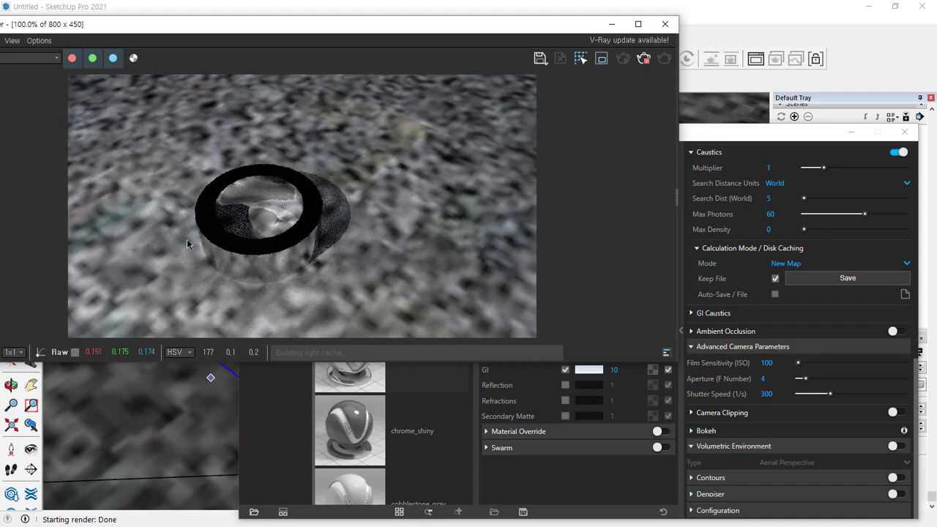
pyautogui.scroll(1, 237, 210)
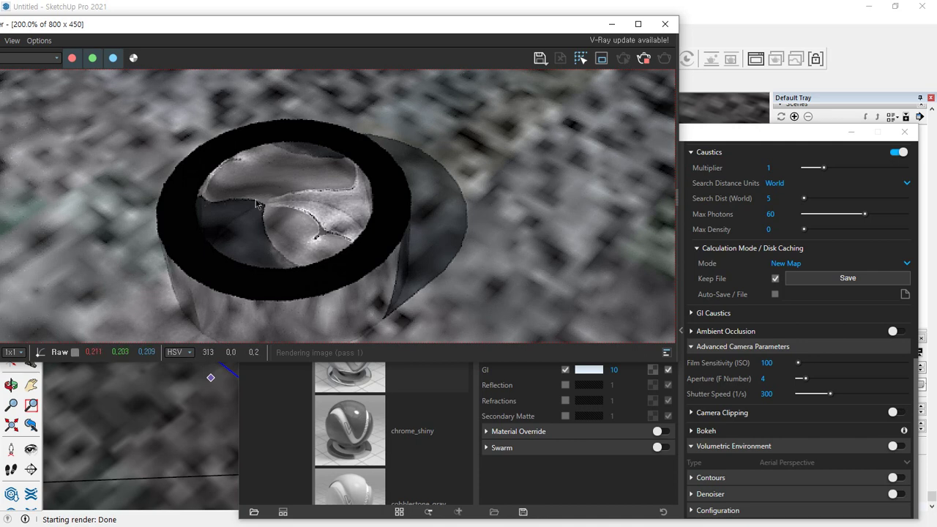
# Set the caustics multiplier to 10, restart the render and inspect the reflected light around the ring.
pyautogui.click(780, 167)
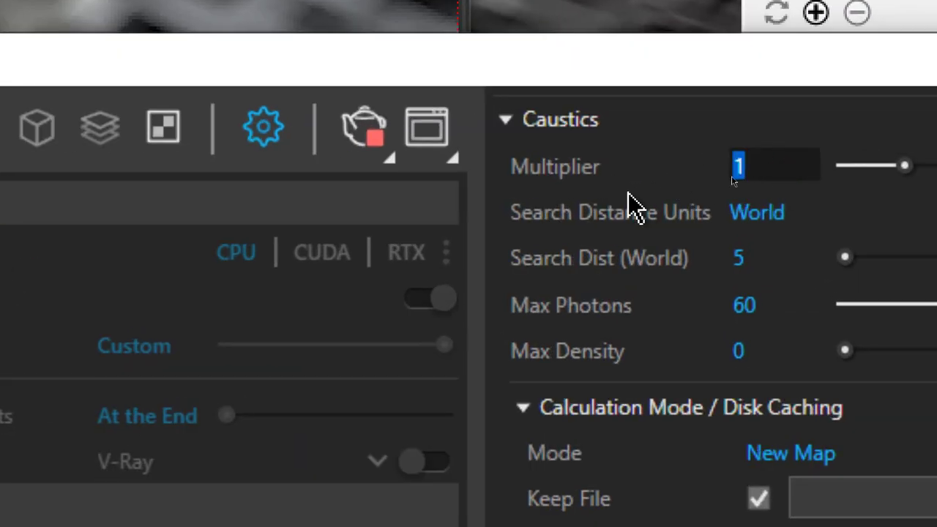
pyautogui.write('10')
pyautogui.press('Return')
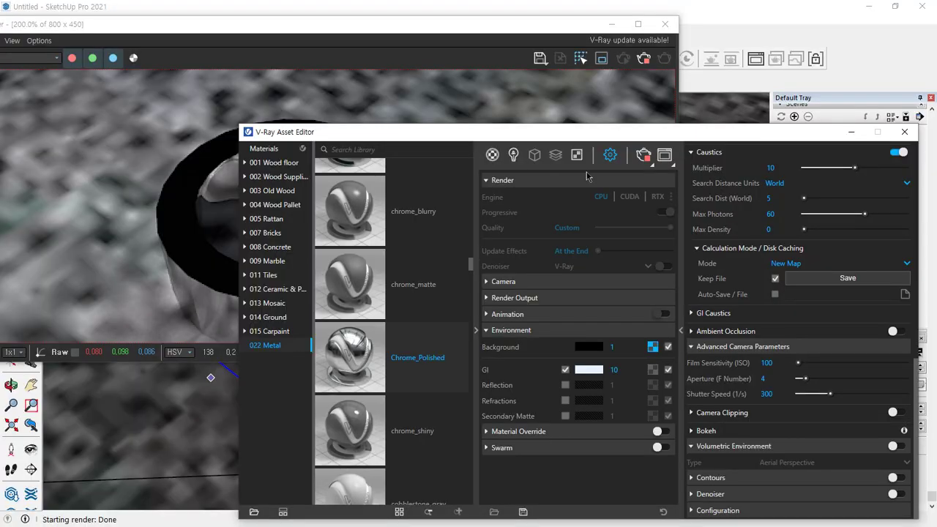
pyautogui.click(476, 25)
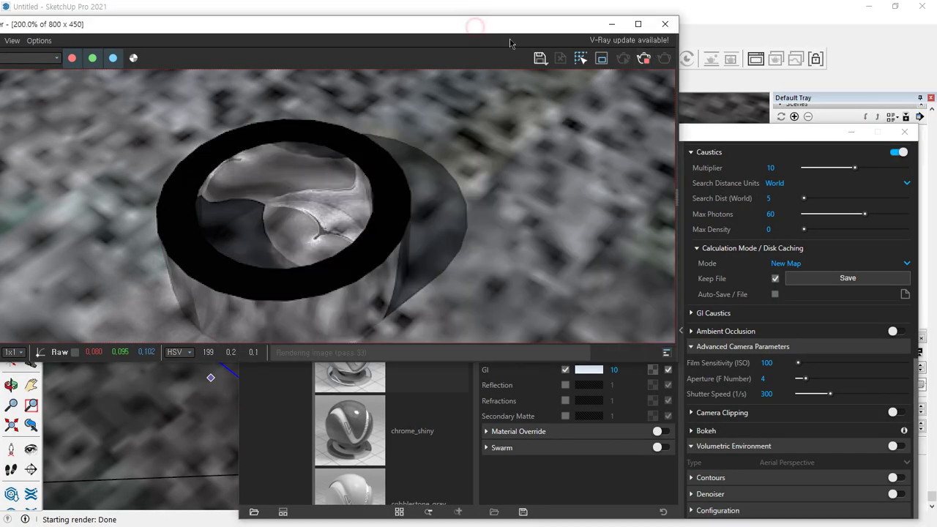
pyautogui.click(643, 67)
pyautogui.click(665, 65)
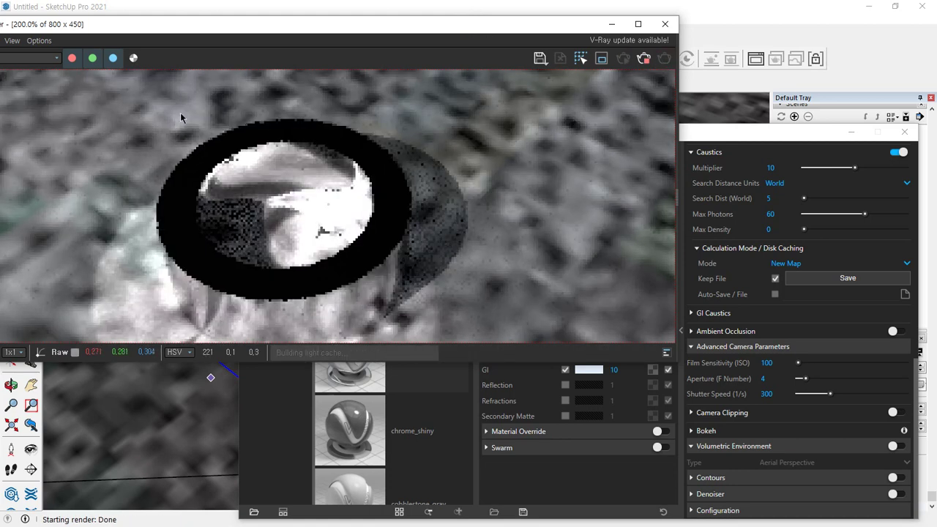
pyautogui.scroll(-2, 196, 289)
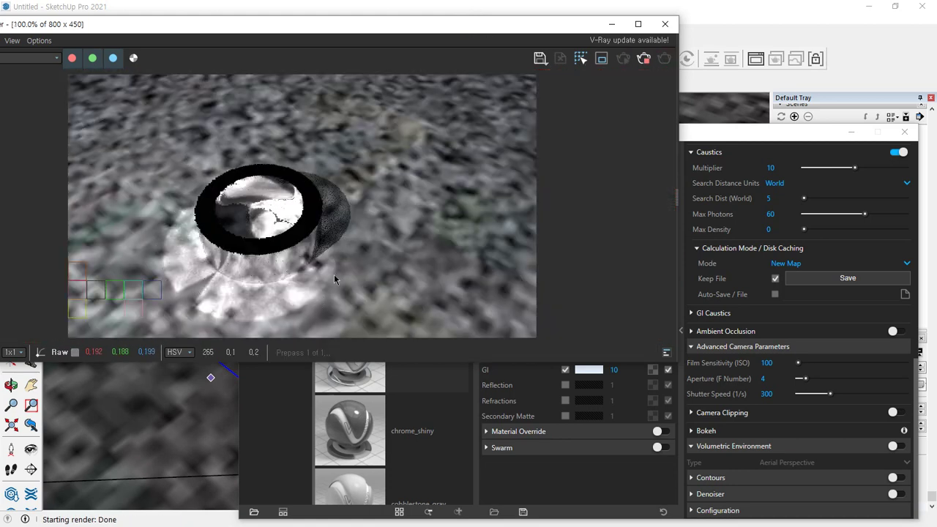
pyautogui.scroll(2, 165, 306)
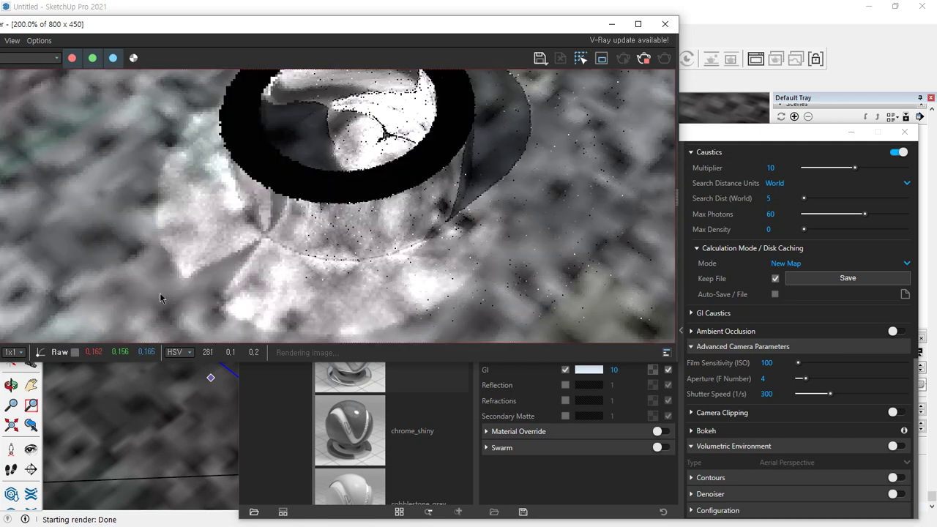
pyautogui.moveTo(257, 225); pyautogui.dragTo(236, 248, button='middle')
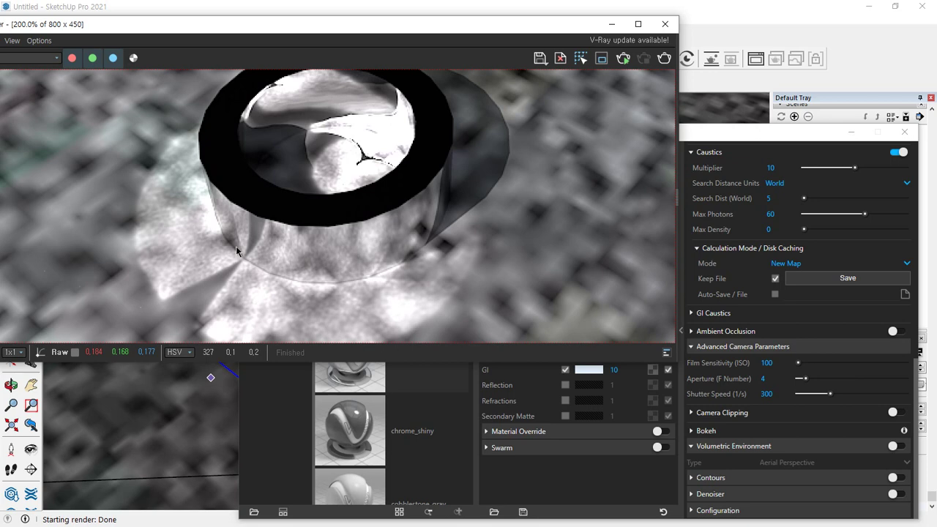
pyautogui.scroll(-1, 469, 238)
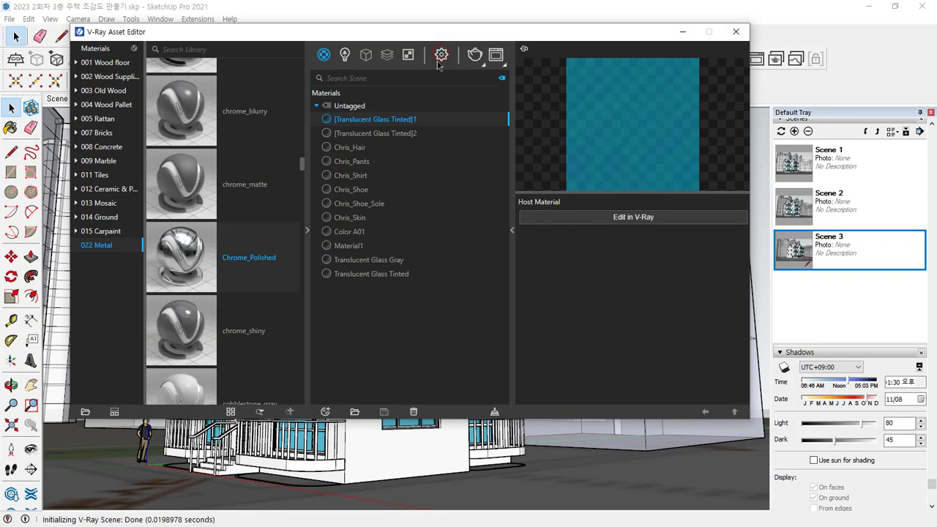
# In the house model's V-Ray render settings, set the Aerial Perspective visibility range to 50.
pyautogui.click(441, 55)
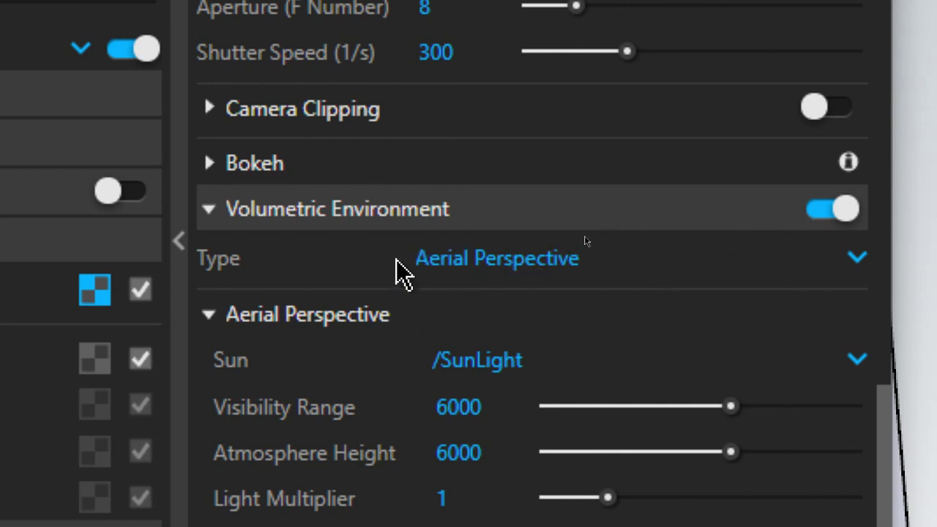
pyautogui.moveTo(395, 259)
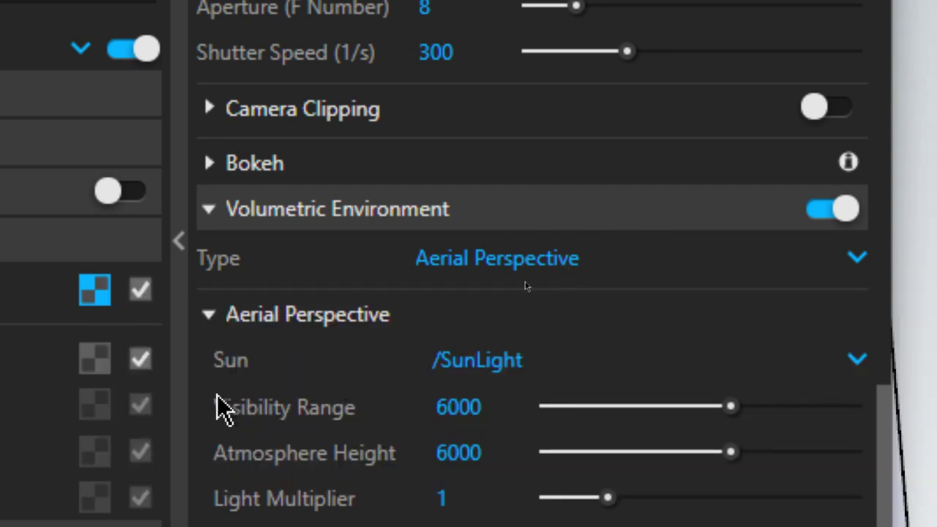
pyautogui.moveTo(217, 405)
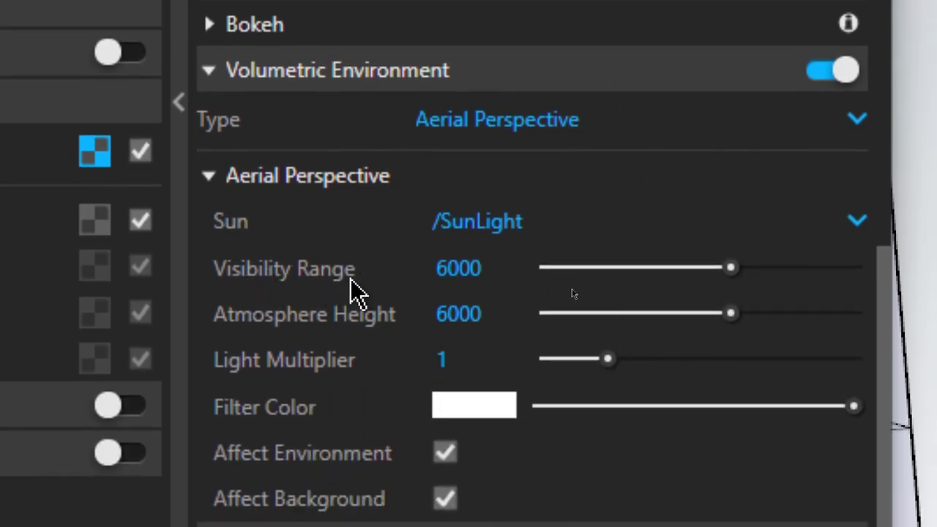
pyautogui.click(473, 275)
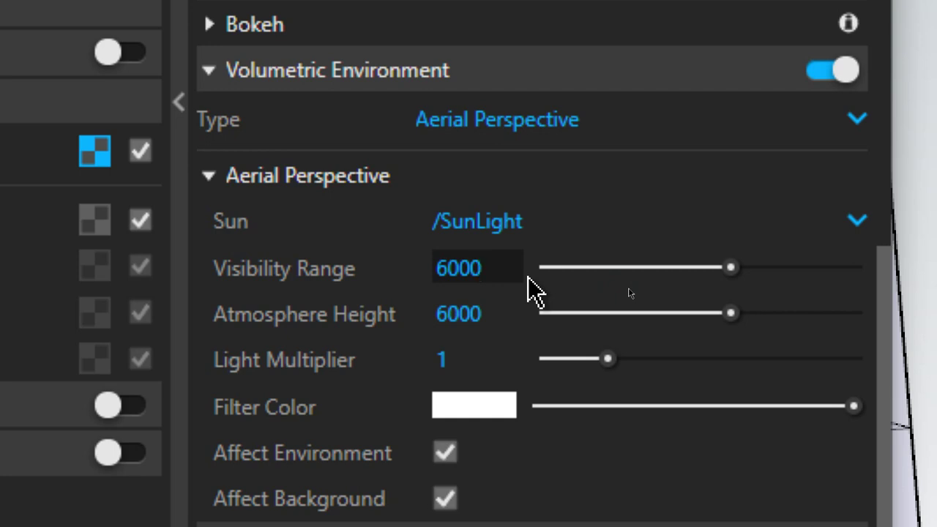
pyautogui.hotkey('ctrl', 'a')
pyautogui.write('50')
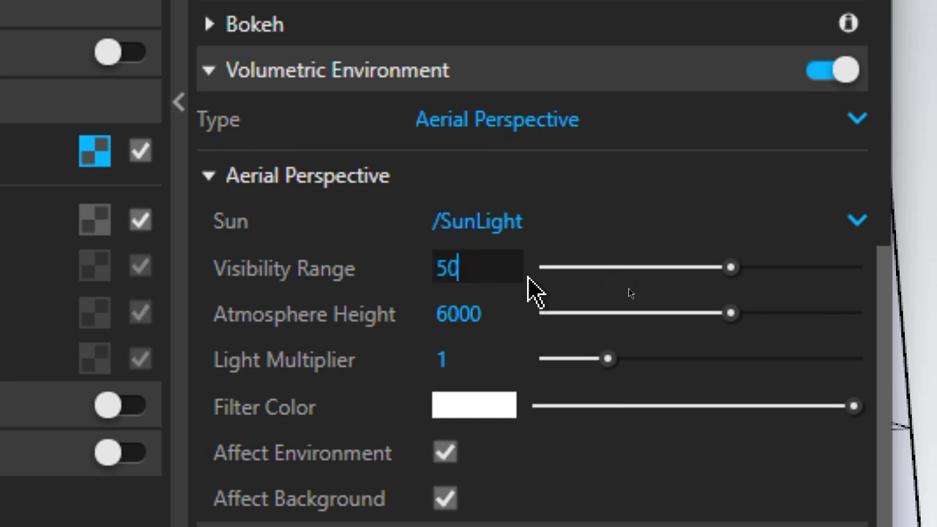
pyautogui.click(524, 314)
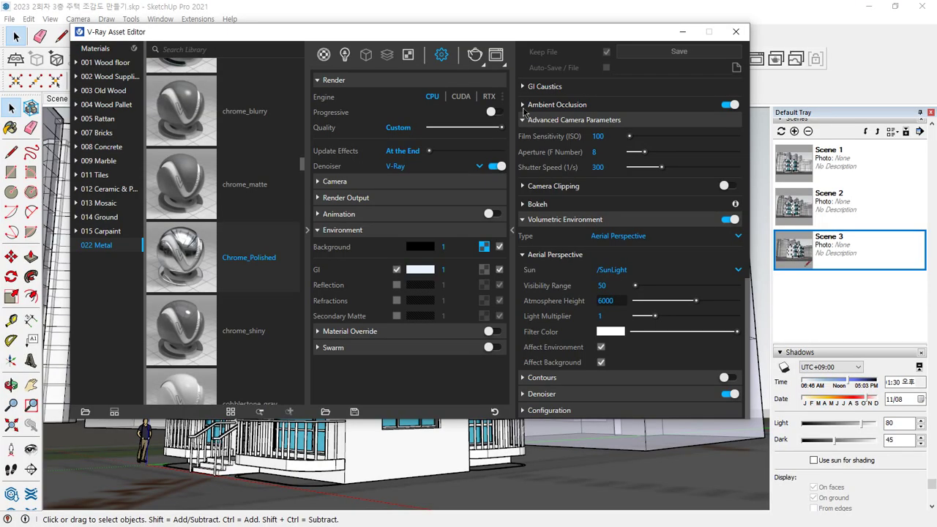
# Render the house scene, collapse the frame buffer's history and layers areas, and narrow its window and move it off the render settings.
pyautogui.click(477, 57)
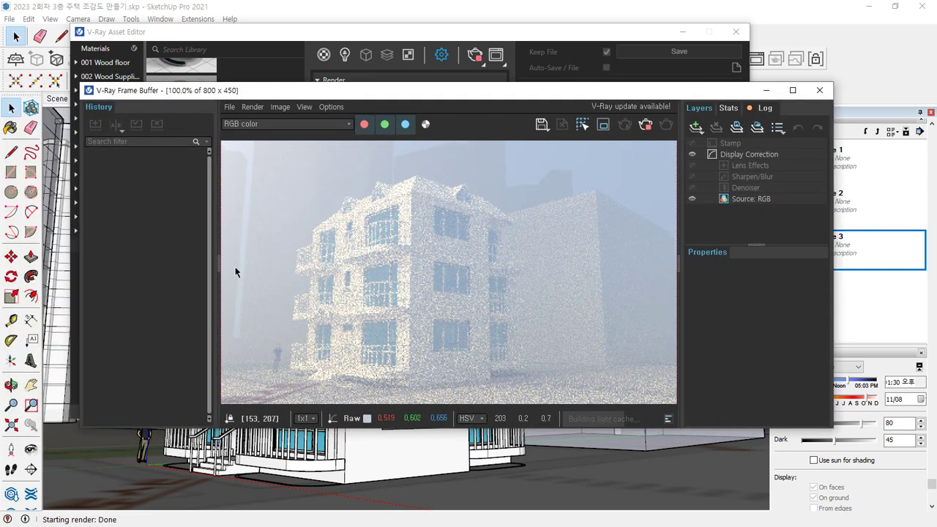
pyautogui.moveTo(218, 262); pyautogui.dragTo(73, 263)
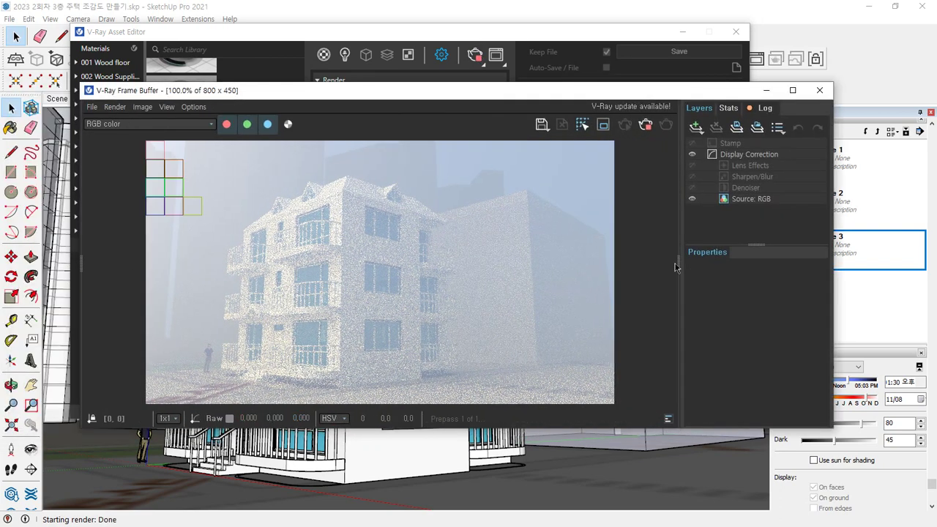
pyautogui.moveTo(679, 264); pyautogui.dragTo(834, 261)
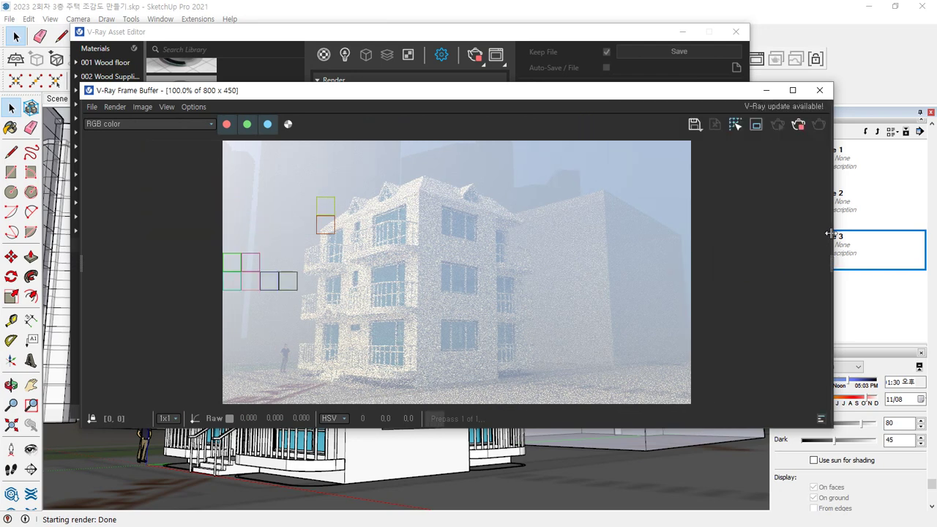
pyautogui.moveTo(834, 221); pyautogui.dragTo(662, 221)
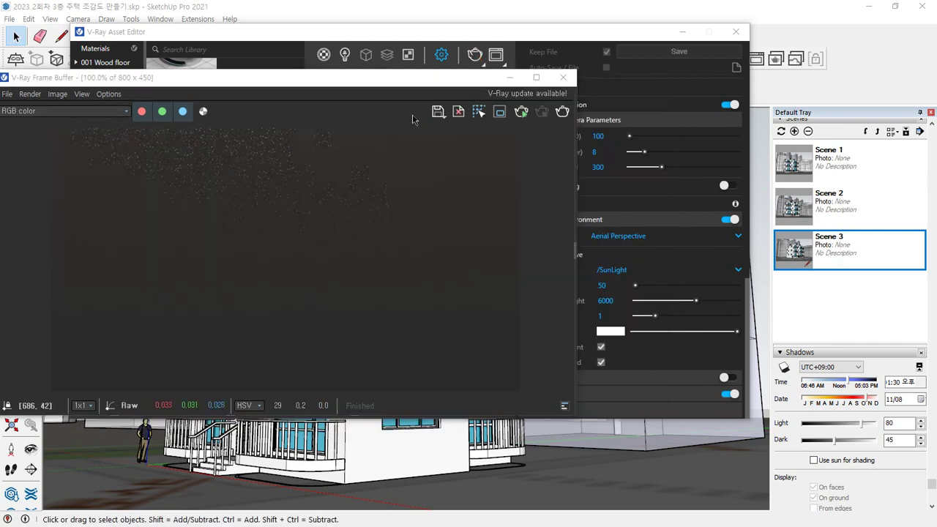
pyautogui.moveTo(407, 77); pyautogui.dragTo(342, 65)
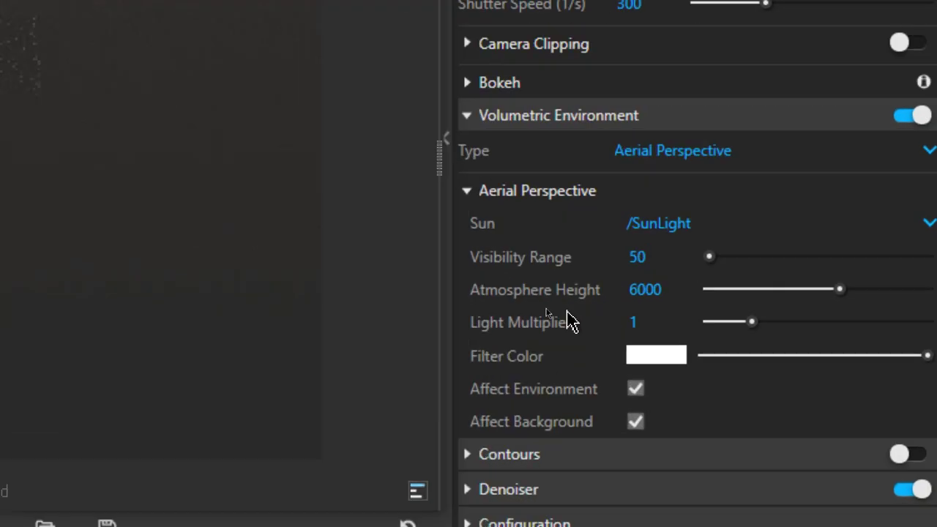
# Set the Aerial Perspective atmosphere height to 1 and render the house scene again.
pyautogui.click(724, 286)
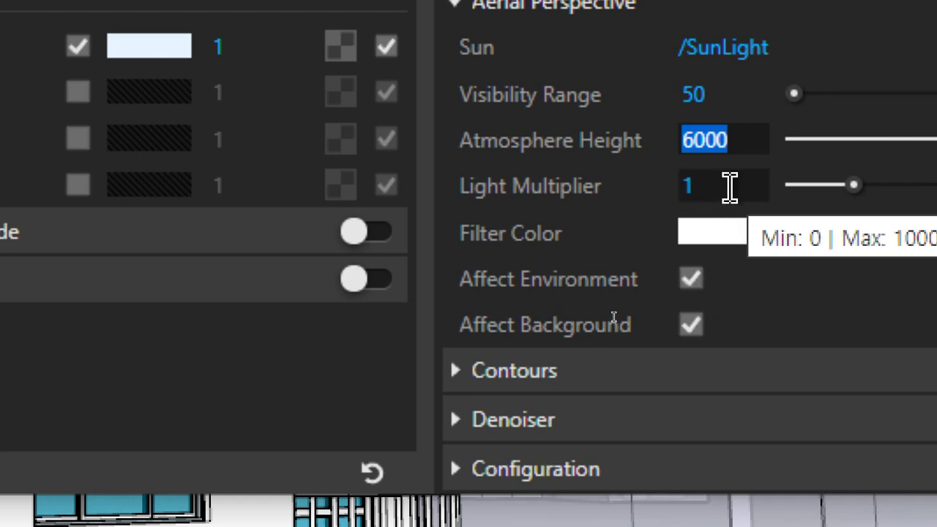
pyautogui.write('1')
pyautogui.press('Return')
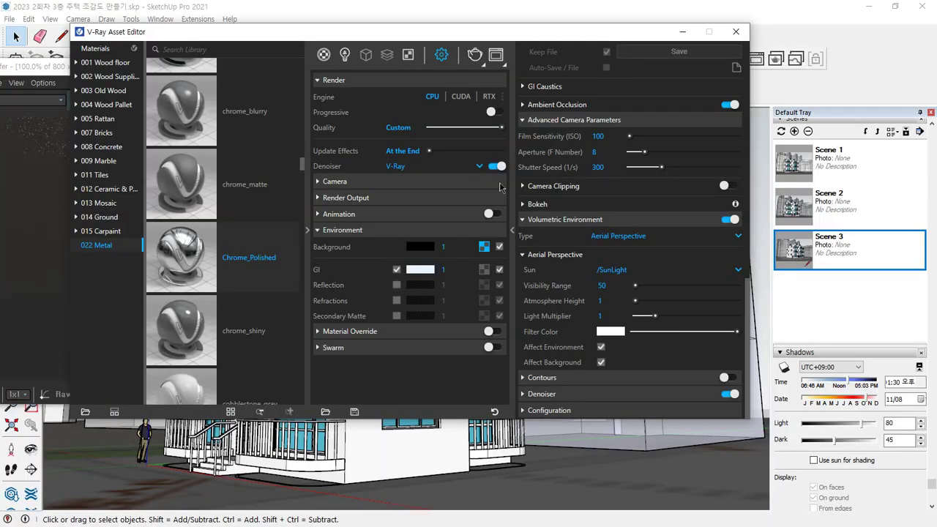
pyautogui.click(476, 60)
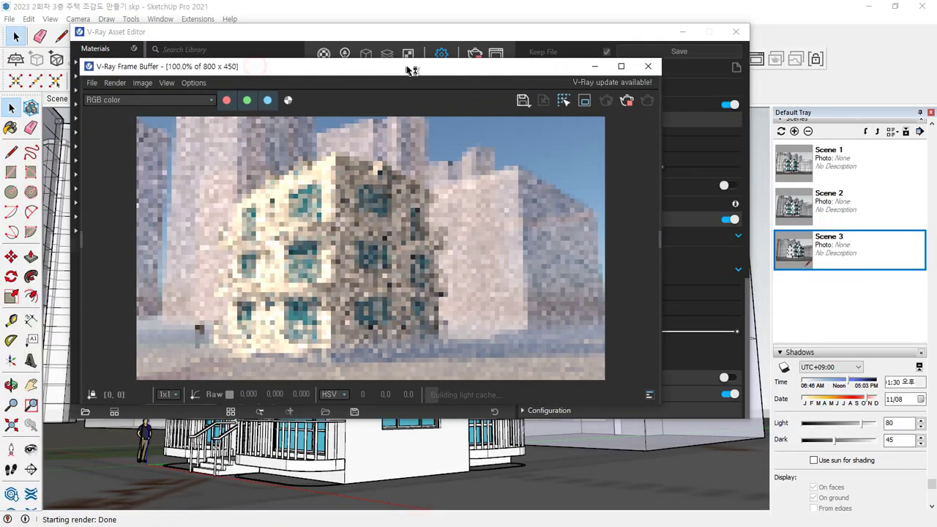
pyautogui.moveTo(573, 322)
pyautogui.mouseDown()
pyautogui.moveTo(267, 326)
pyautogui.moveTo(174, 345)
pyautogui.moveTo(510, 389)
pyautogui.moveTo(565, 324)
pyautogui.mouseUp()
pyautogui.press('Escape')
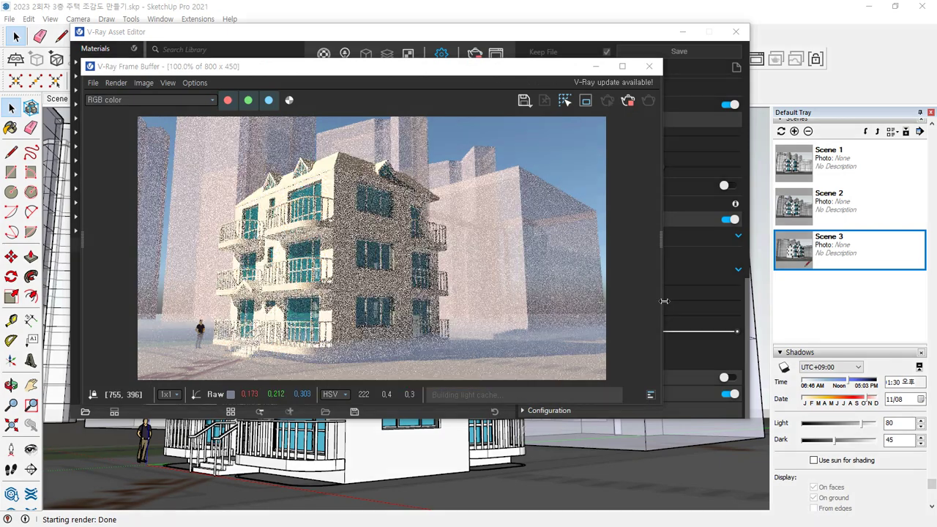